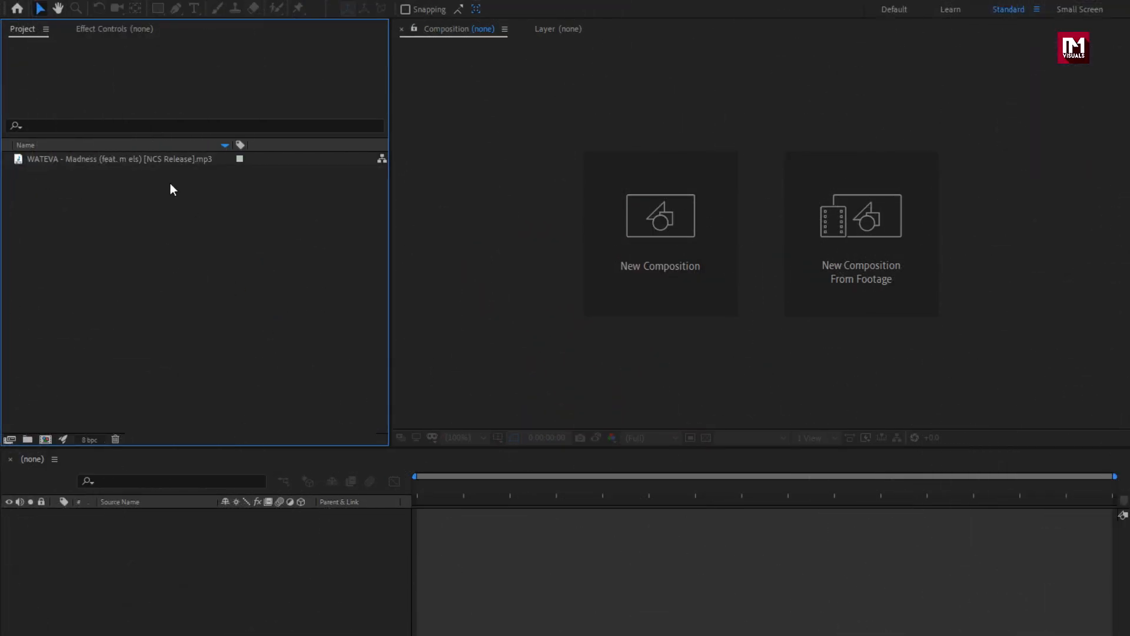
click(156, 167)
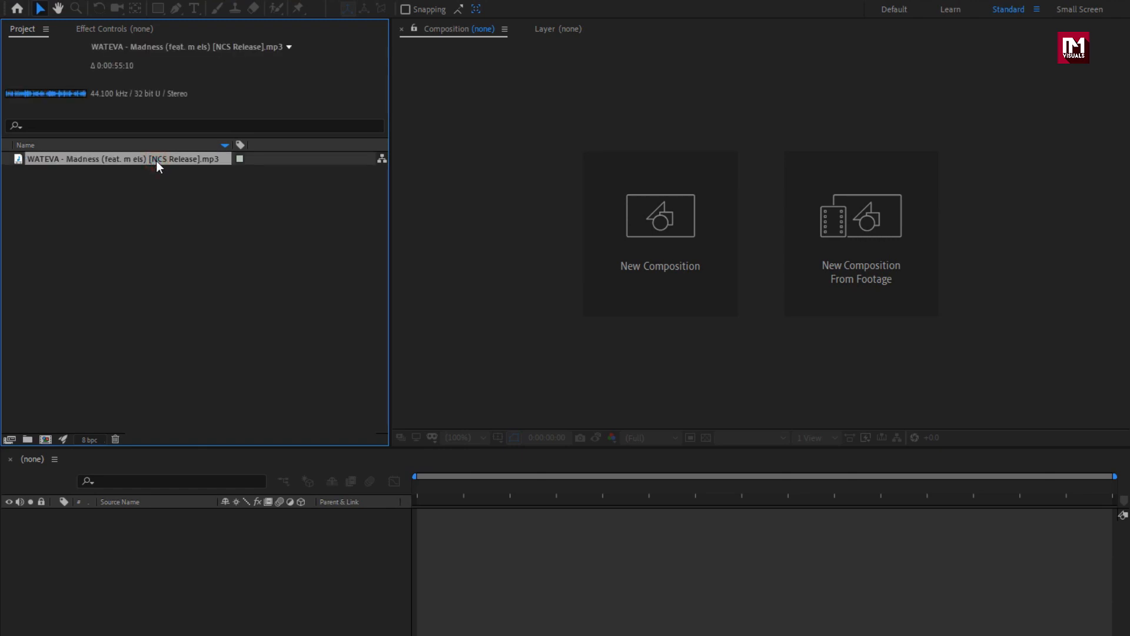
right_click(178, 238)
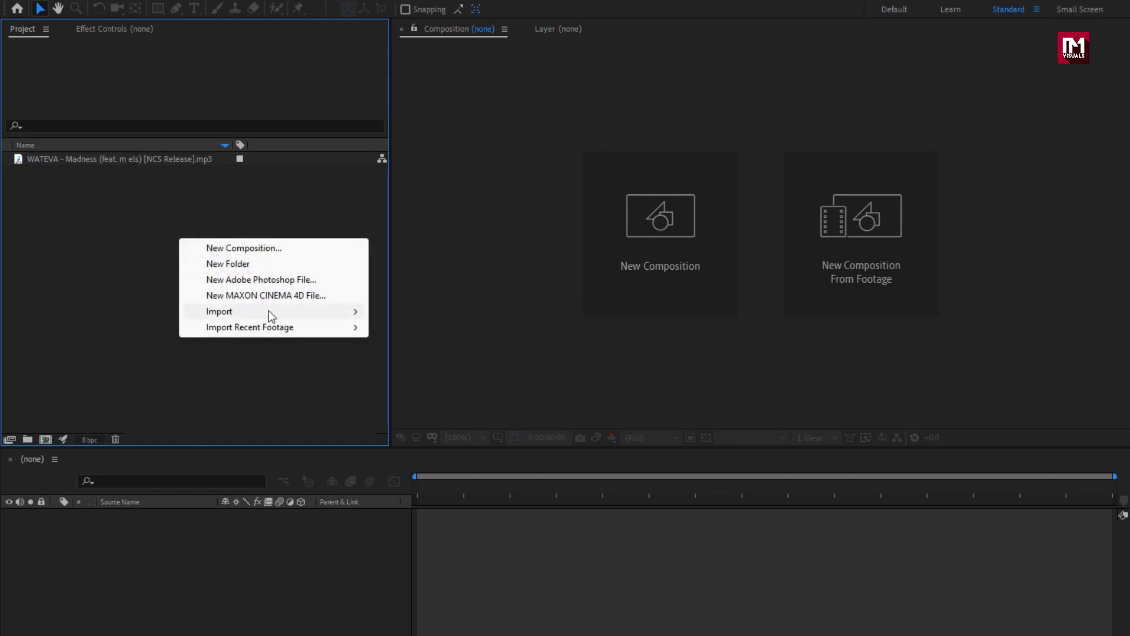
mouse_move(268, 310)
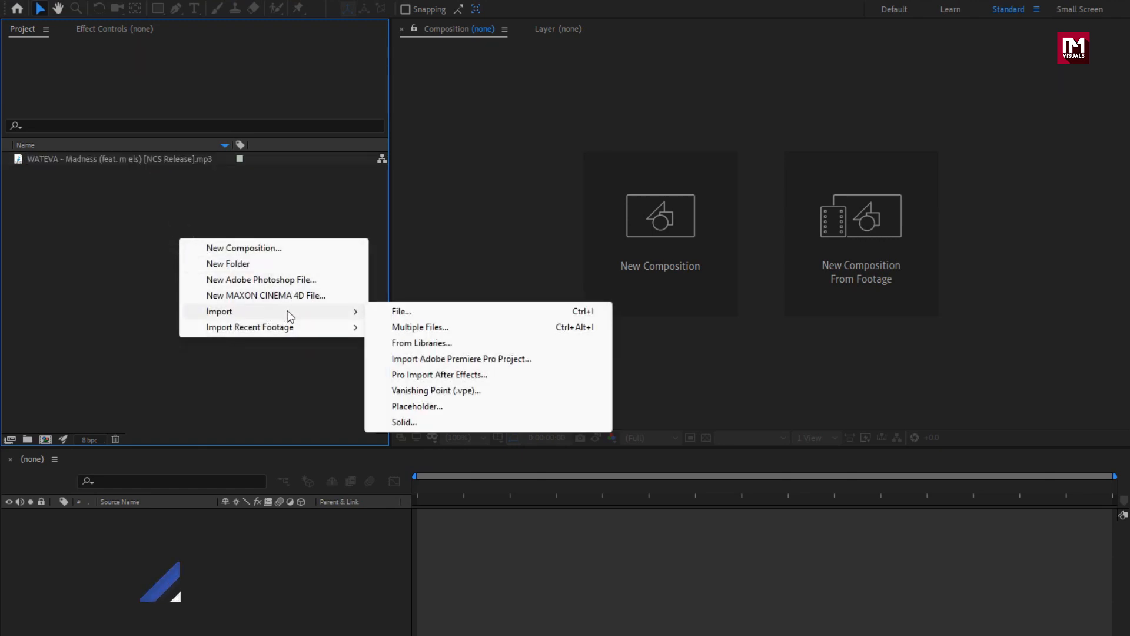
click(472, 309)
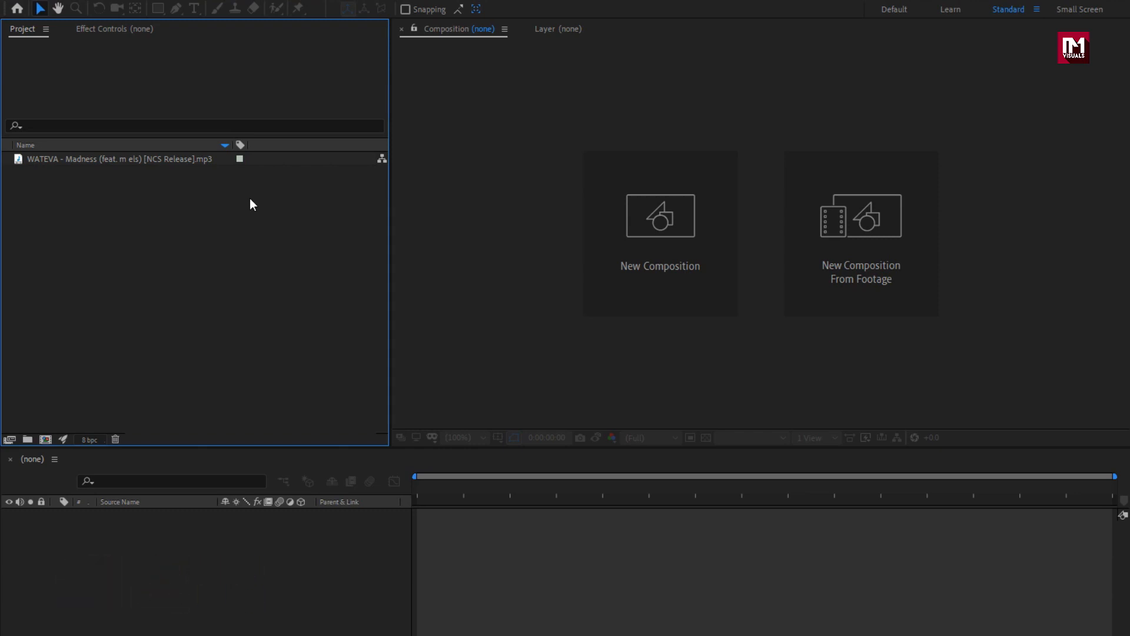
Step: Create a 1920 x 1080, 30 fps, 15-second composition named Audio_visualizer
key(ctrl+n)
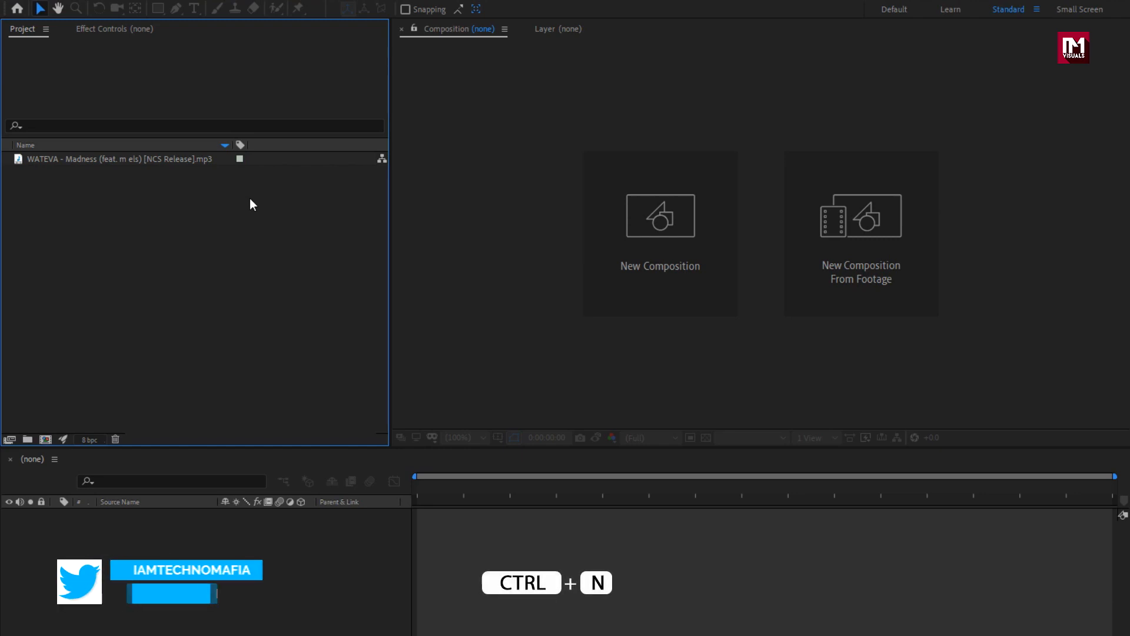
click(612, 252)
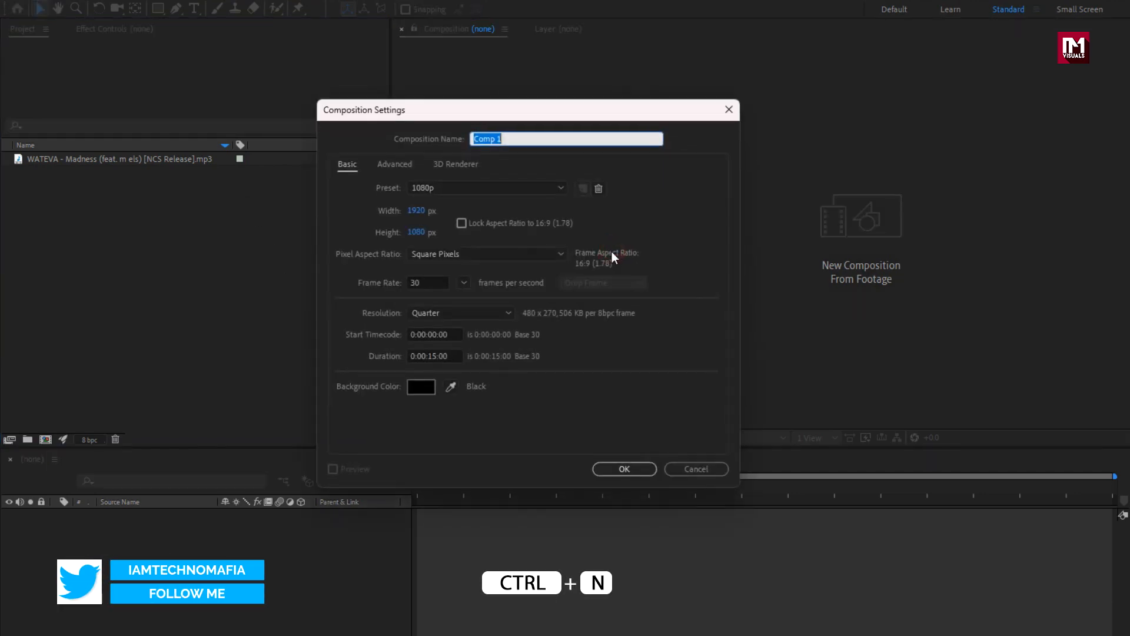
text(Audio)
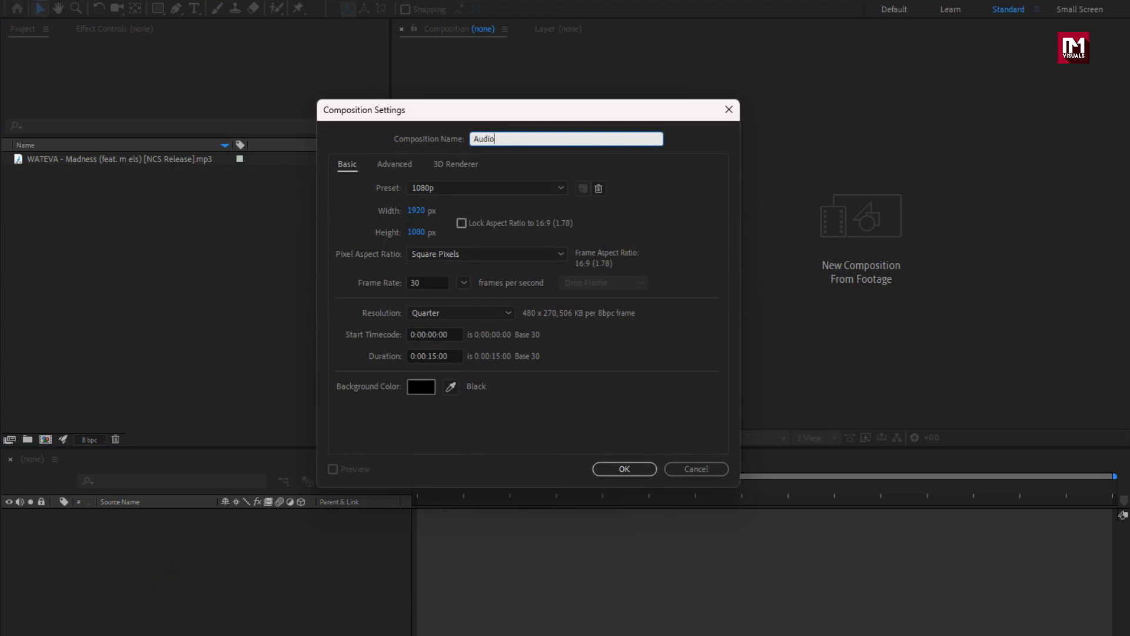
text(_vi)
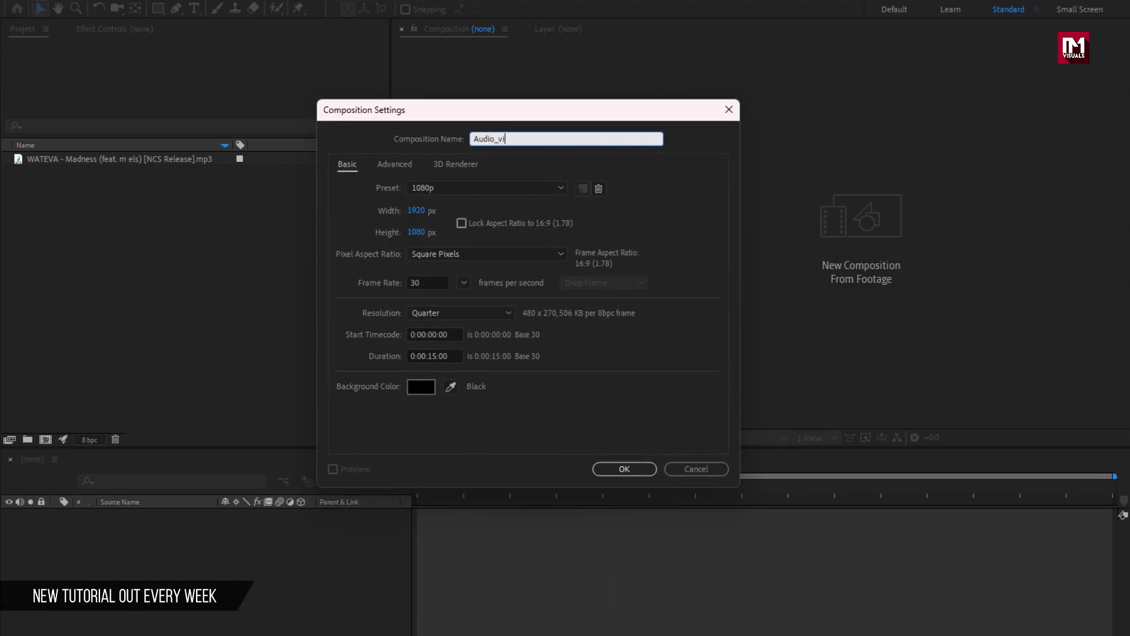
text(sualizer)
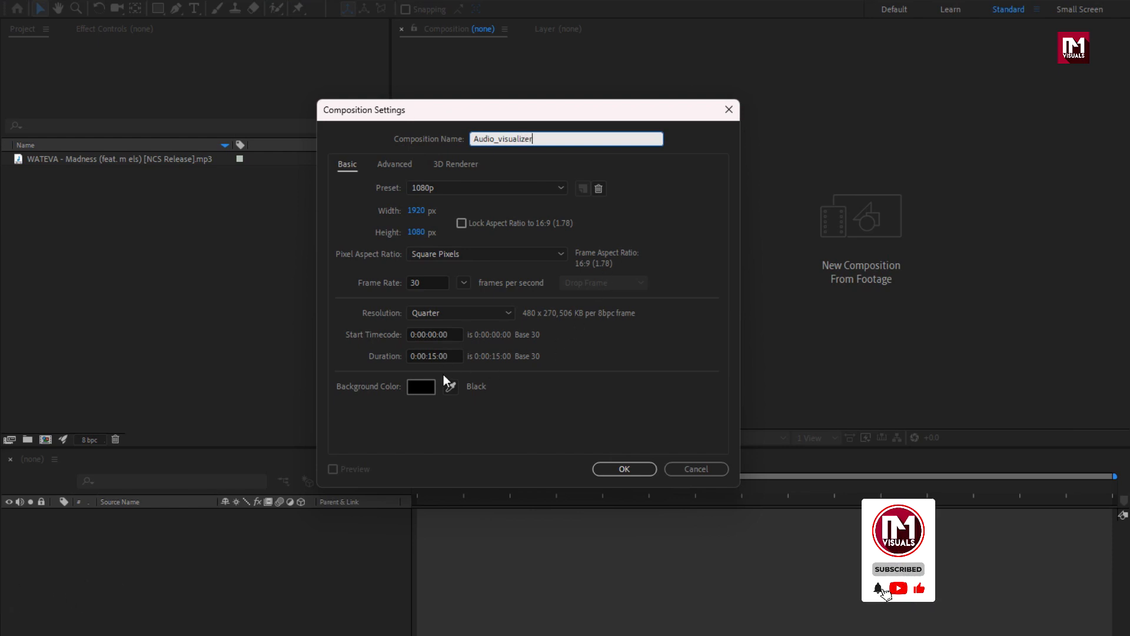
click(607, 466)
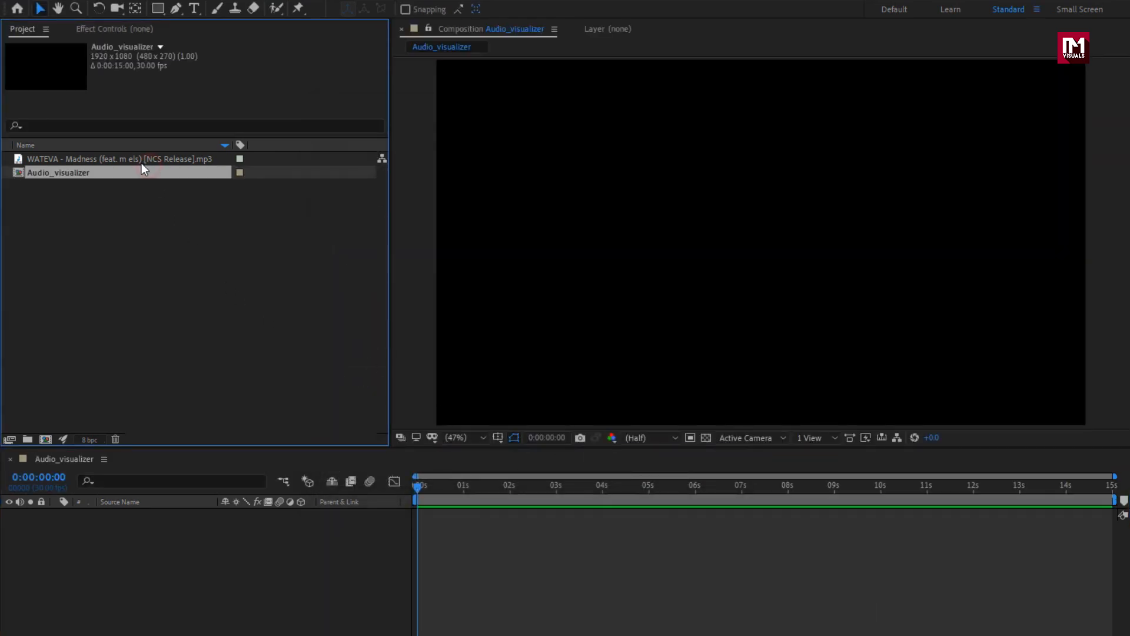
Step: Add the WATEVA - Madness mp3 to the Audio_visualizer timeline and pre-compose it as Audio, moving all attributes into the new composition
drag(140, 160, 183, 541)
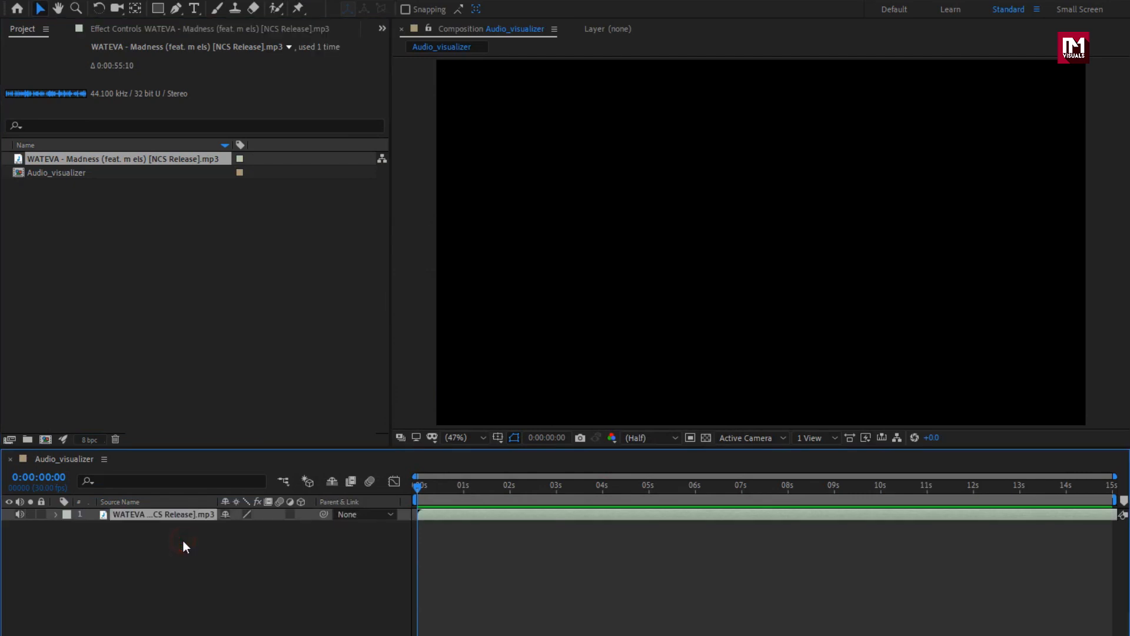
right_click(180, 517)
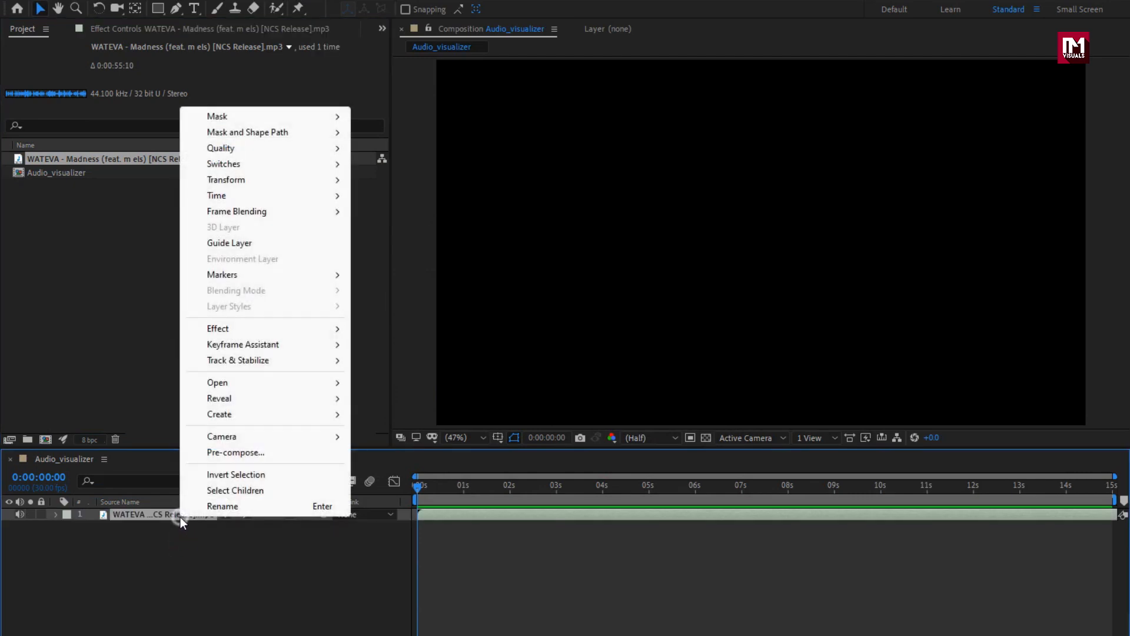
click(200, 457)
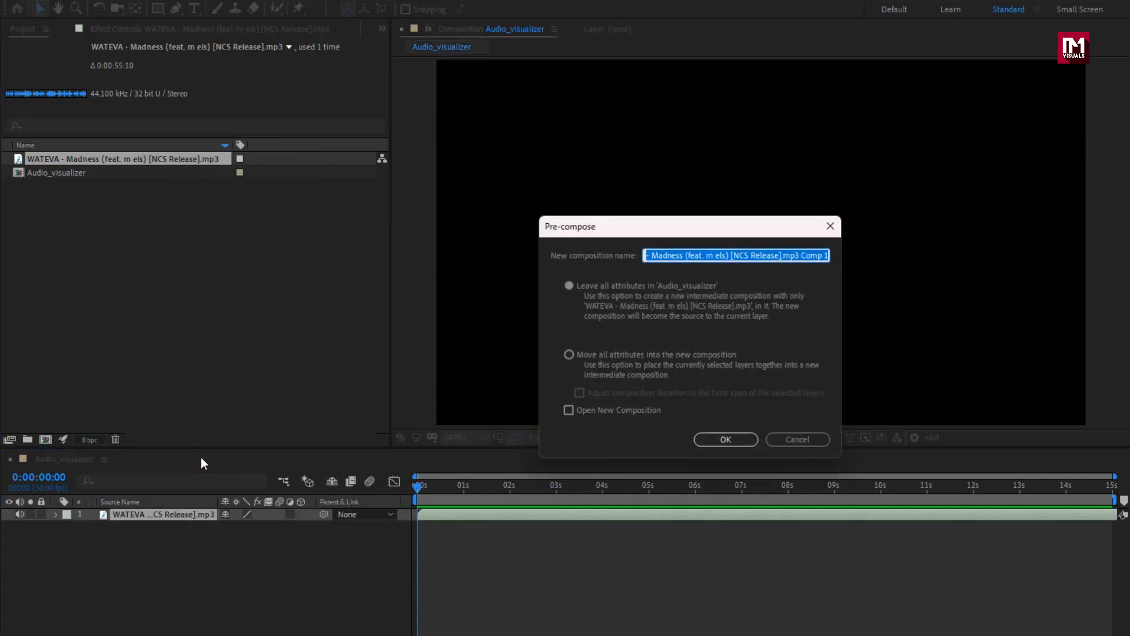
text(Audio)
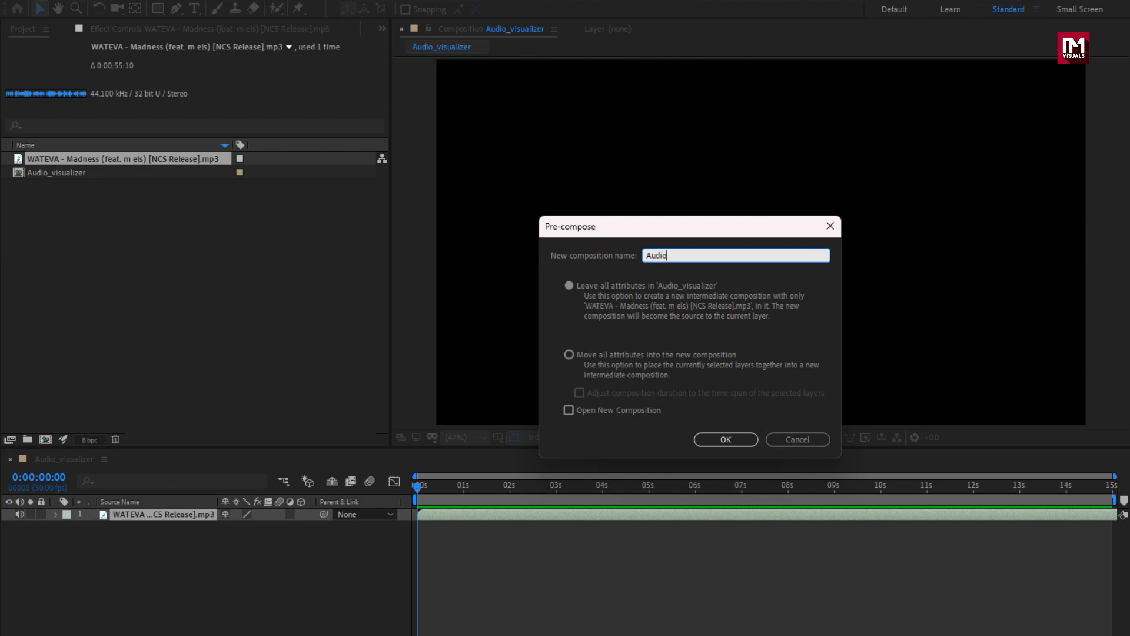
click(591, 358)
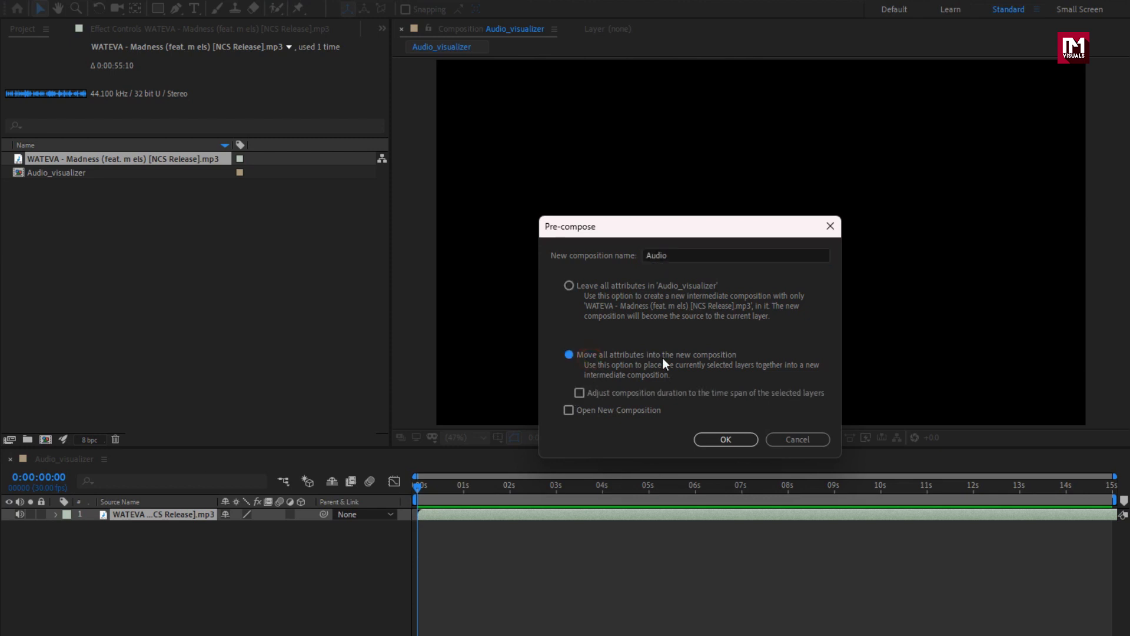
click(716, 443)
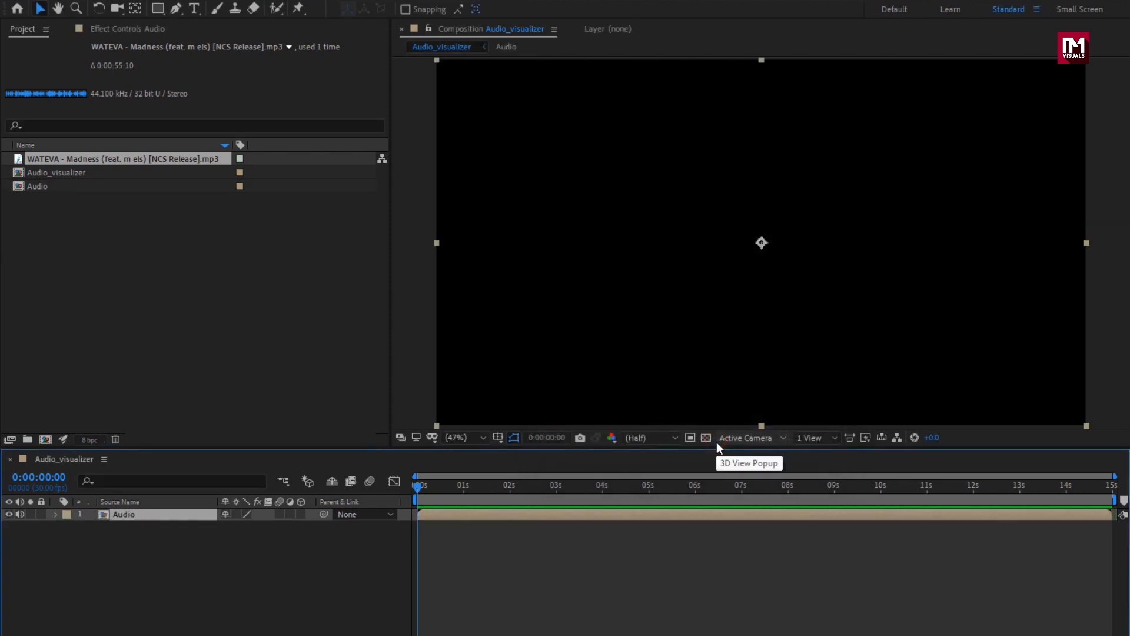
Step: Add a 1920 x 1080 solid layer named BG with the near-black colour 030303
click(204, 543)
right_click(198, 538)
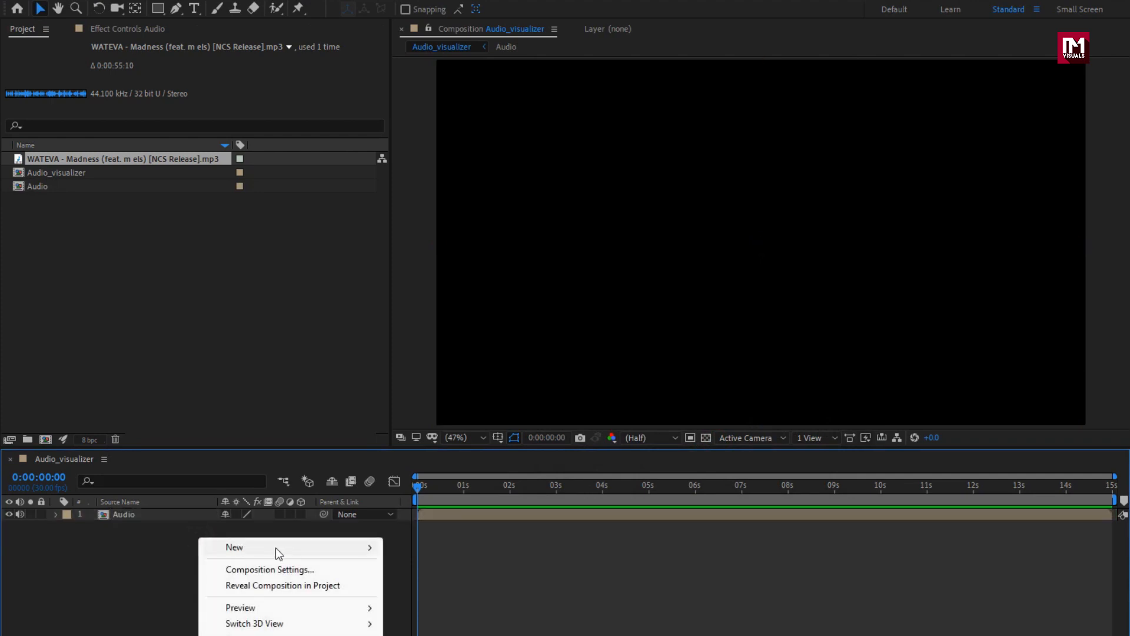
mouse_move(334, 547)
click(446, 585)
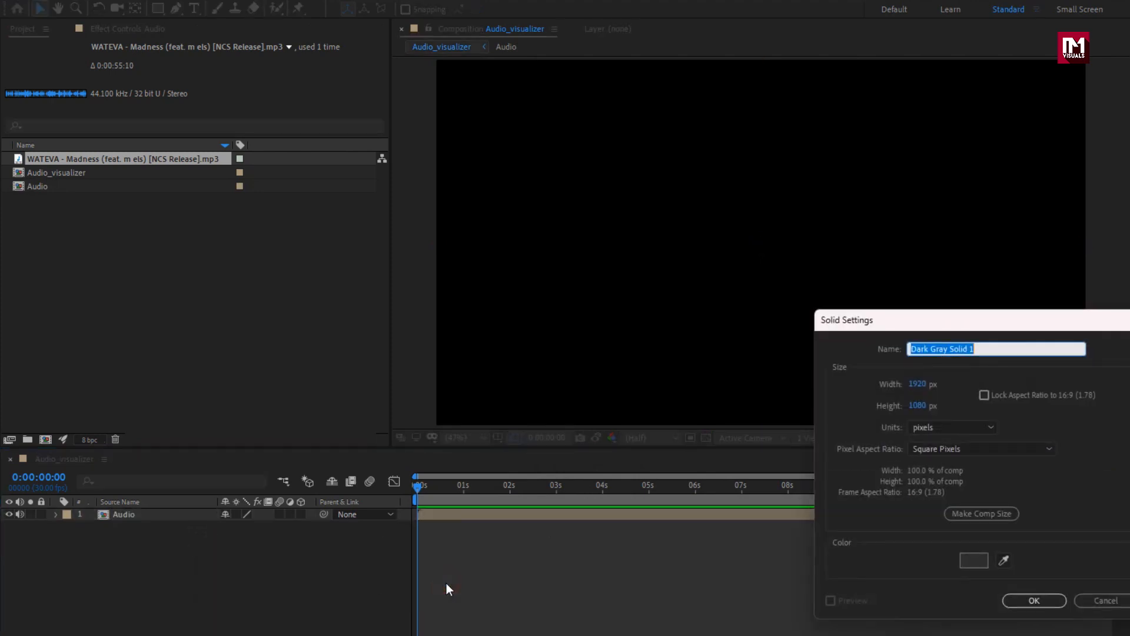
drag(895, 323, 479, 232)
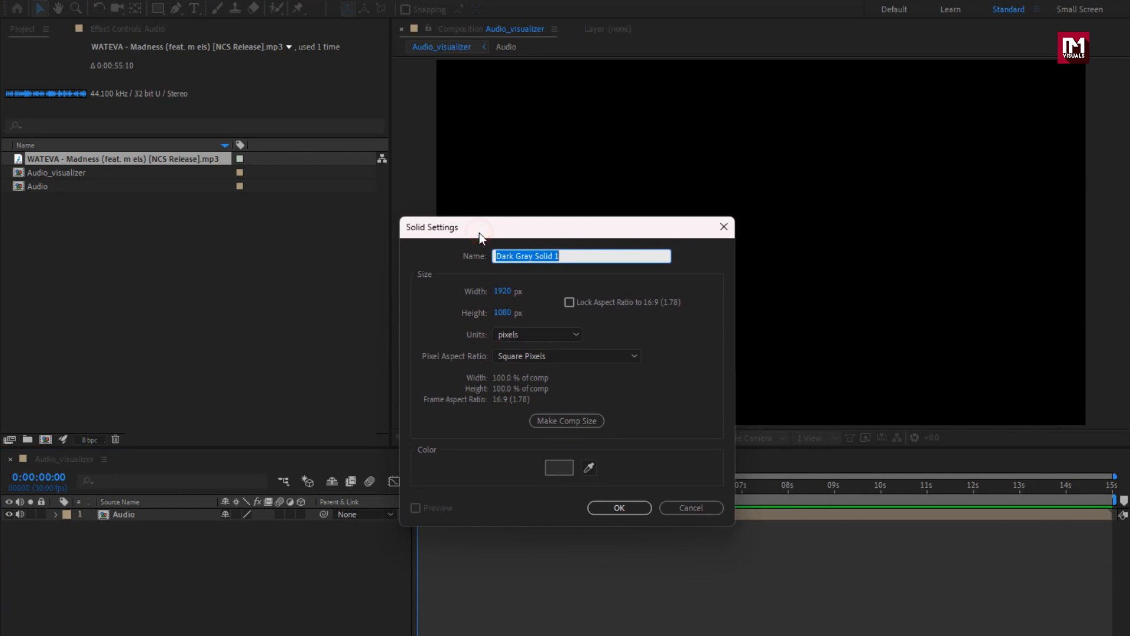
text(BG)
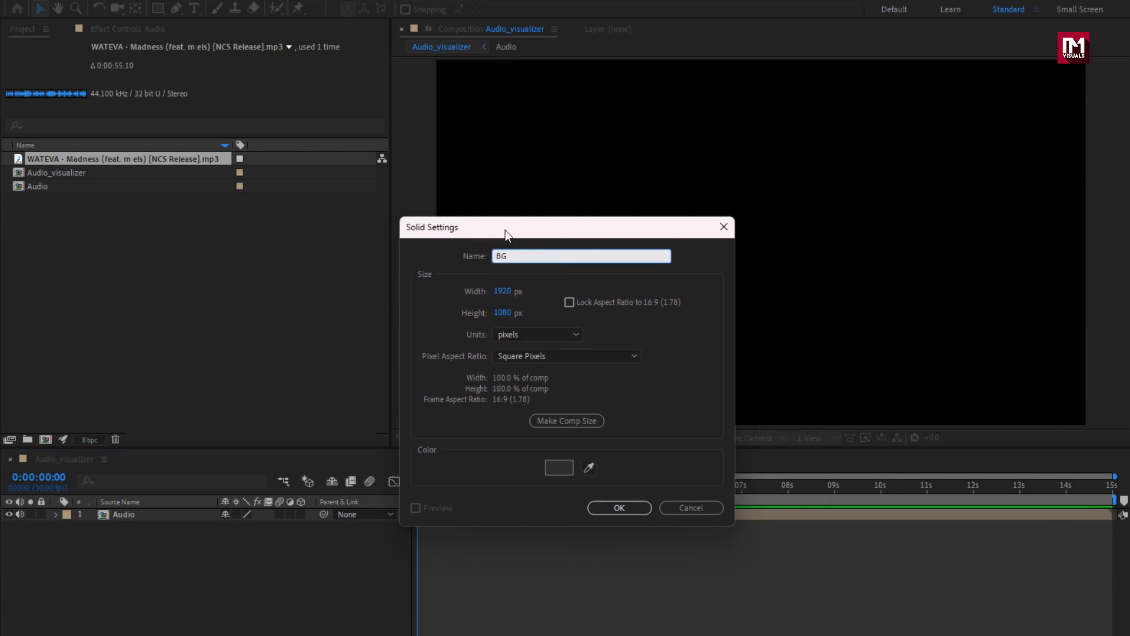
click(559, 467)
mouse_move(212, 419)
mouse_down()
mouse_move(170, 421)
mouse_move(134, 462)
mouse_up()
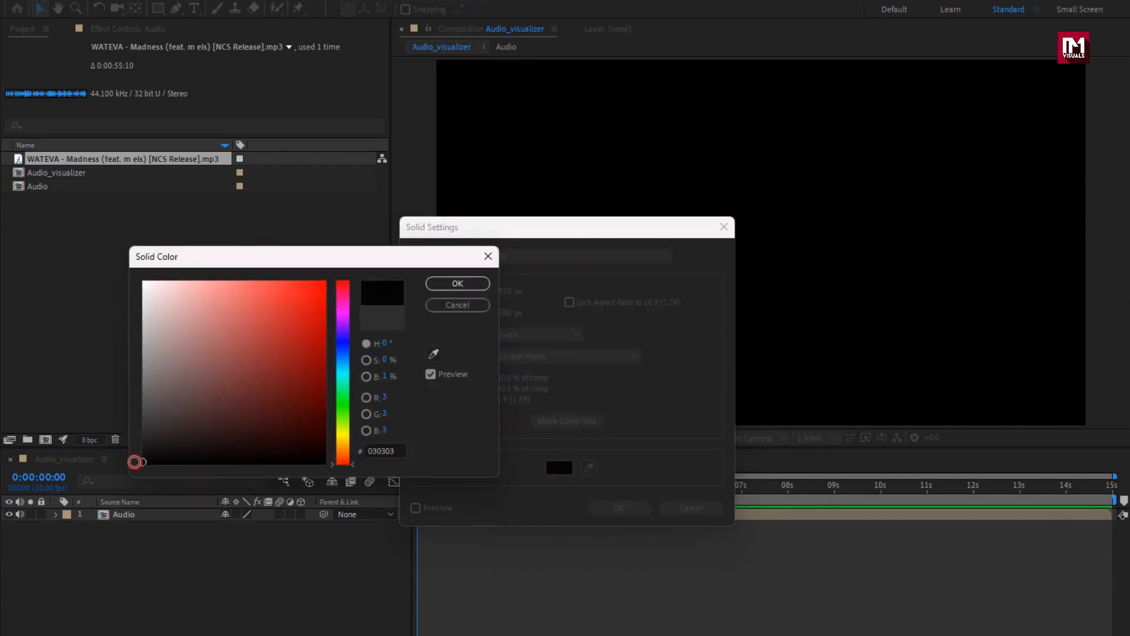
click(439, 288)
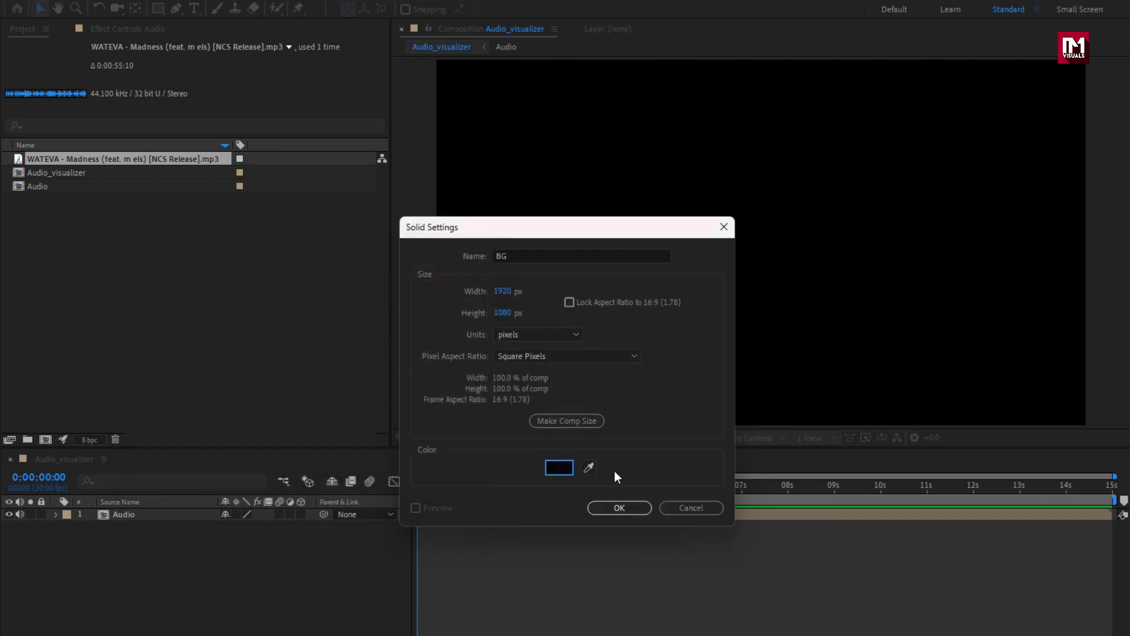
click(617, 508)
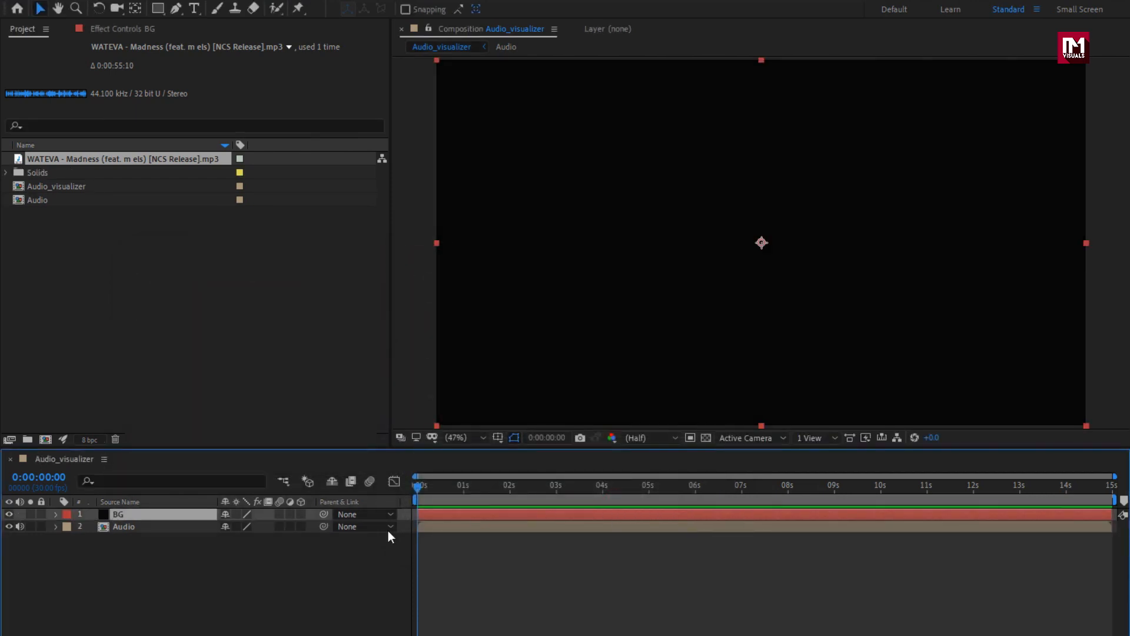
Step: Add another composition-sized solid layer named Particles above the BG layer
right_click(208, 550)
mouse_move(371, 389)
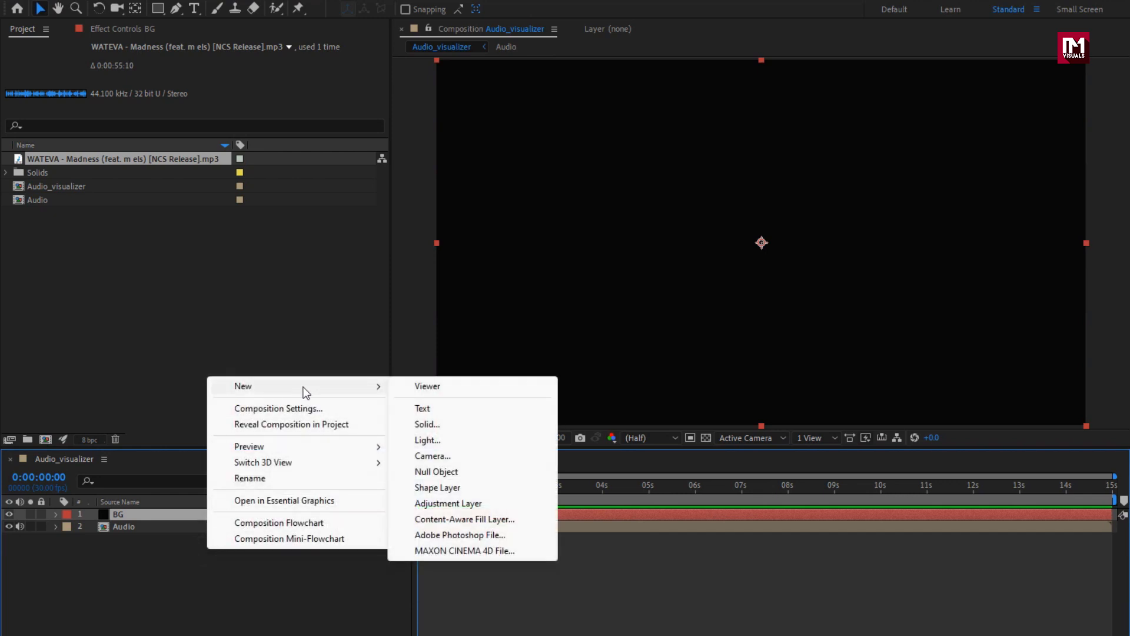
click(466, 427)
text(Particles)
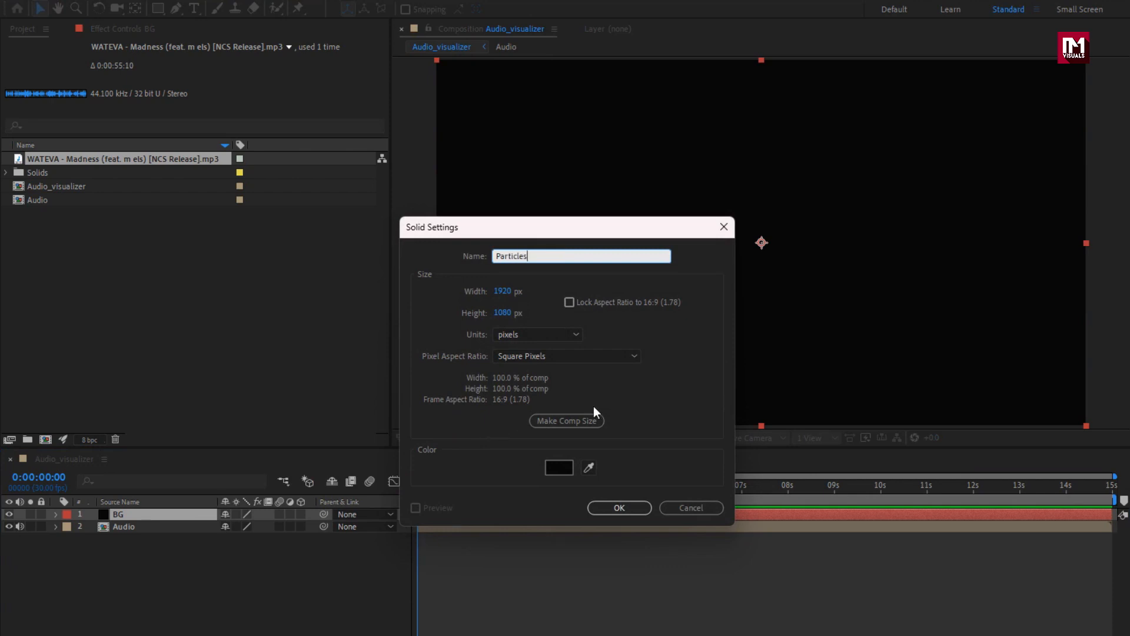
click(621, 504)
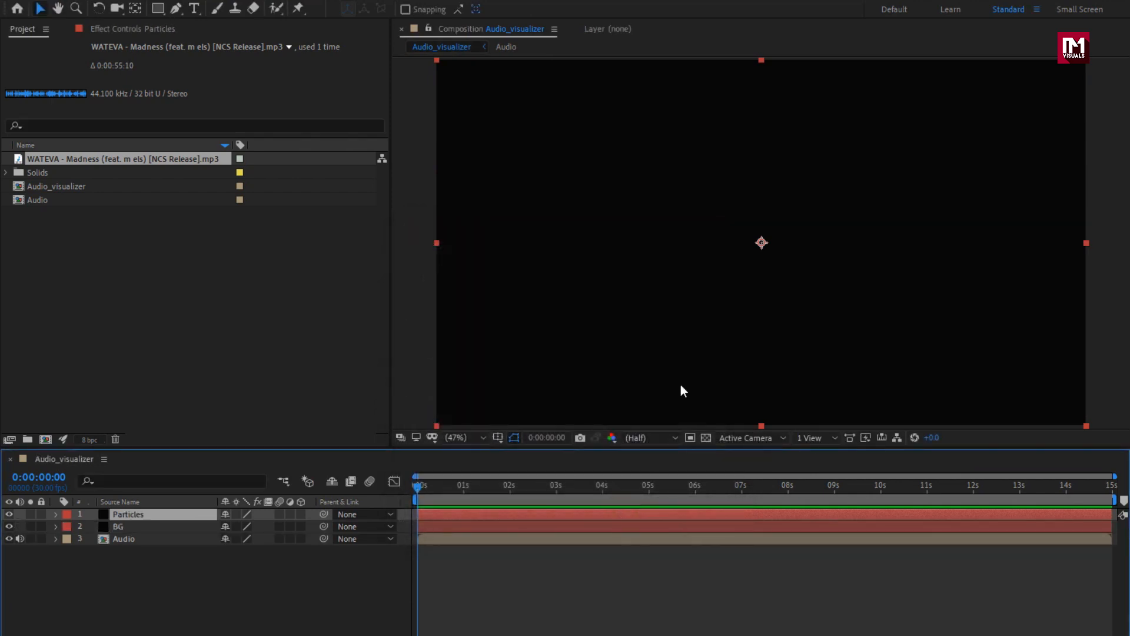
Step: Find the CC Particle World effect and apply it to the Particles layer
click(972, 42)
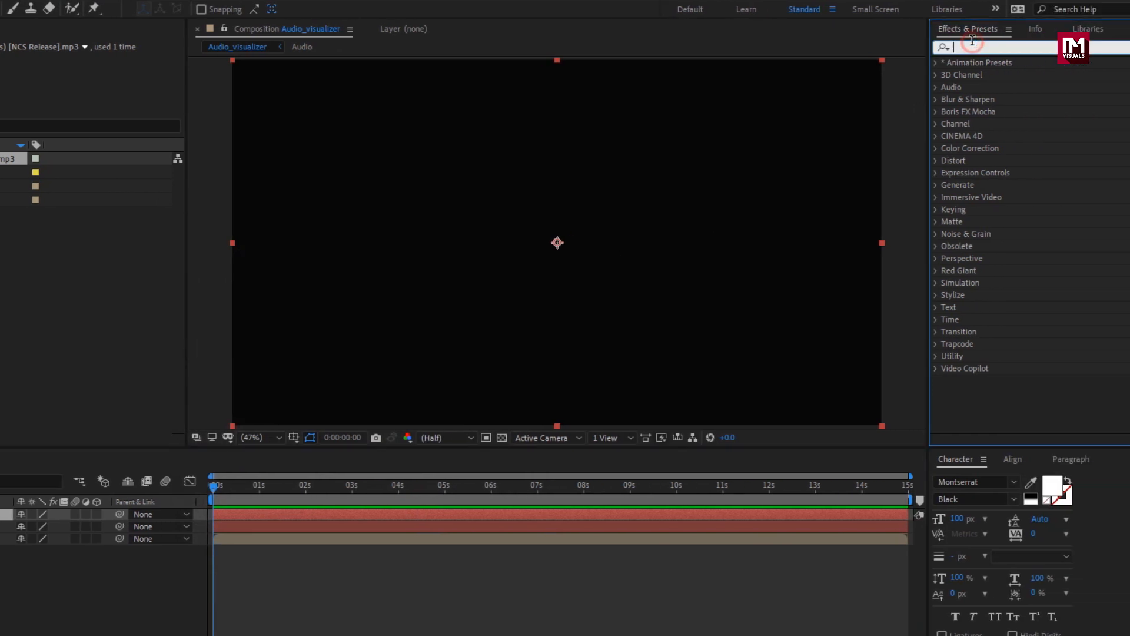
text(cc par)
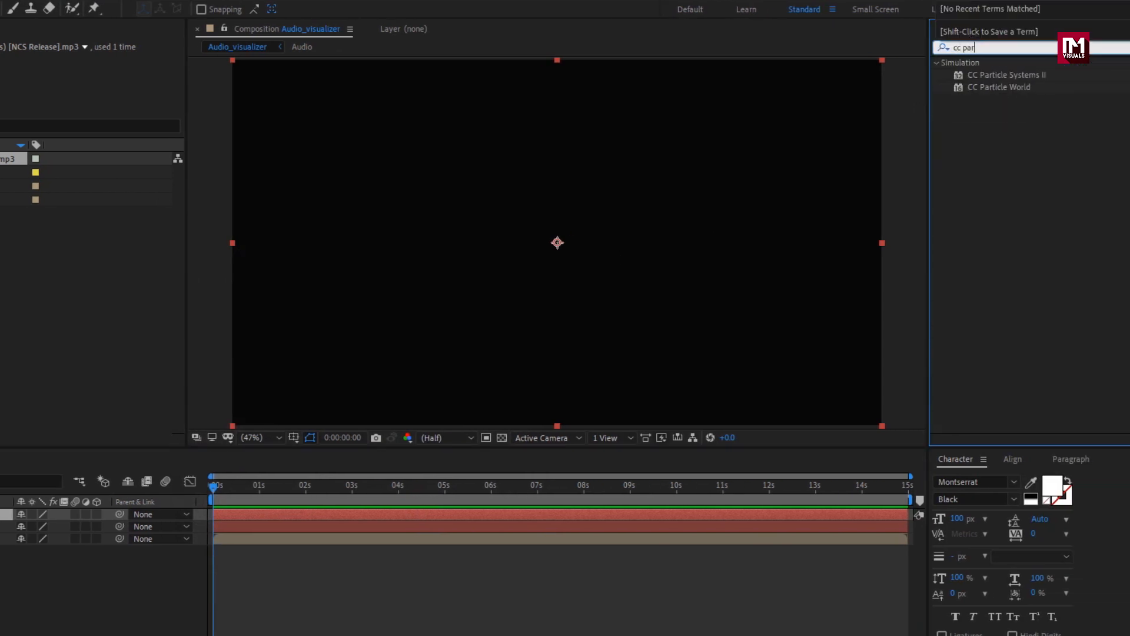
drag(1008, 89, 570, 248)
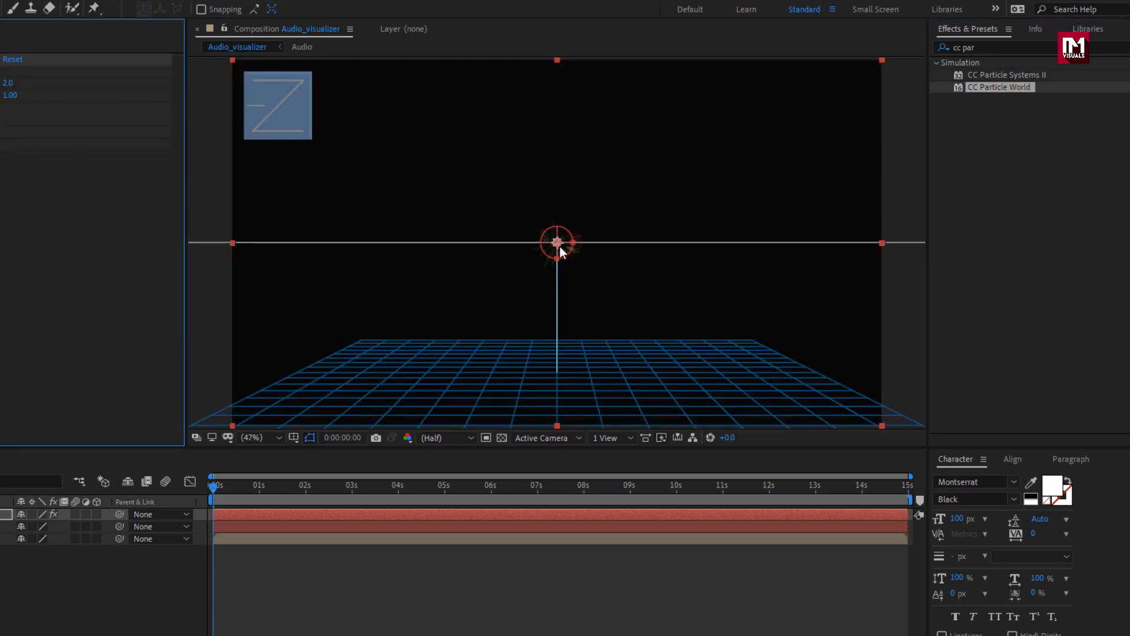
Step: Move the current time to 0:00:03:12 and set the CC Particle World Birth Rate to 1.0
drag(274, 490, 372, 497)
click(211, 85)
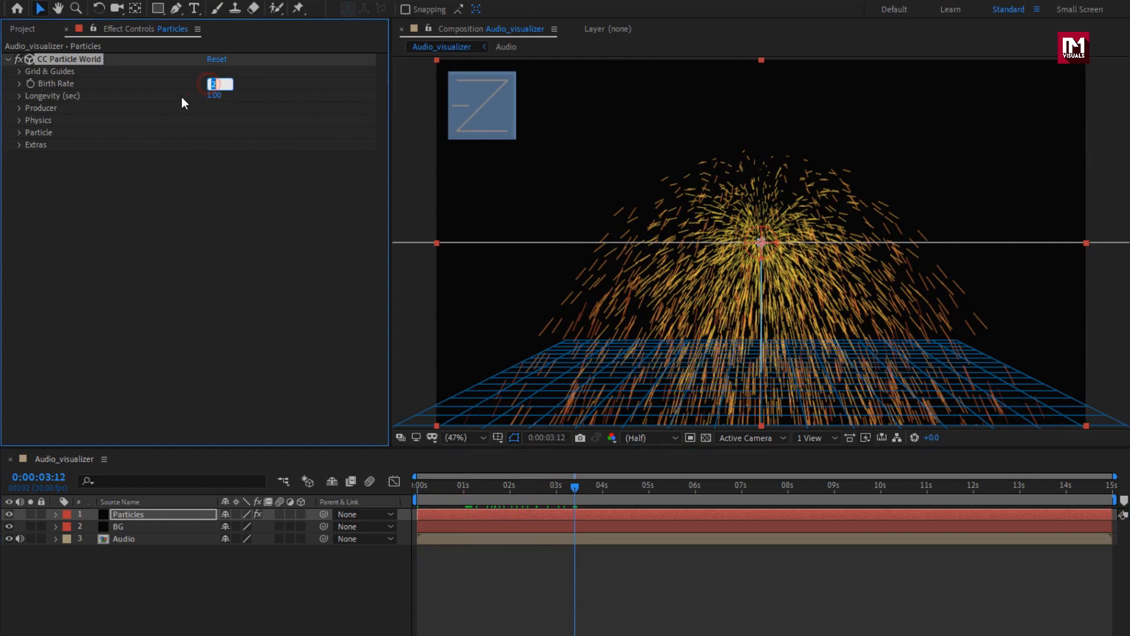
text(1)
key(Return)
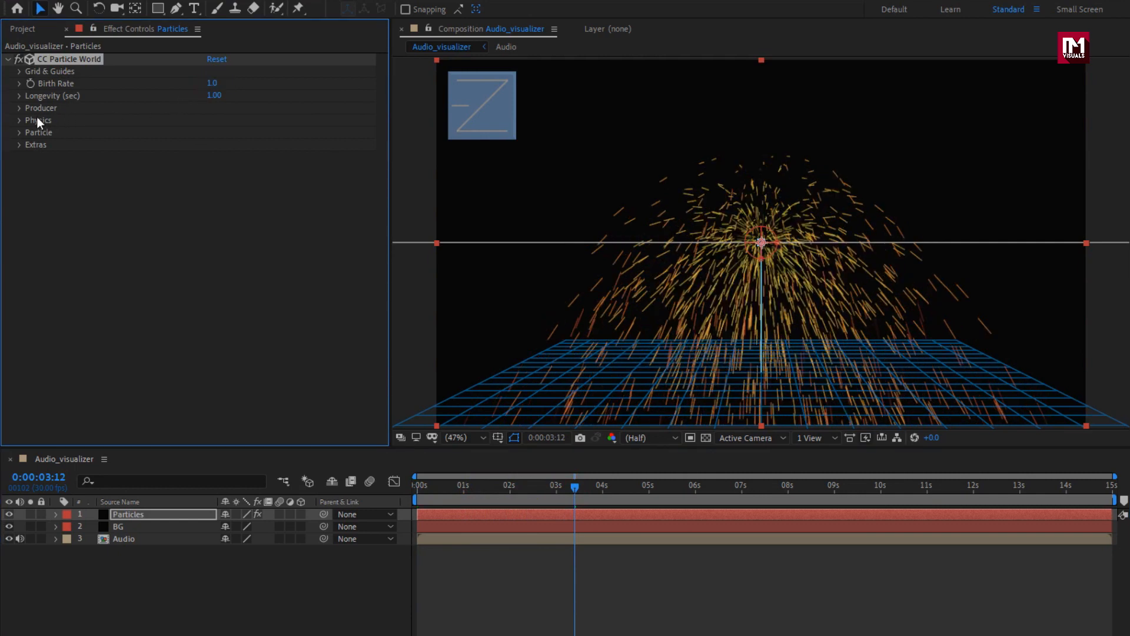
Step: Set the particle Producer's Radius X to 0.400, Radius Y to 0.250 and Radius Z to 0.500
click(19, 108)
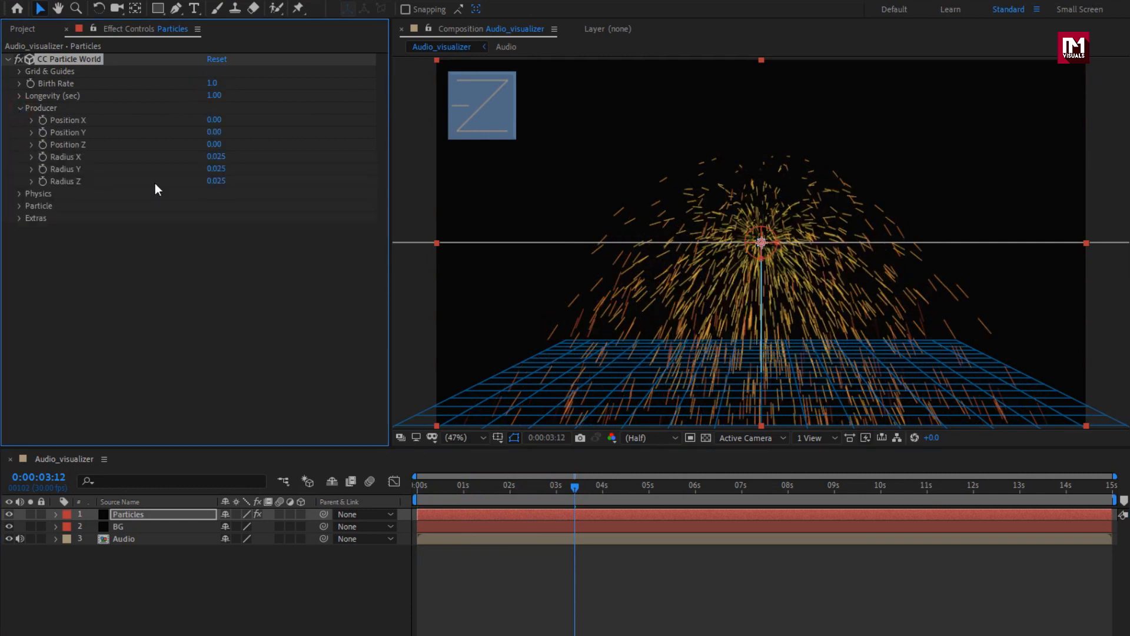
click(213, 157)
text(0)
click(215, 169)
text(0)
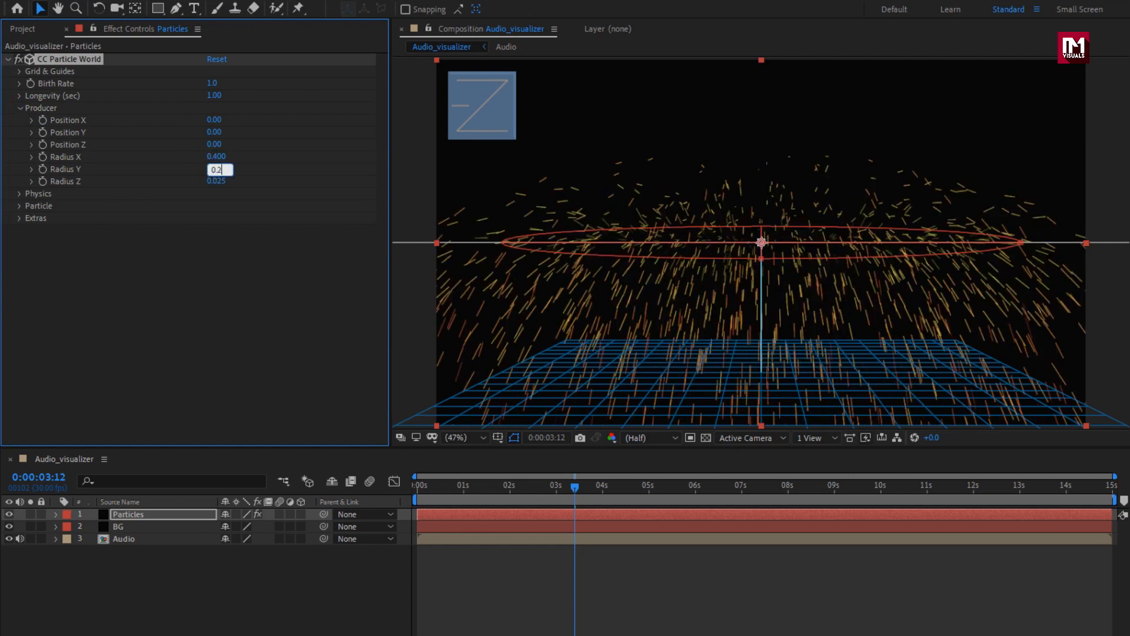
key(Return)
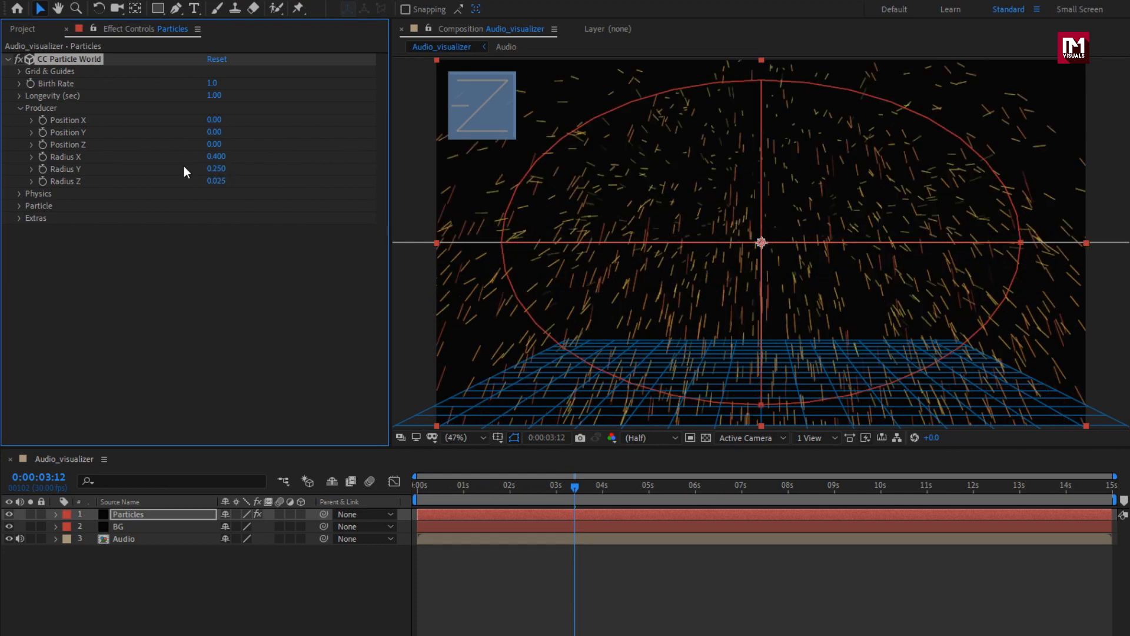
click(216, 180)
text(0.5)
key(Return)
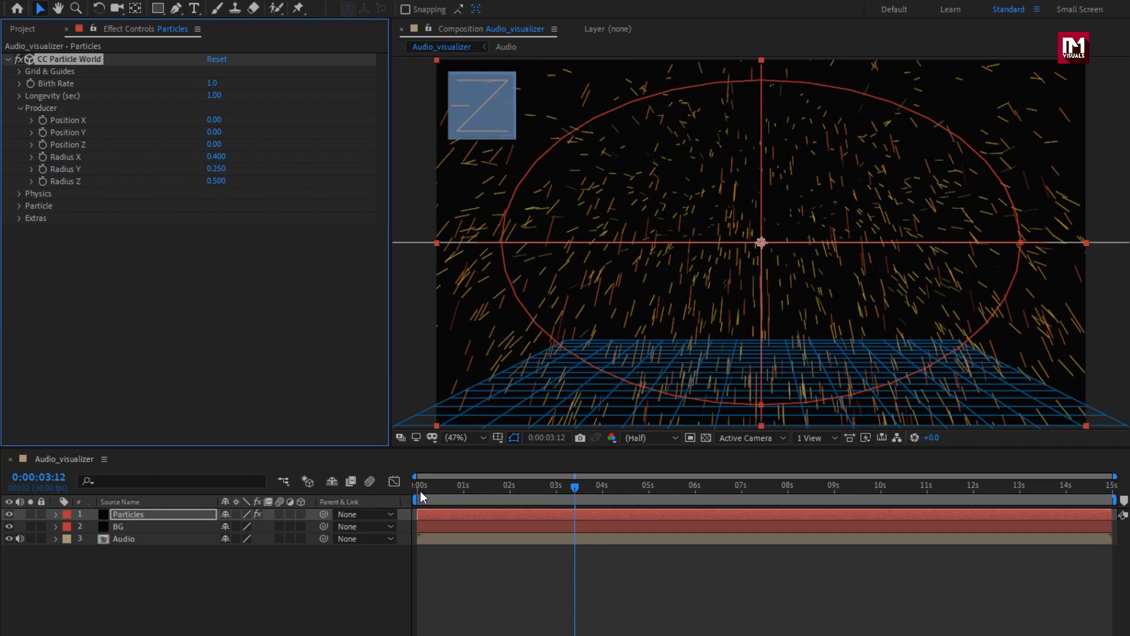
Step: Set the particle Physics Velocity to 0.25 and Gravity to 0, and move the current time to 0:00:02:29
click(461, 486)
drag(461, 486, 562, 484)
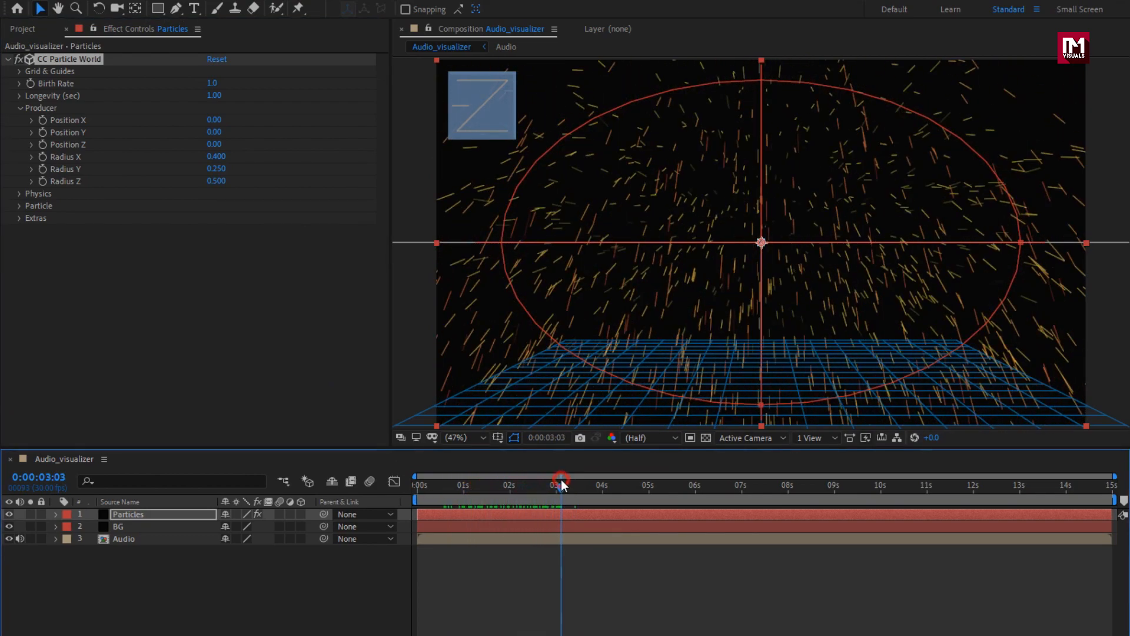
click(20, 195)
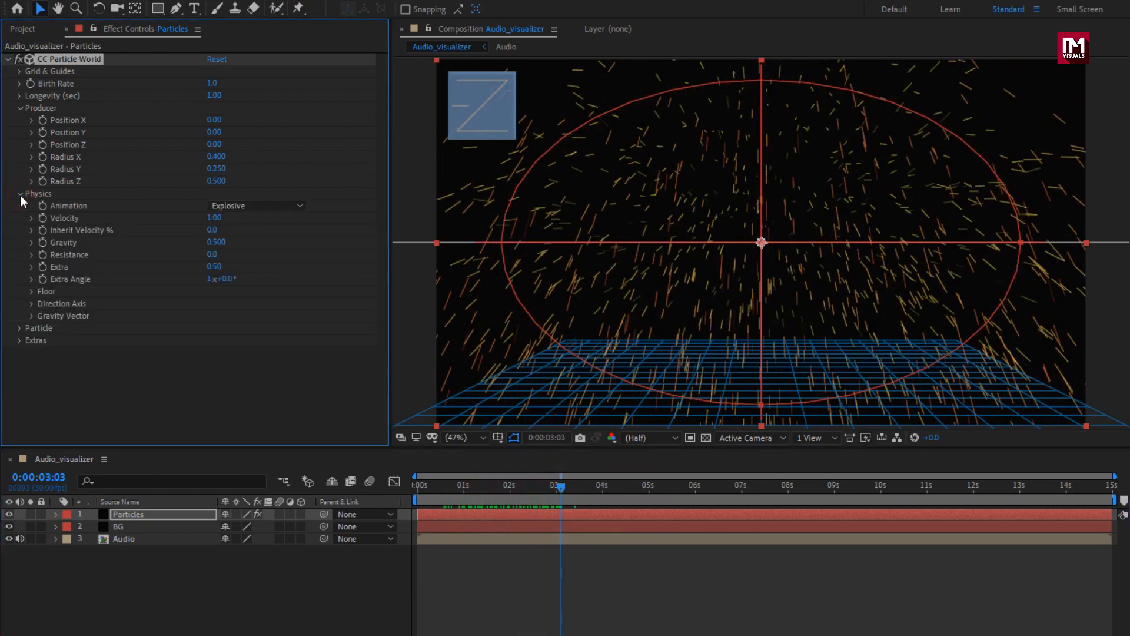
click(213, 219)
text(0.25)
key(Return)
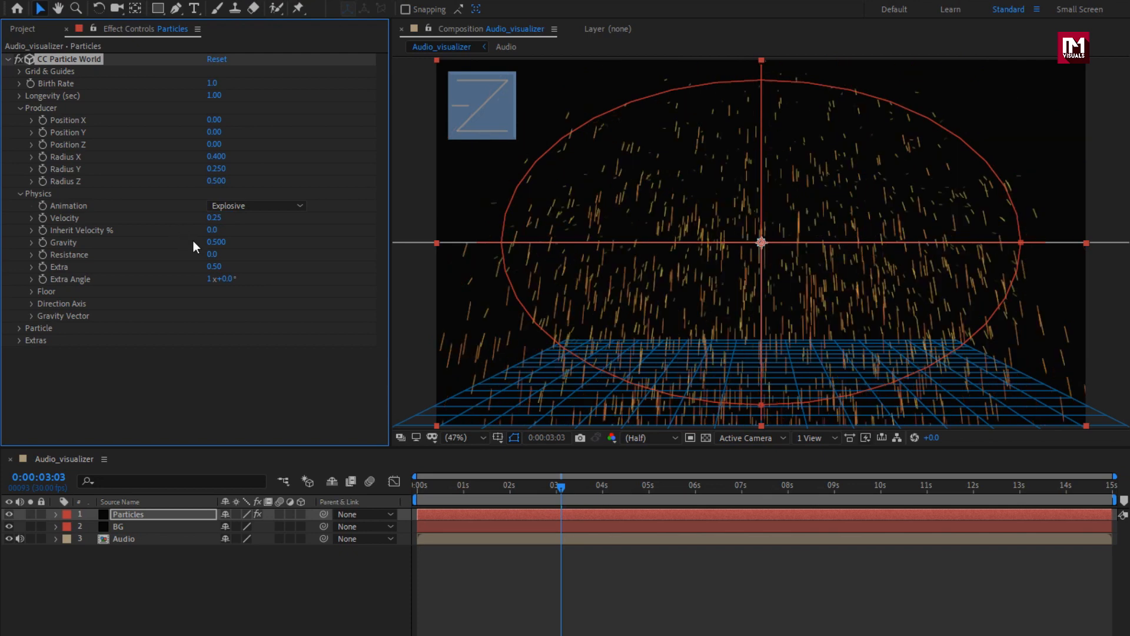
click(215, 242)
text(0)
key(Return)
drag(438, 489, 554, 482)
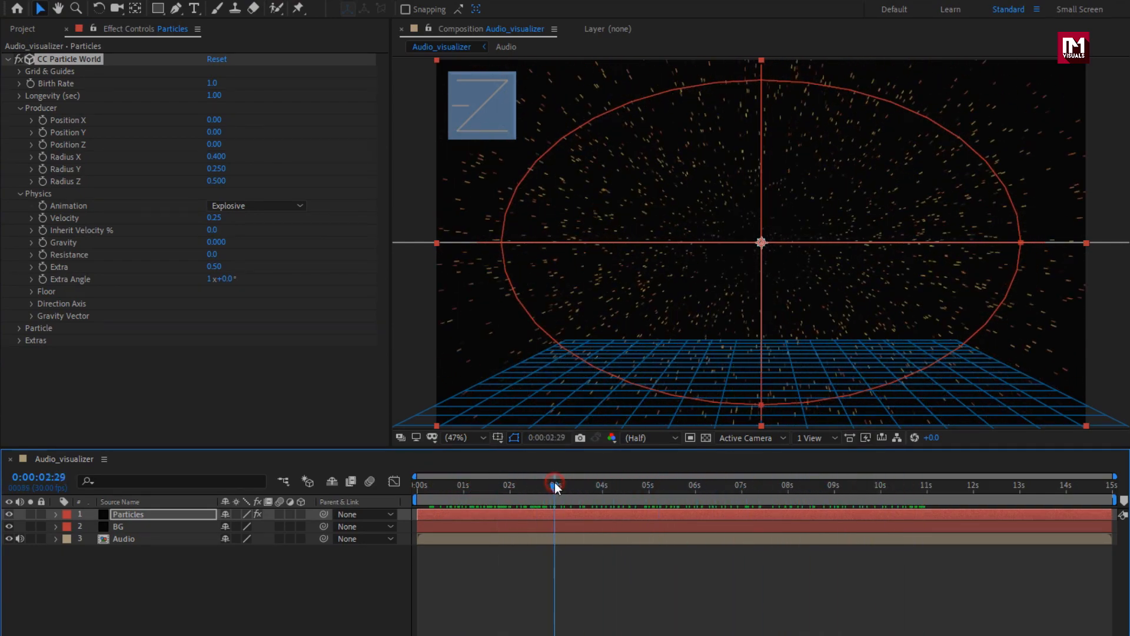
Step: Set the Max Opacity of the CC Particle World particles to 80%
click(20, 328)
scroll(21, 328, down, 5)
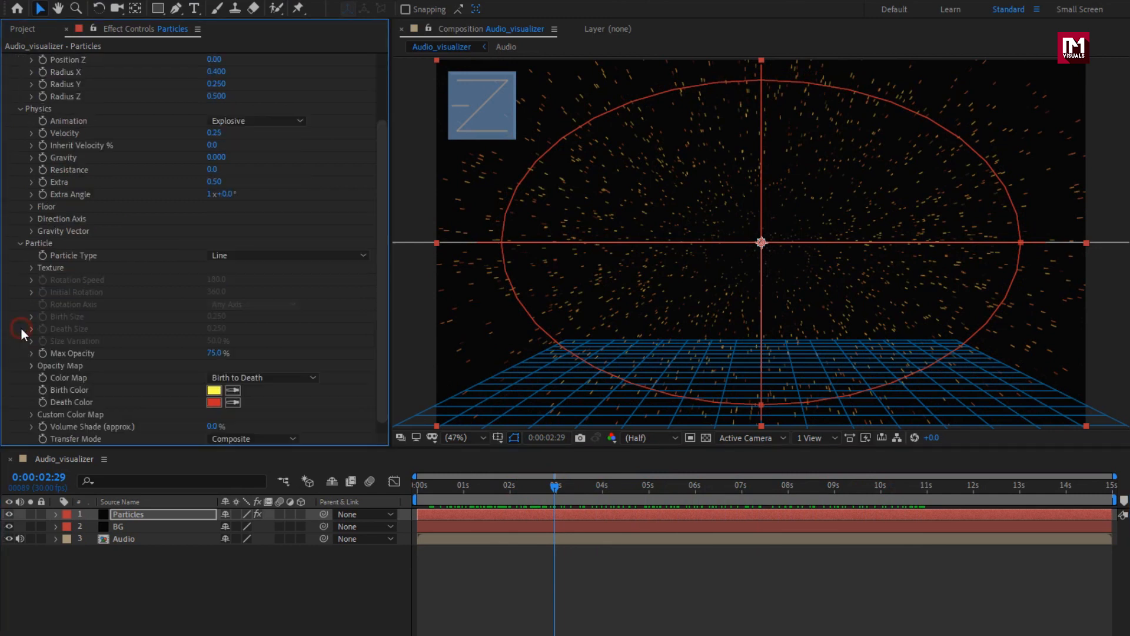
click(214, 340)
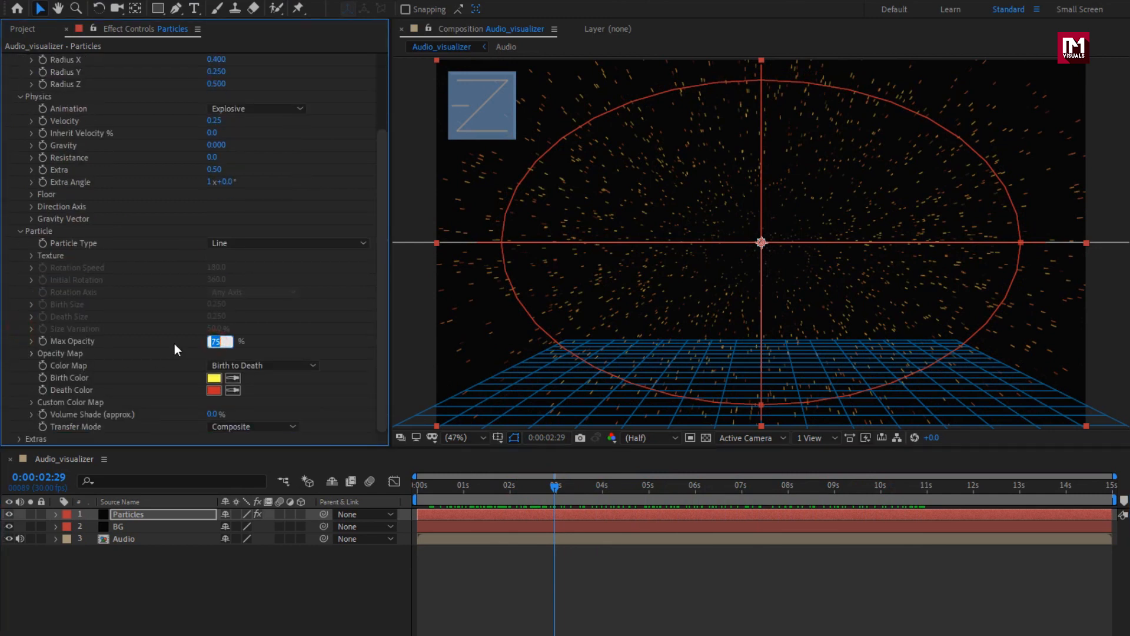
text(80)
key(Return)
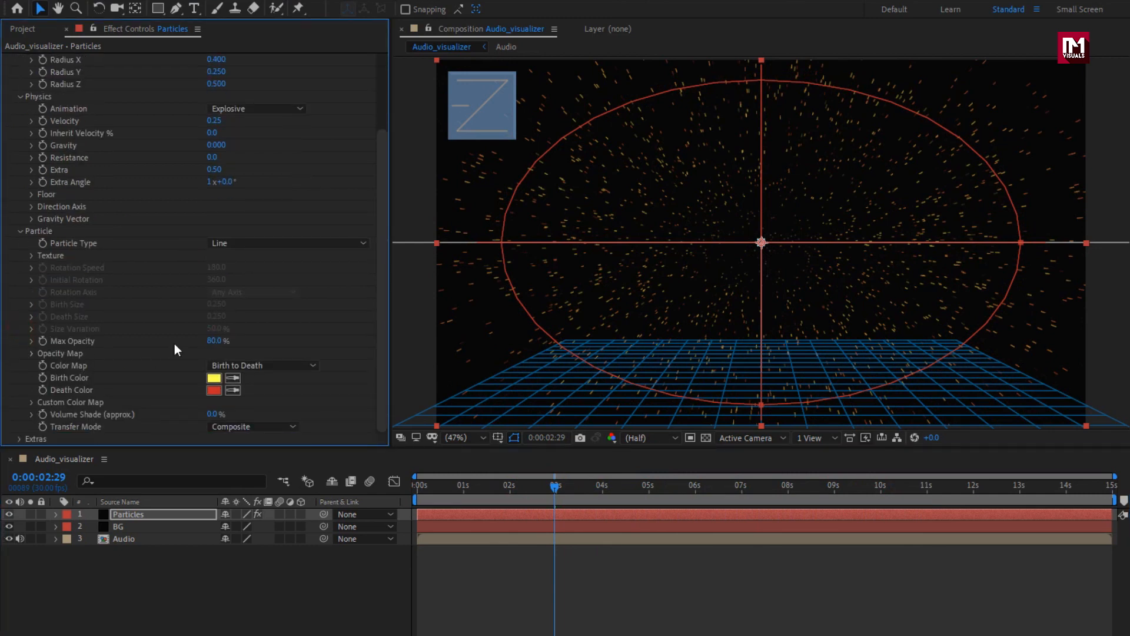
Step: Change the particle Birth Color to the blue 3B9FFC
click(214, 377)
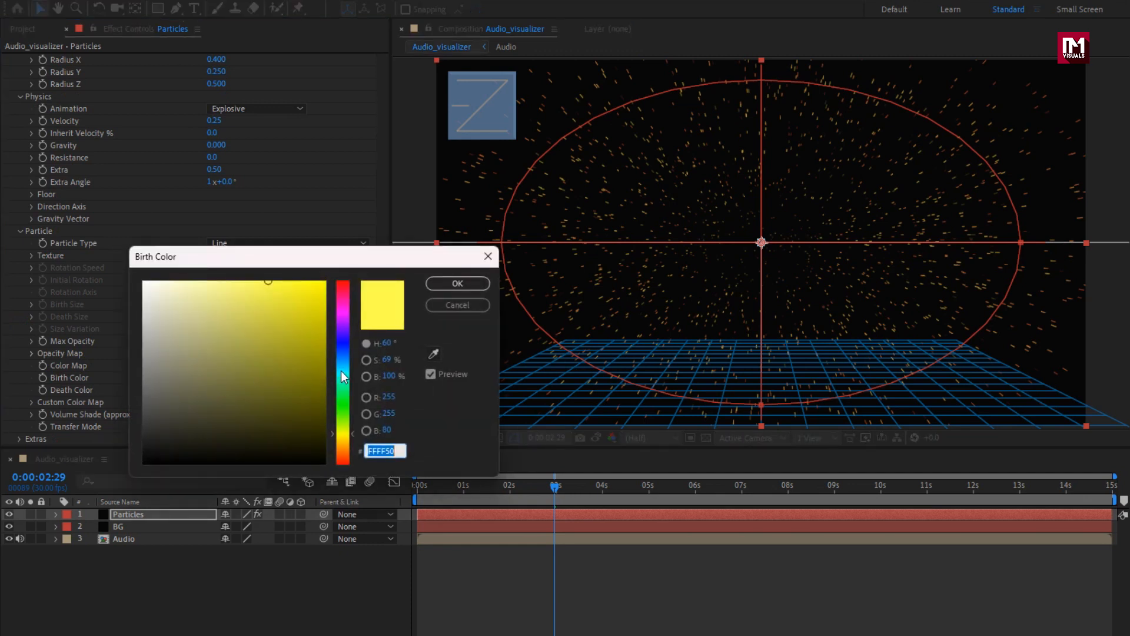
drag(341, 370, 342, 359)
drag(274, 285, 283, 284)
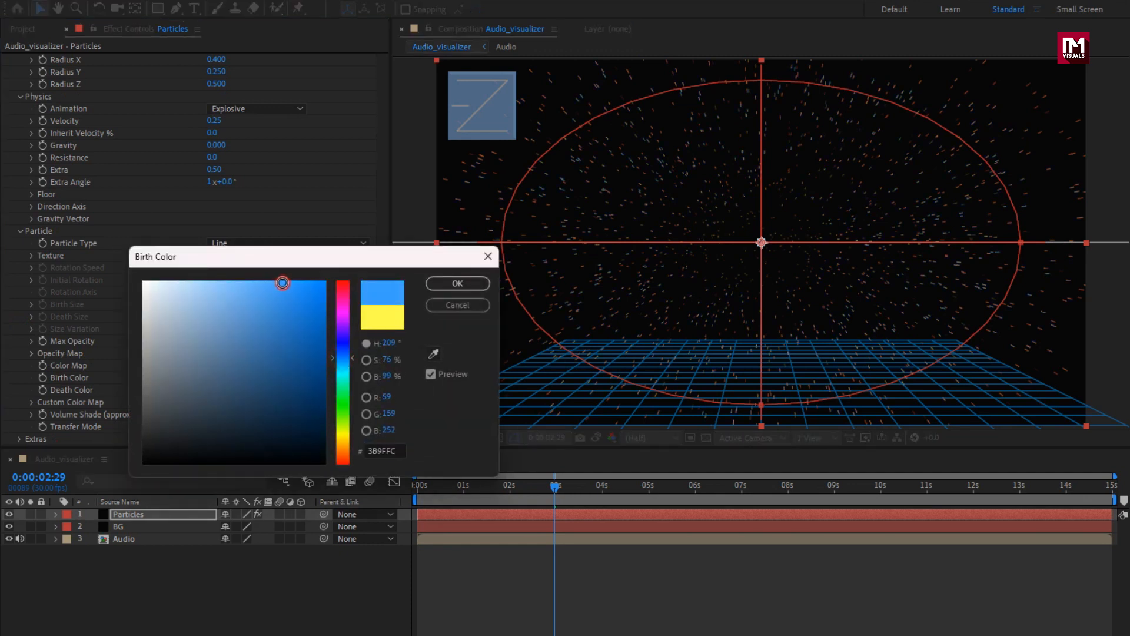
click(458, 283)
Step: Change the particle Death Color to white (FFFFFF) and collapse the CC Particle World settings
click(215, 389)
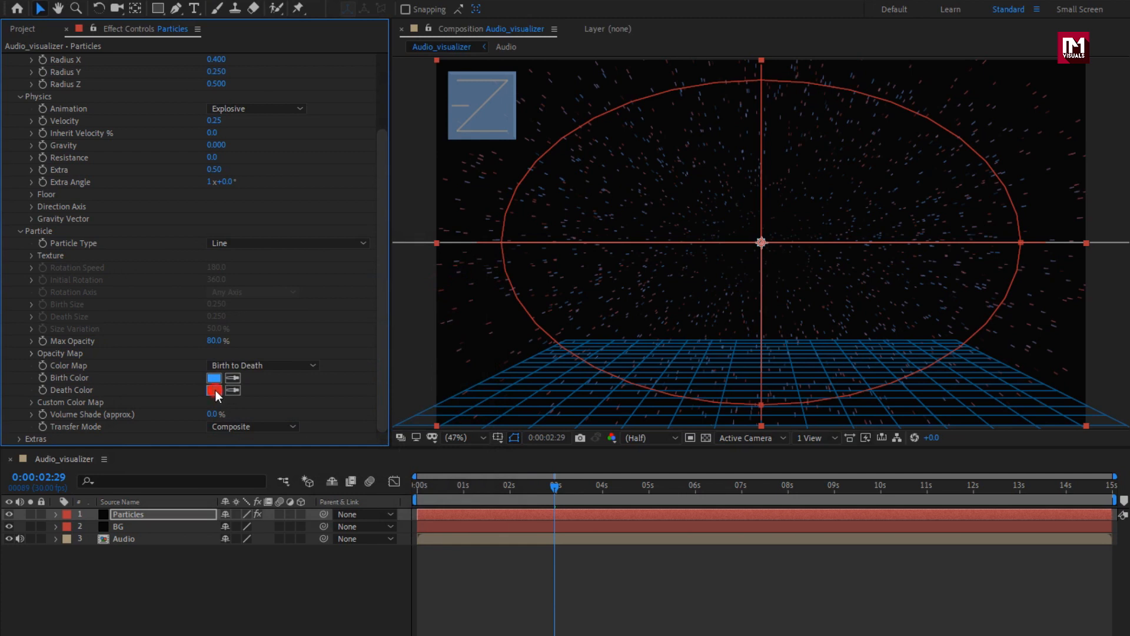
drag(176, 307, 77, 263)
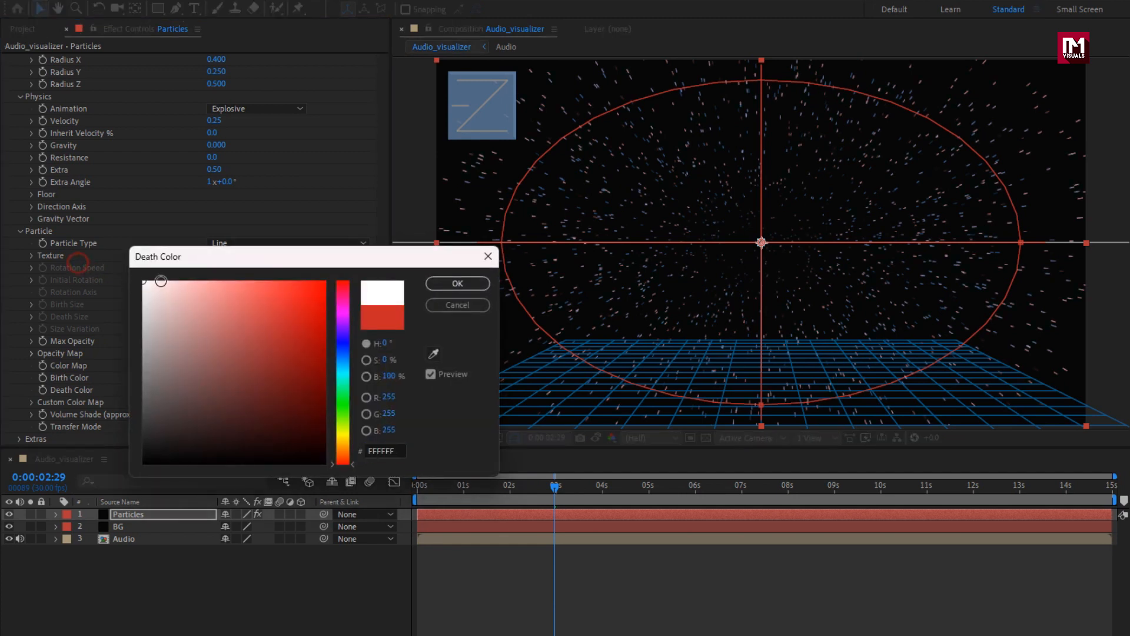
click(443, 284)
scroll(198, 378, up, 3)
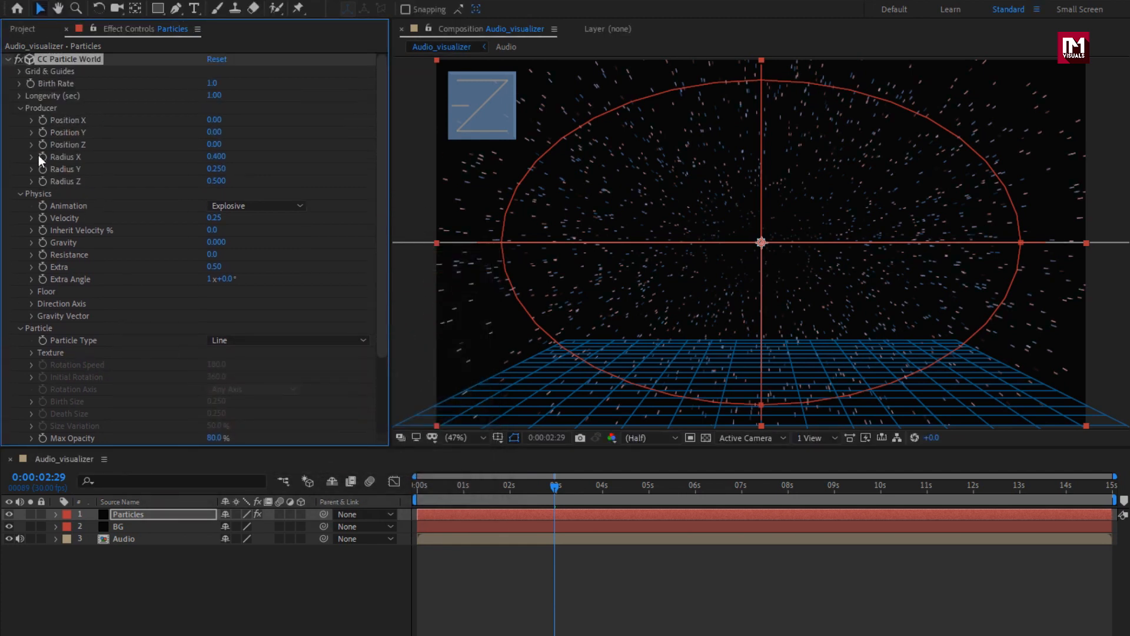
click(9, 59)
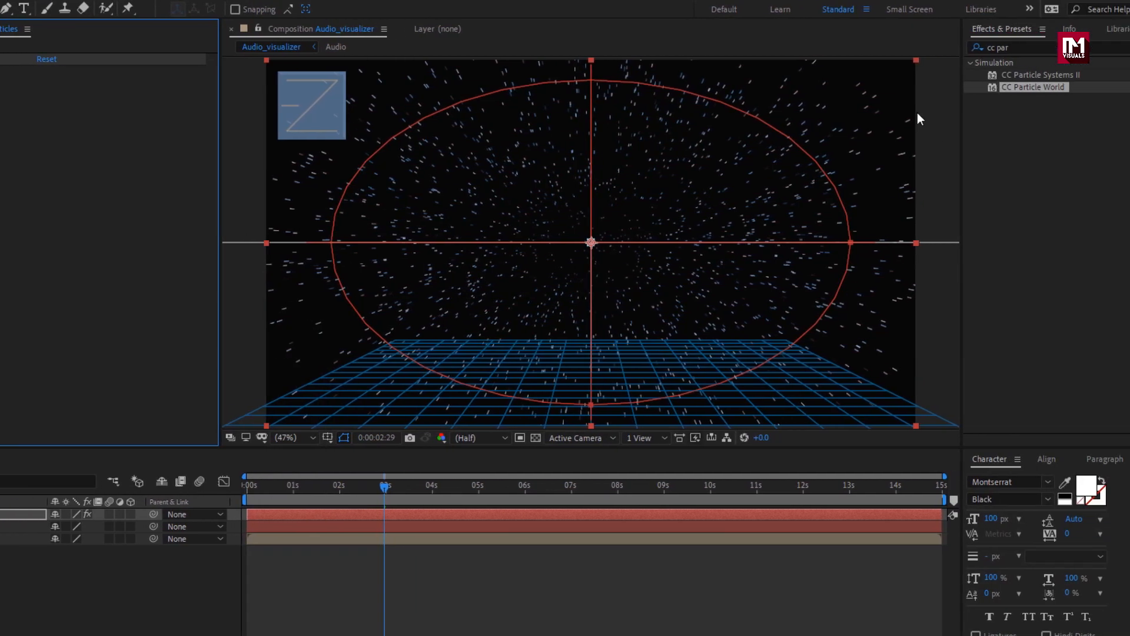
Step: Find the Matte Choker effect and apply it to the Particles layer
click(948, 49)
drag(978, 49, 942, 51)
text(matt)
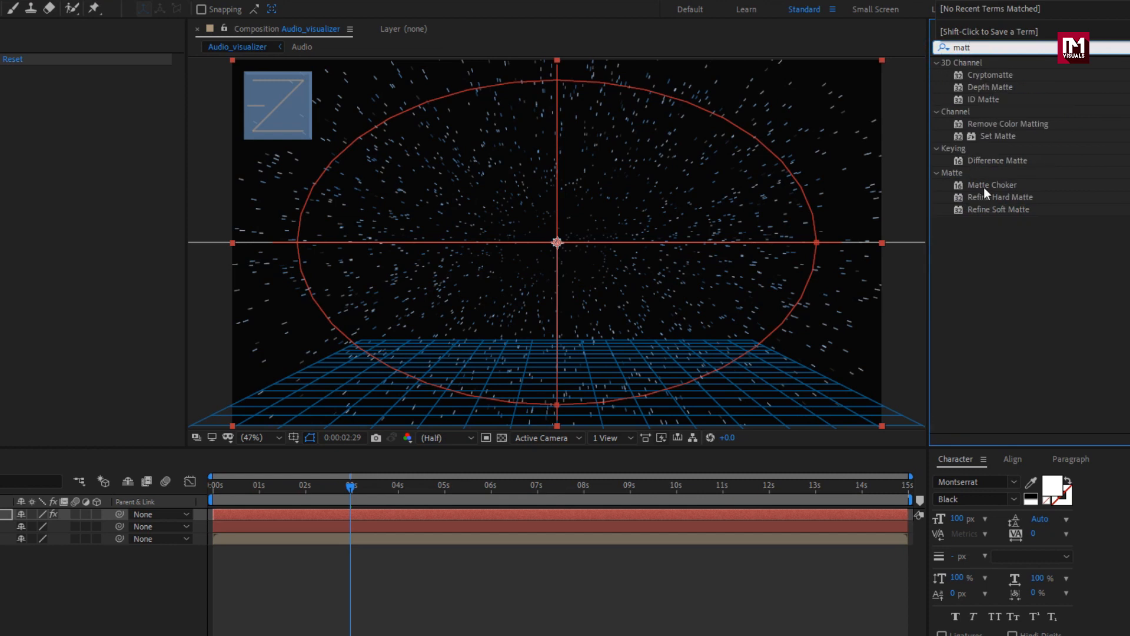
double_click(985, 187)
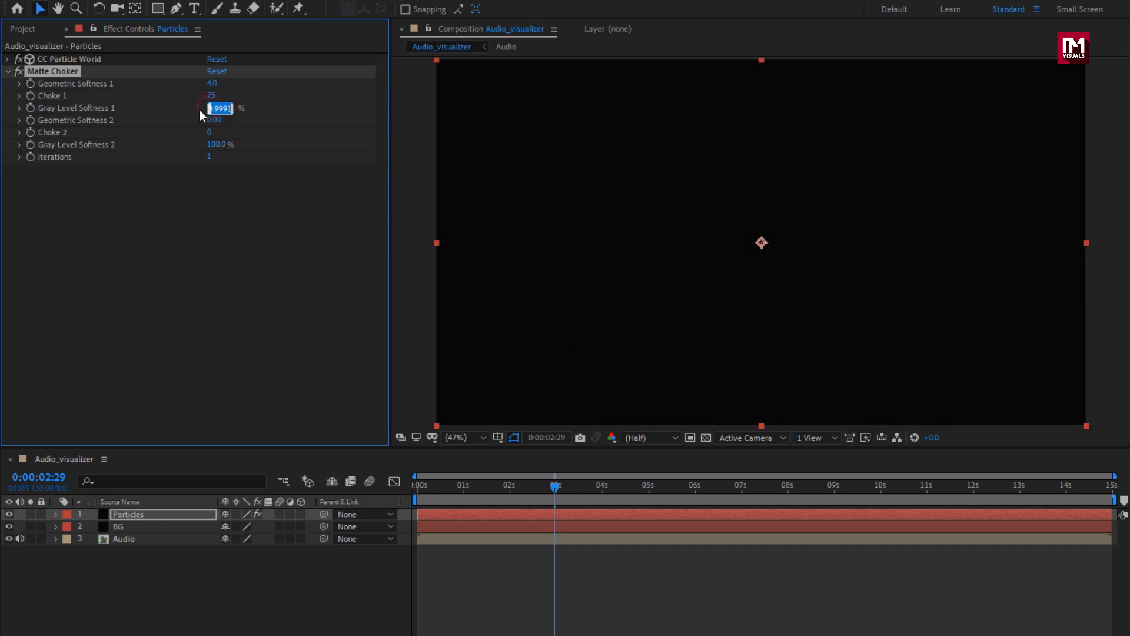
Step: Set Matte Choker's Geometric Softness 1 to 3.0, Choke 1 to -30 and Gray Level Softness 1 to 15%, and move to 0:00:05:06
text(15)
key(Return)
click(214, 95)
text(3)
key(Return)
drag(451, 490, 658, 487)
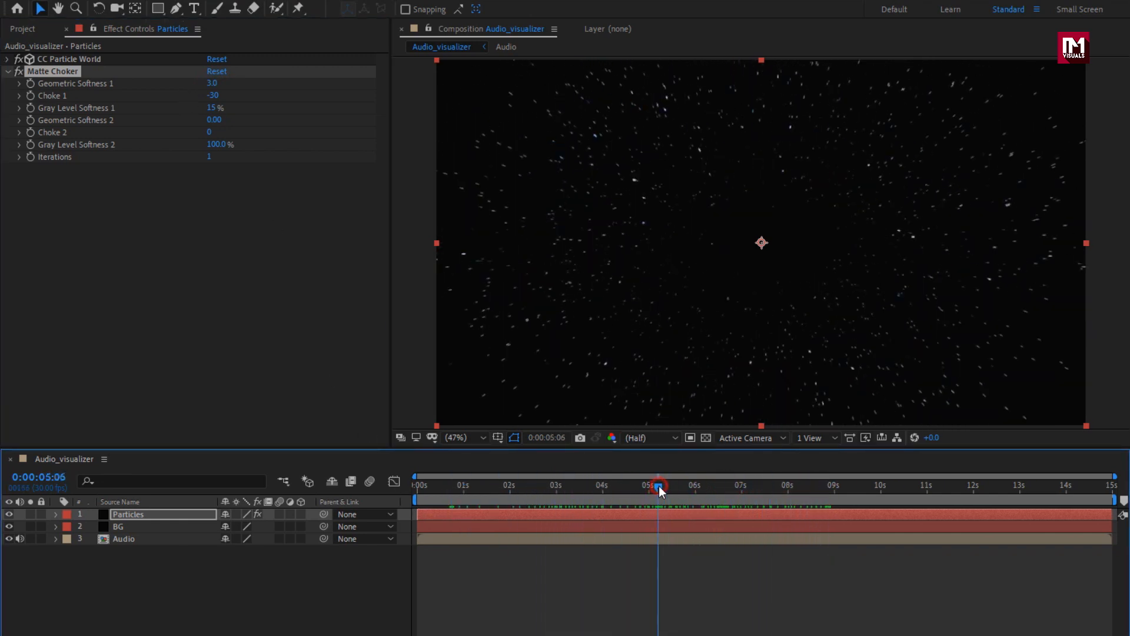
click(7, 72)
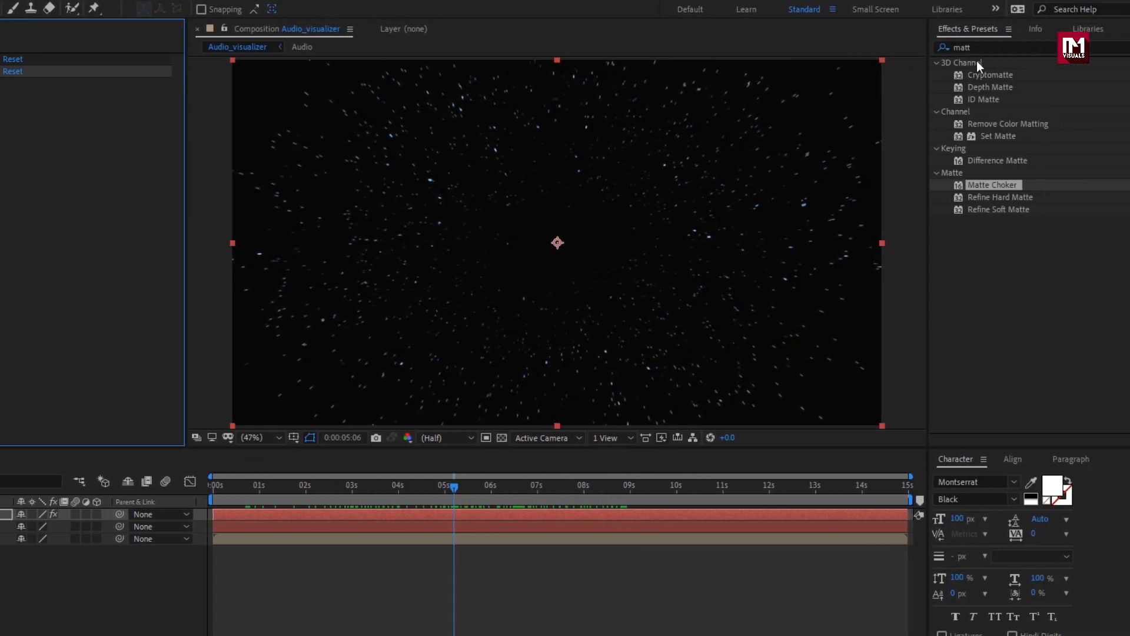
Step: Find the CC Lens effect and apply it to the Particles layer
click(934, 47)
text(cc le)
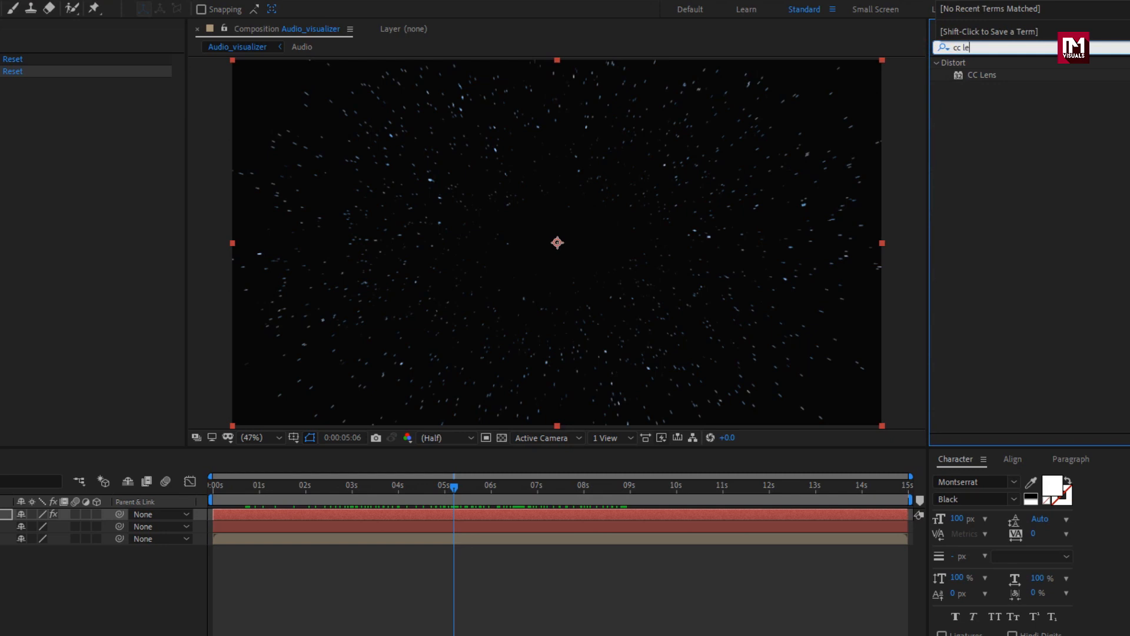
click(984, 79)
drag(990, 80, 611, 197)
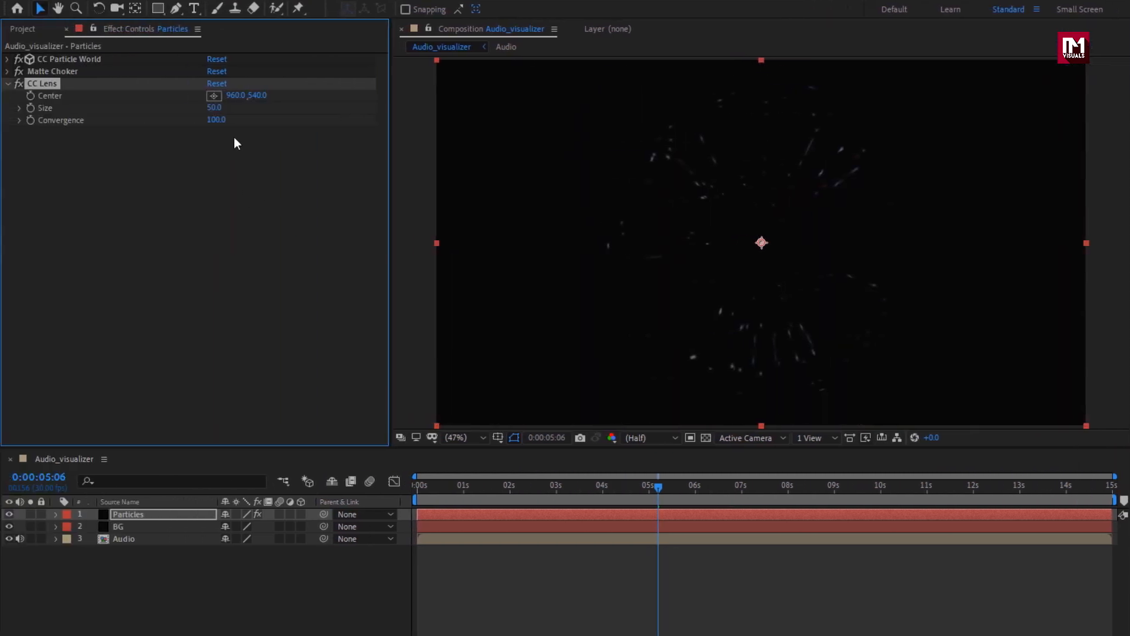
Step: Set the CC Lens Size to 80 and move the current time to 0:00:05:12
text(80)
key(Return)
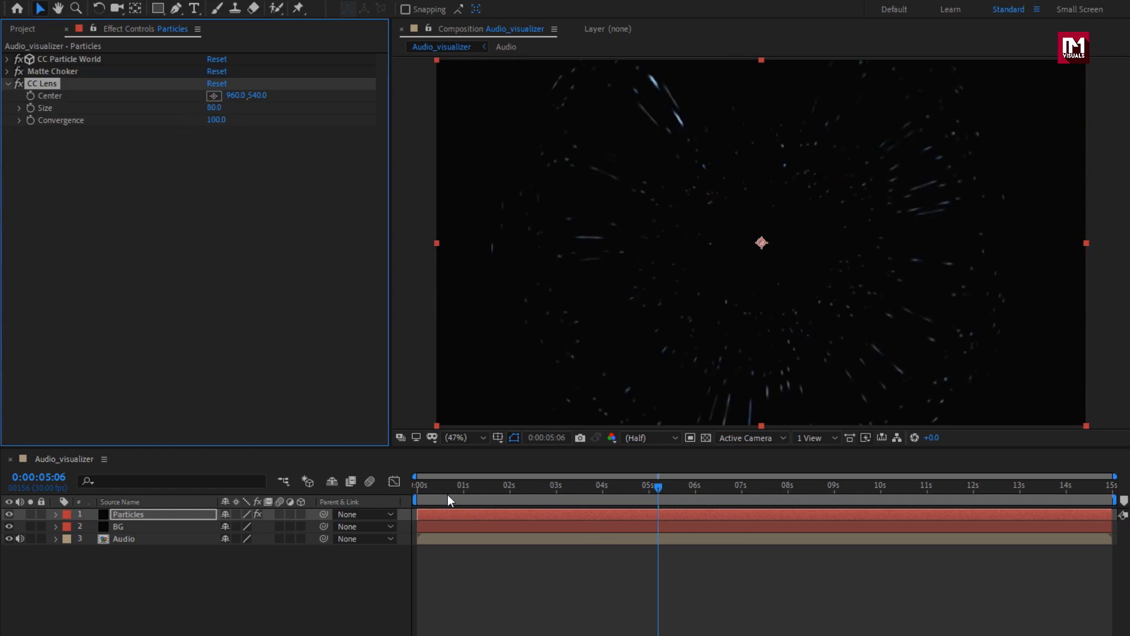
drag(449, 486, 667, 484)
Step: Duplicate the Particles layer, scale the upper copy to 251%, and move the current time to 0:00:02:01
click(149, 516)
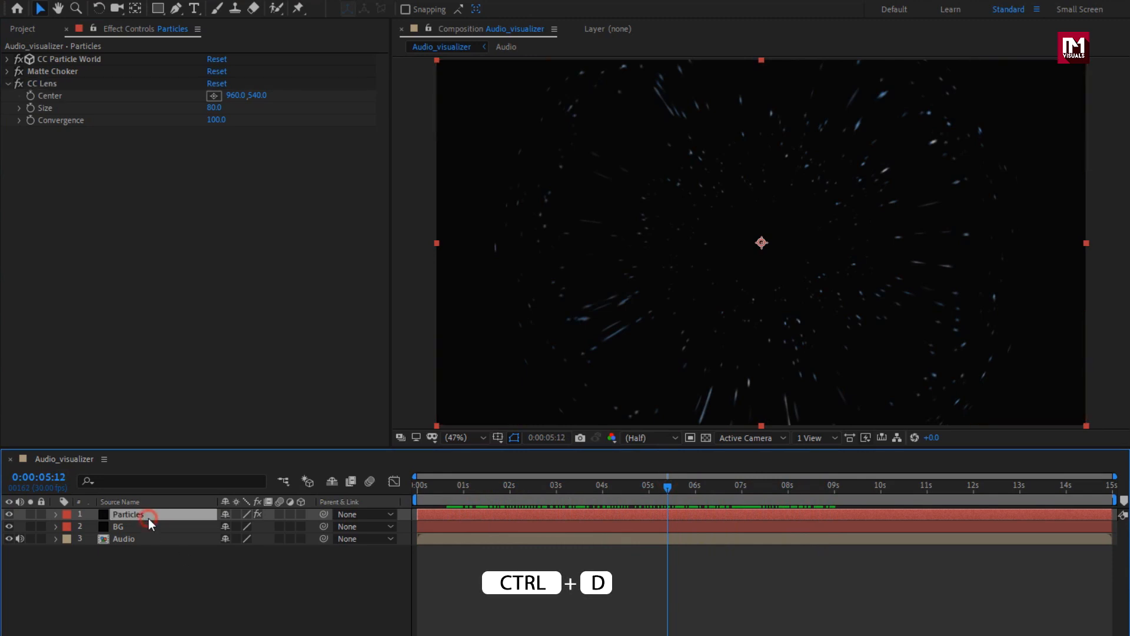
key(ctrl+d)
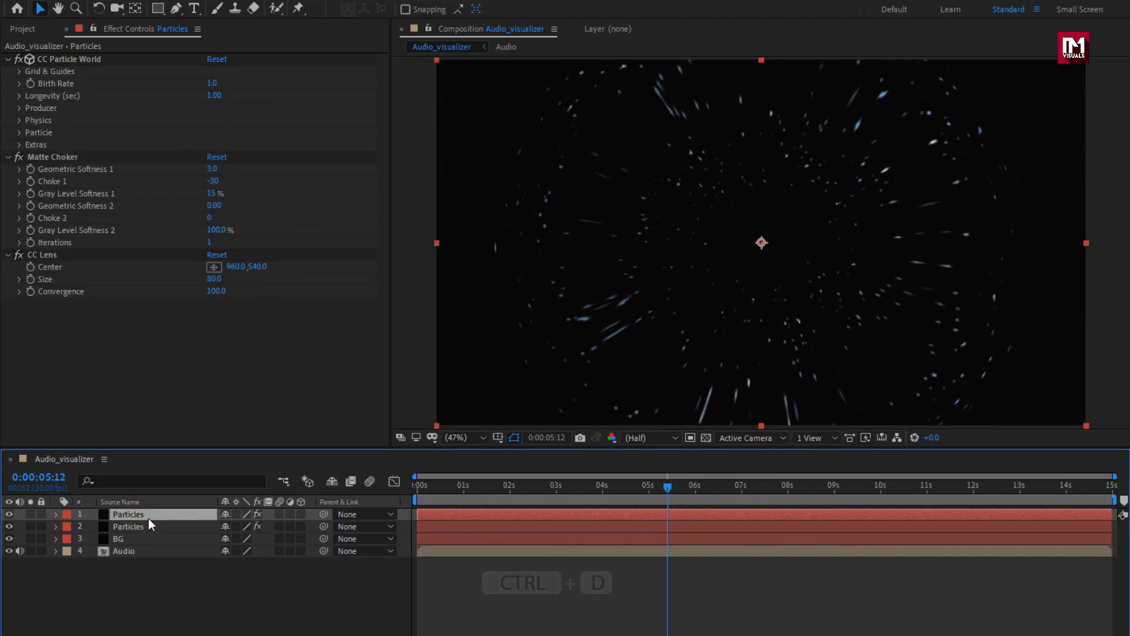
key(s)
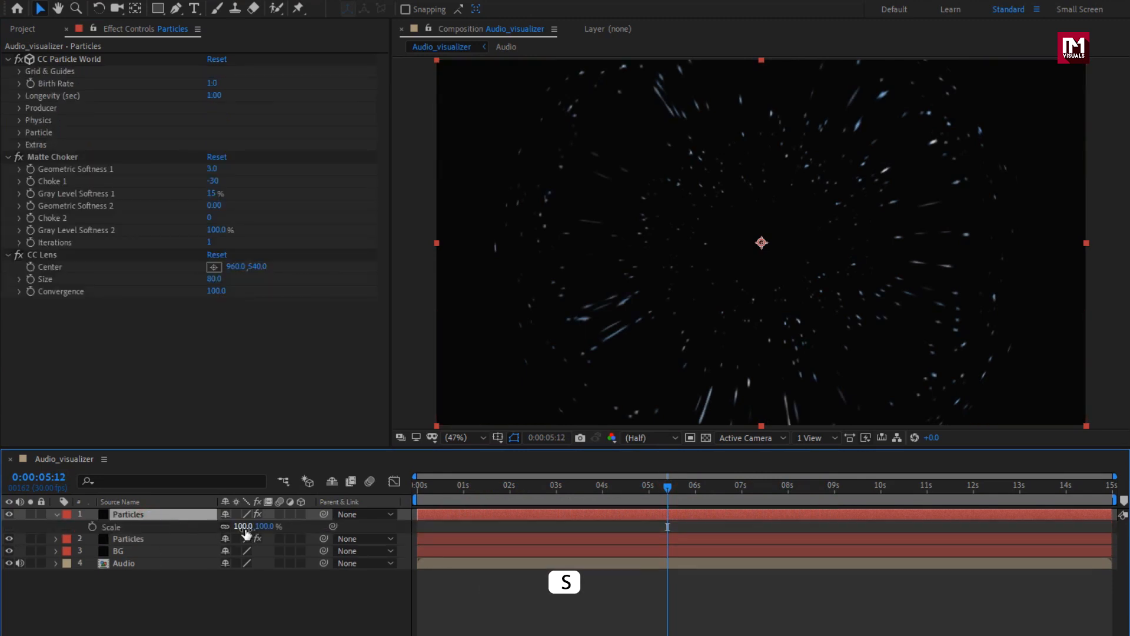
drag(262, 531, 363, 521)
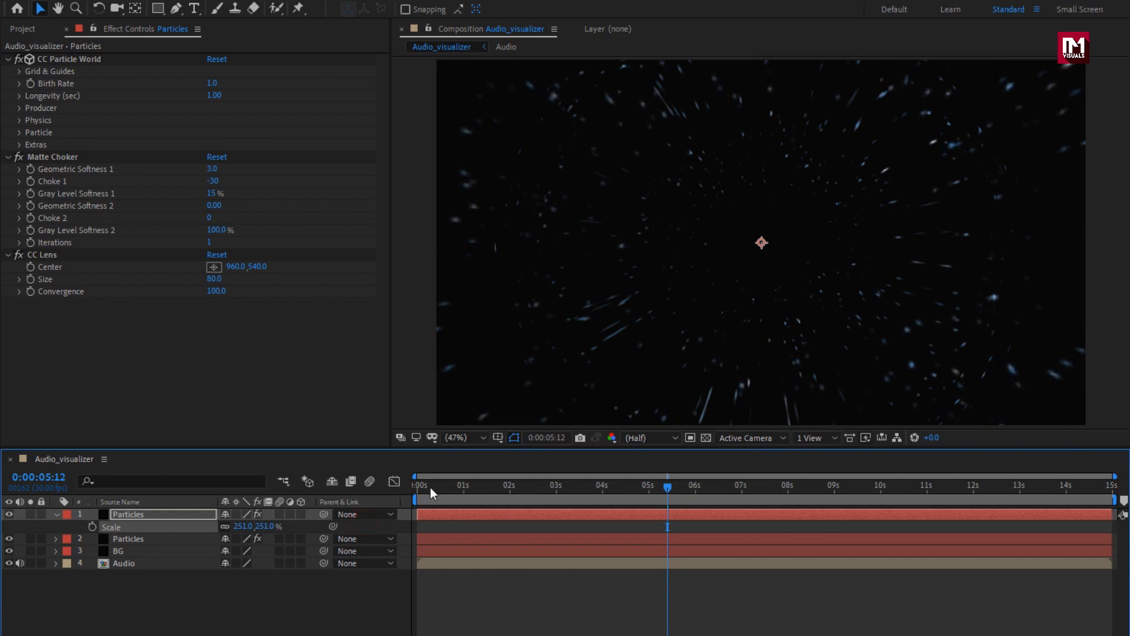
drag(429, 487, 512, 482)
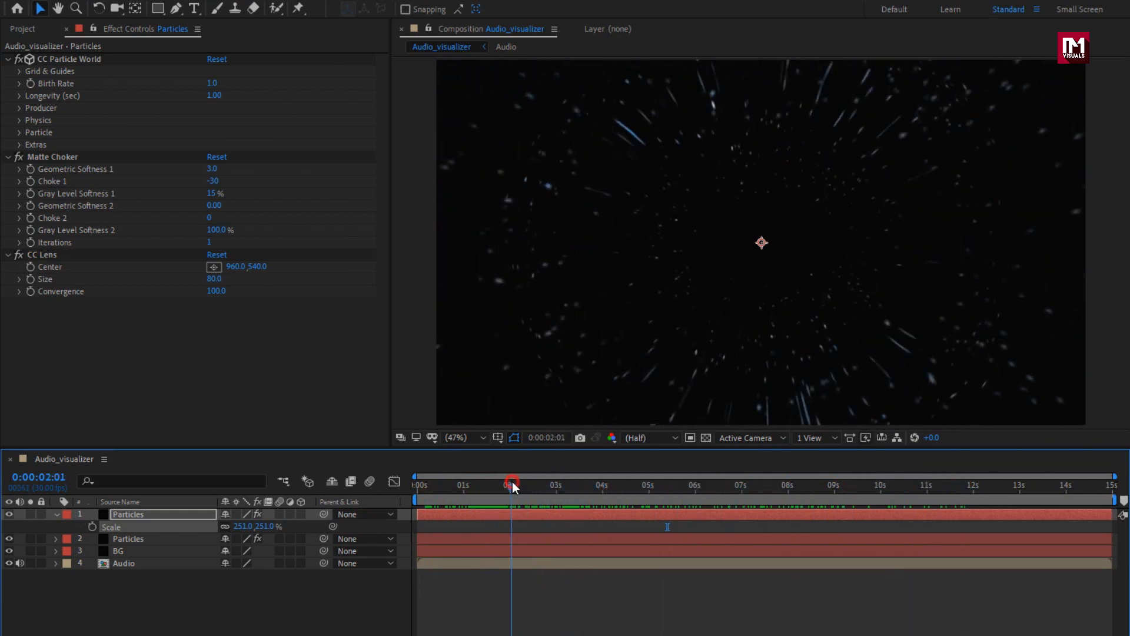
click(205, 605)
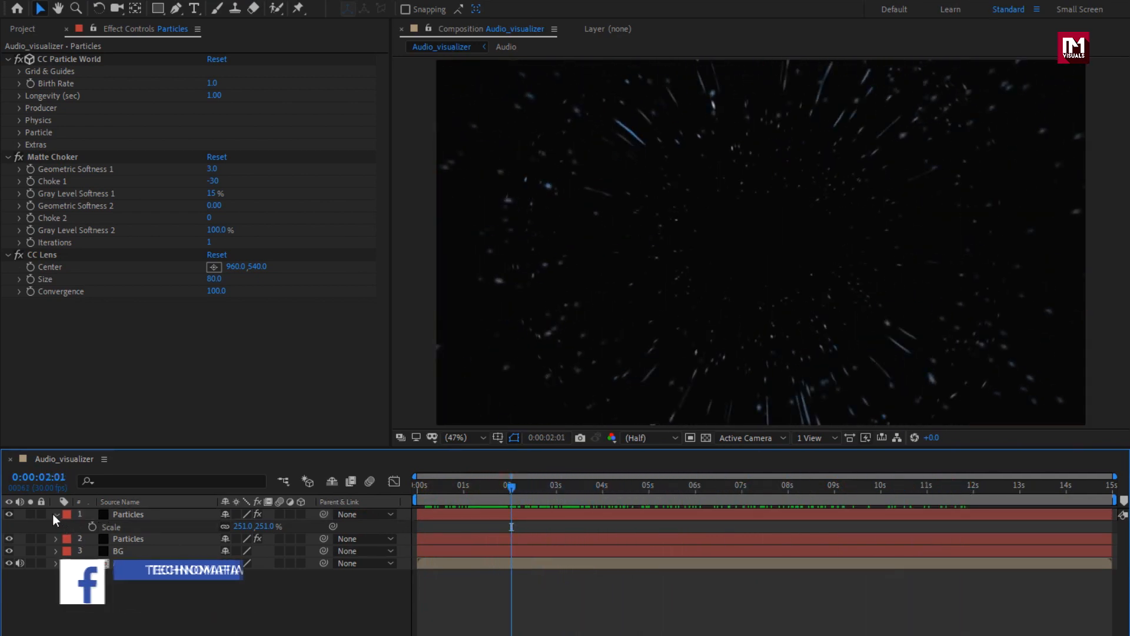
click(55, 514)
Step: Add a new 1920 x 1080 px solid layer named Spectrum above the particle layers
right_click(224, 572)
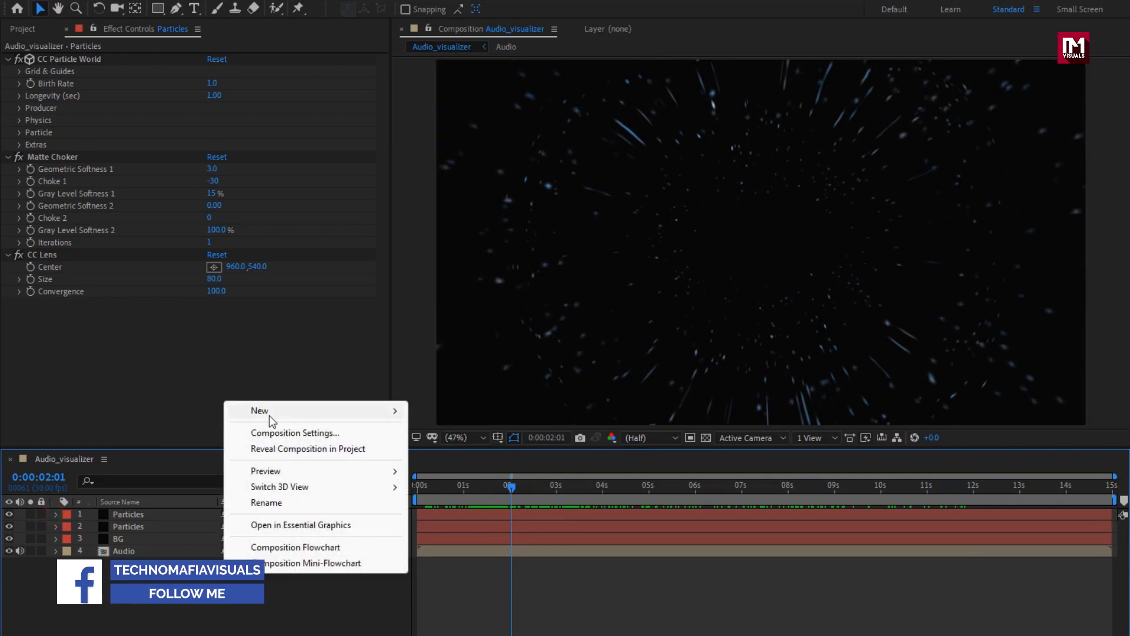
mouse_move(270, 414)
click(467, 451)
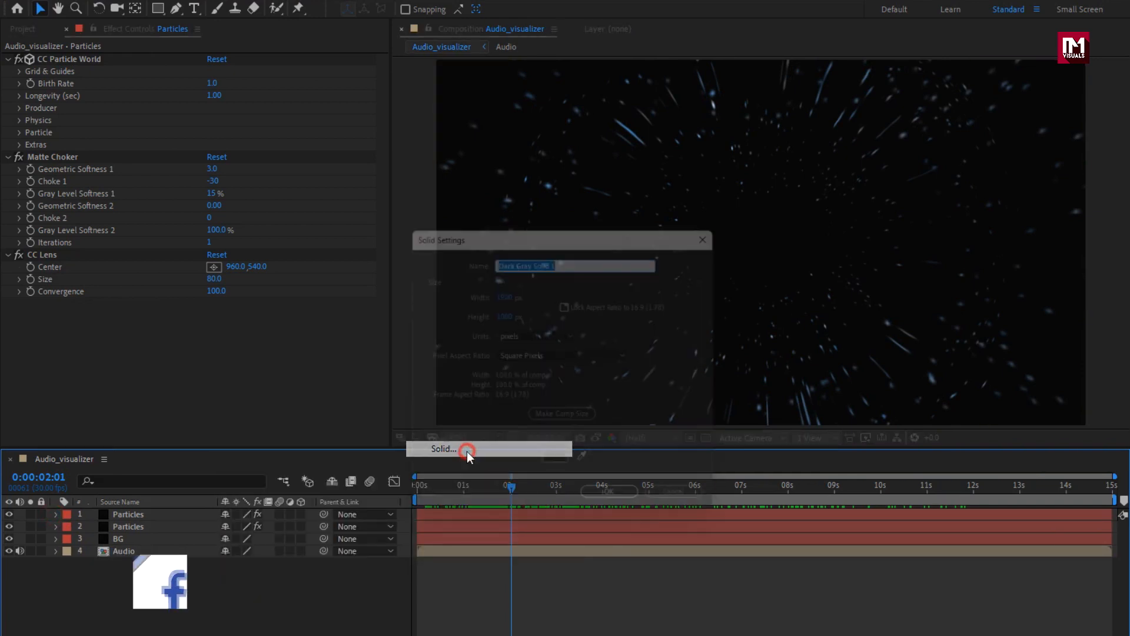
text(Sp)
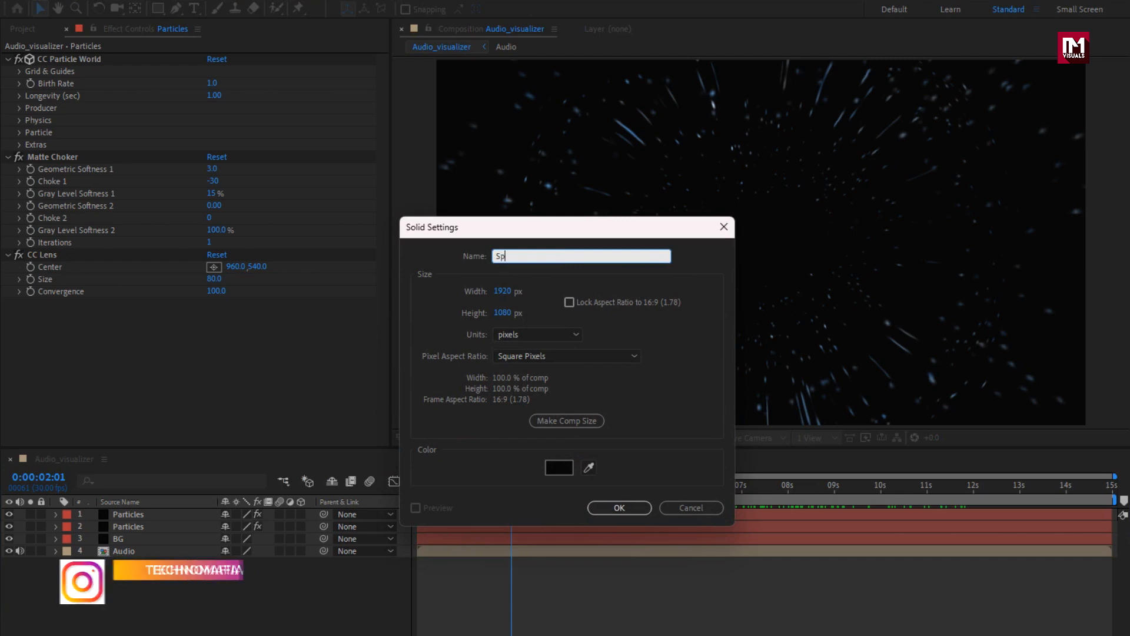
text(ectrum)
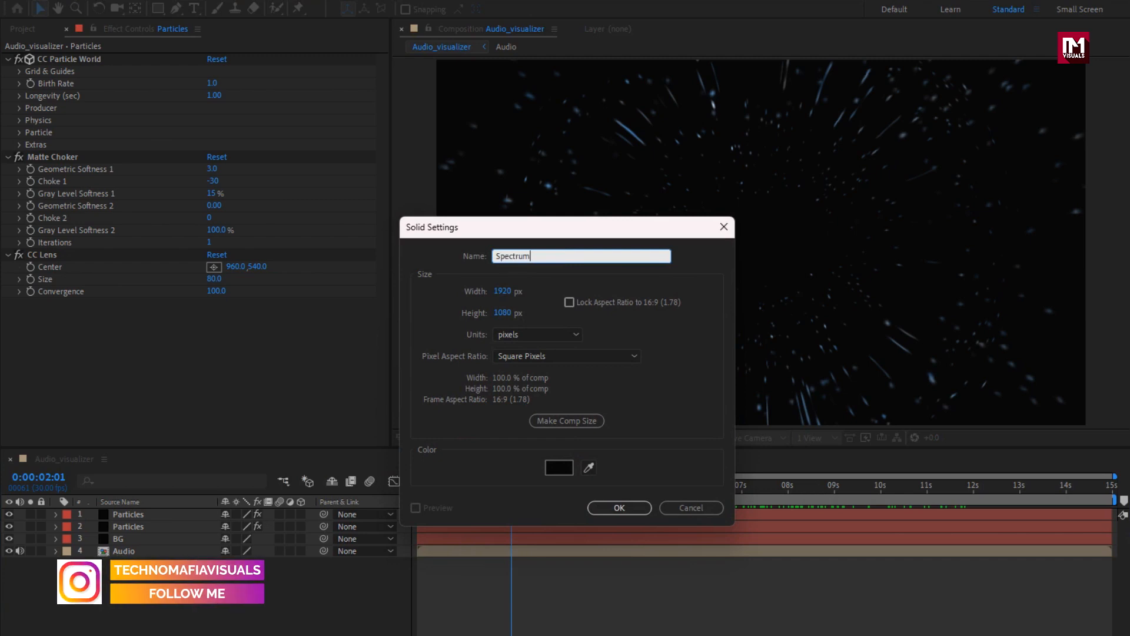
click(609, 503)
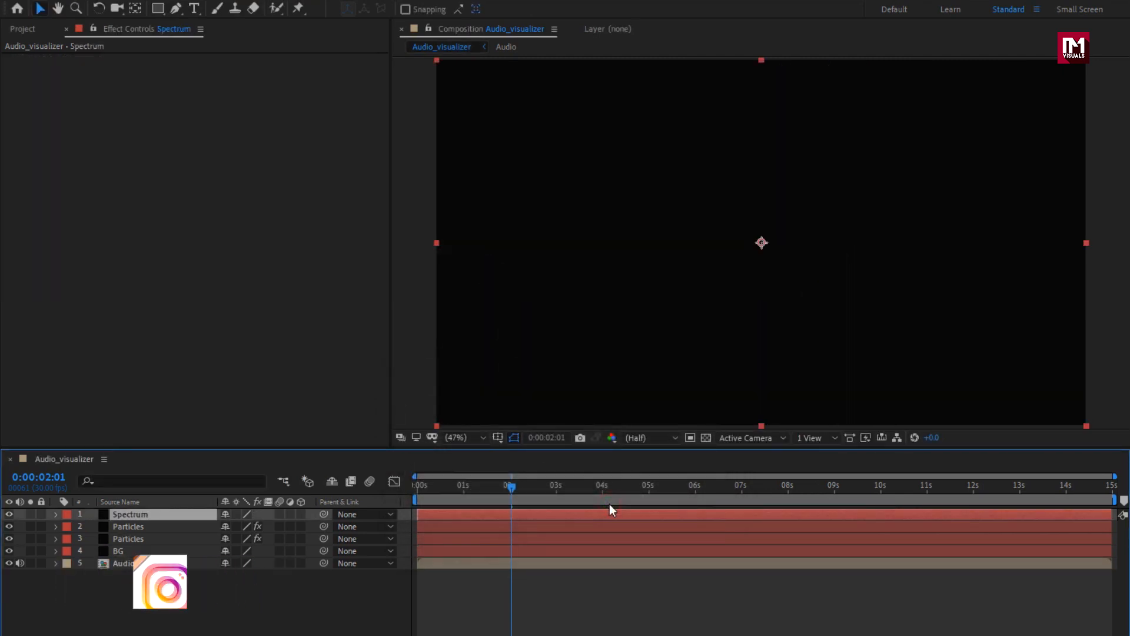
Step: Find the Audio Spectrum effect and apply it to the Spectrum layer
drag(970, 48, 926, 47)
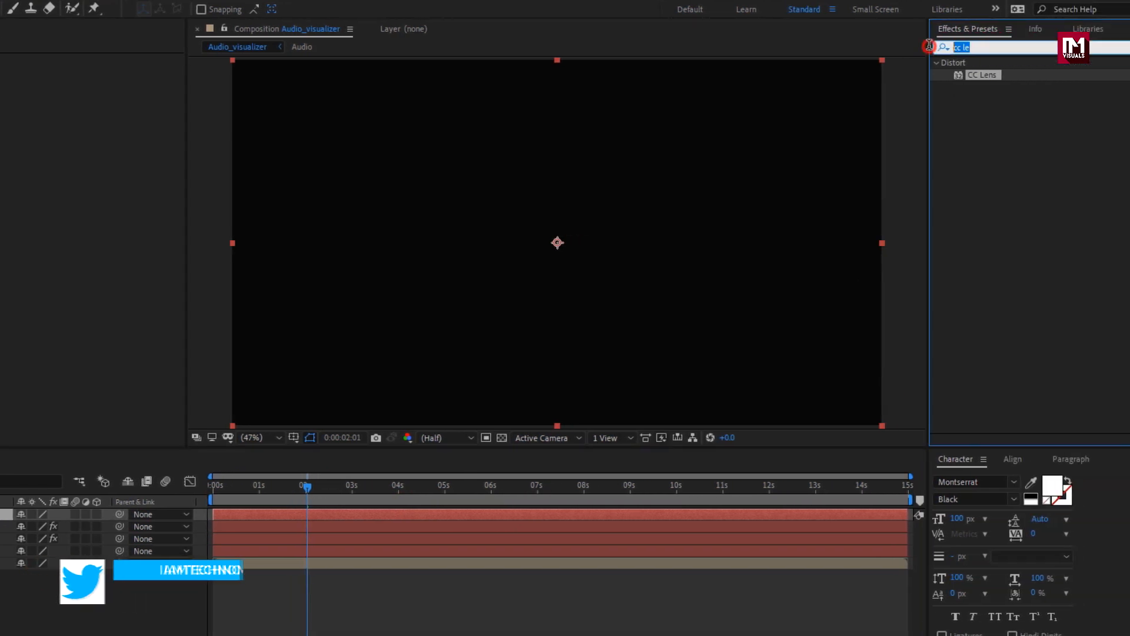
text(audio)
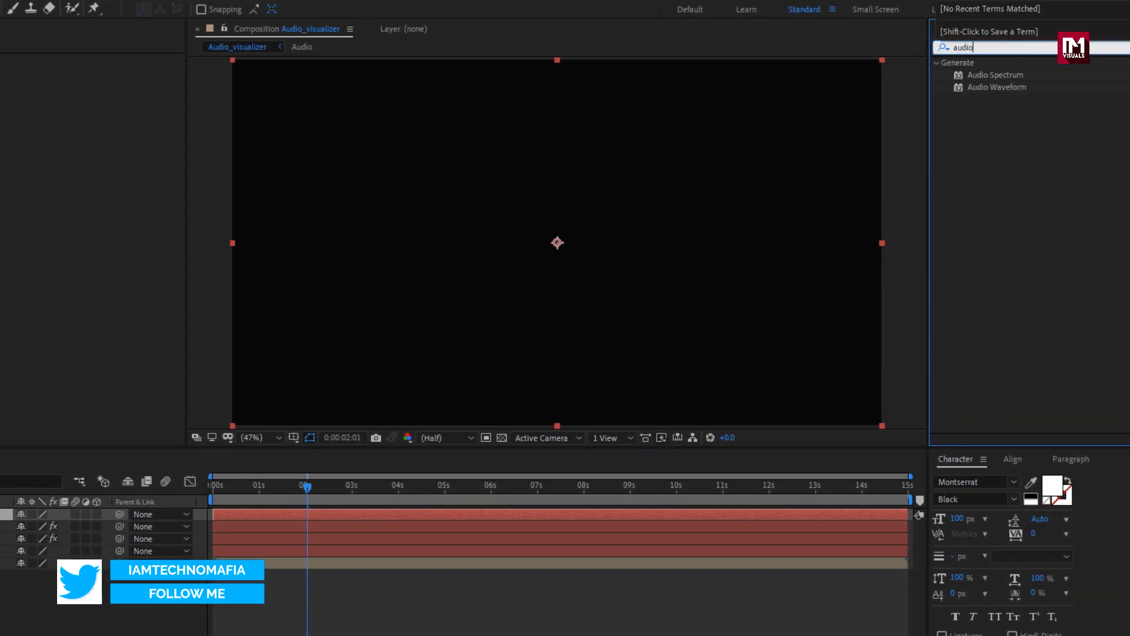
drag(997, 76, 556, 244)
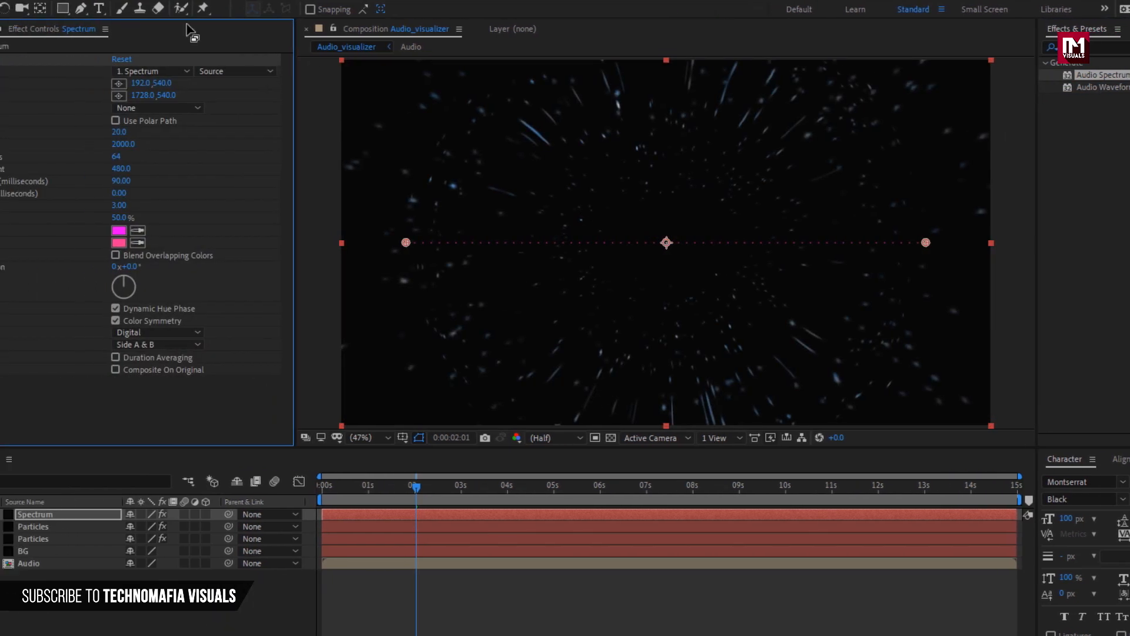
Step: Draw a circular ellipse mask centred in the frame on the Spectrum layer
drag(158, 8, 229, 41)
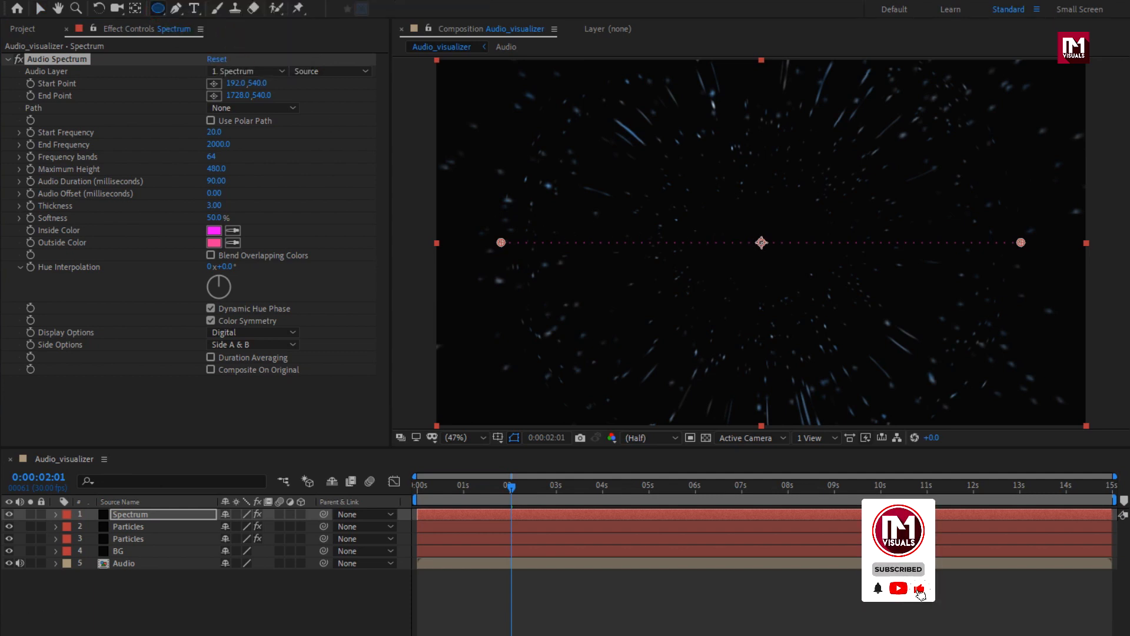
click(760, 241)
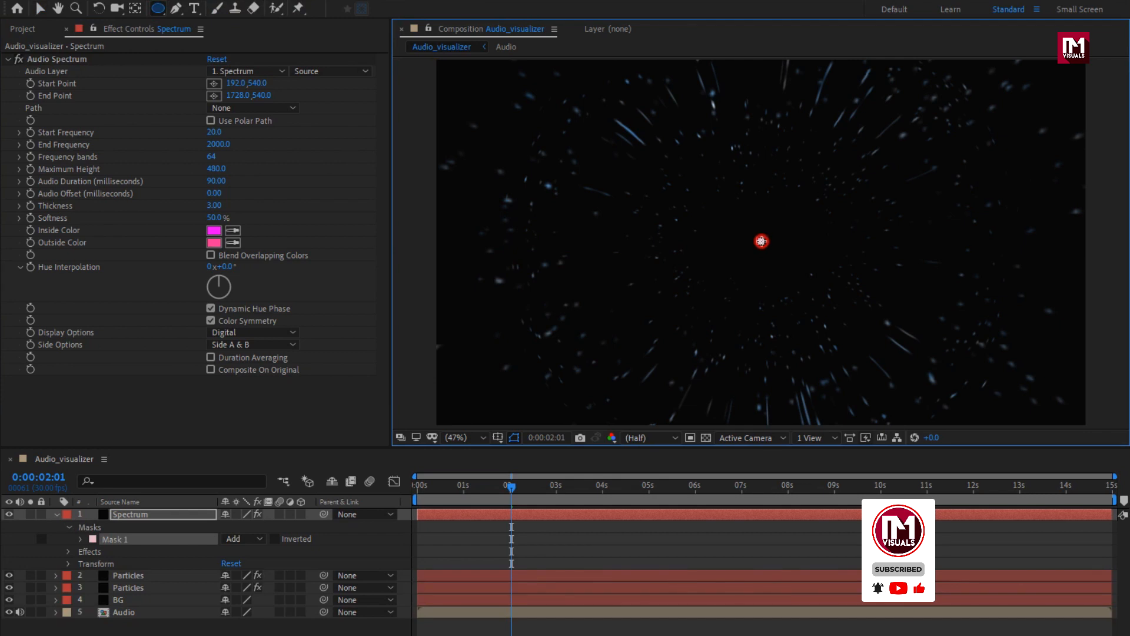
drag(761, 241, 804, 243)
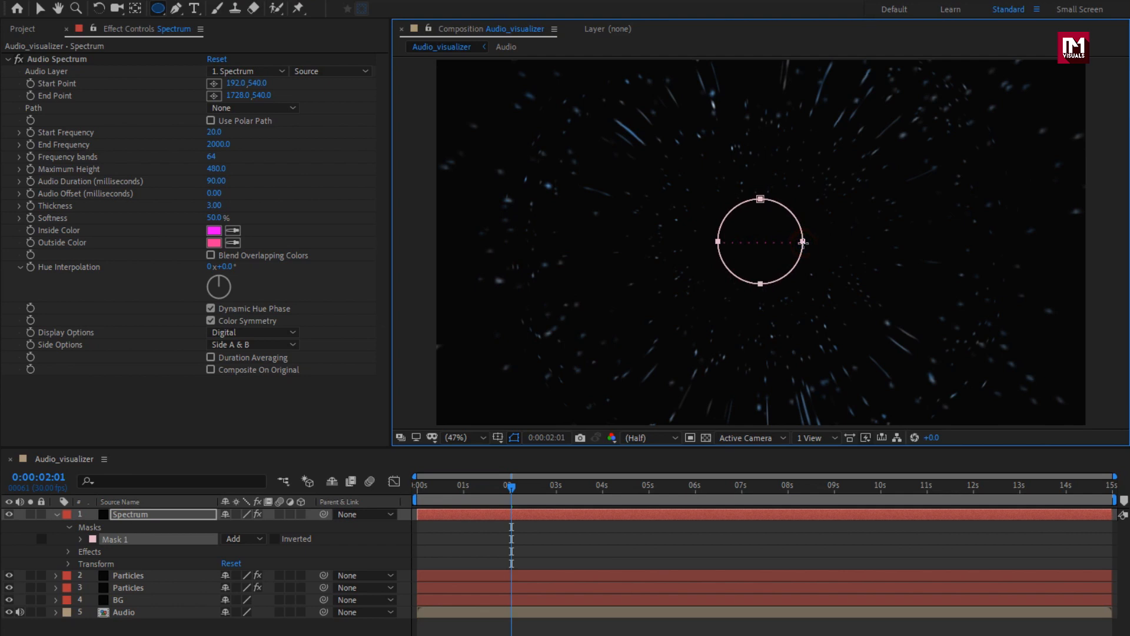
Step: Set the Audio Spectrum's audio layer to Audio, its path to Mask 1 and its end frequency to 400
click(259, 72)
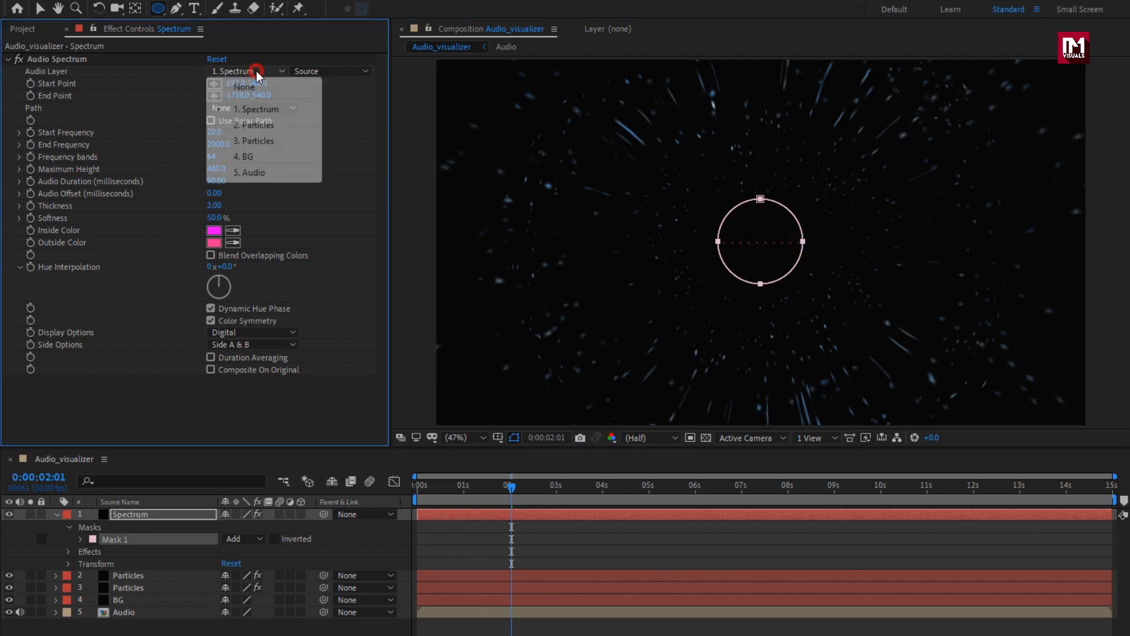
click(276, 178)
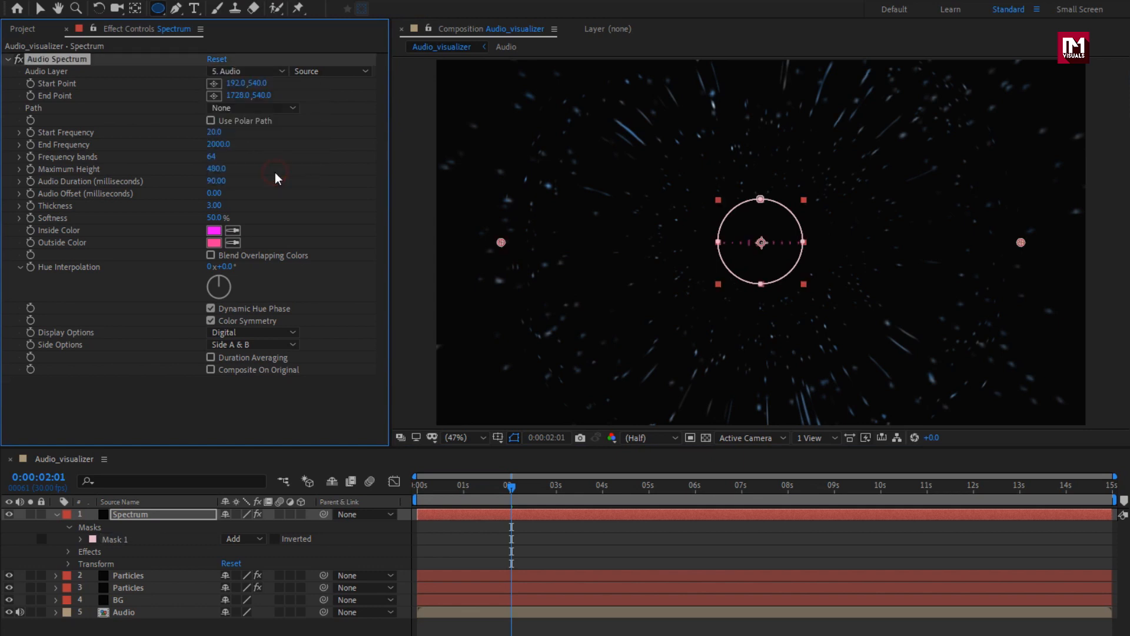
click(240, 109)
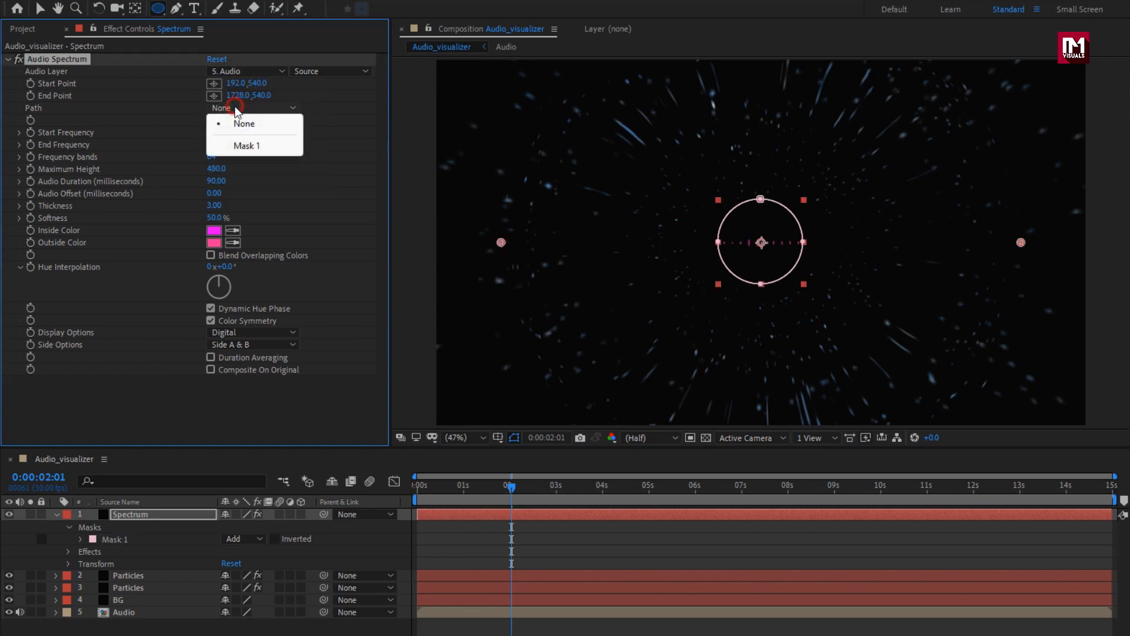
click(273, 147)
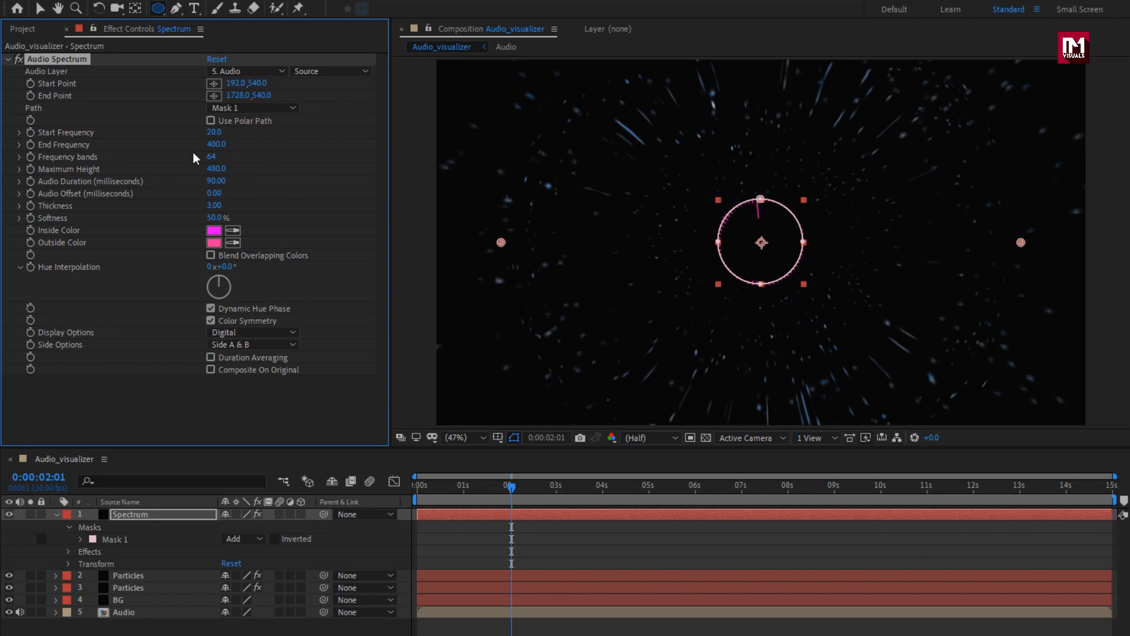
Step: Set the Audio Spectrum's frequency bands to 100, maximum height to 1200 and audio duration to 100 milliseconds
click(209, 157)
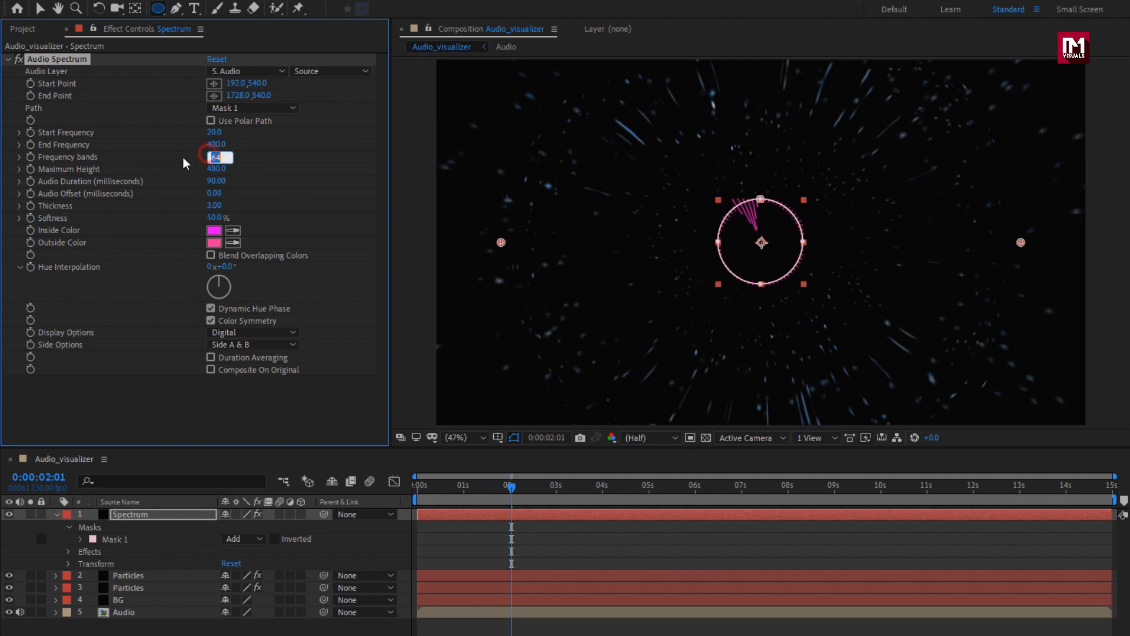
key(Return)
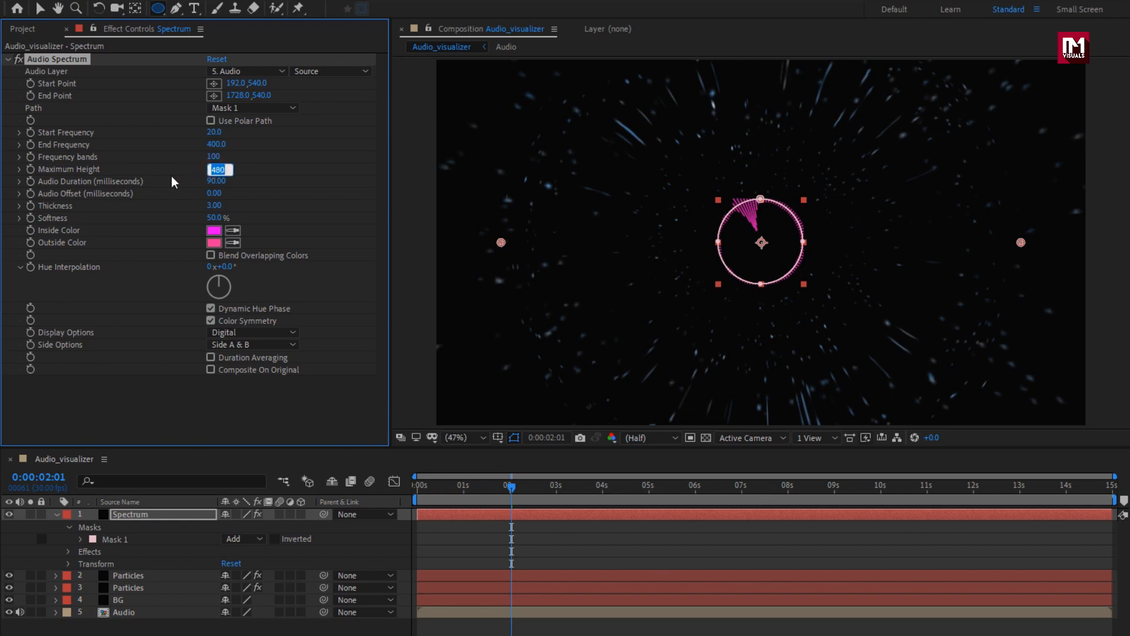
text(1200)
key(Return)
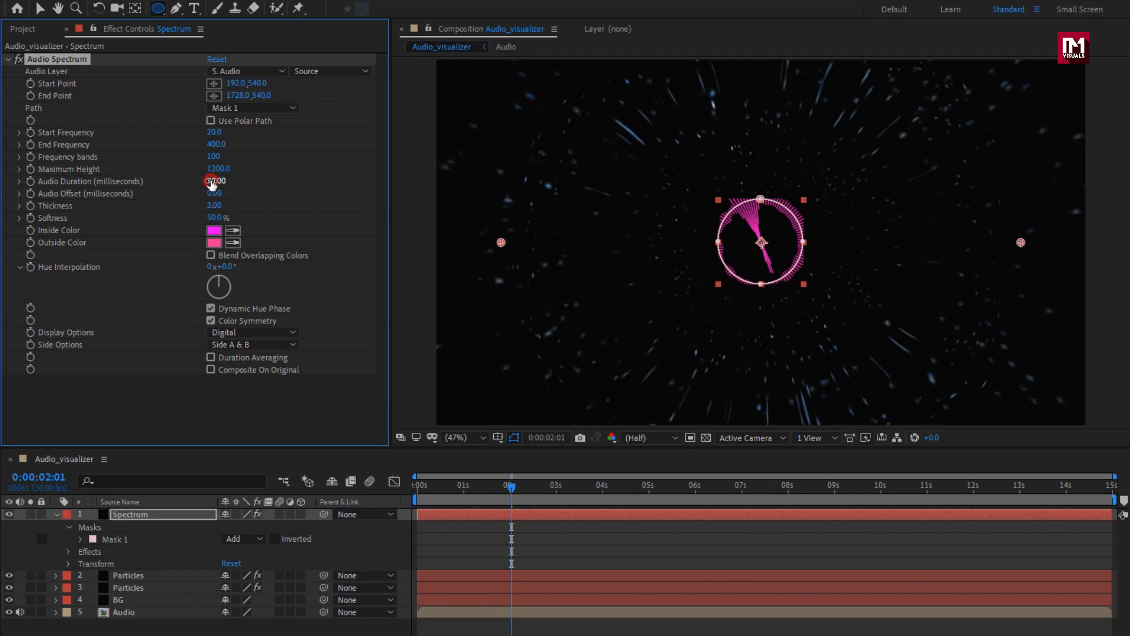
click(211, 182)
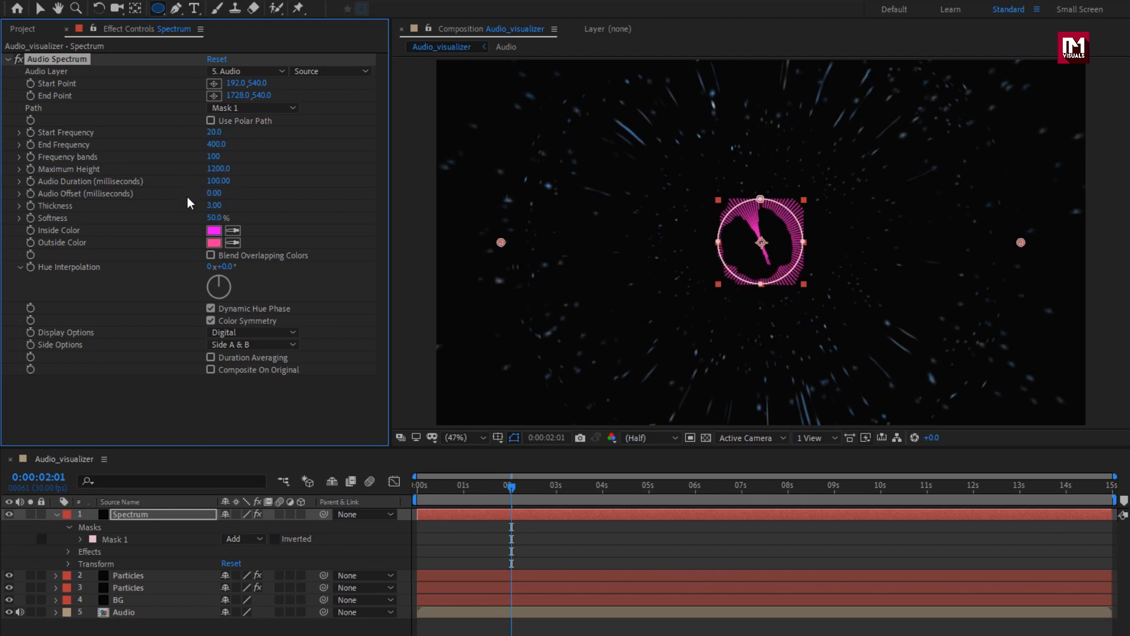
Step: Set the Audio Spectrum's thickness to 1, softness to 0% and side options to Side A, and move the current time to 0:00:05:06
click(212, 205)
text(1)
key(Return)
click(213, 218)
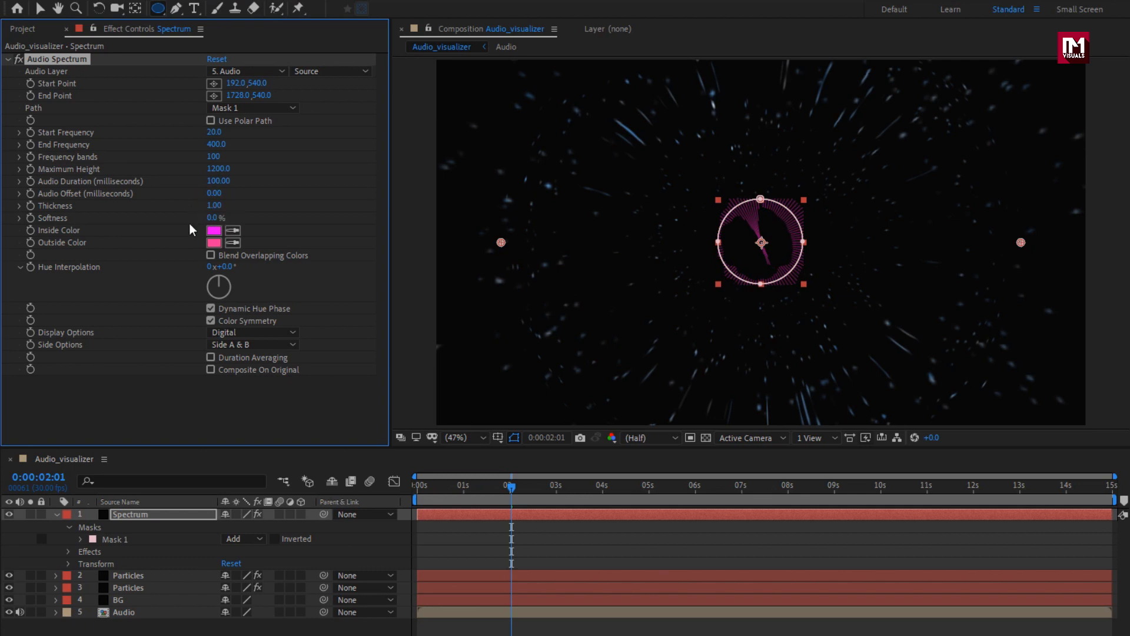
click(247, 344)
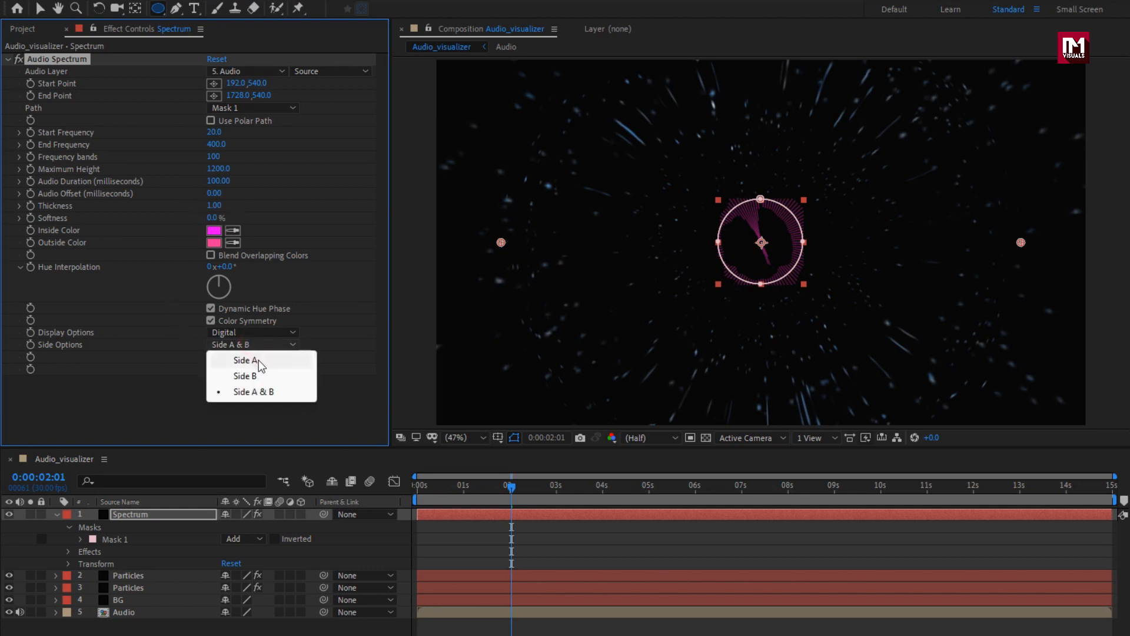
click(259, 360)
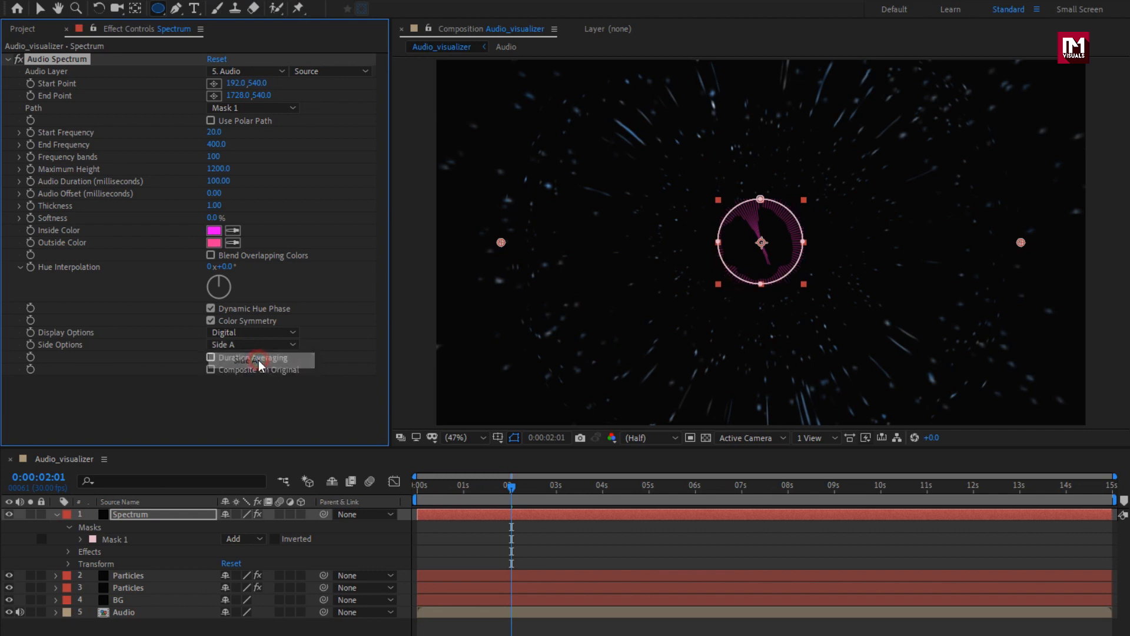
click(8, 60)
drag(447, 492, 659, 494)
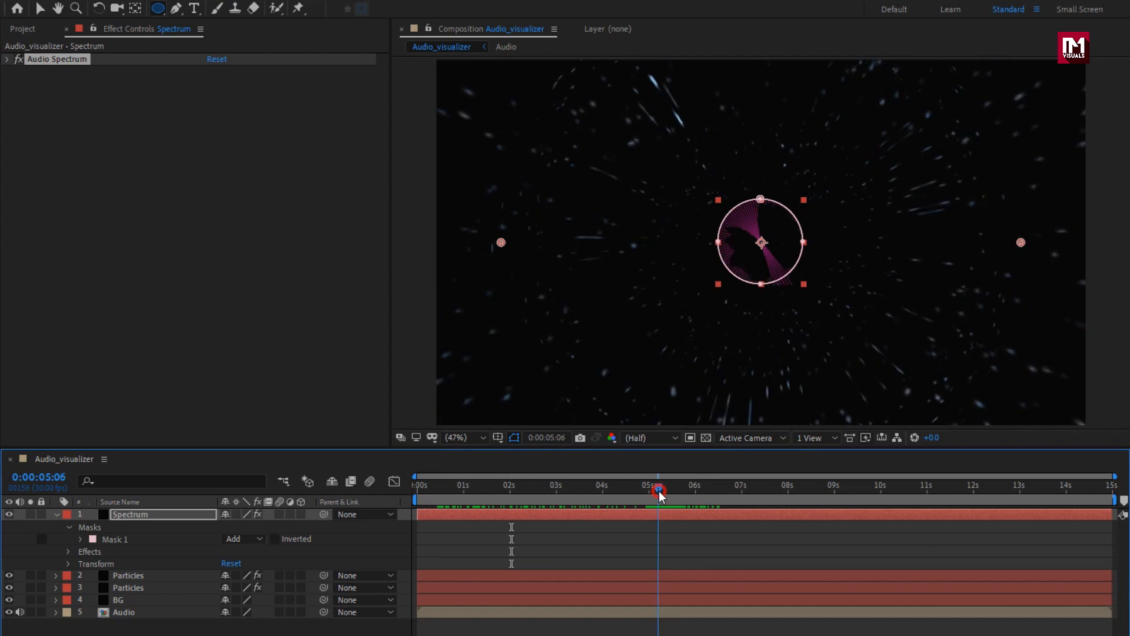
Step: Find the Stylize Glow effect and apply it to the Spectrum layer
double_click(945, 48)
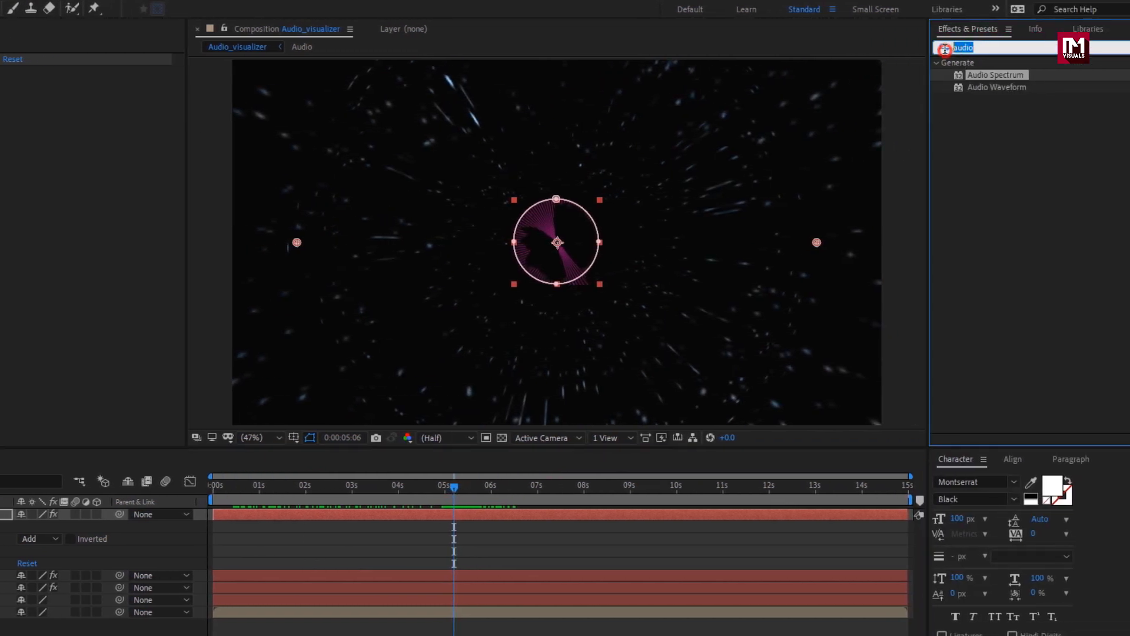
text(glow)
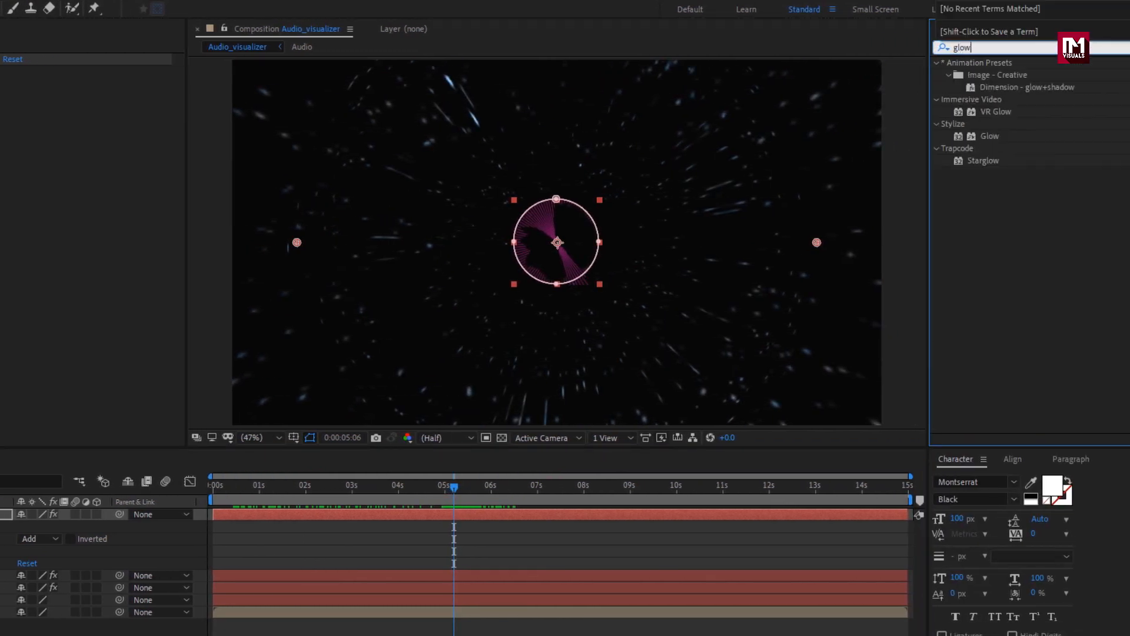
click(990, 135)
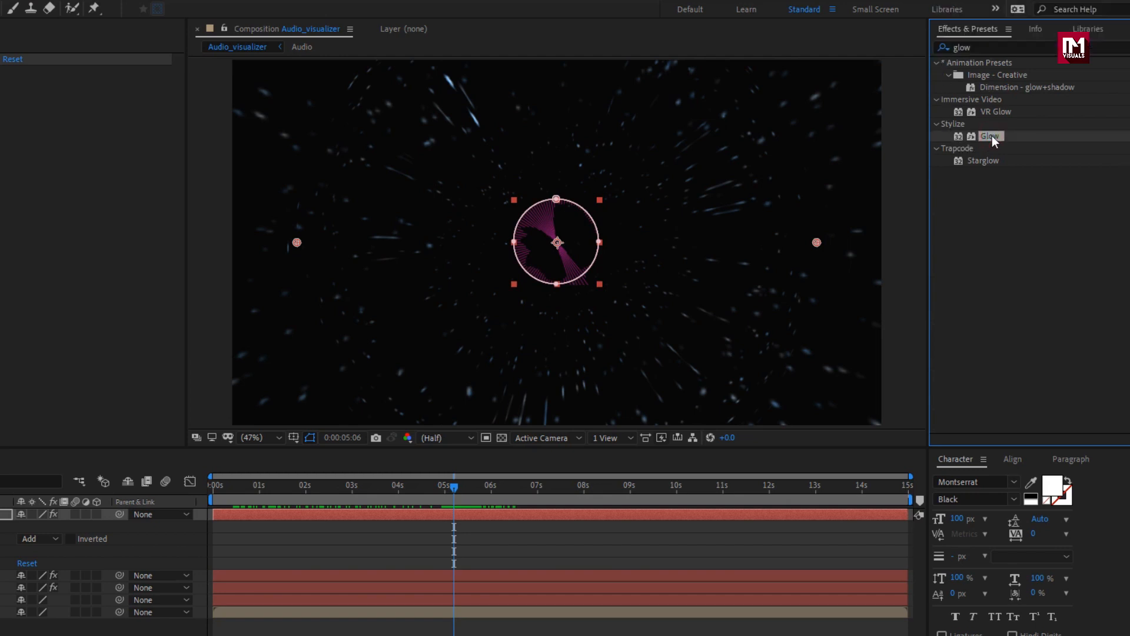
double_click(991, 135)
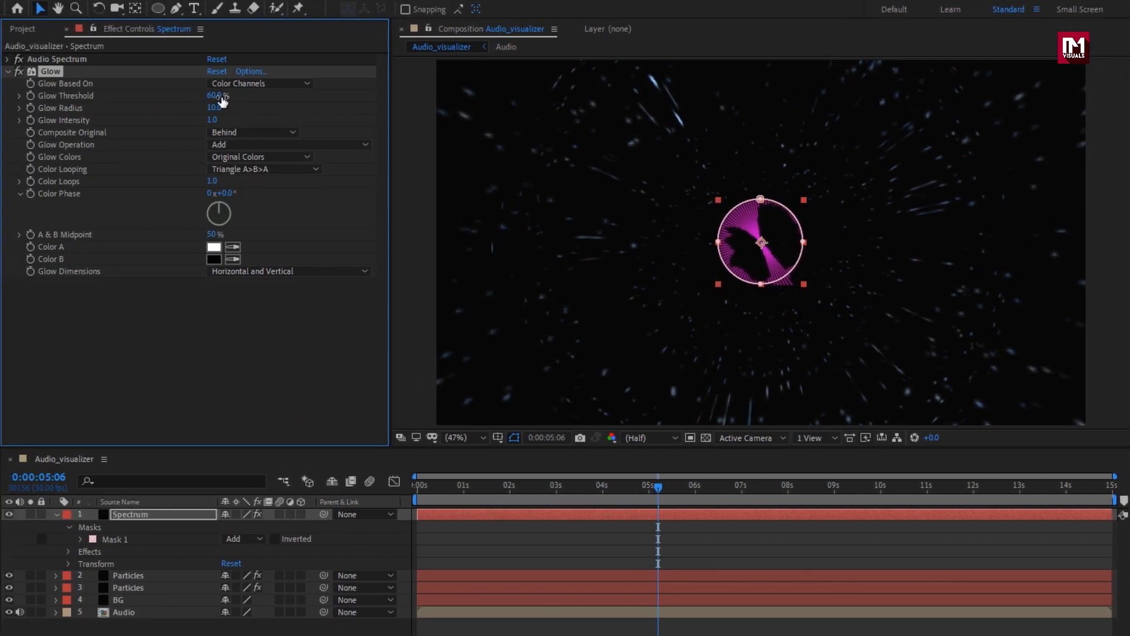
Step: Set the Glow Threshold to 40% and the Glow Radius to 30, and collapse the effect's settings
click(212, 95)
key(Return)
click(212, 107)
click(7, 71)
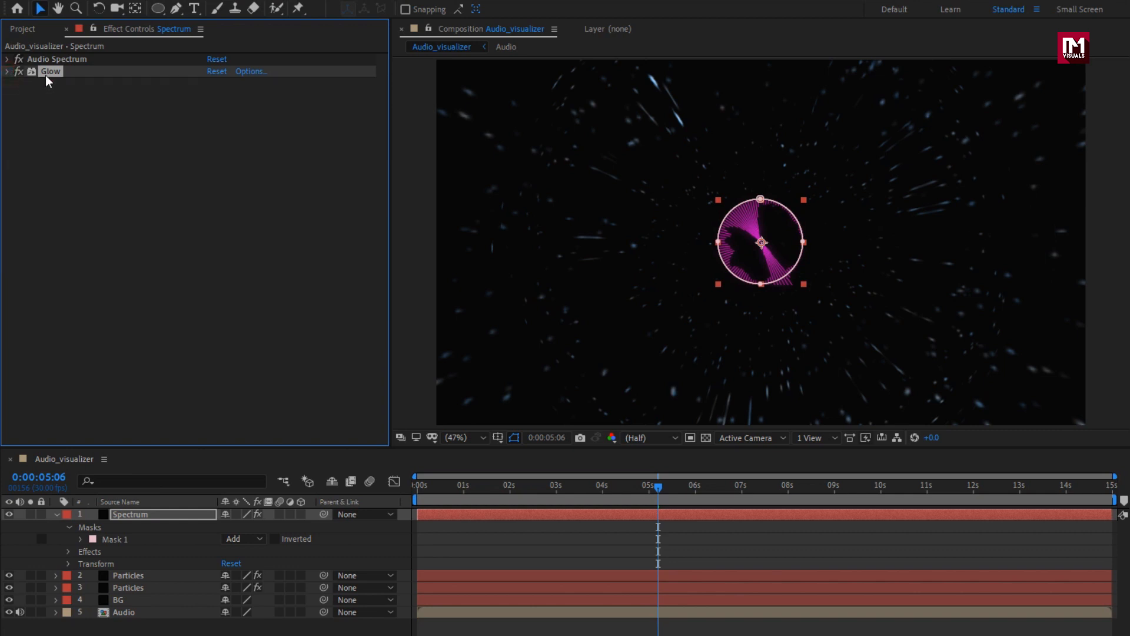
Step: Duplicate the Glow effect twice on the Spectrum layer and collapse the copies' settings
key(ctrl+d)
key(ctrl+d)
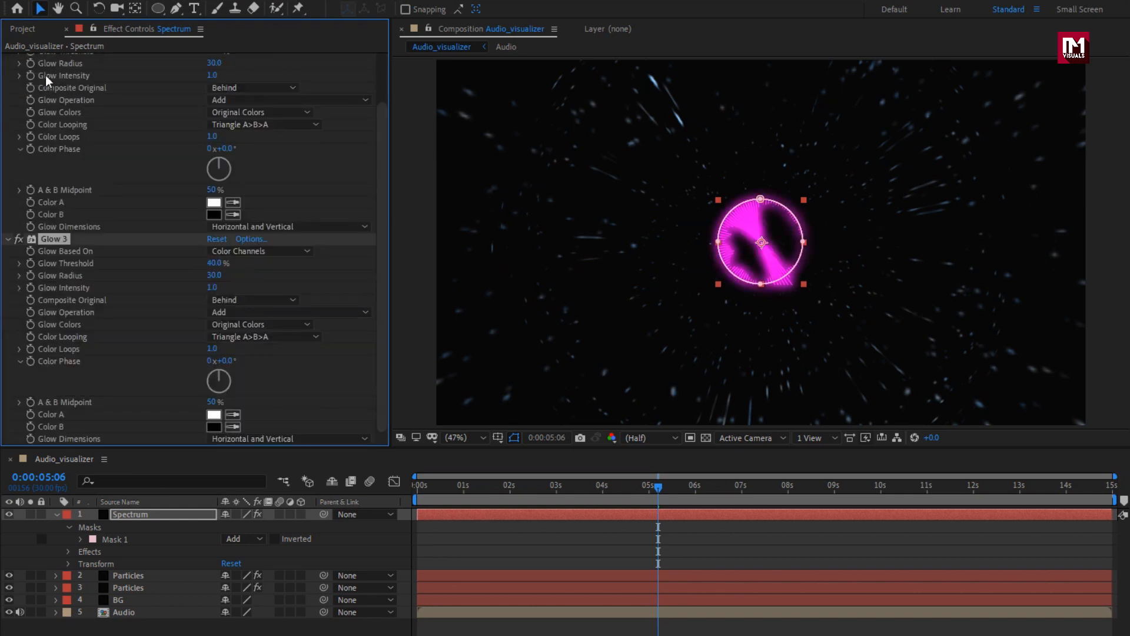
click(8, 239)
click(8, 84)
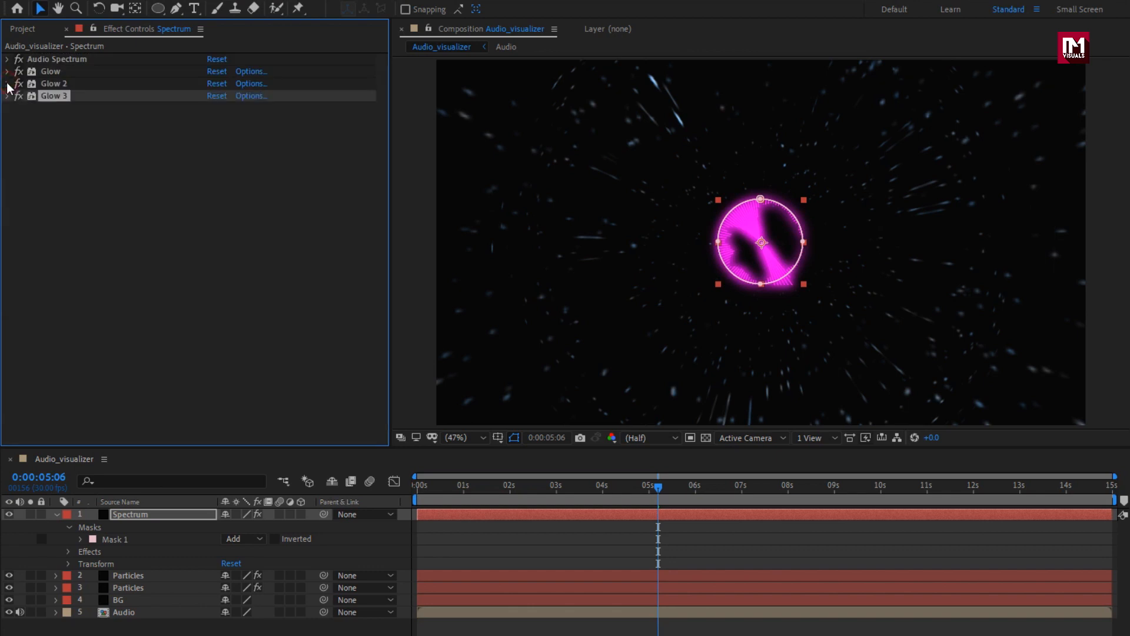
Step: Apply CC Radial Fast Blur to the Spectrum layer with an amount of 98, and move the current time to 0:00:04:19
click(929, 52)
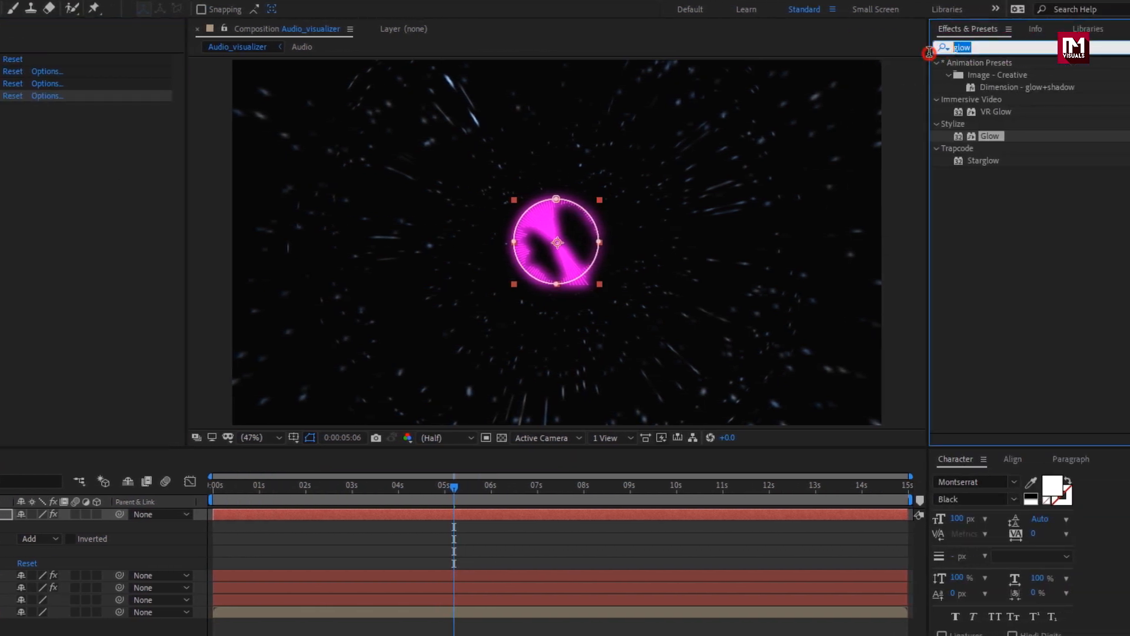
text(cc rad)
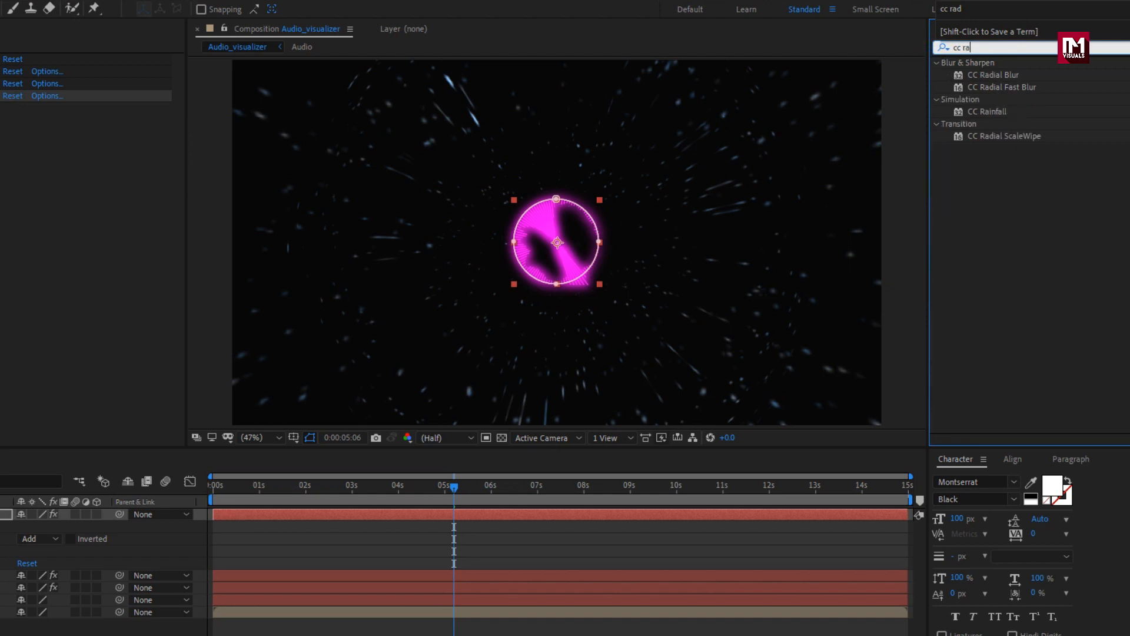
click(998, 88)
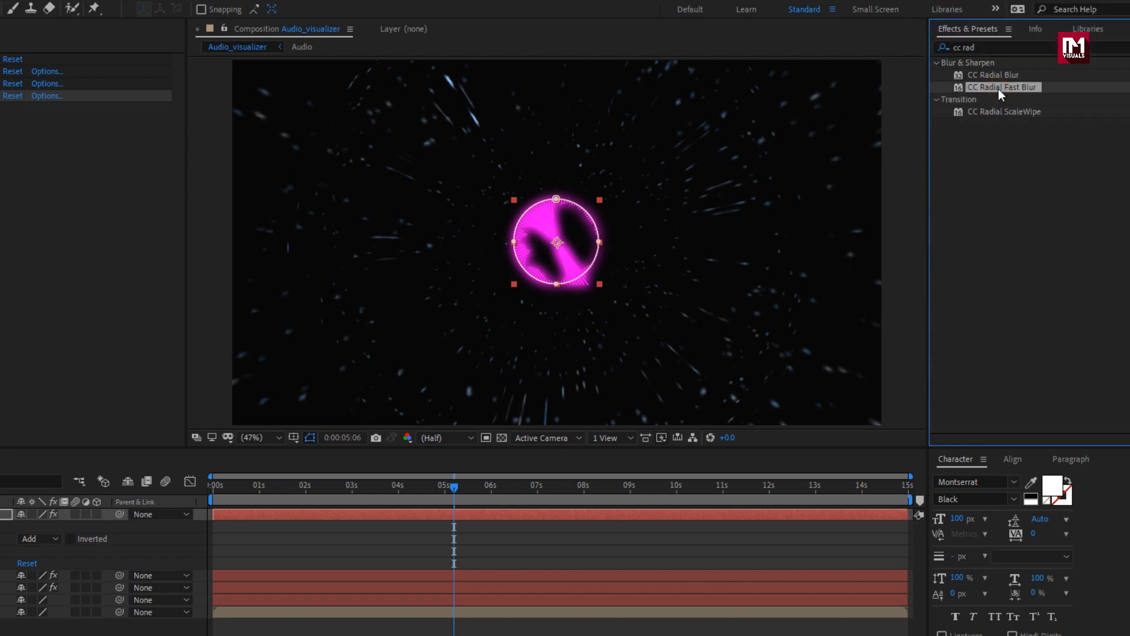
double_click(998, 88)
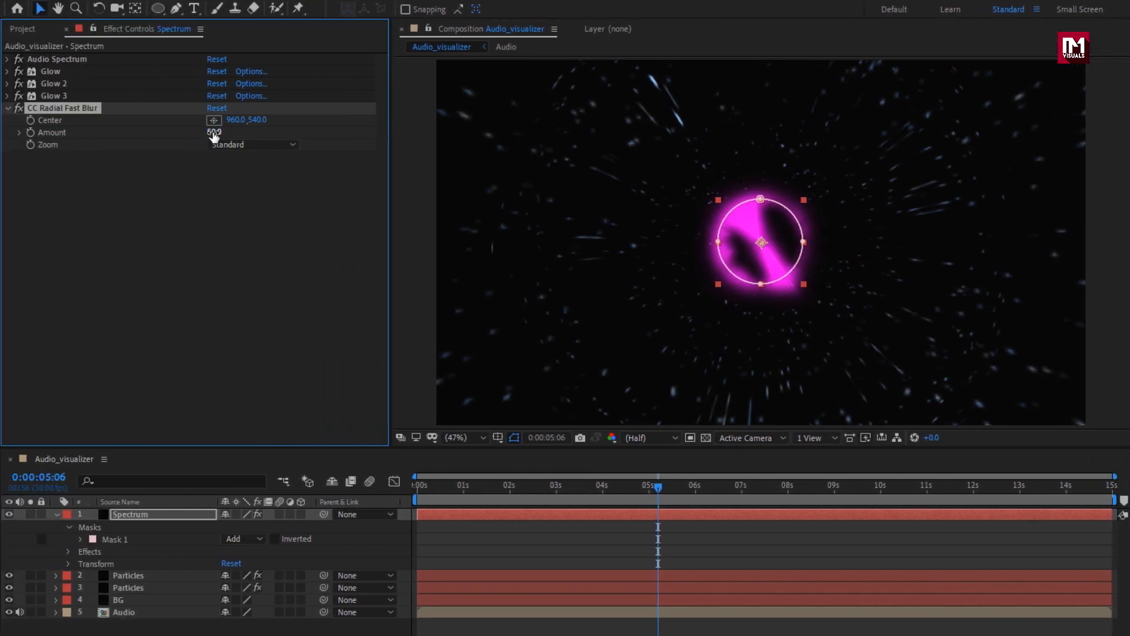
text(98)
key(Return)
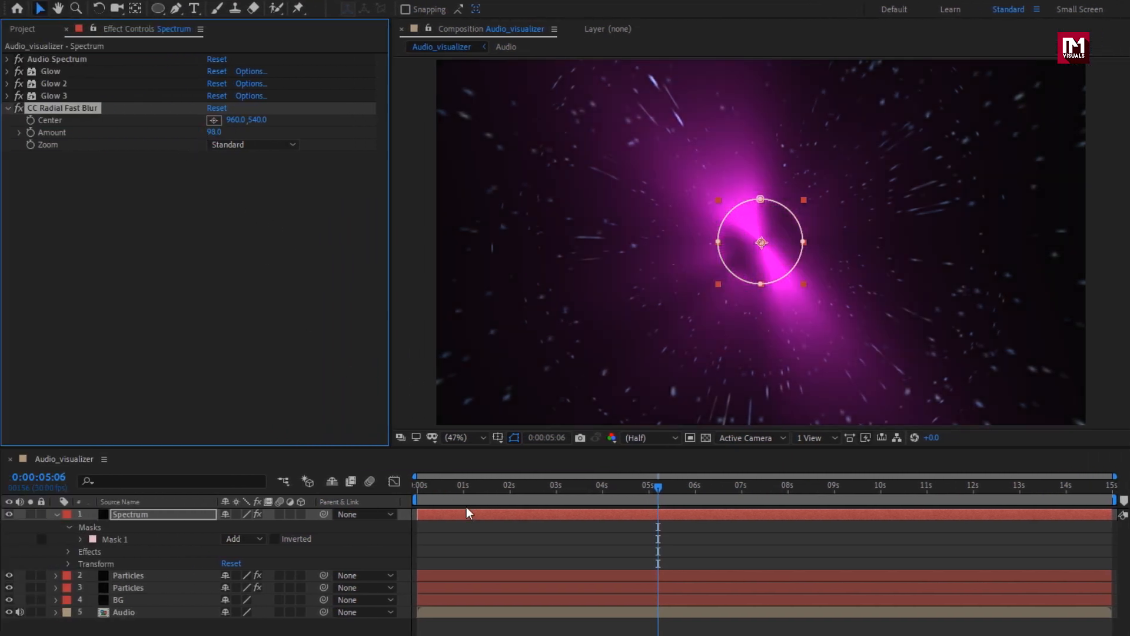
drag(457, 486, 632, 493)
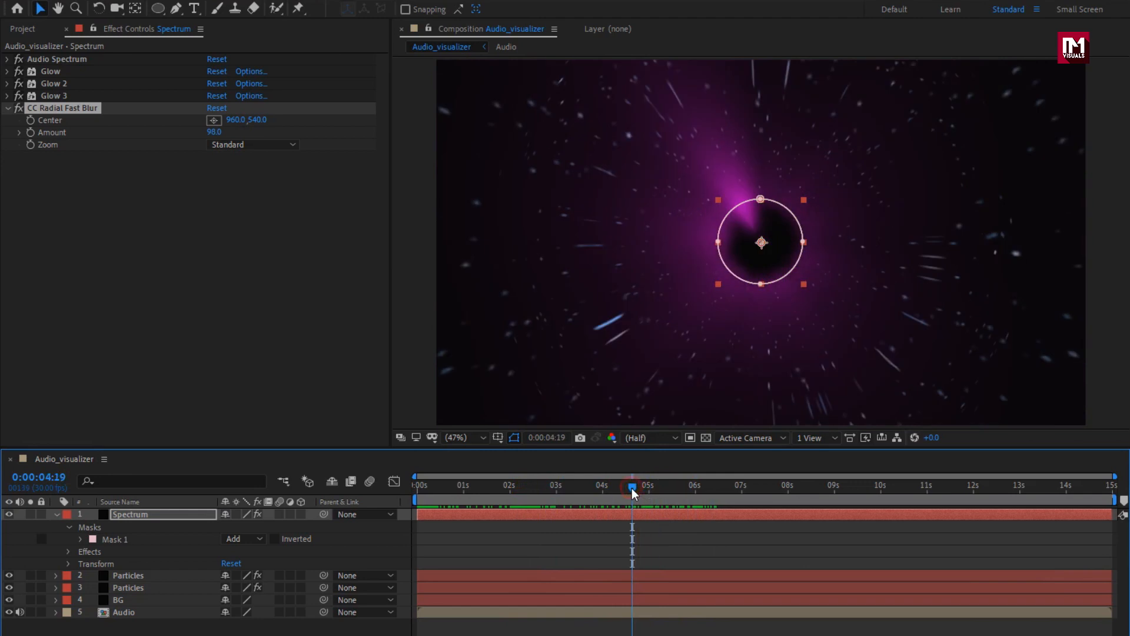
Step: Apply the Fill effect to the Spectrum layer and set its colour to blue 006CFF
click(934, 53)
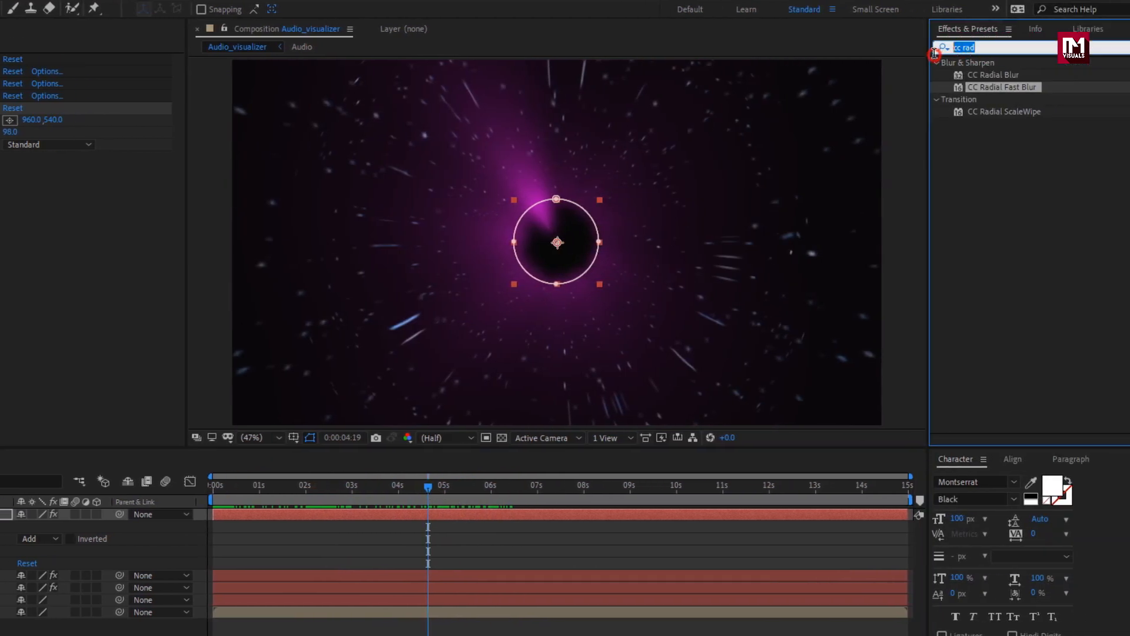
text(fill)
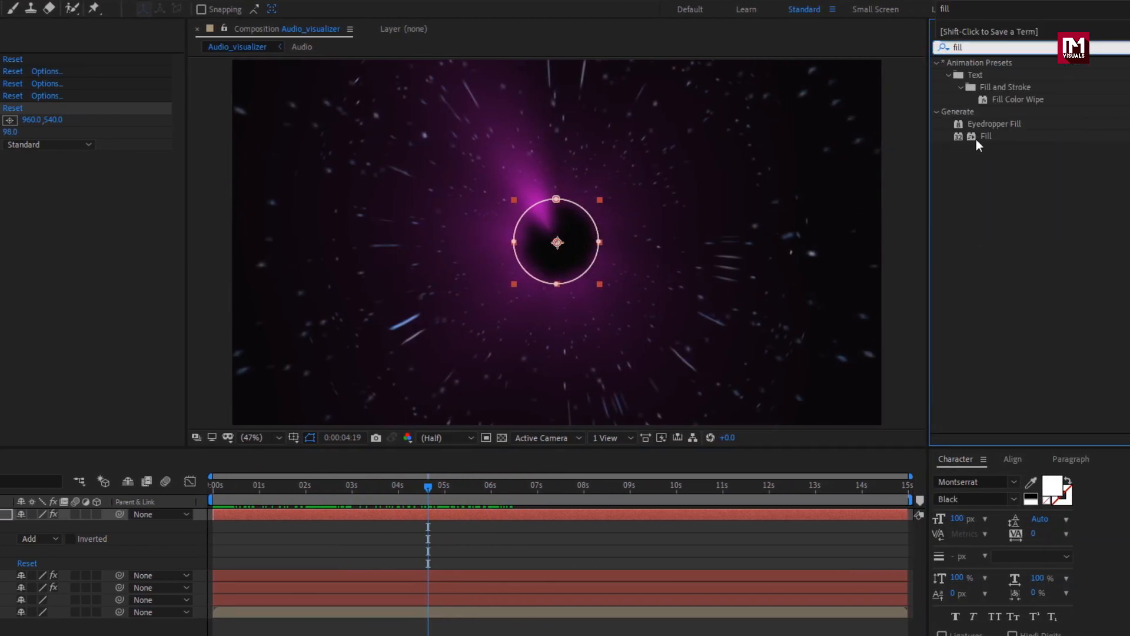
double_click(984, 137)
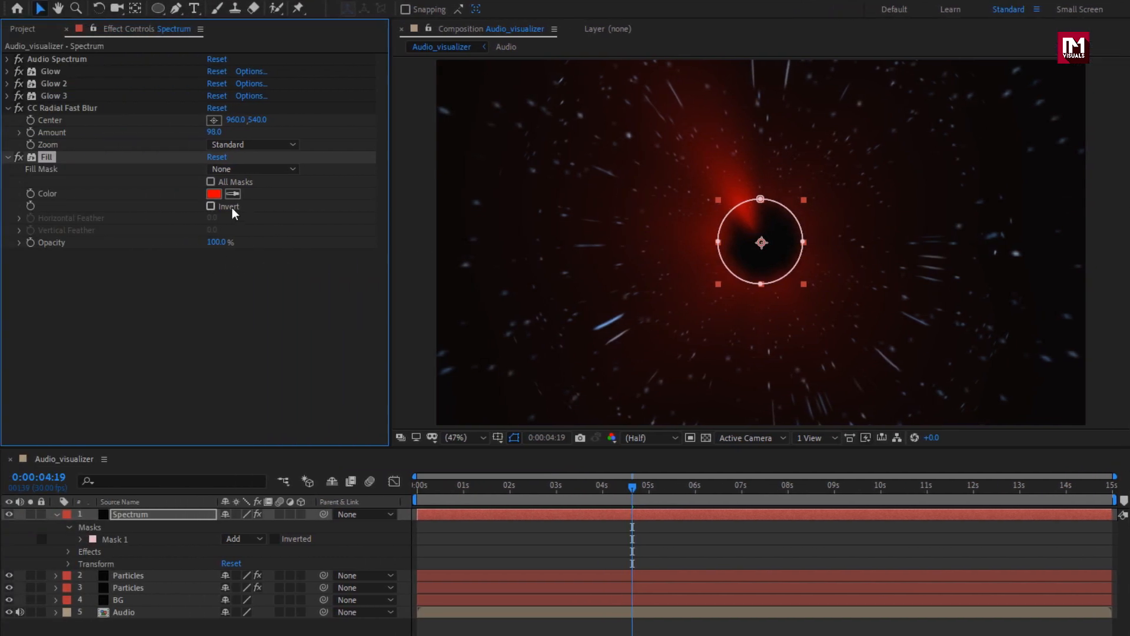
click(216, 194)
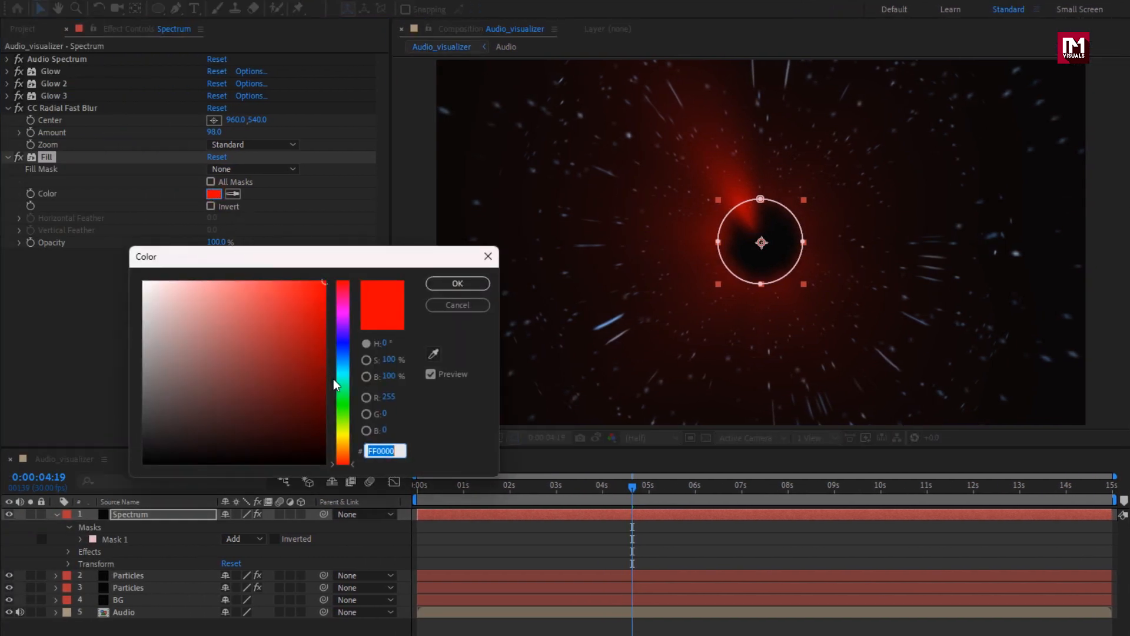
click(341, 354)
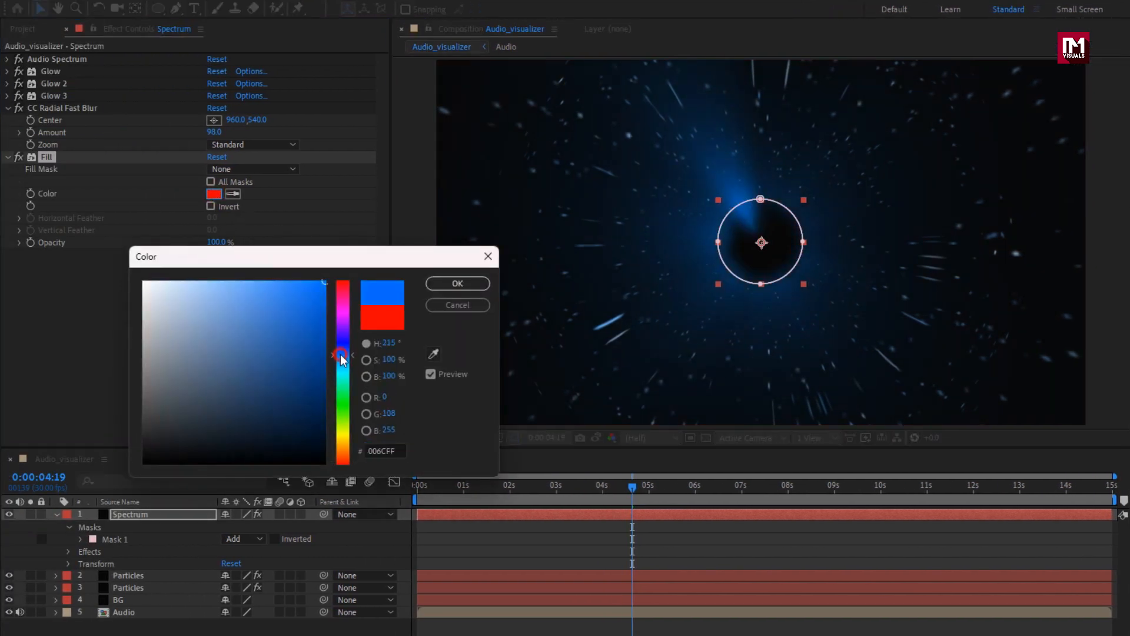
click(457, 283)
Step: Play a preview of the composition from 0:00:00:00 to examine the blue spectrum rays
drag(442, 493, 403, 503)
key(space)
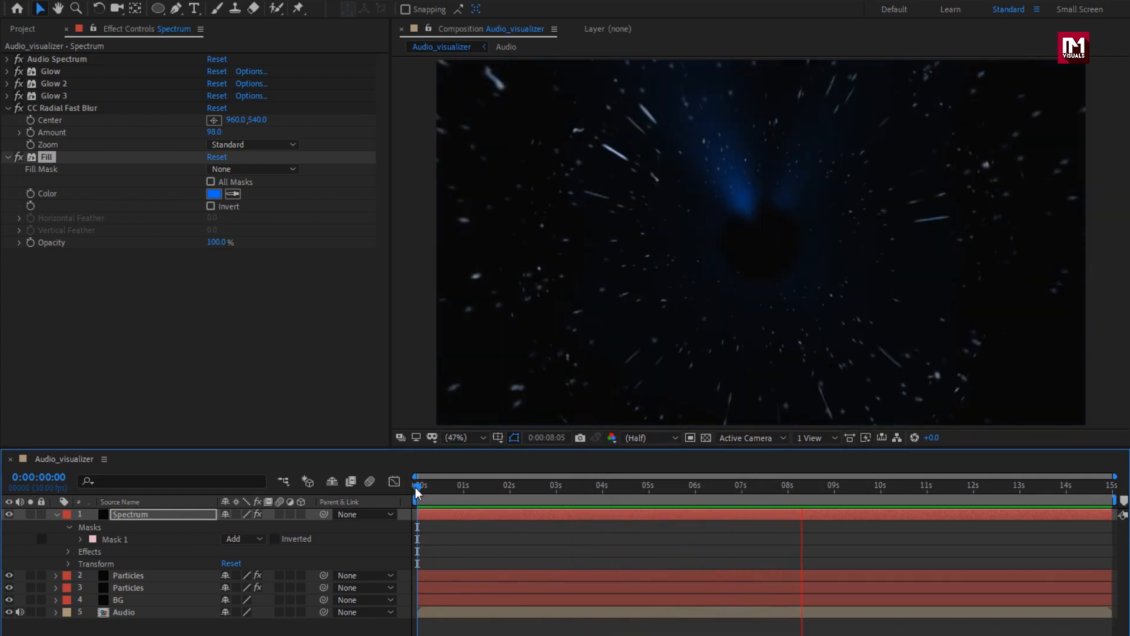
key(space)
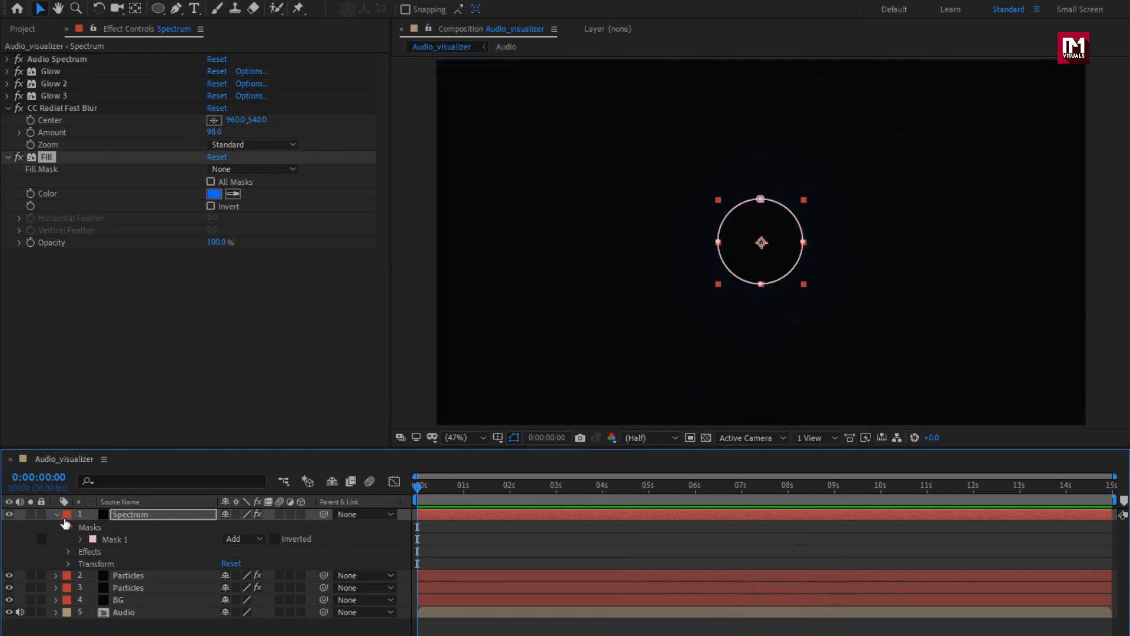
Step: Collapse the Spectrum layer's properties, move the current time to 0:00:03:05, and duplicate the Spectrum layer
click(57, 516)
drag(418, 486, 562, 489)
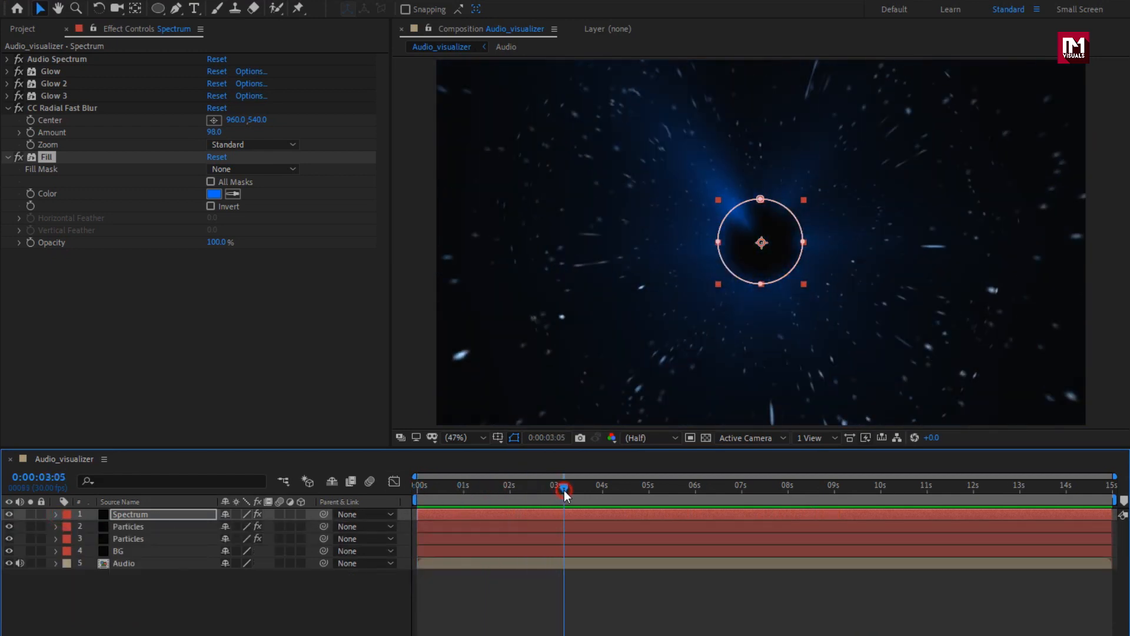
key(ctrl+d)
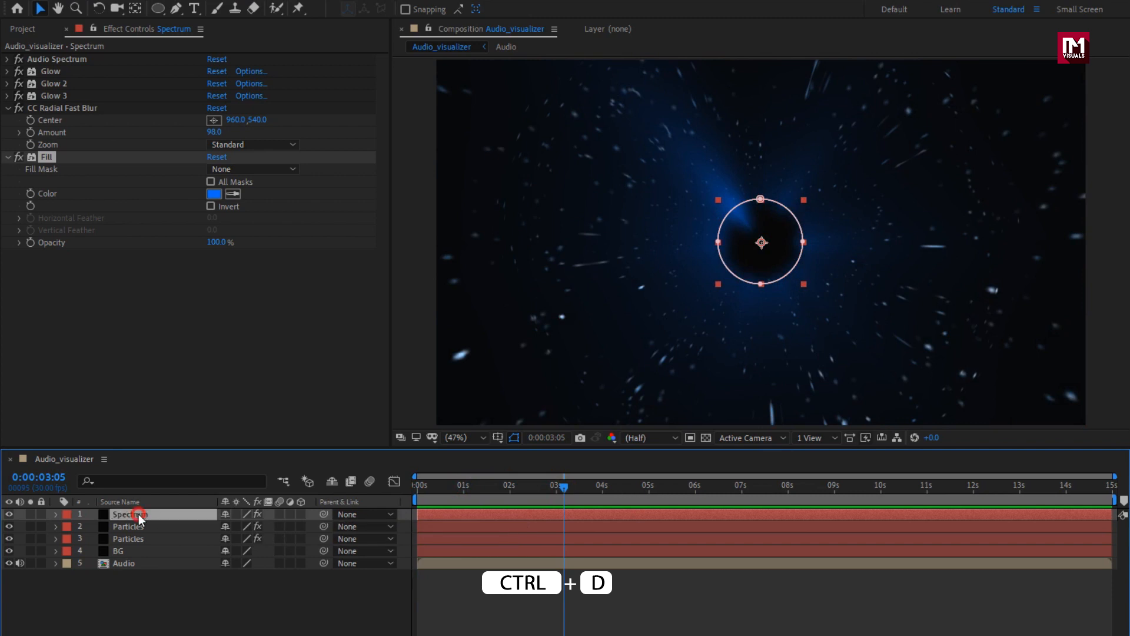
click(139, 514)
key(ctrl+d)
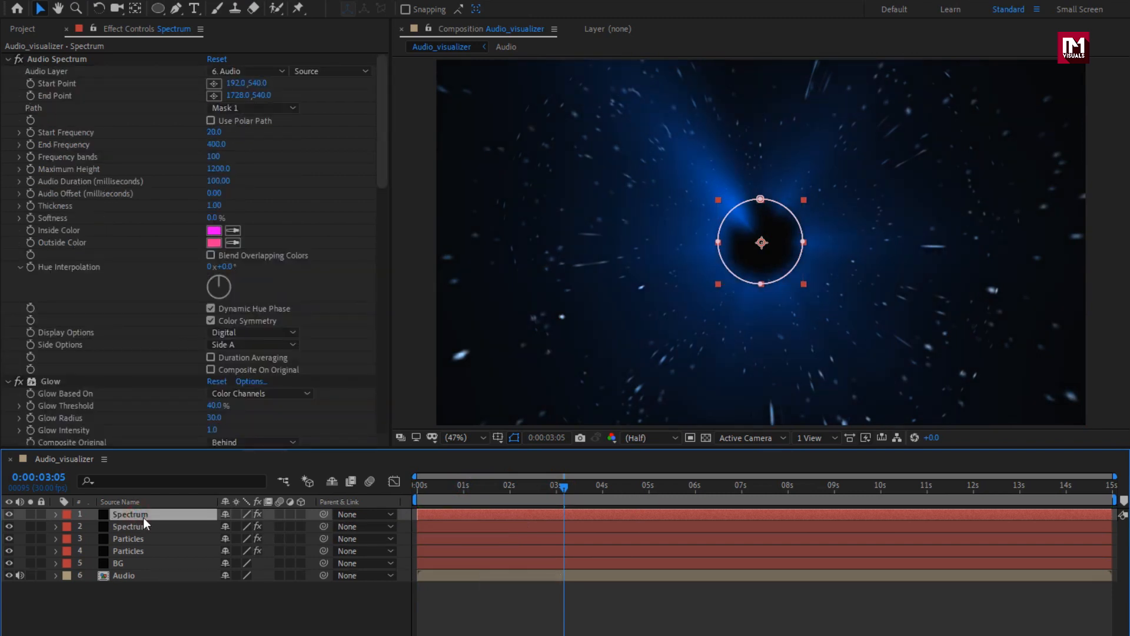
Step: On the duplicate Spectrum layer, replace Mask 1 with a slightly larger centred circular mask and set the Audio Spectrum path to Mask 2
click(159, 10)
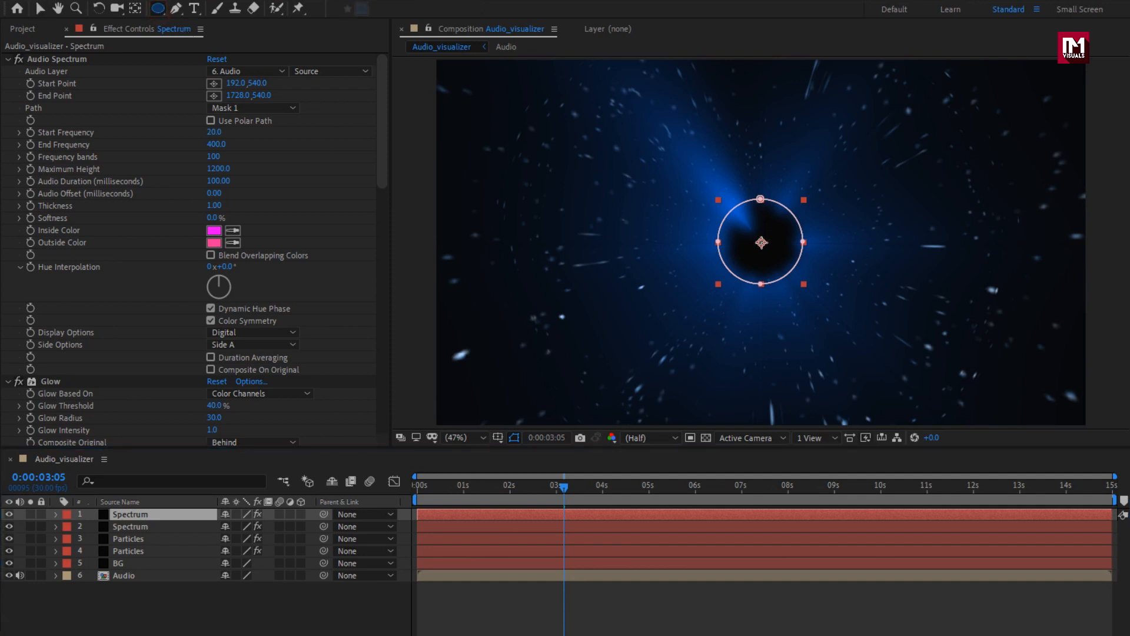
drag(761, 242, 817, 226)
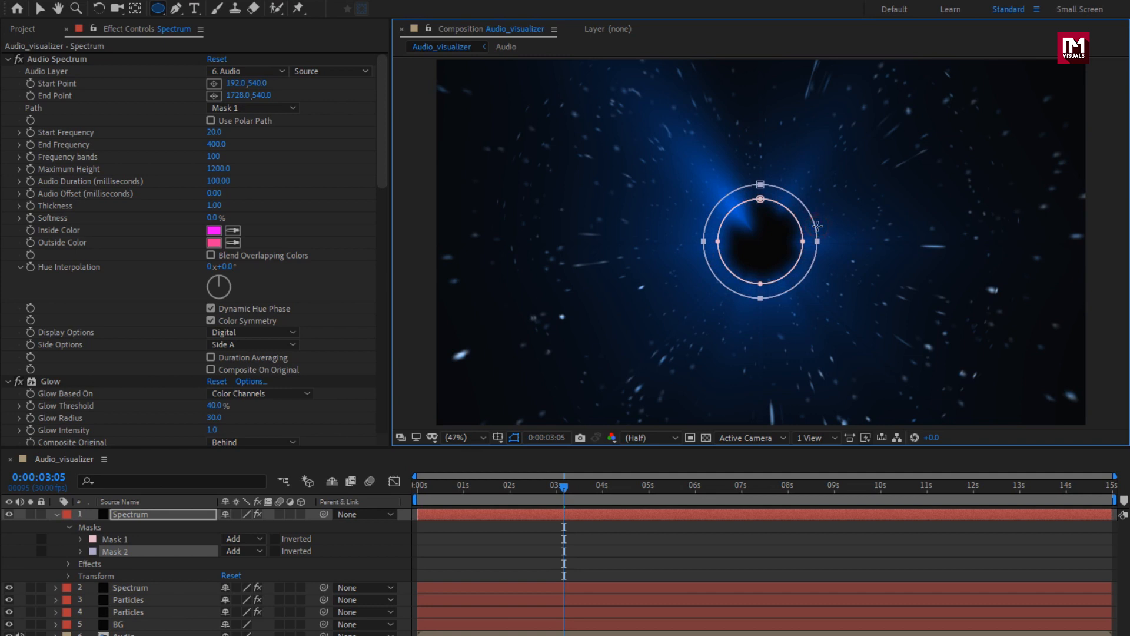
click(123, 539)
key(Delete)
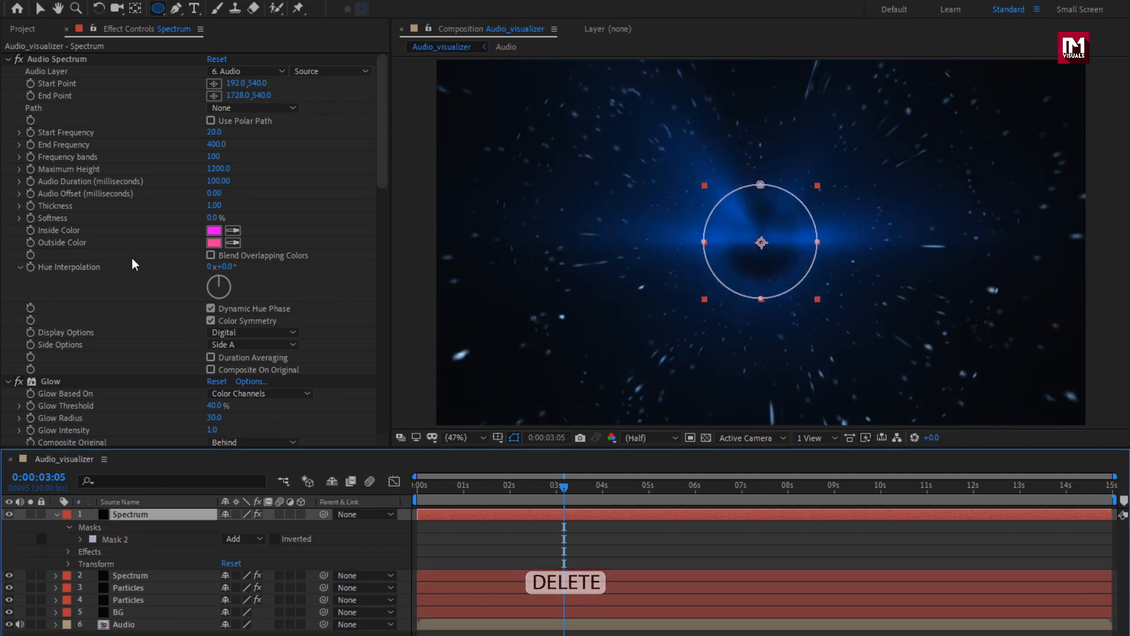
click(254, 107)
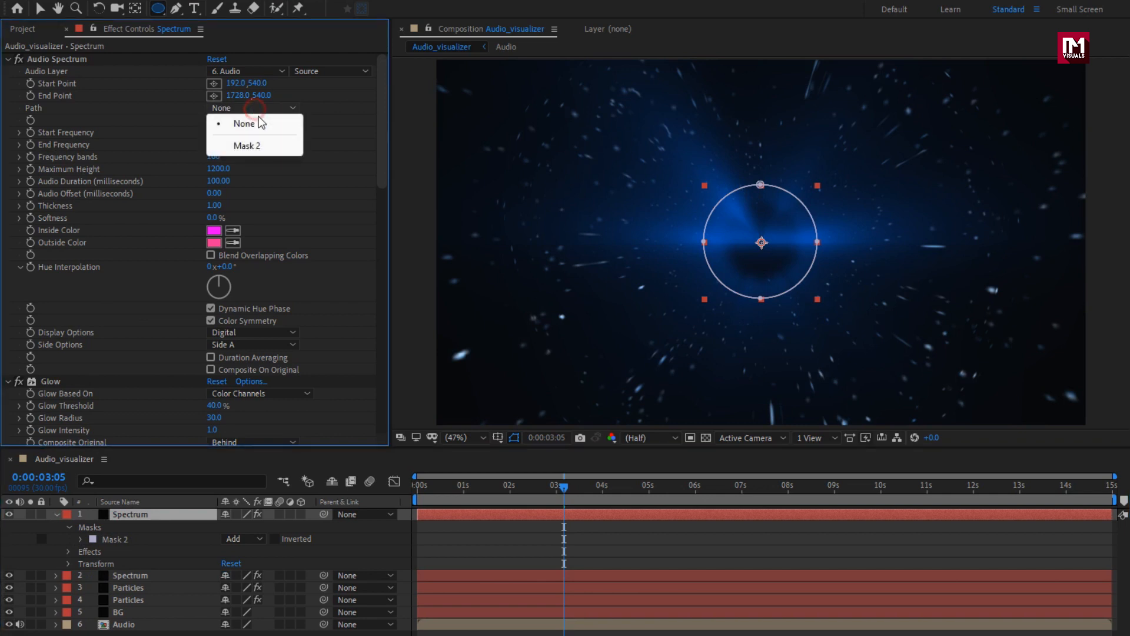
click(269, 146)
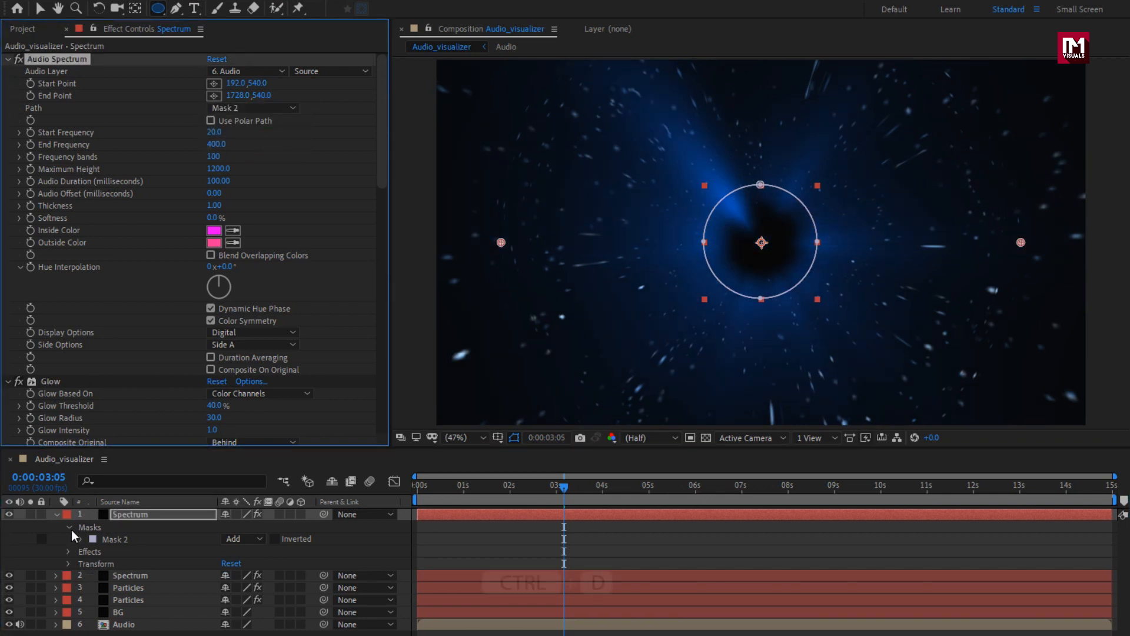
Step: Collapse the topmost Spectrum layer's properties and duplicate the layer to get a third Spectrum layer
click(57, 515)
key(ctrl+d)
key(ctrl+d)
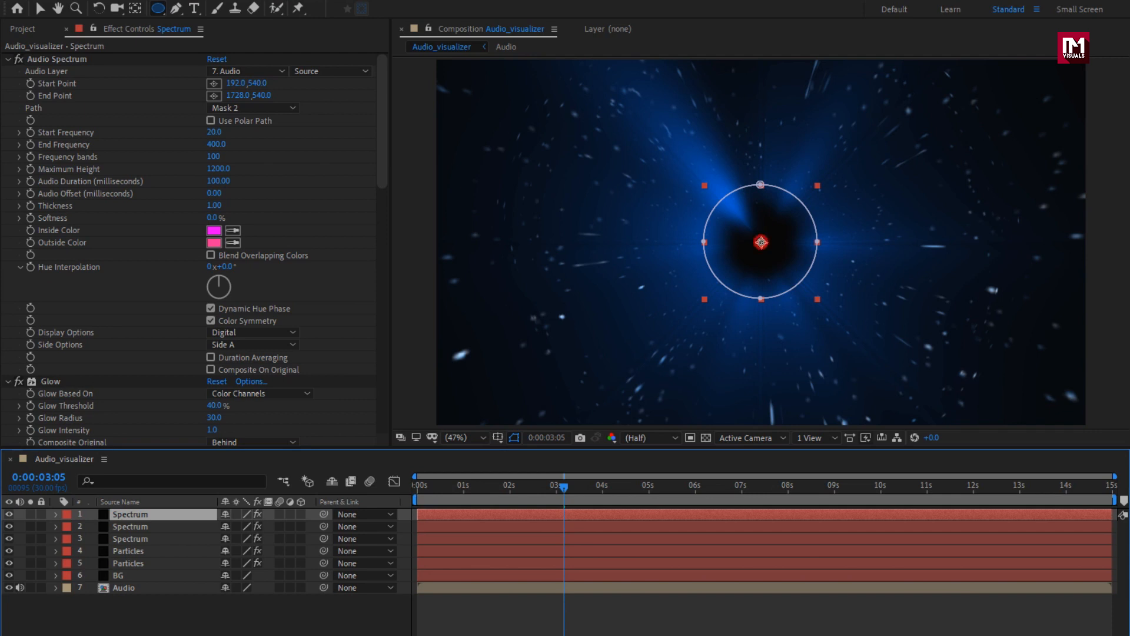
Step: On the third Spectrum layer, replace Mask 2 with a larger centred circular mask and set the Audio Spectrum path to Mask 3
drag(761, 242, 837, 215)
key(Delete)
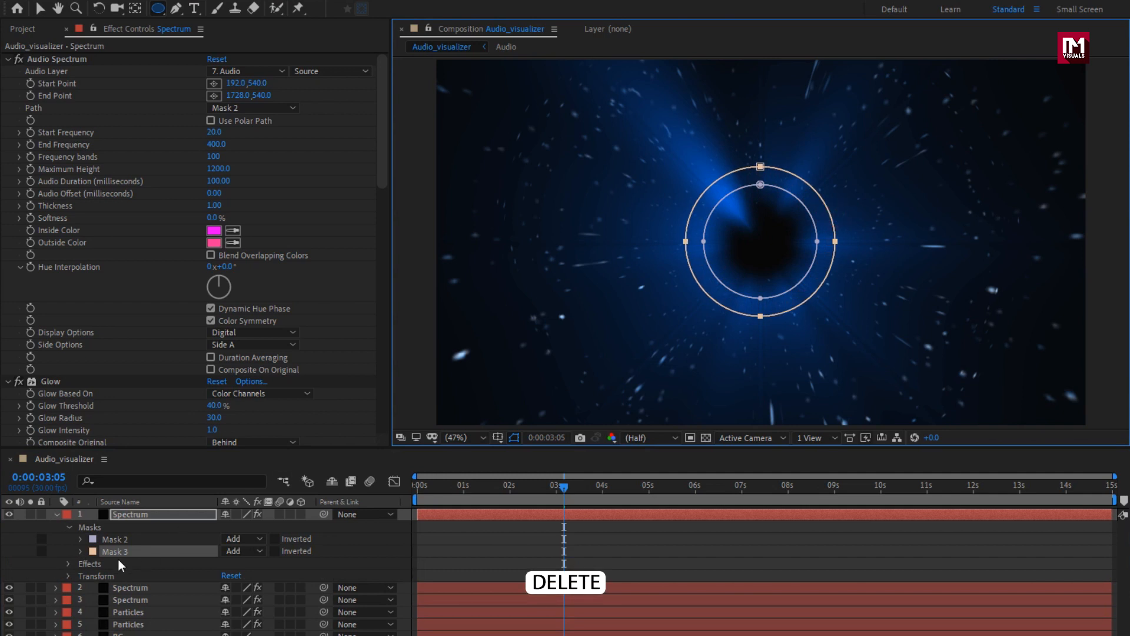
click(115, 540)
key(Delete)
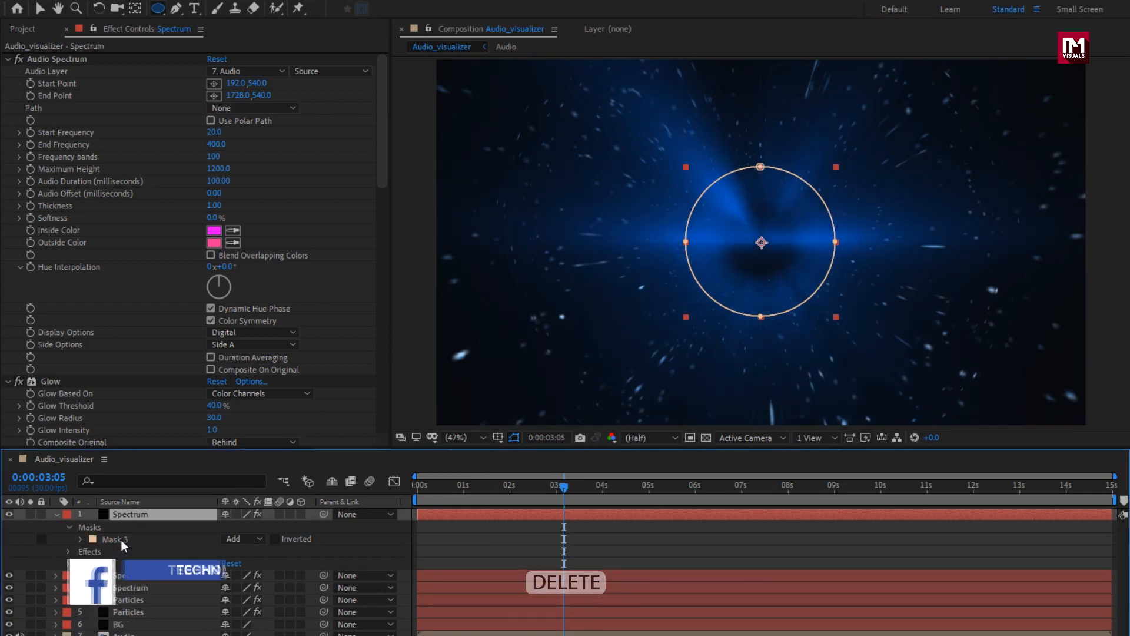
click(233, 111)
click(264, 146)
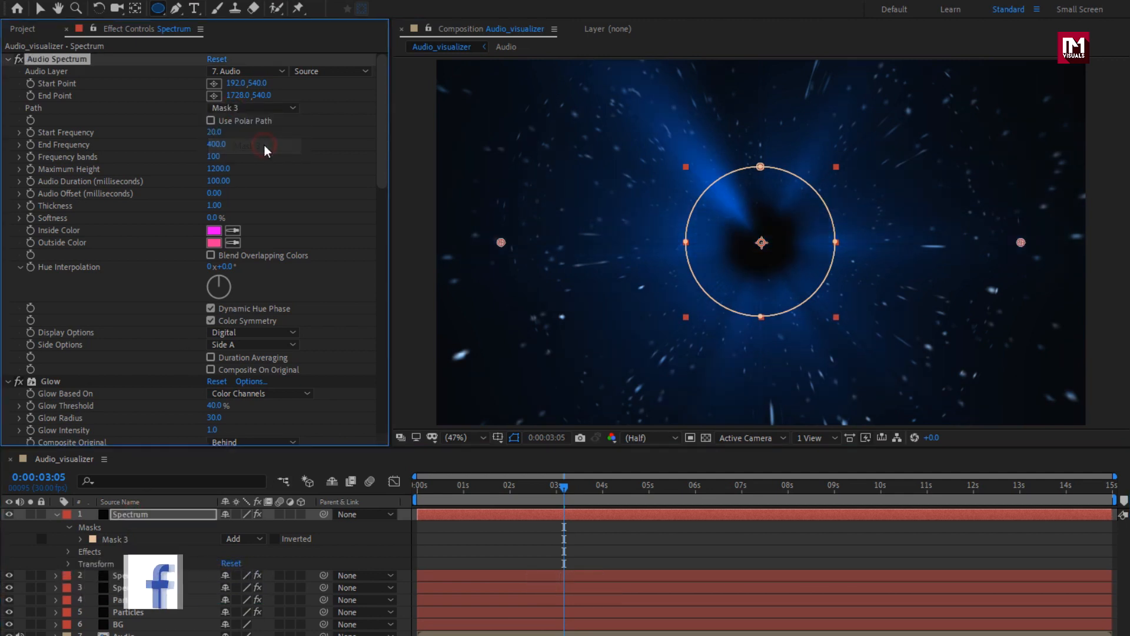
Step: Collapse the third Spectrum layer's properties and duplicate it to get a fourth Spectrum layer
key(ctrl+d)
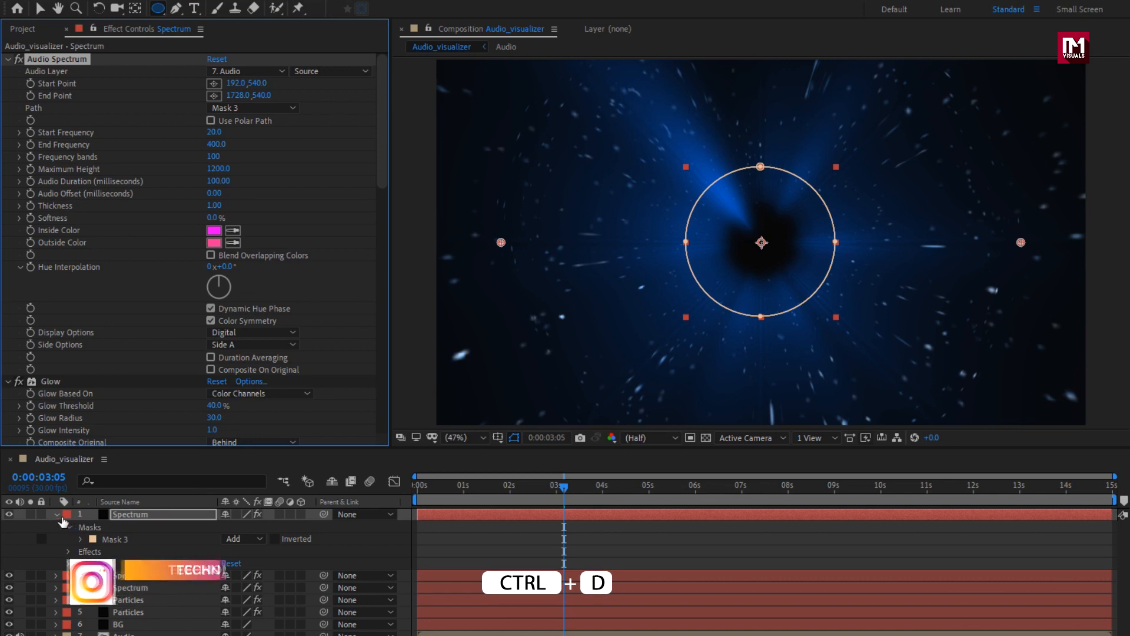
click(57, 515)
click(126, 517)
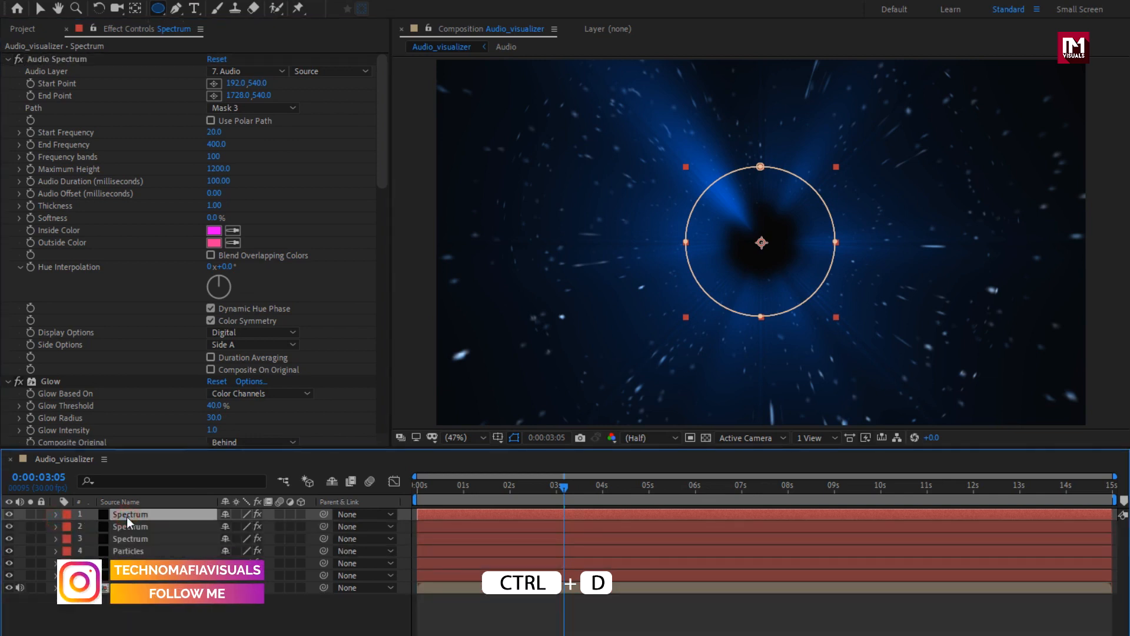
key(ctrl+d)
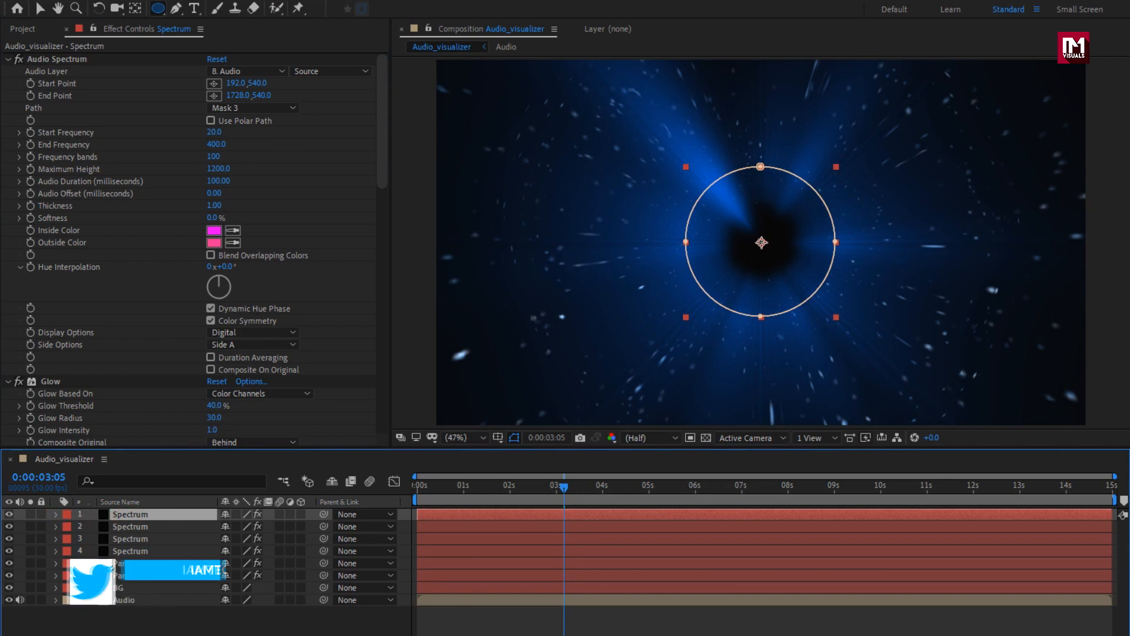
Step: On the fourth Spectrum layer, replace Mask 3 with a larger centred circular mask and set the Audio Spectrum path to Mask 4
drag(761, 242, 858, 215)
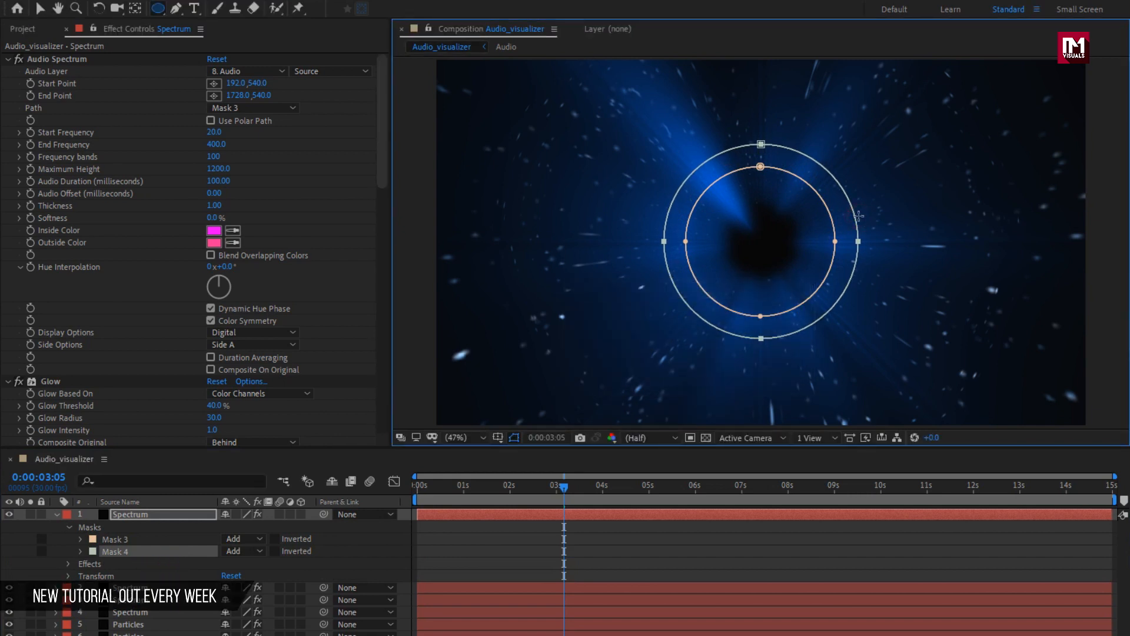
click(117, 539)
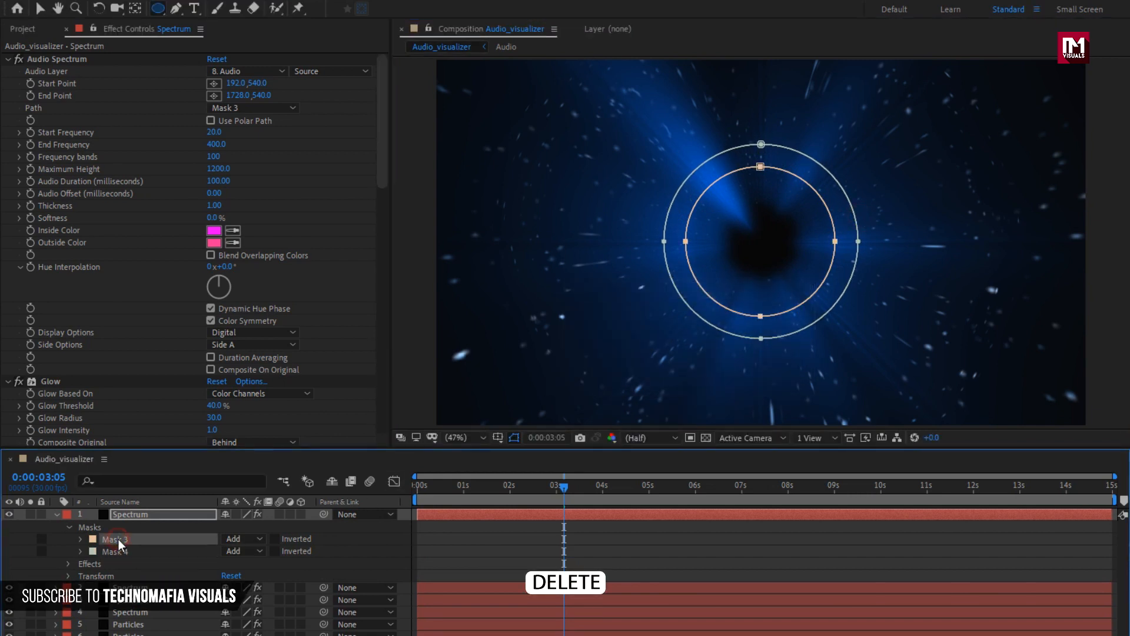
key(Delete)
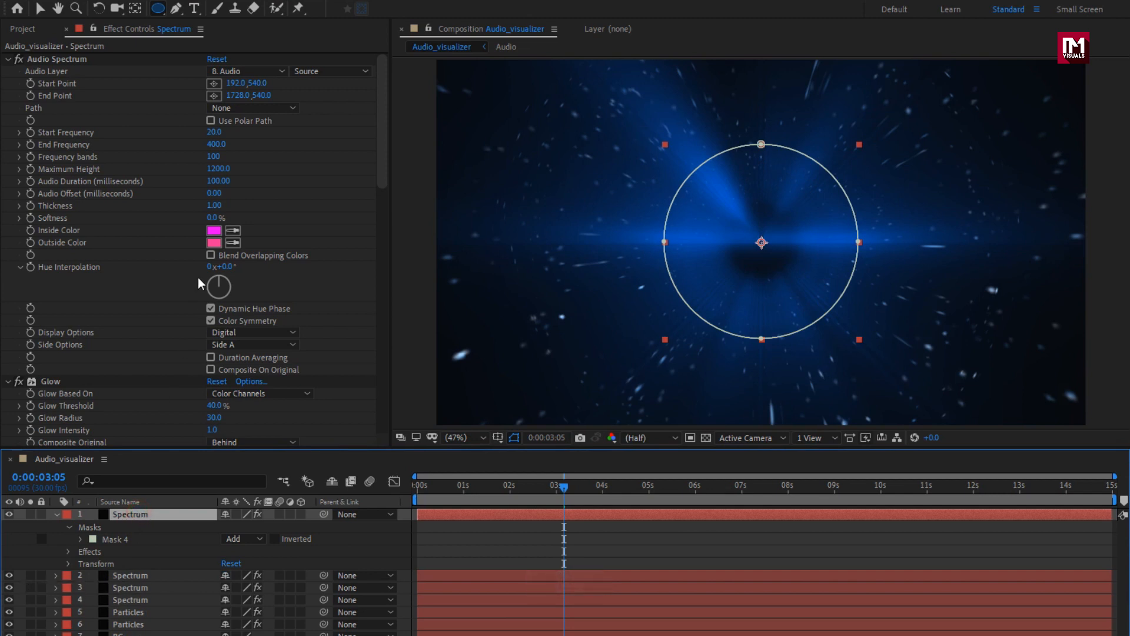
click(259, 108)
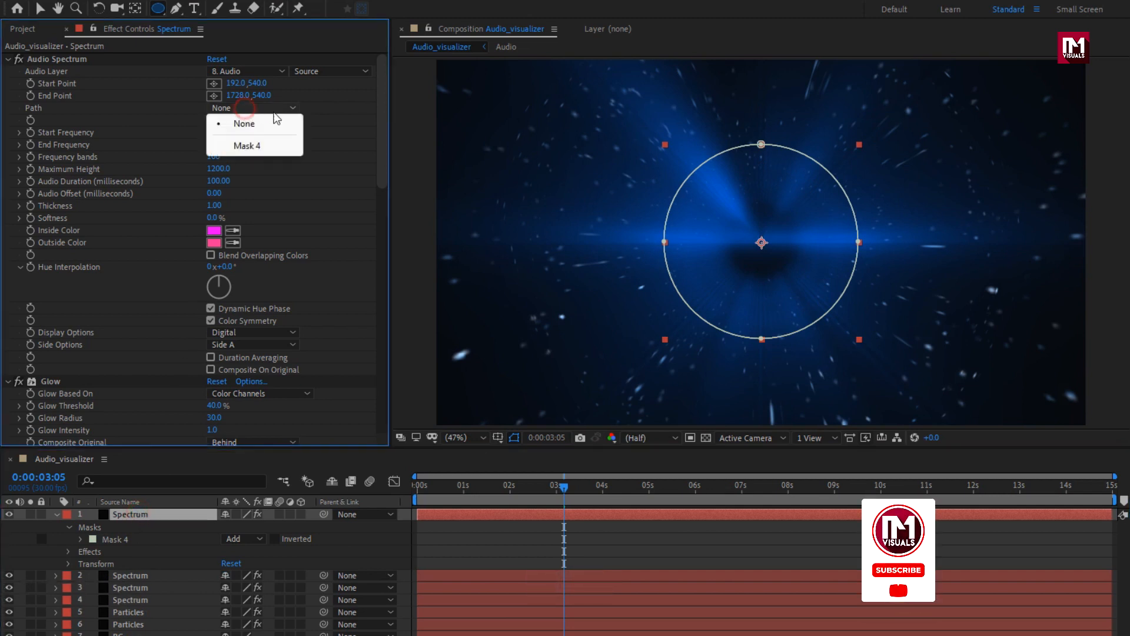
click(274, 146)
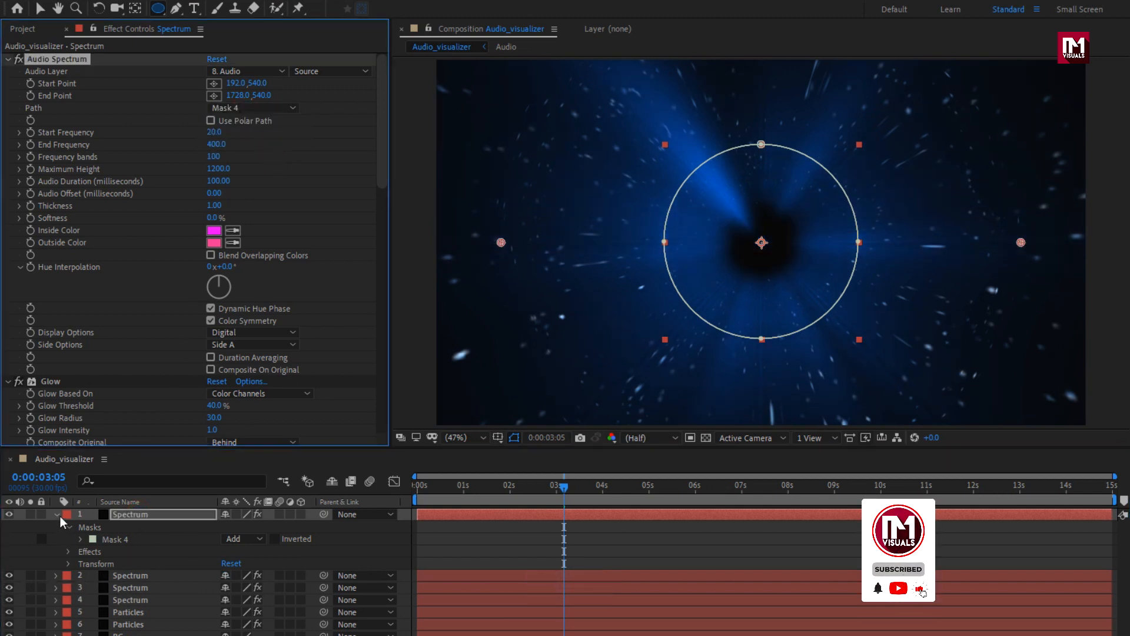
click(59, 515)
Step: Move the current time to 0:00:05:18 and collapse the topmost Spectrum layer's Glow, CC Radial Fast Blur and Fill effect settings
drag(441, 489, 678, 465)
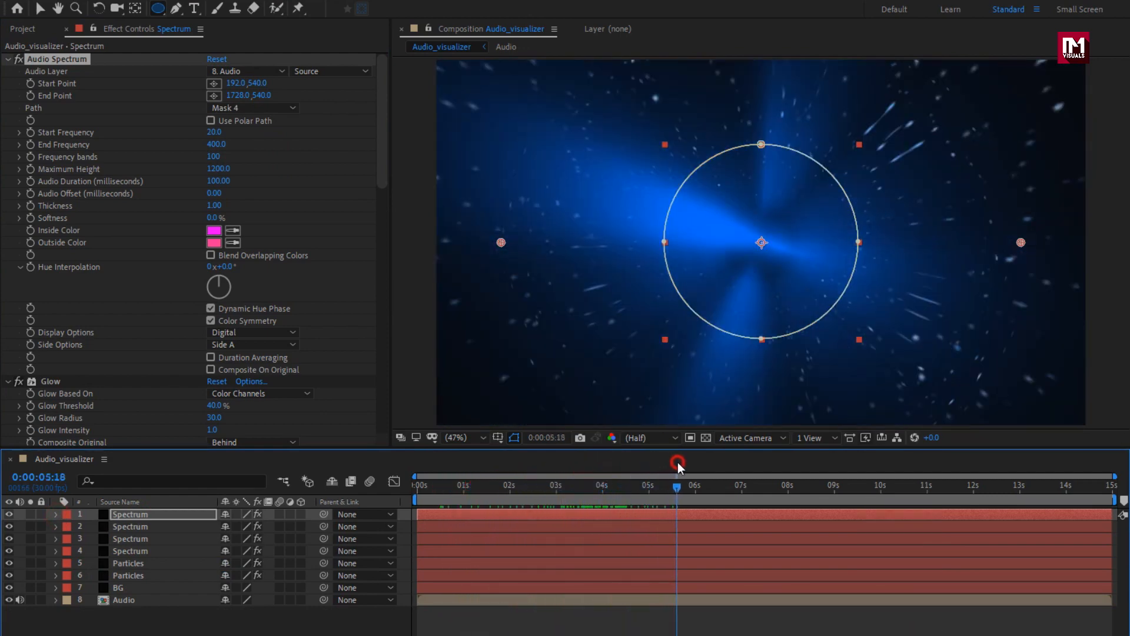
click(139, 515)
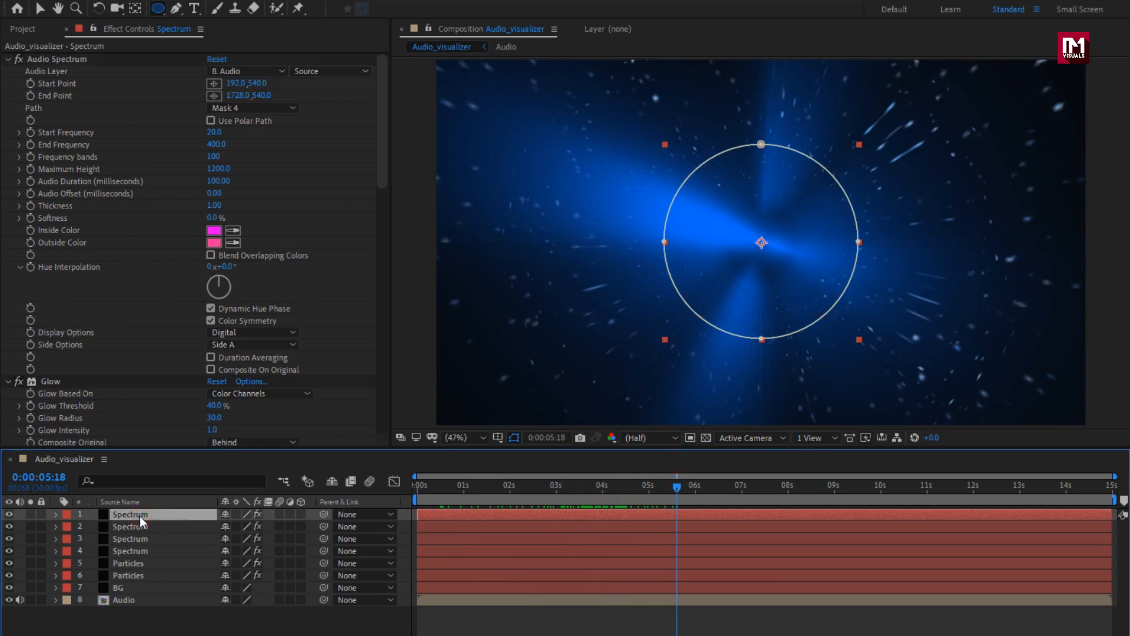
scroll(119, 355, down, 3)
scroll(117, 345, up, 3)
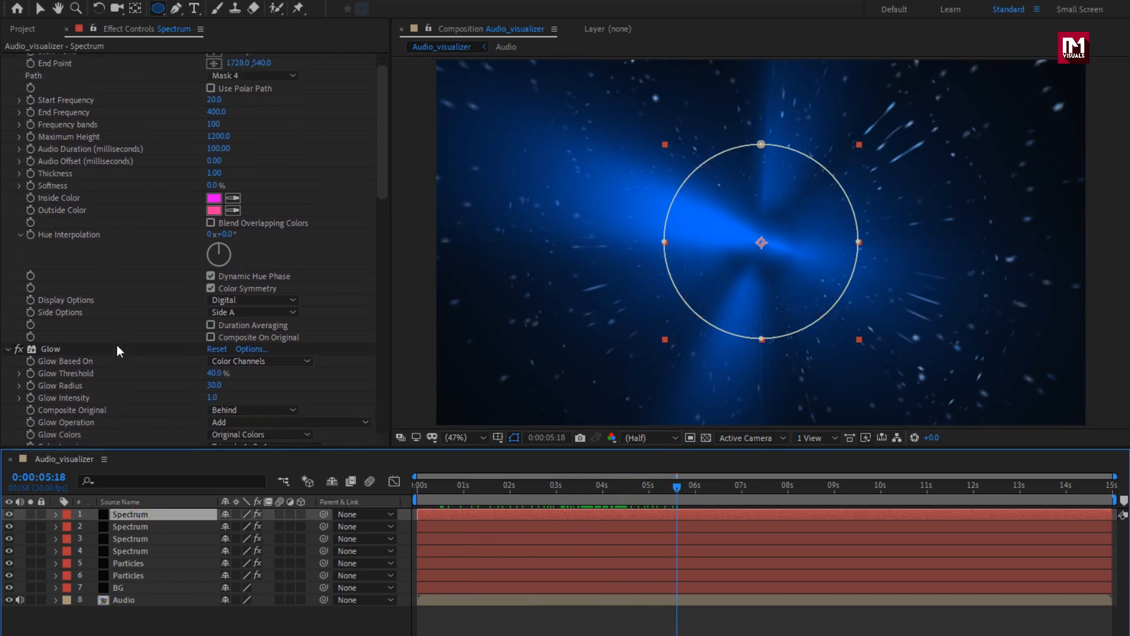
click(8, 382)
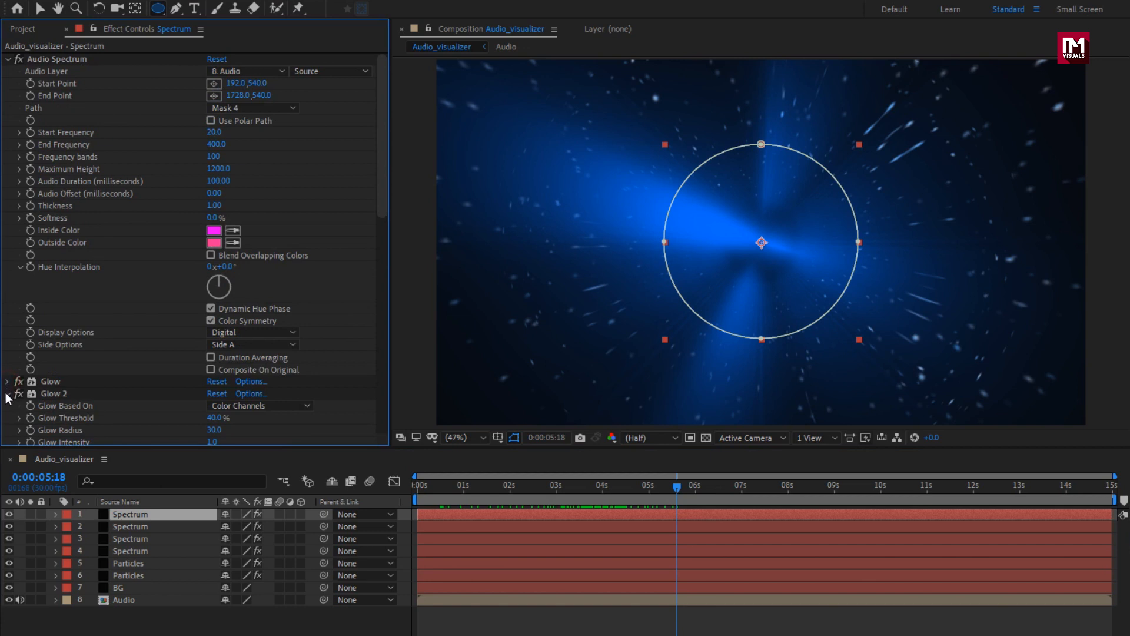
click(8, 394)
click(8, 406)
scroll(8, 400, down, 1)
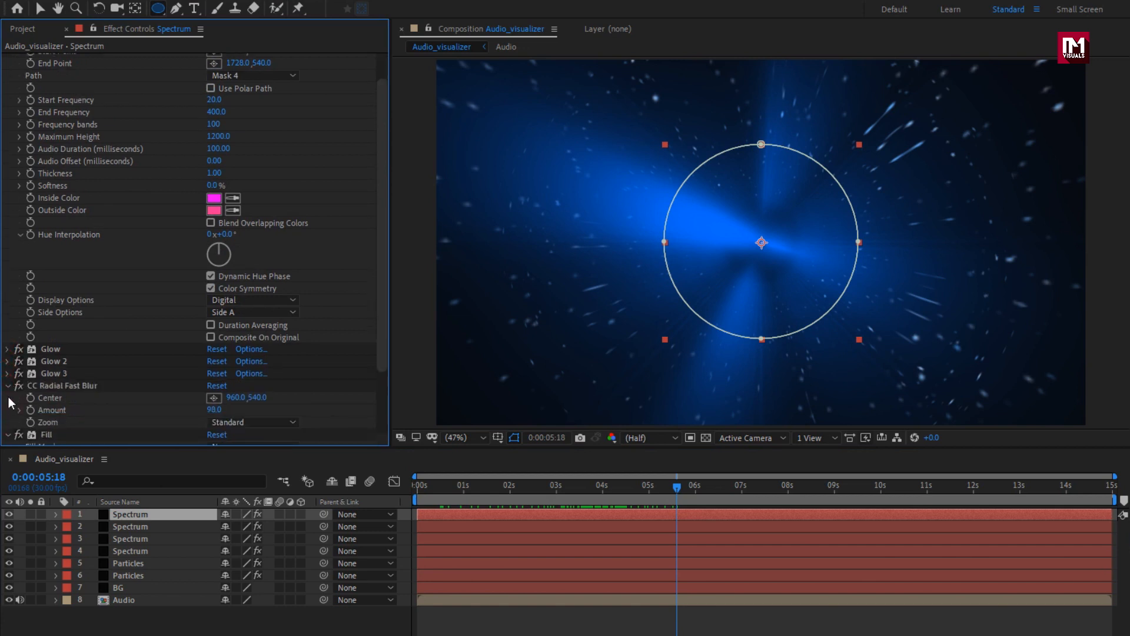
click(8, 386)
click(8, 398)
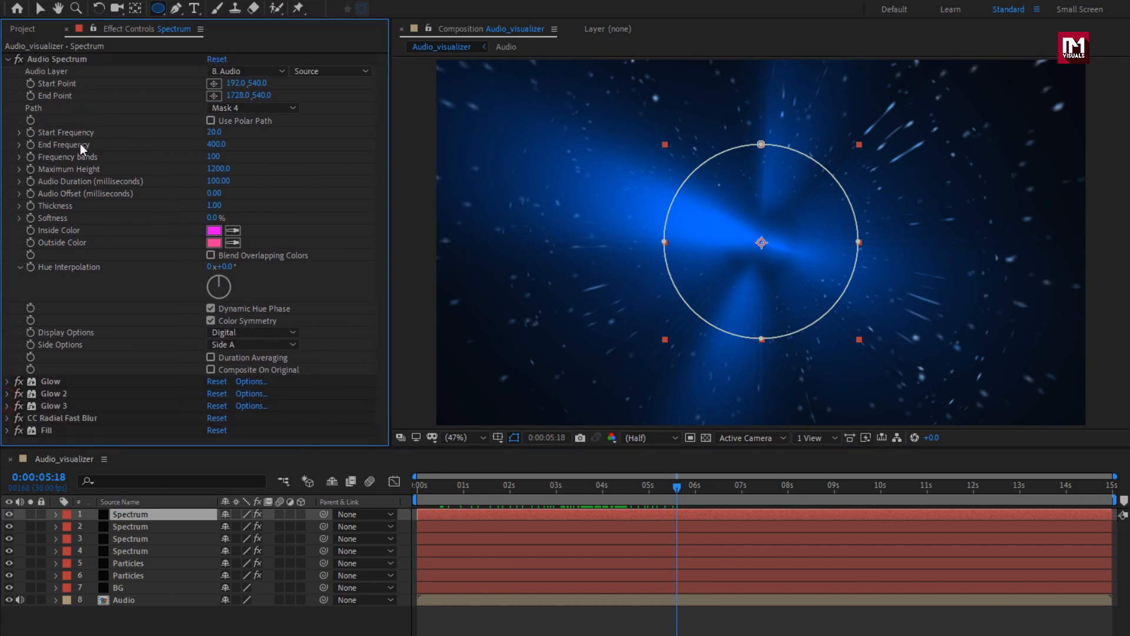
Step: Set the topmost layer's Audio Spectrum softness to 10% and maximum height to 800
click(58, 60)
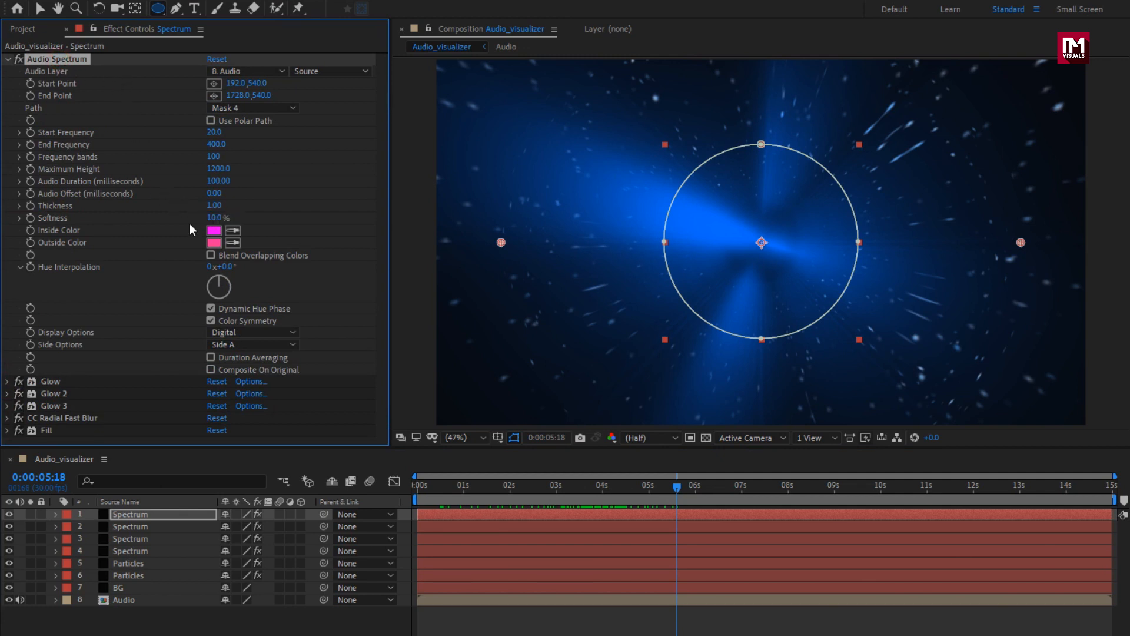
click(217, 169)
text(800)
key(Return)
Step: Delete the CC Radial Fast Blur, Glow 3 and Glow 2 effects from the topmost Spectrum layer
click(67, 418)
key(Delete)
click(58, 405)
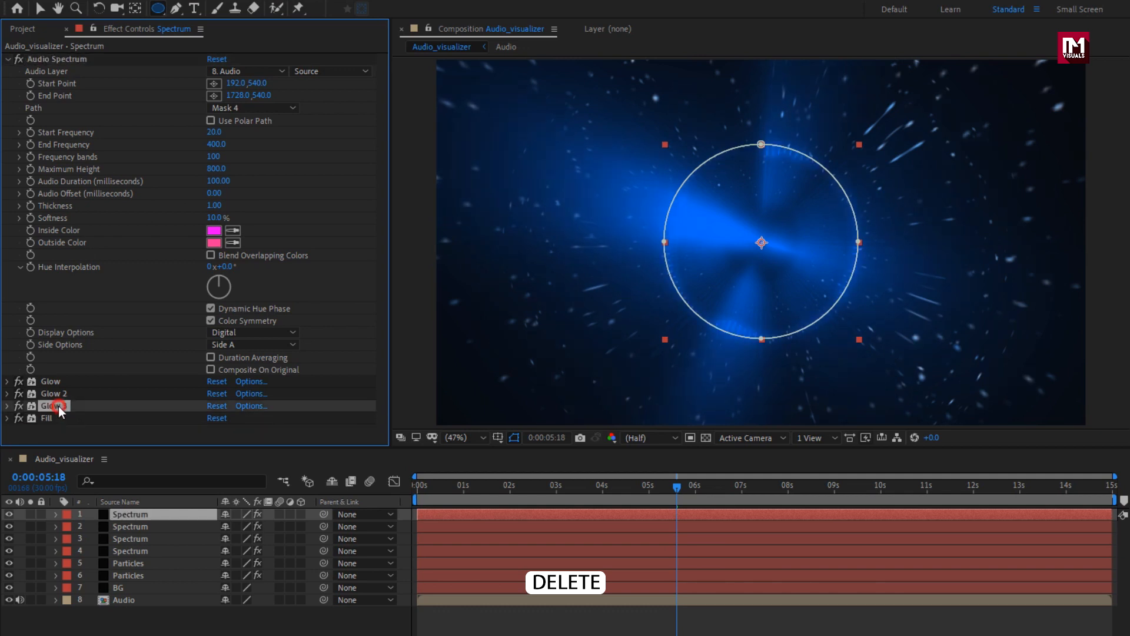
key(Delete)
click(59, 396)
key(Delete)
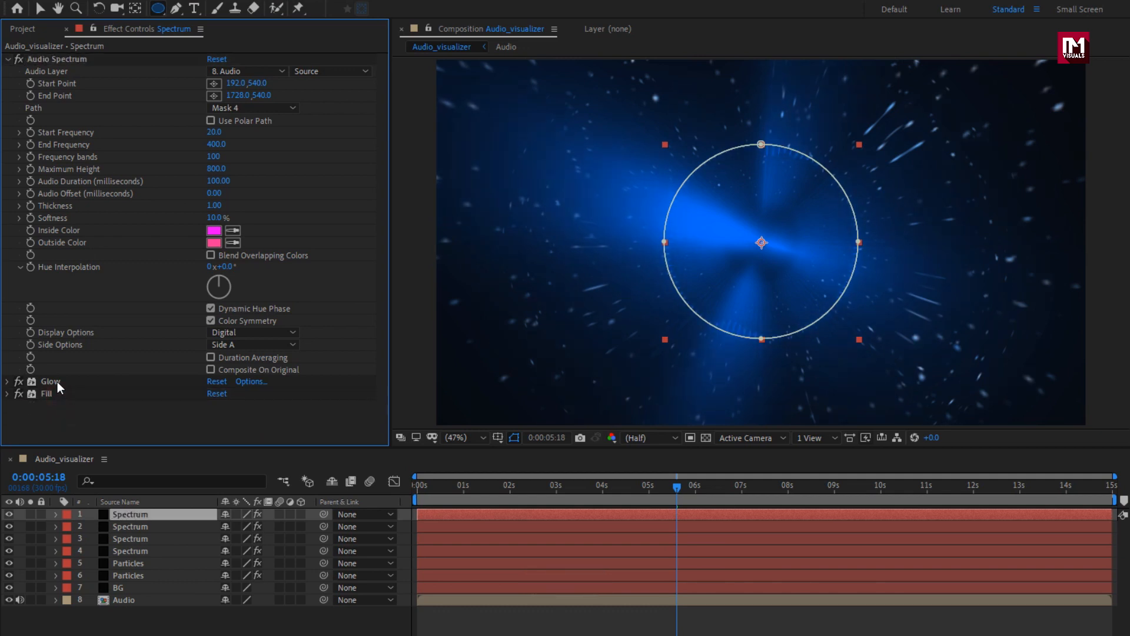
Step: Set the Audio Spectrum side option to Side B on the topmost Spectrum layer
click(58, 380)
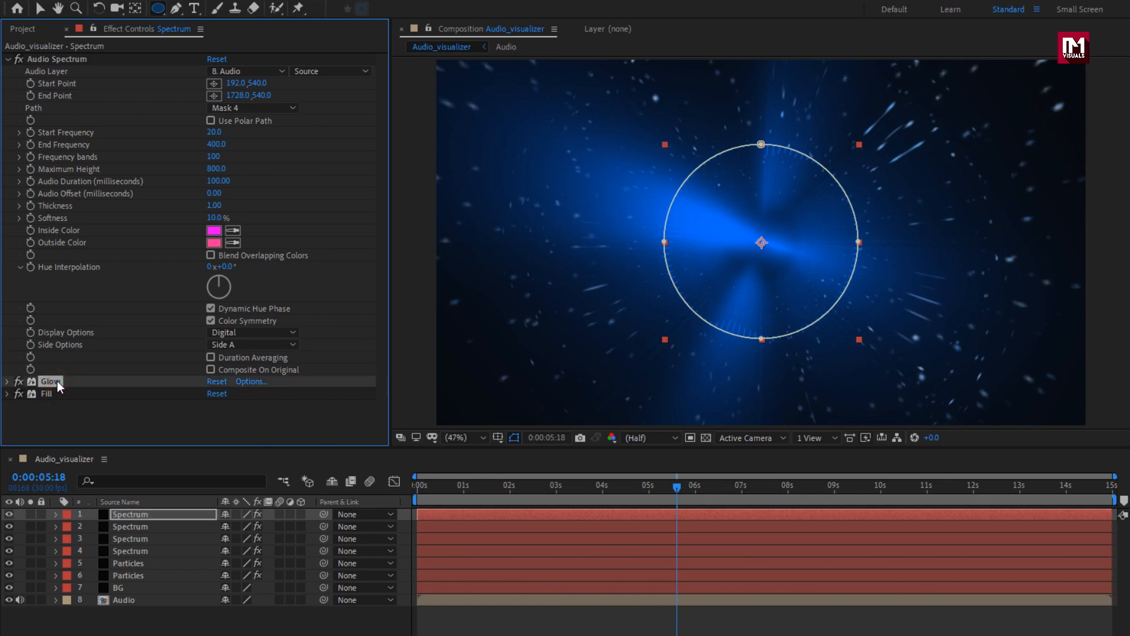
click(249, 345)
click(253, 379)
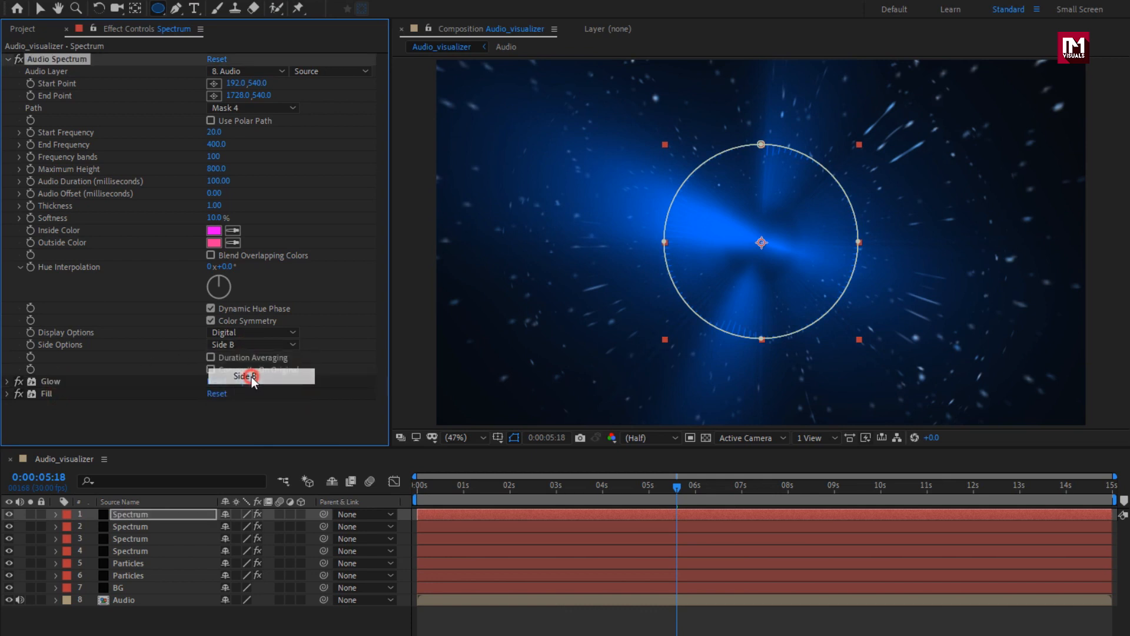
Step: Set the remaining Glow effect's threshold to 60% and radius to 10, and collapse the Glow and Audio Spectrum settings
click(8, 382)
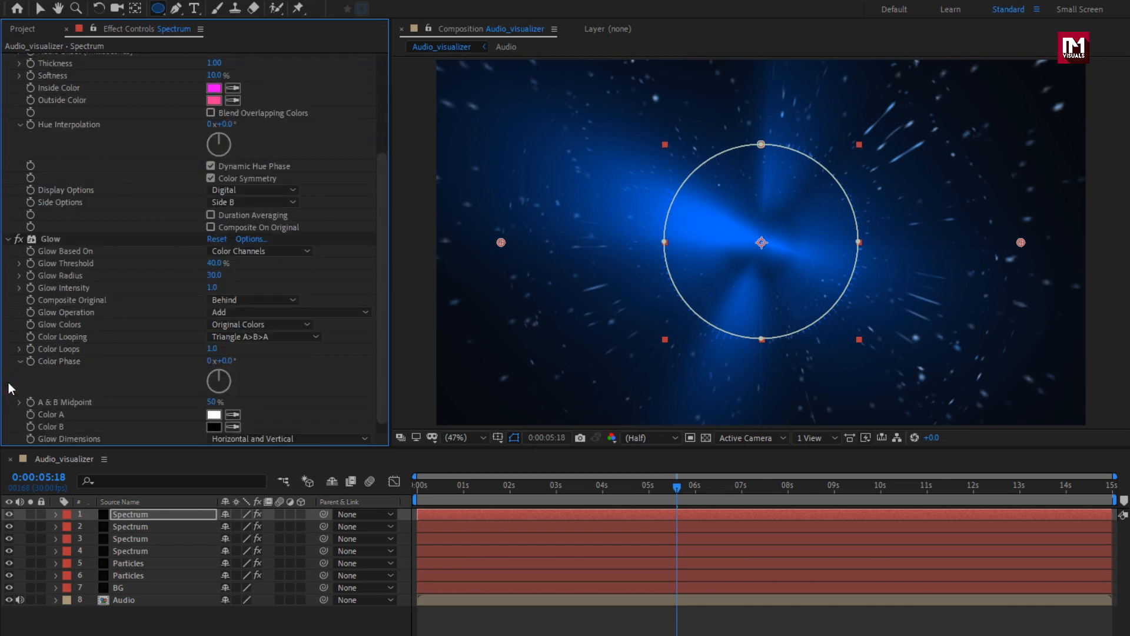
click(214, 263)
key(Return)
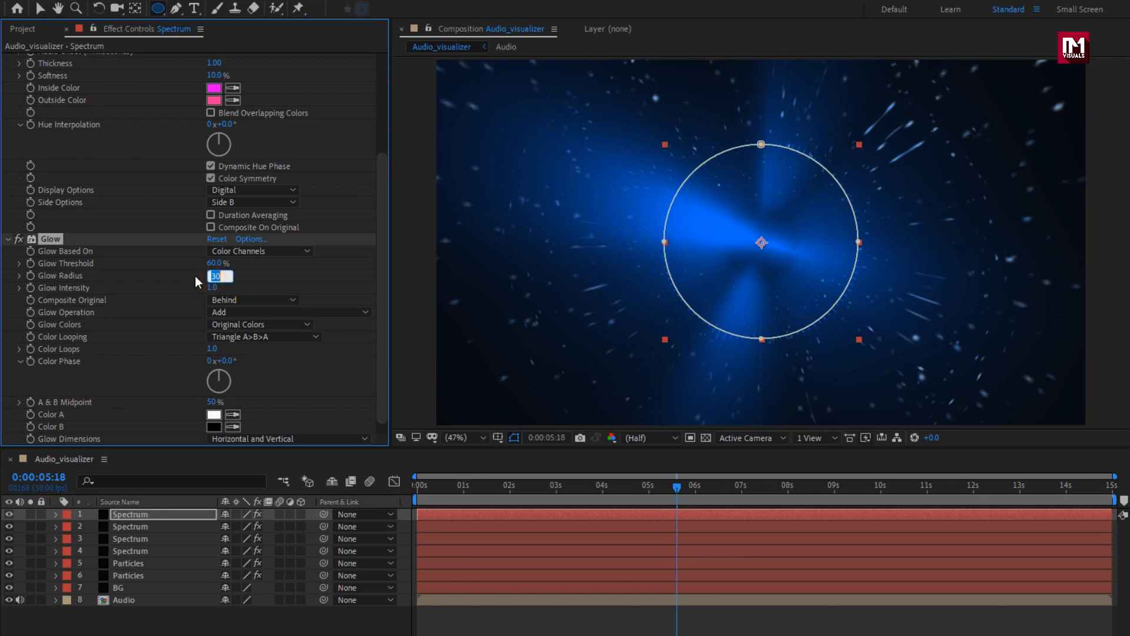
text(10)
key(Return)
click(7, 239)
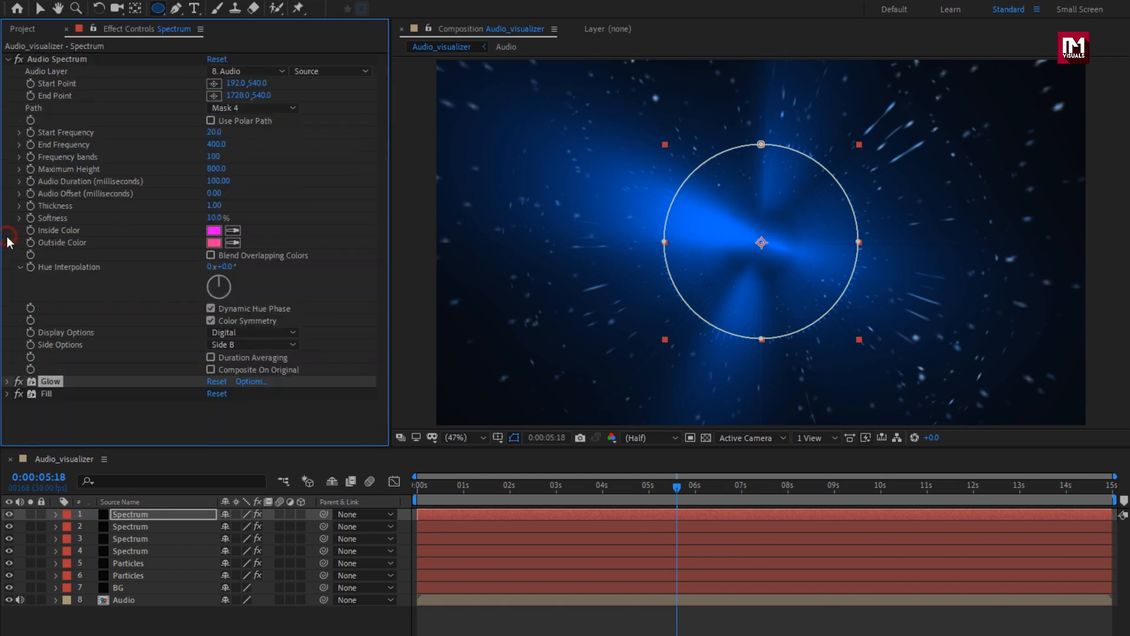
click(7, 59)
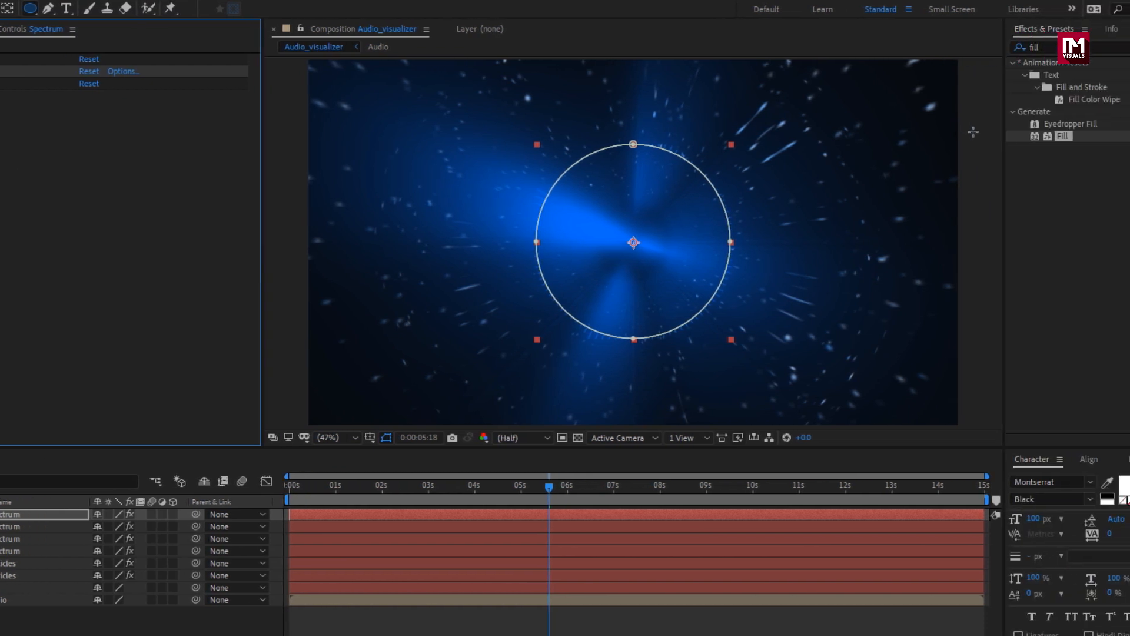
Step: Apply the Minimax effect to the topmost Spectrum layer and set its radius to 1
drag(973, 49, 912, 57)
text(mini)
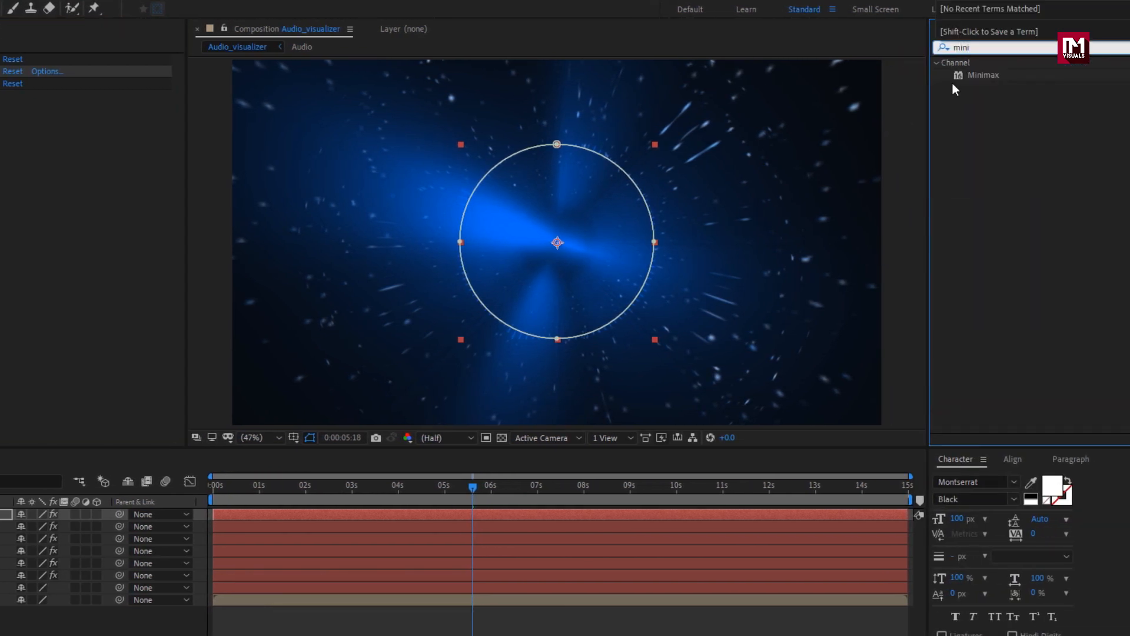
double_click(984, 74)
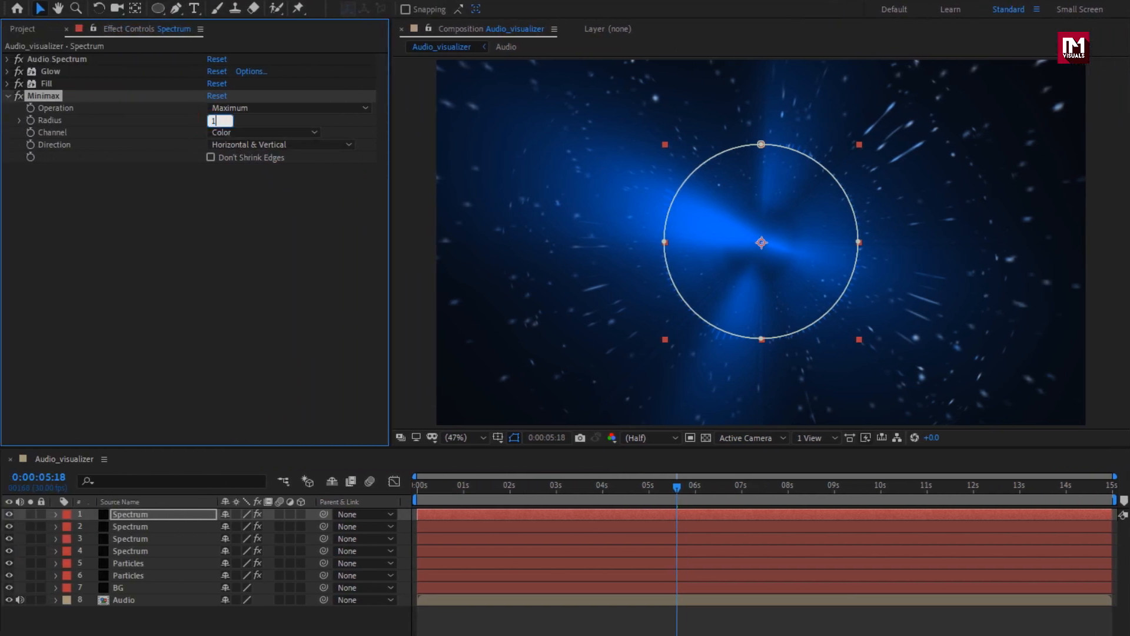
text(1)
key(Return)
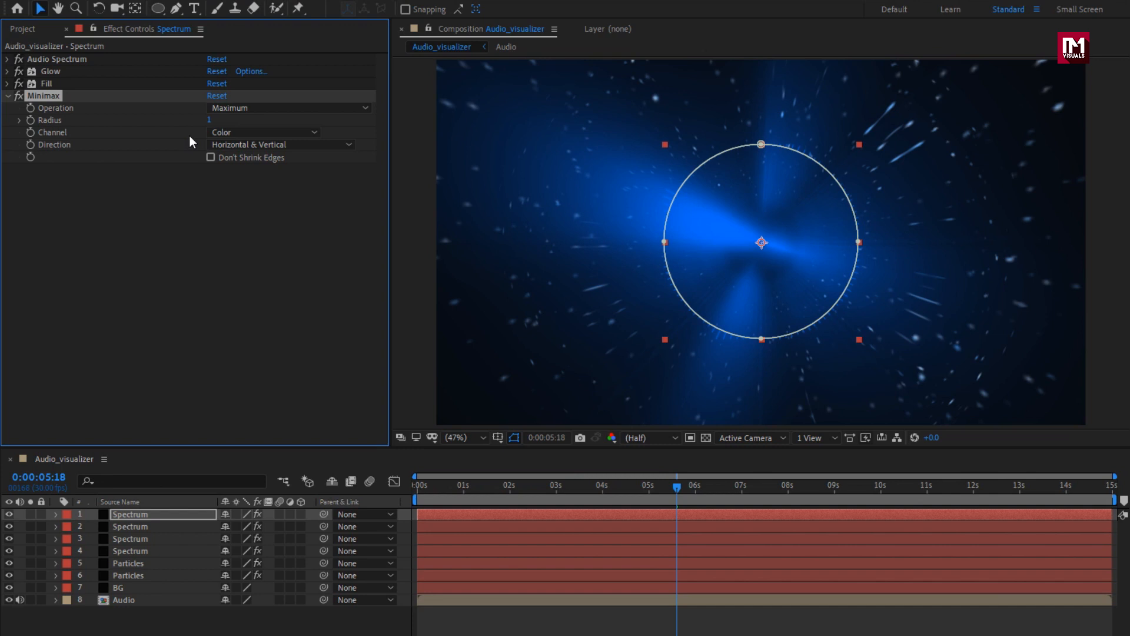
Step: Change the Minimax channel option, collapse the effect and reorder it directly below Audio Spectrum, above Glow
click(259, 133)
click(274, 164)
click(8, 97)
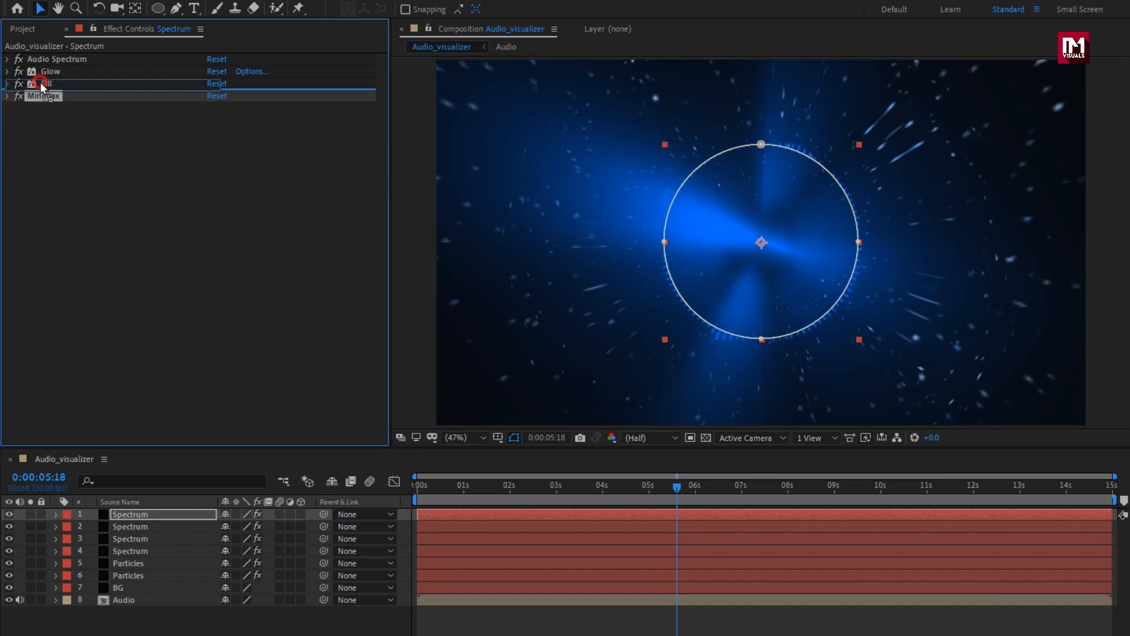
drag(39, 96, 42, 72)
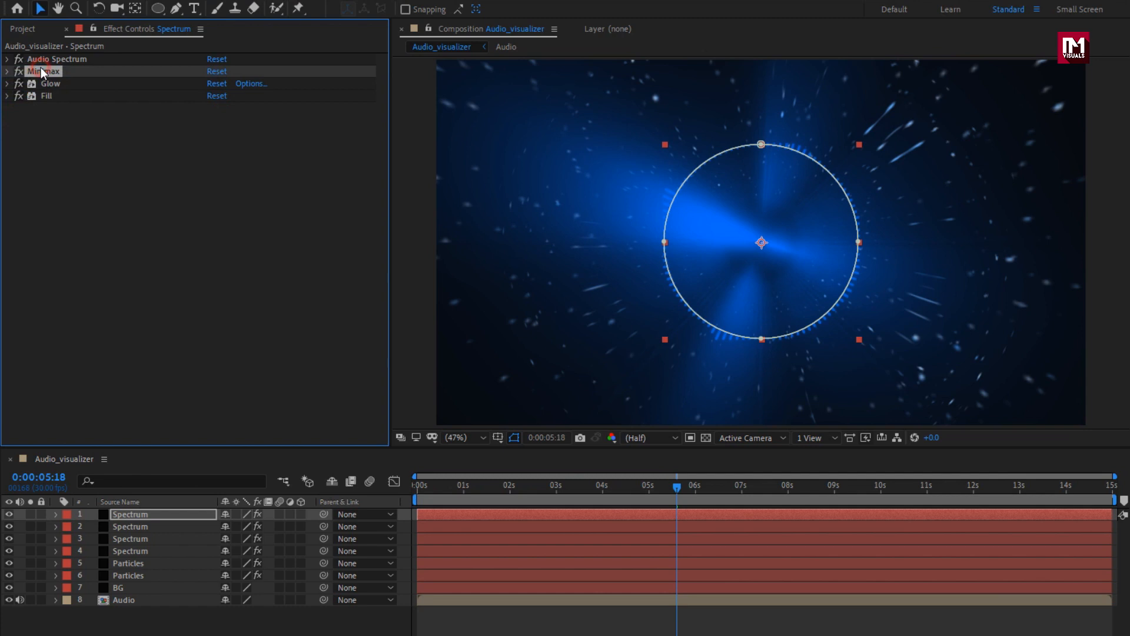
Step: Set the expansion of Mask 4 on the topmost Spectrum layer to 143 pixels and check the result at 0:00:04:16
click(116, 514)
click(55, 514)
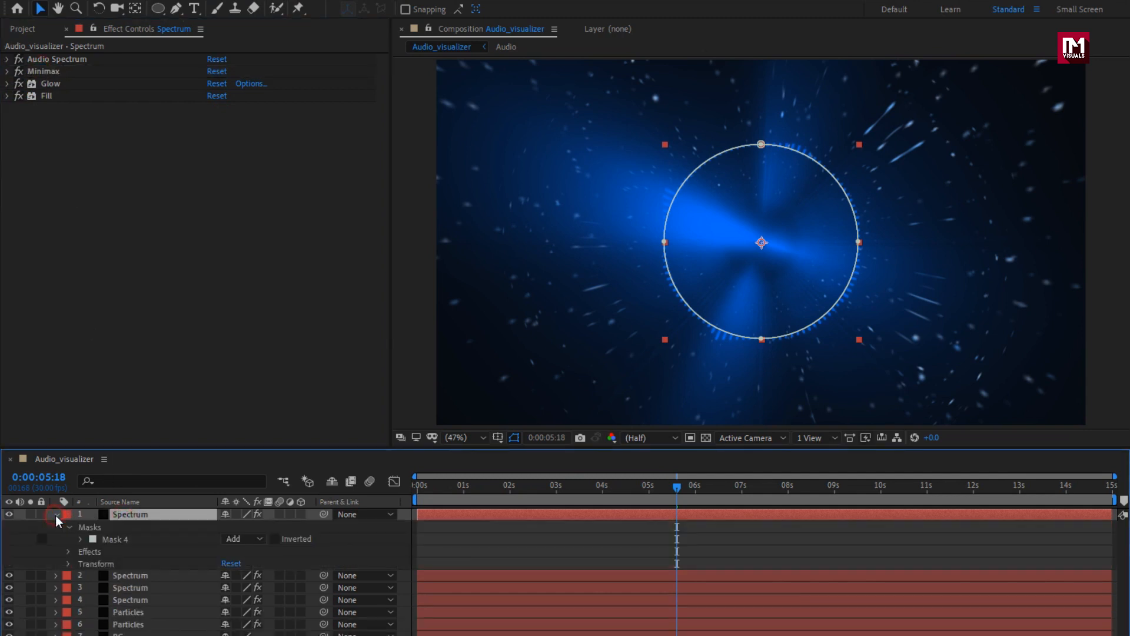
click(82, 540)
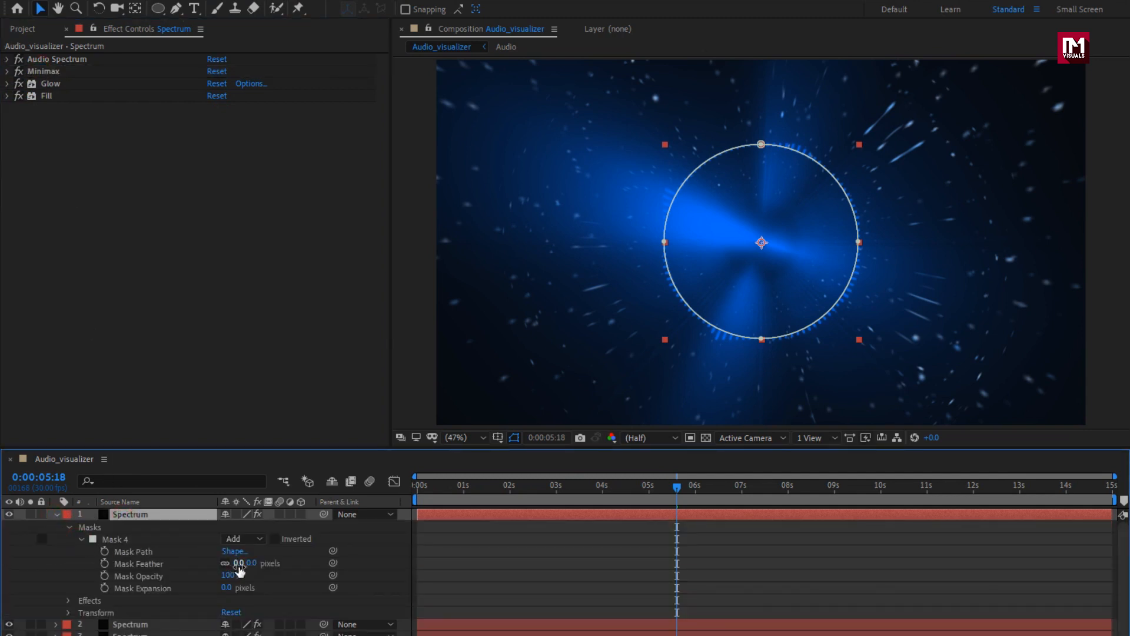
drag(227, 587, 318, 588)
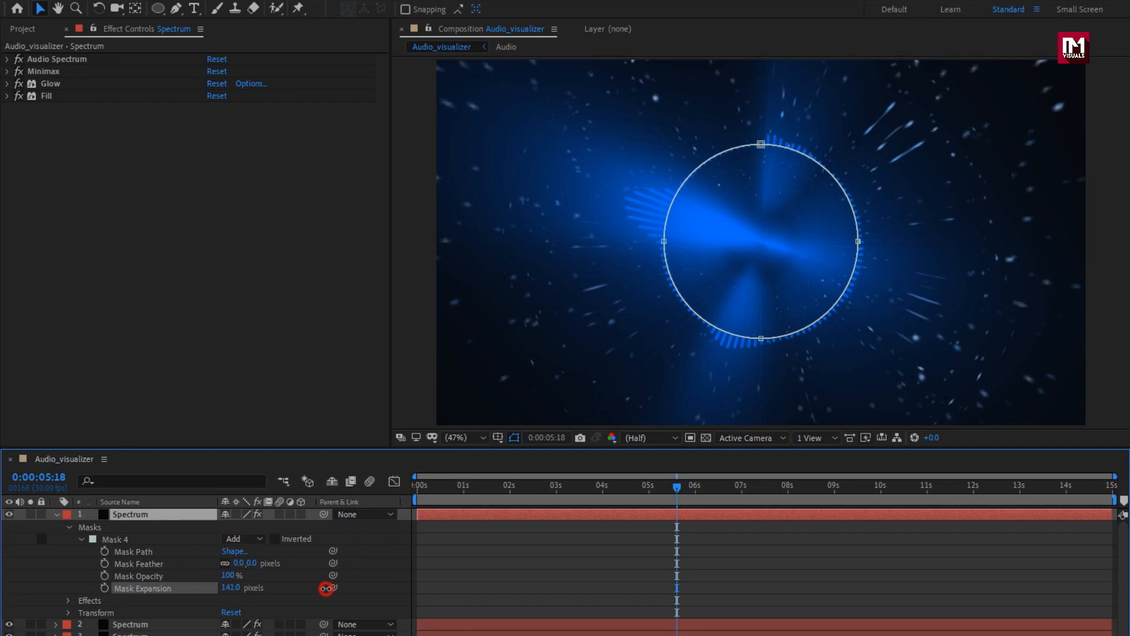
drag(459, 494, 626, 494)
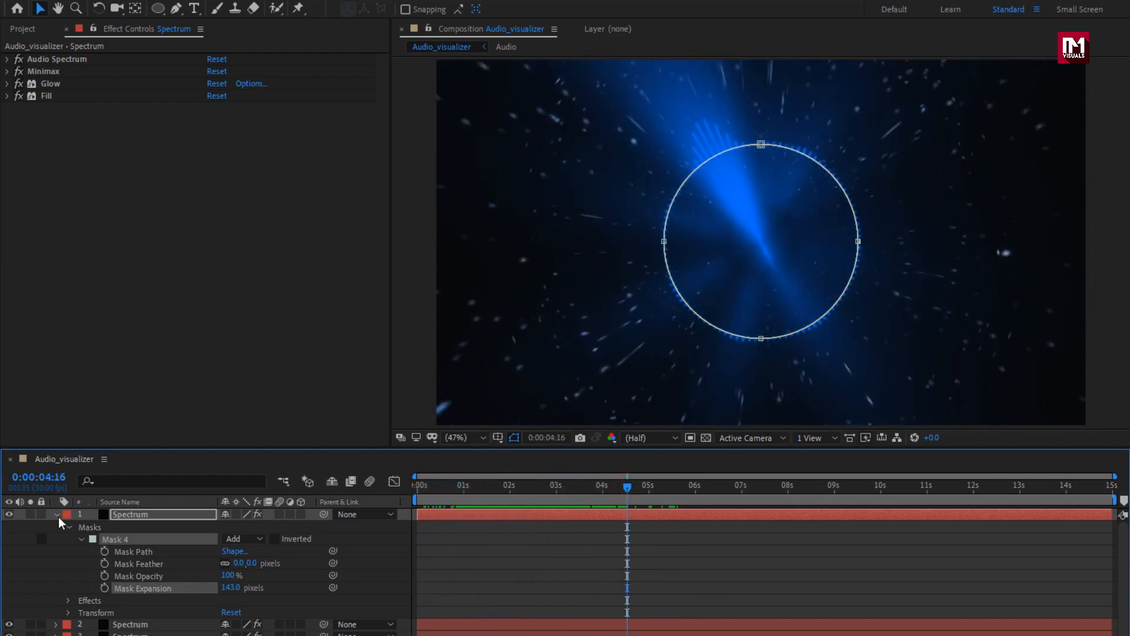
click(55, 515)
click(131, 627)
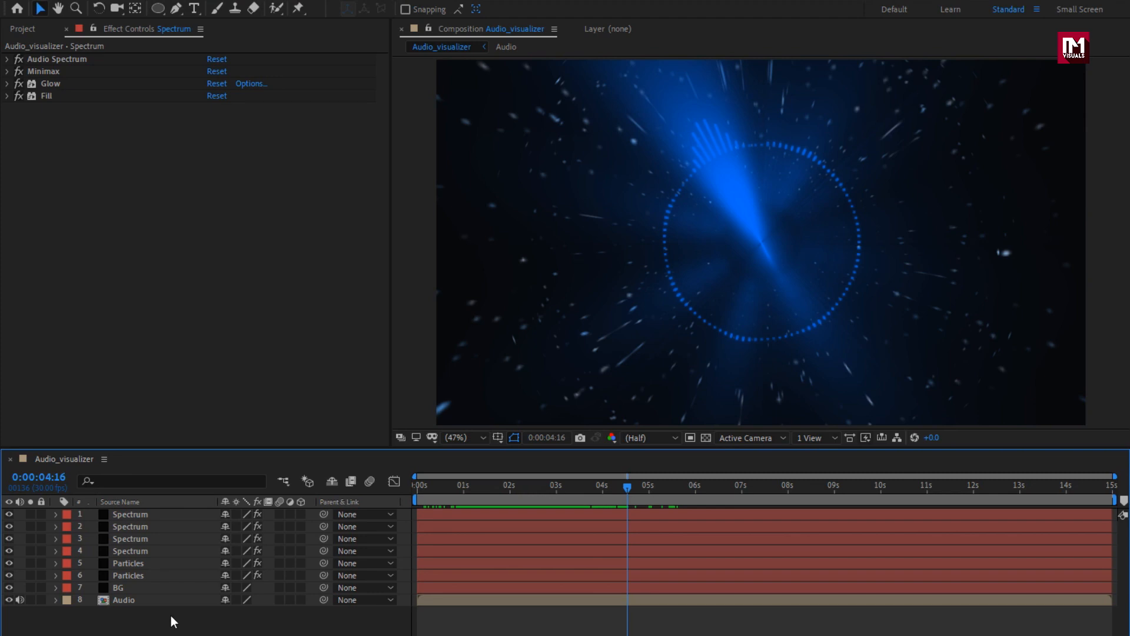
Step: Create a new 1920 by 1080 px solid named Spectrum 1
right_click(171, 615)
mouse_move(294, 452)
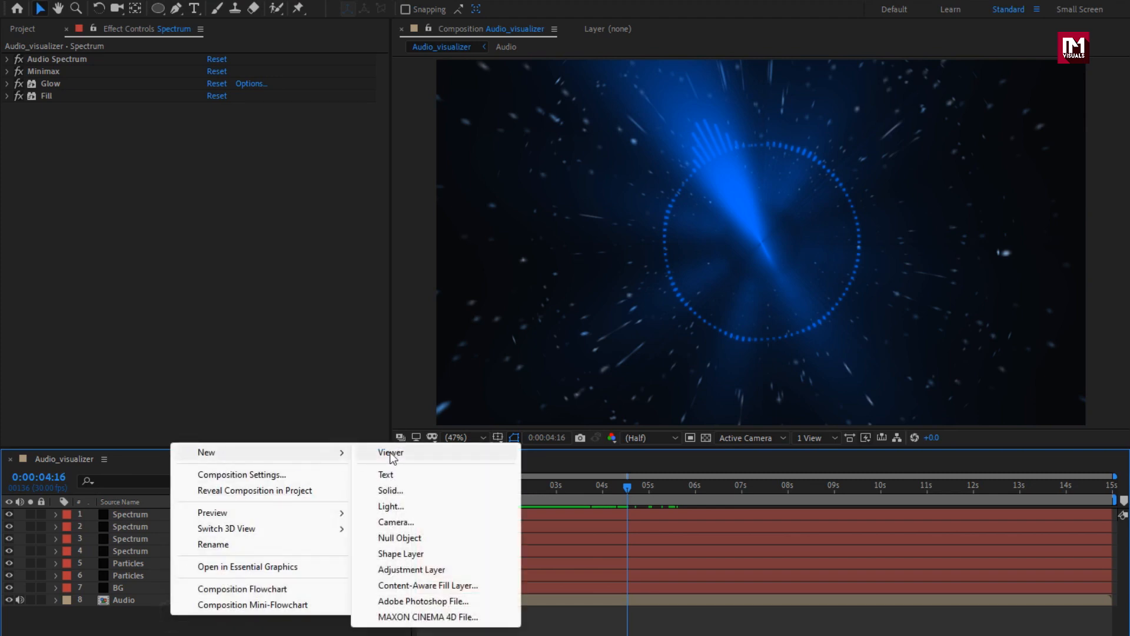
click(399, 490)
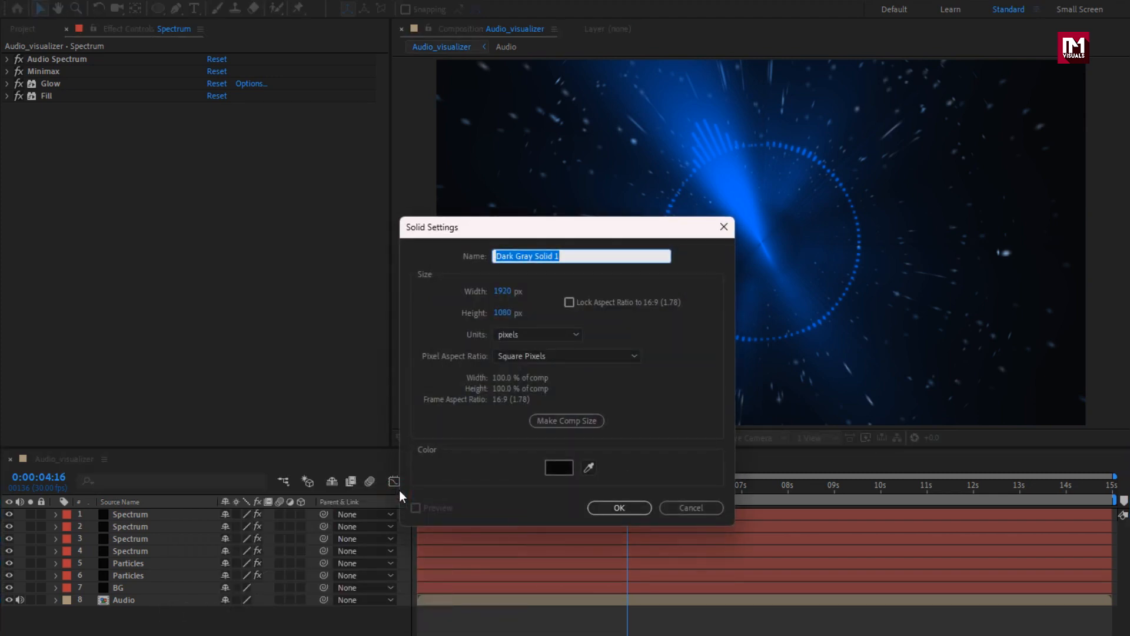
text(Spectrum)
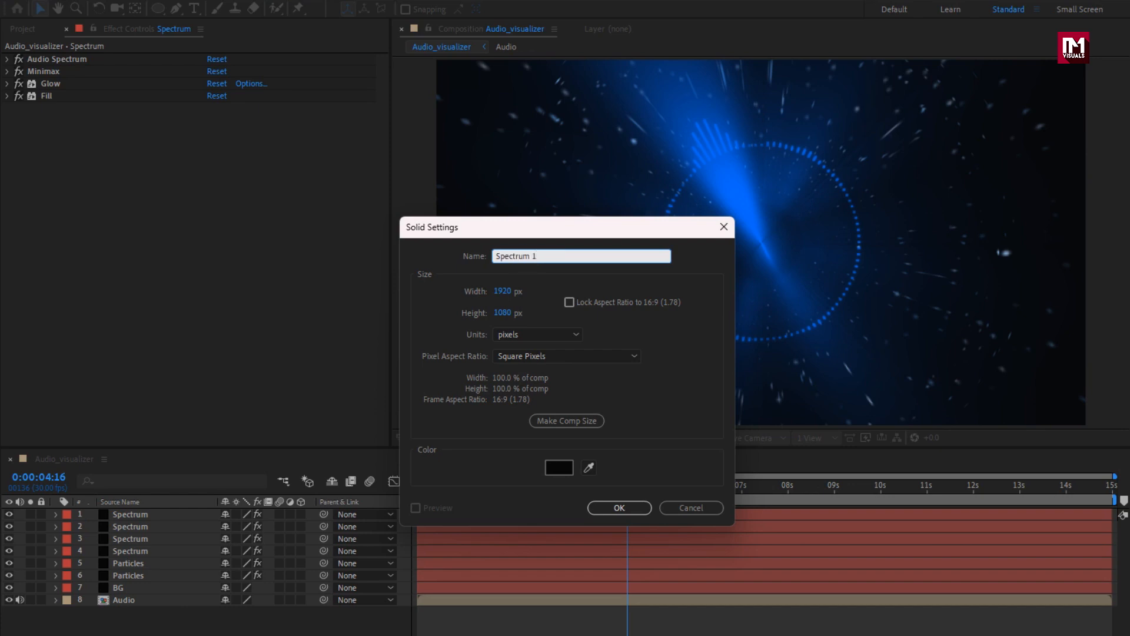
click(599, 505)
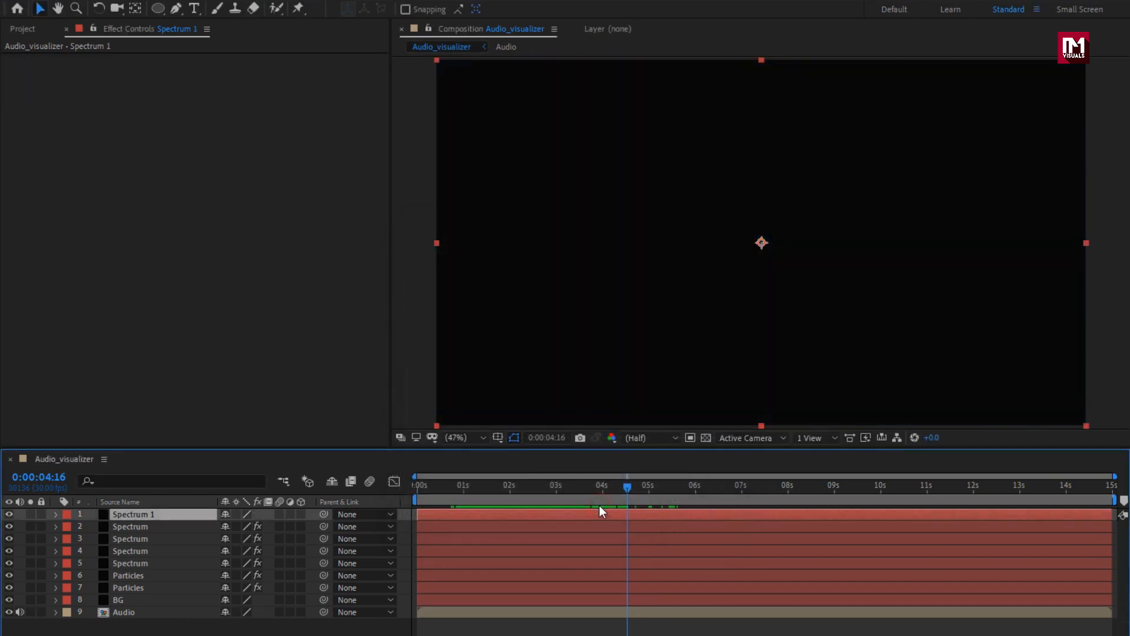
Step: Draw a small circular mask on the Spectrum 1 solid, centred in the composition and inside the dotted blue ring
click(158, 9)
click(761, 242)
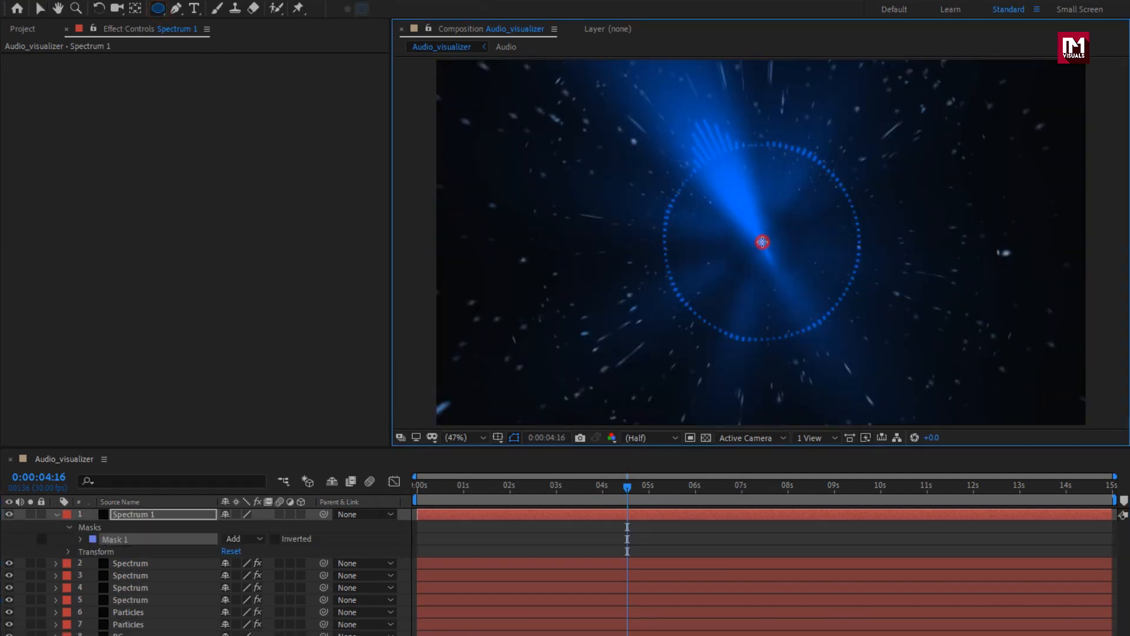
drag(762, 242, 820, 226)
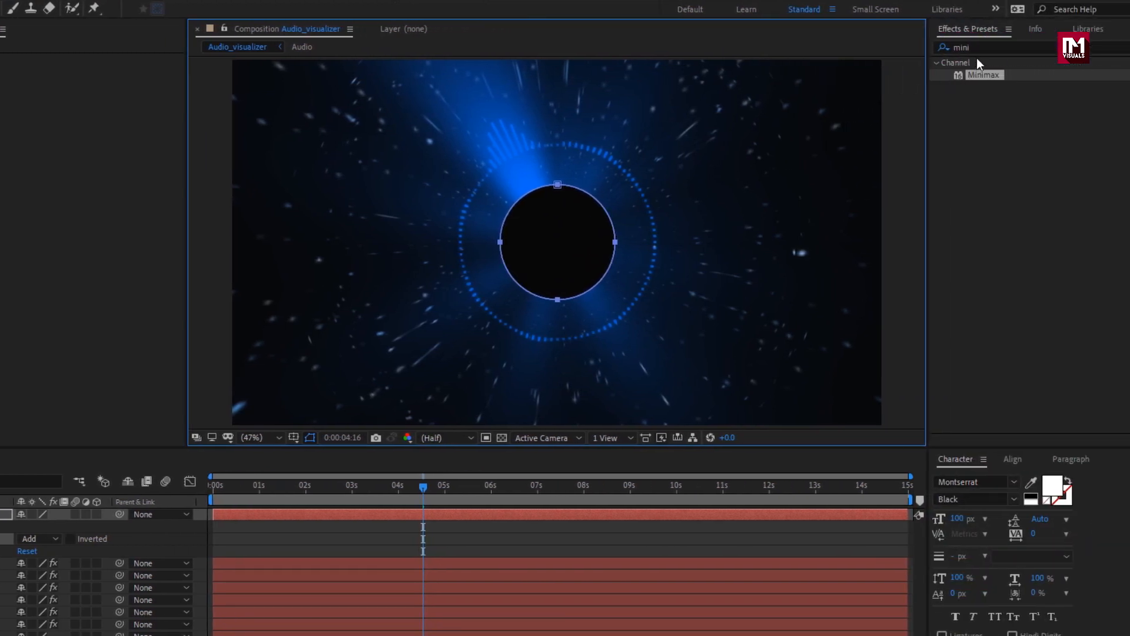
Step: Apply Audio Spectrum to Spectrum 1, with the Audio layer as its audio source and Mask 1 as its path
click(942, 48)
text(audio)
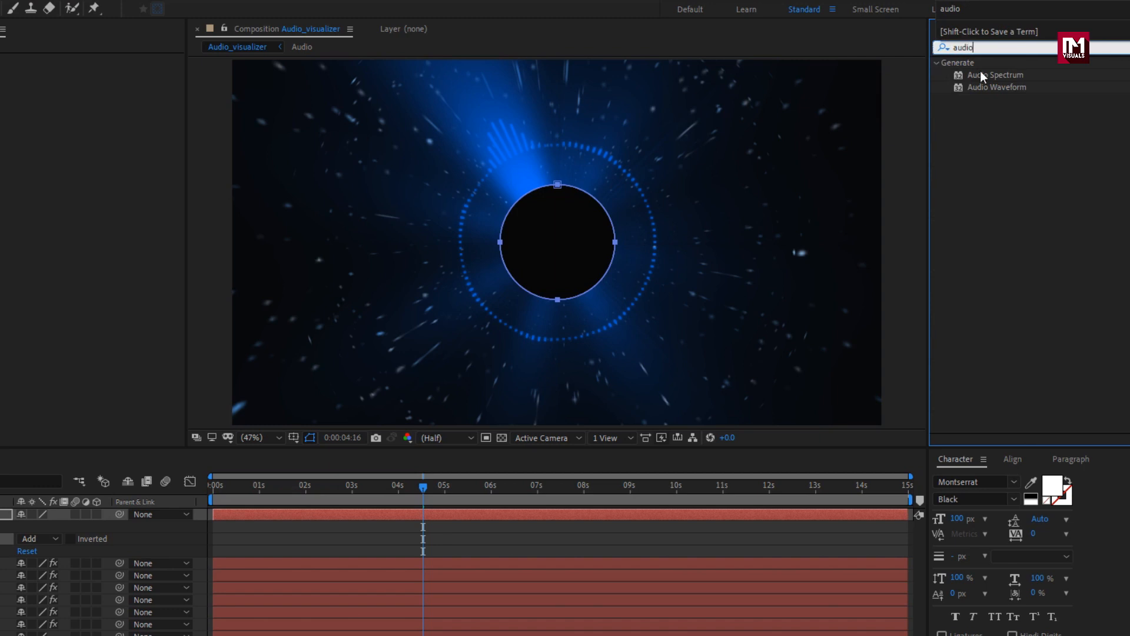
double_click(987, 74)
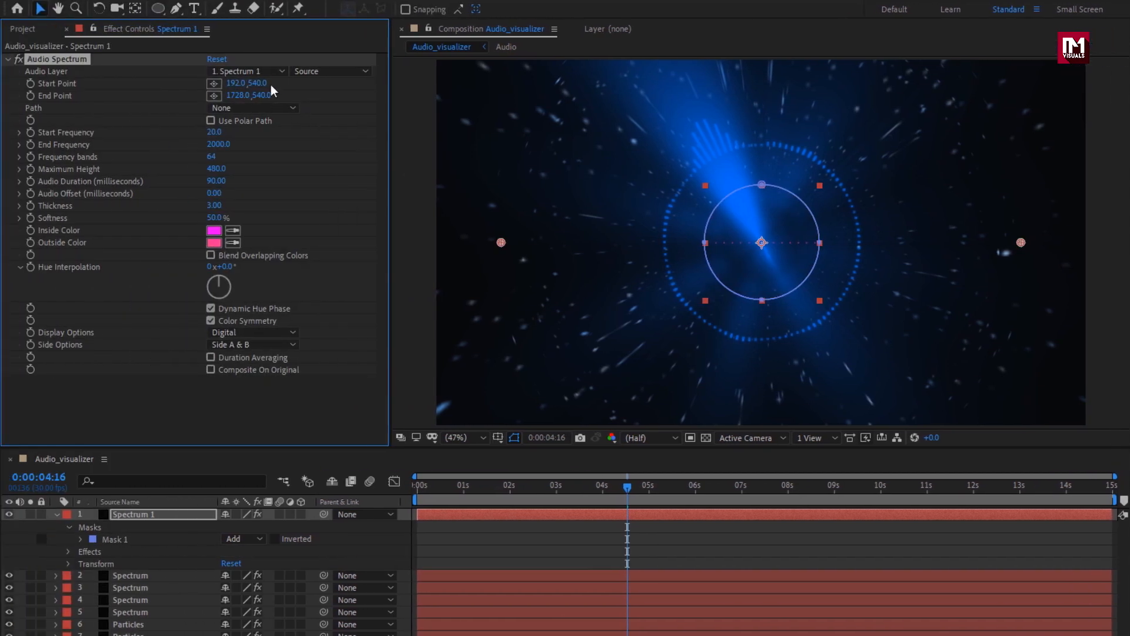
click(50, 71)
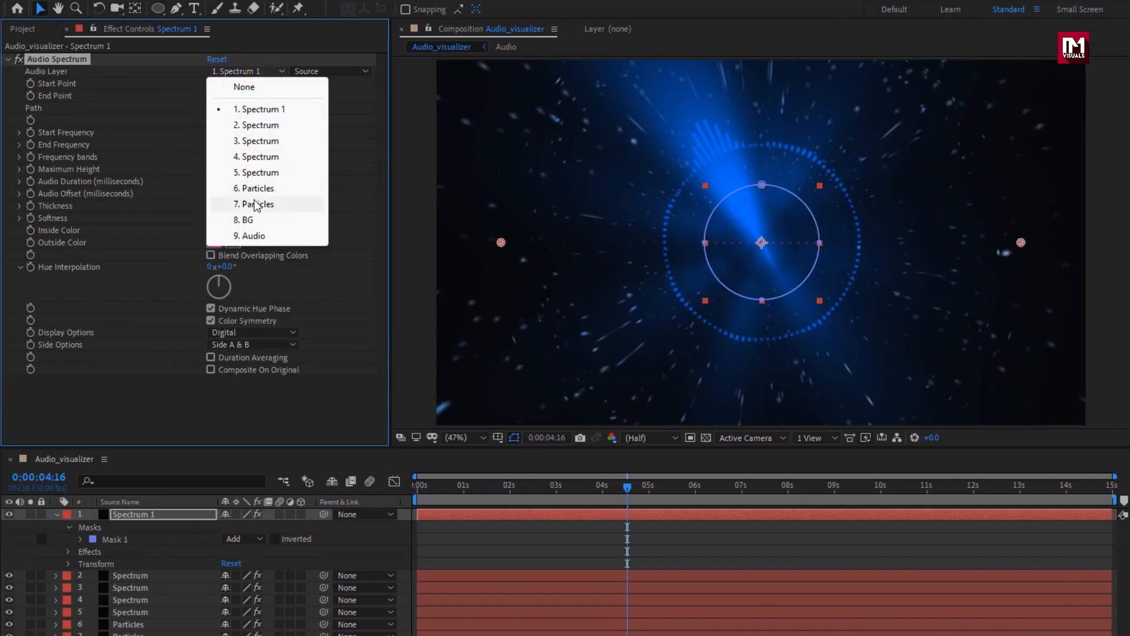
click(253, 236)
click(228, 109)
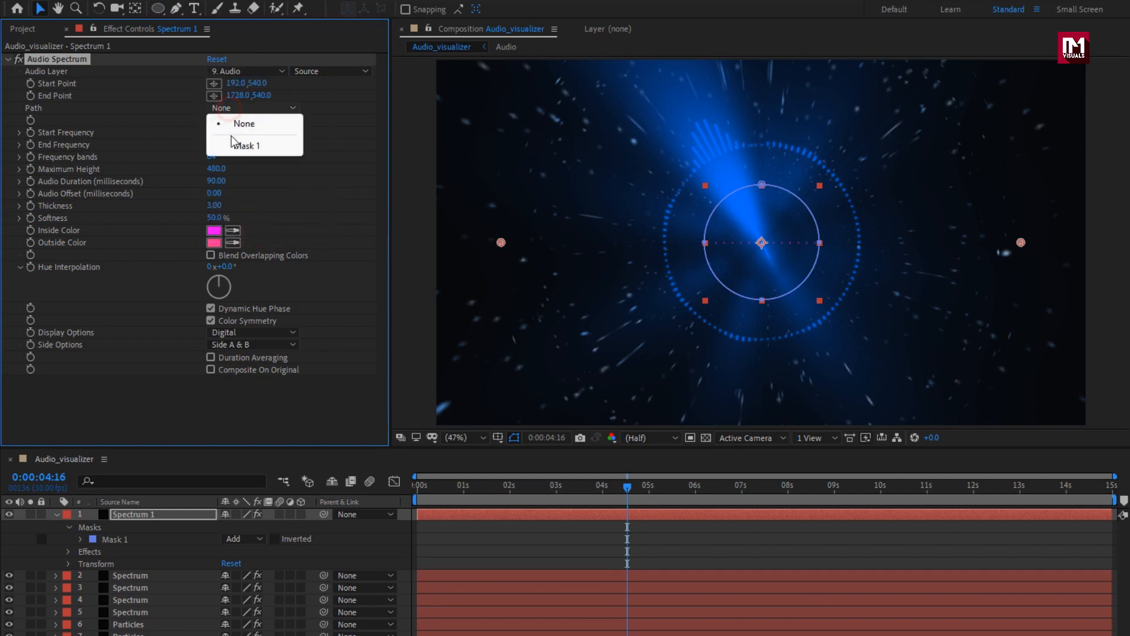
click(238, 147)
Step: Shift the Spectrum 1 layer horizontally to an X position of about 350, clear of the central ring
key(p)
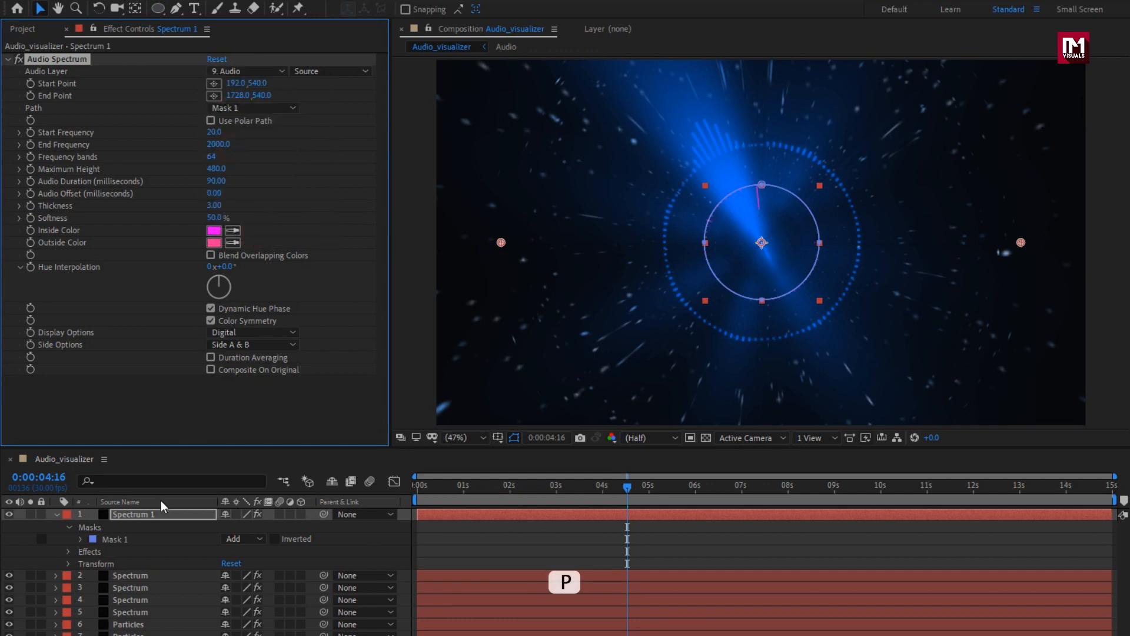
click(158, 514)
key(p)
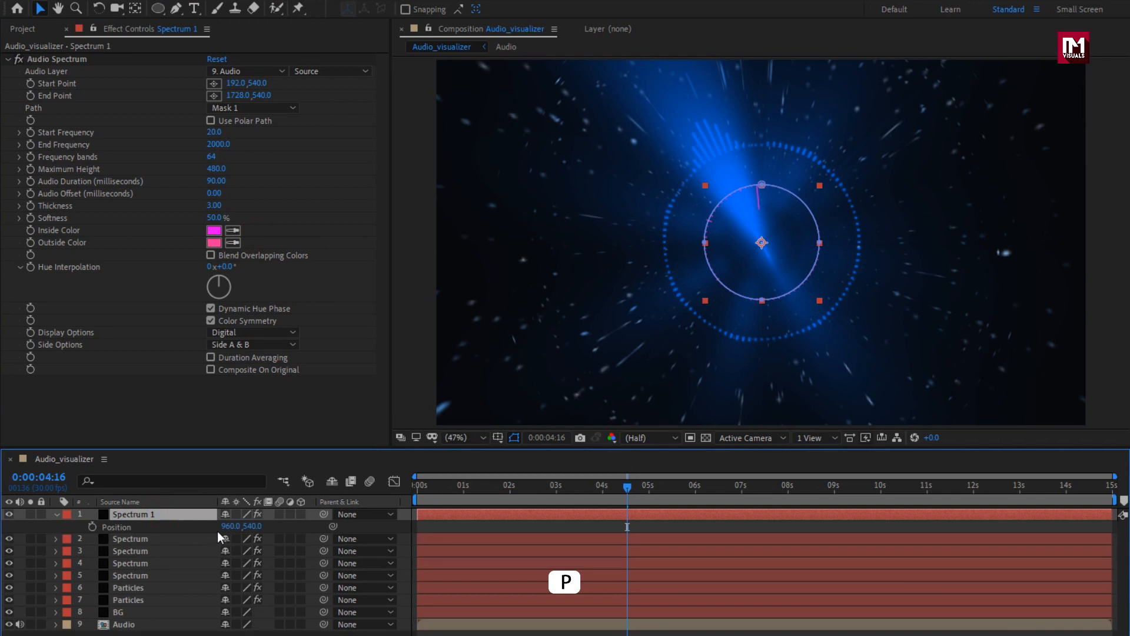
mouse_move(235, 526)
mouse_down()
mouse_move(210, 544)
mouse_move(228, 525)
mouse_up()
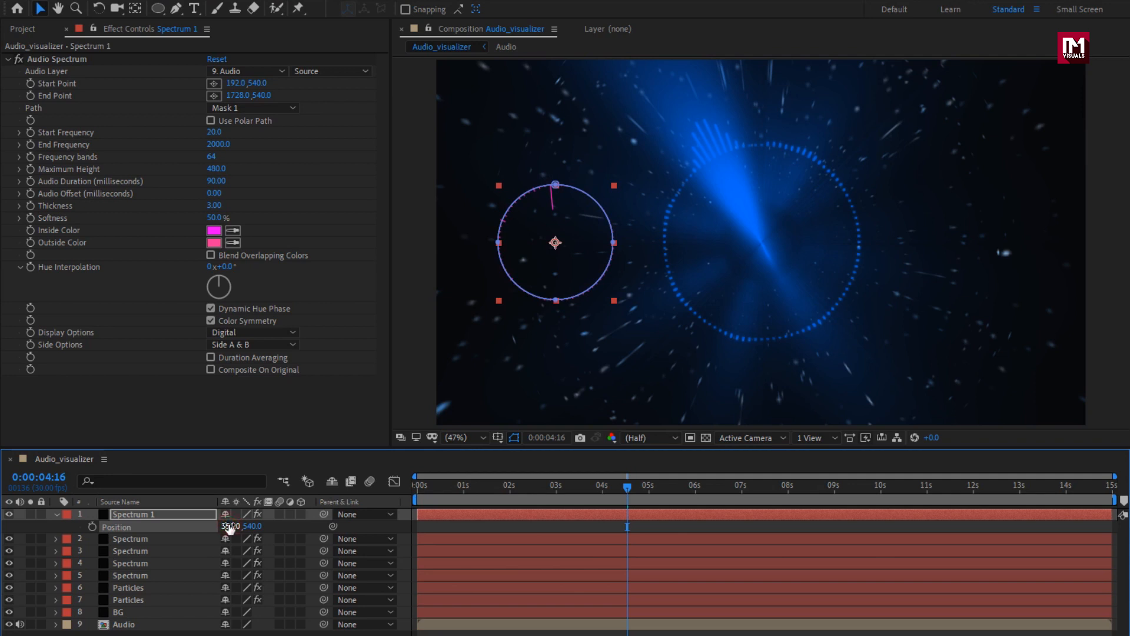
click(123, 513)
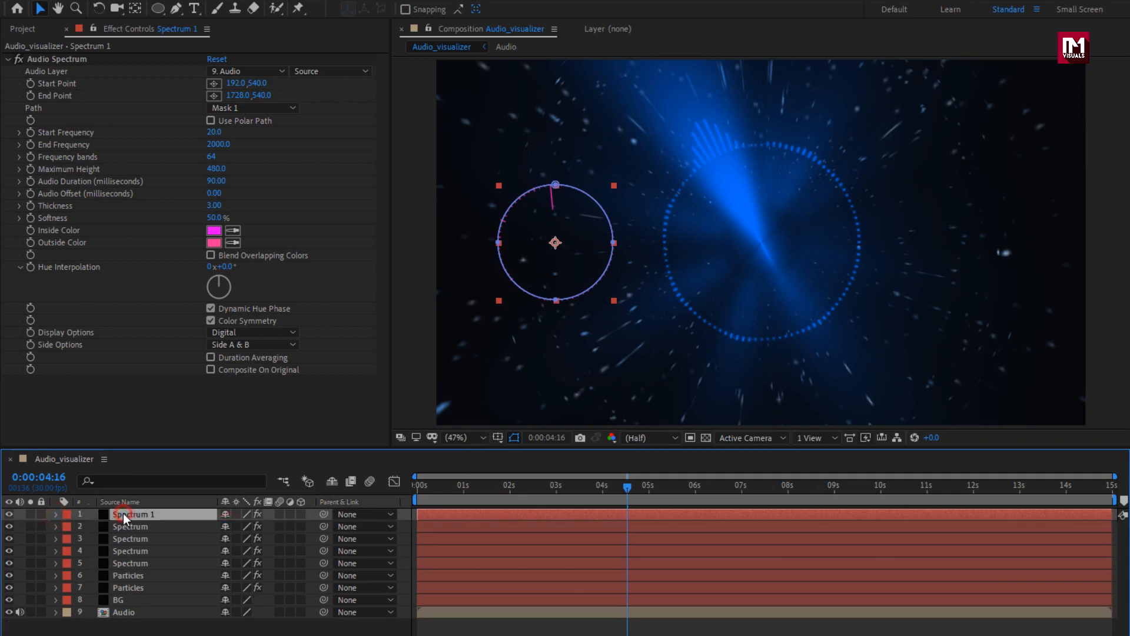
Step: Set the Audio Spectrum end frequency to 400 and the frequency bands to 100 on Spectrum 1
click(215, 145)
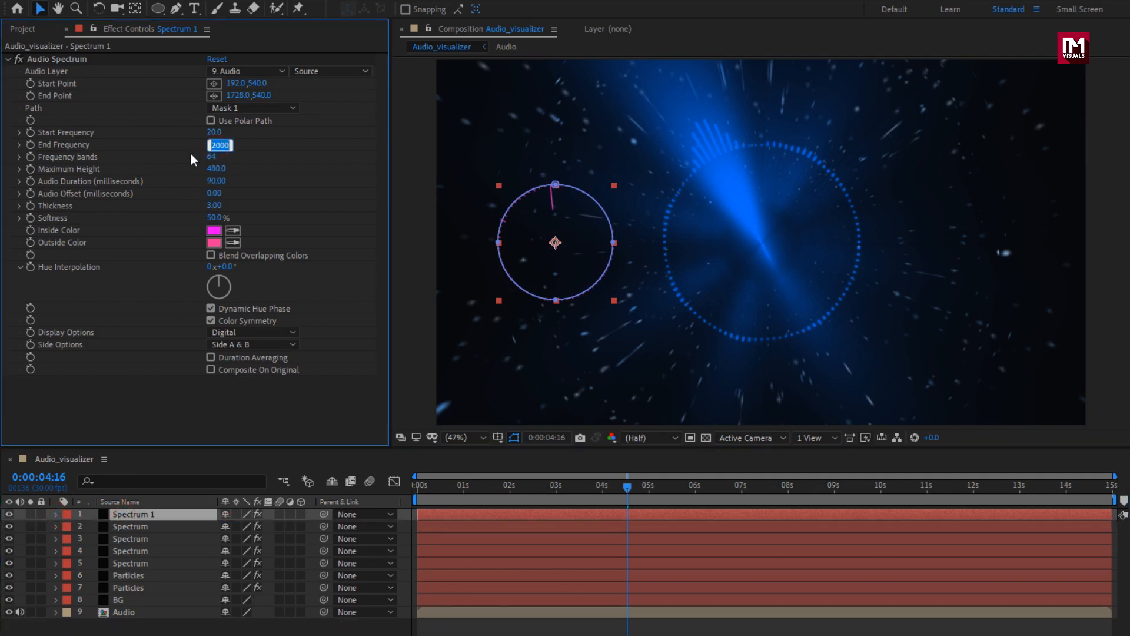
text(400)
key(Return)
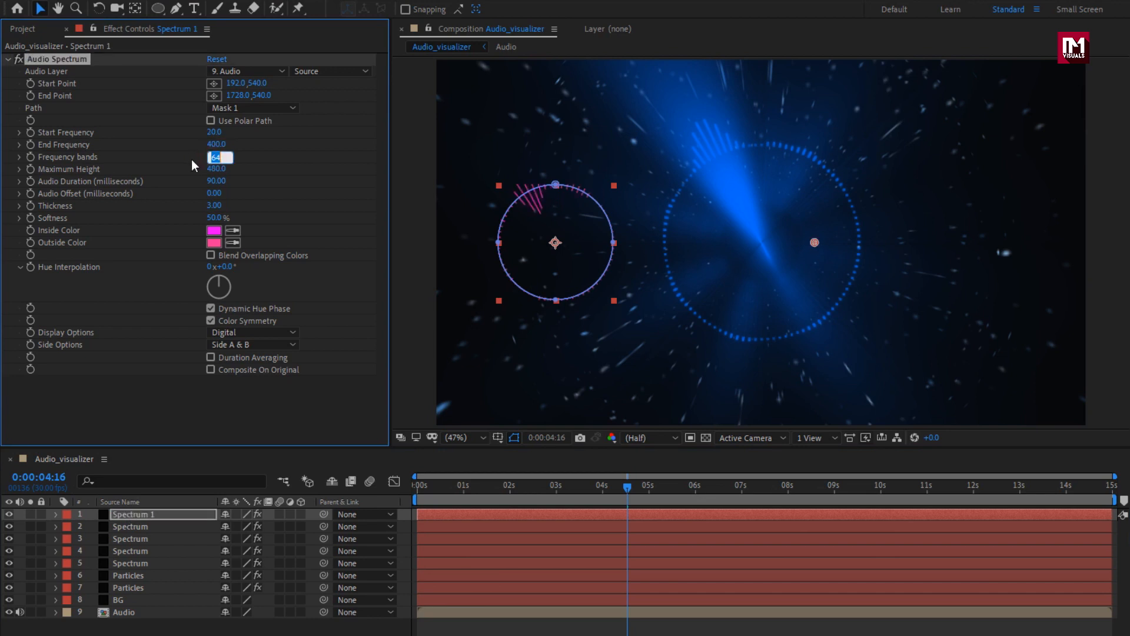
text(100)
key(Return)
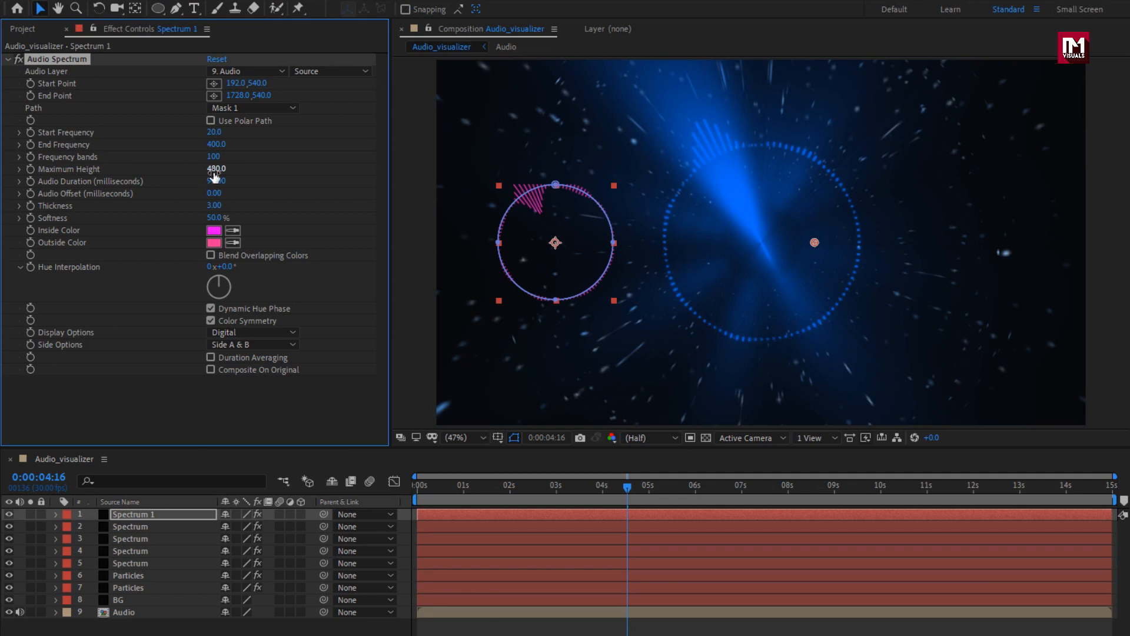
Step: Set the Audio Spectrum maximum height to 1200 and the audio duration to 100 milliseconds on Spectrum 1
click(215, 171)
text(1200)
key(Return)
click(216, 181)
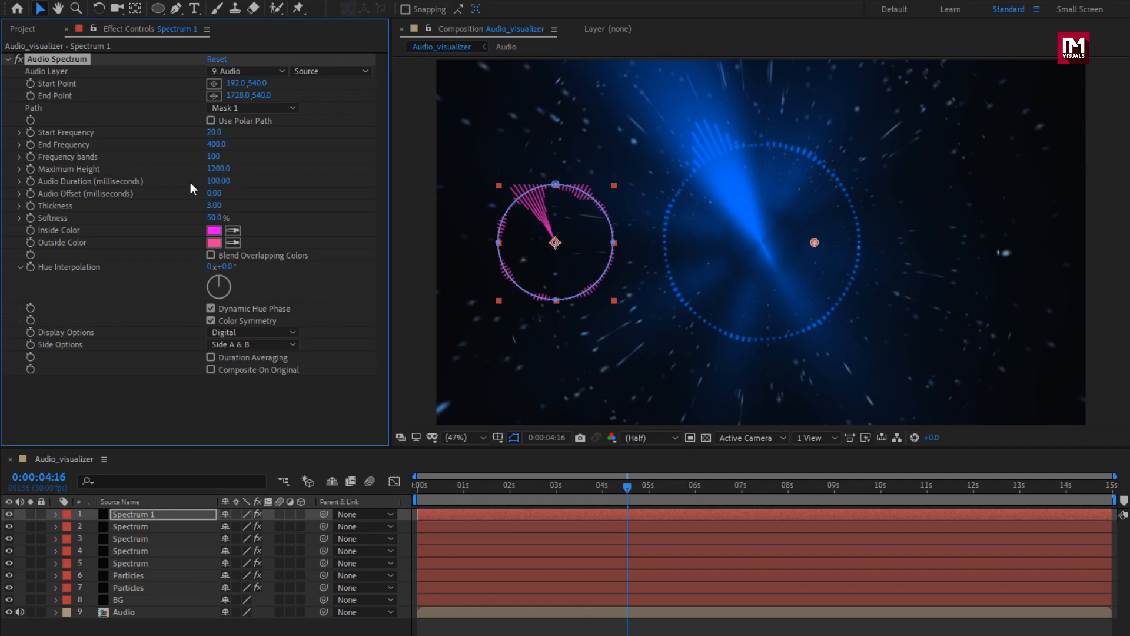
Step: Set the Audio Spectrum thickness to 1 and softness to 0% on Spectrum 1, and collapse the effect
click(212, 206)
text(1)
key(Return)
text(0)
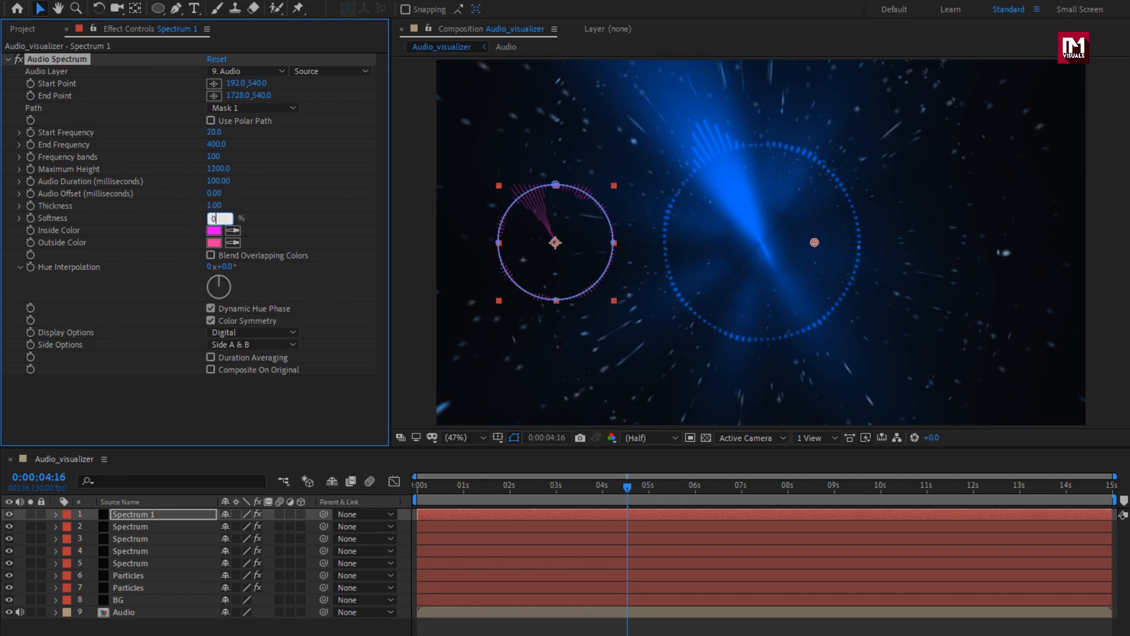
key(Return)
click(9, 59)
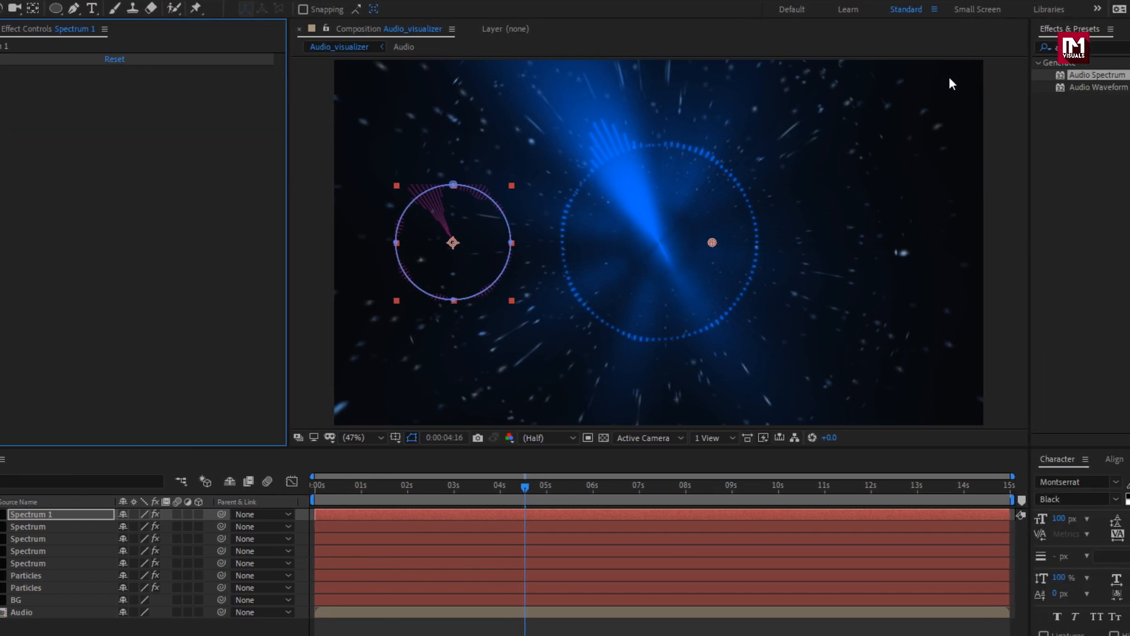
Step: Apply a Glow effect to Spectrum 1 with a threshold of 40% and a radius of 30
text(glow)
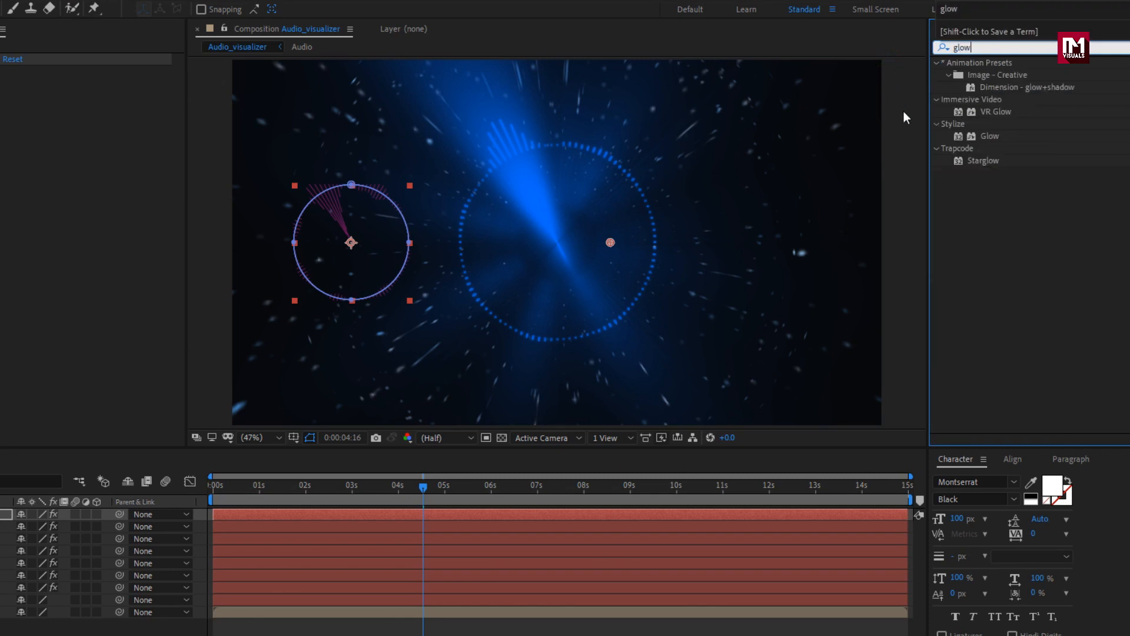
double_click(981, 136)
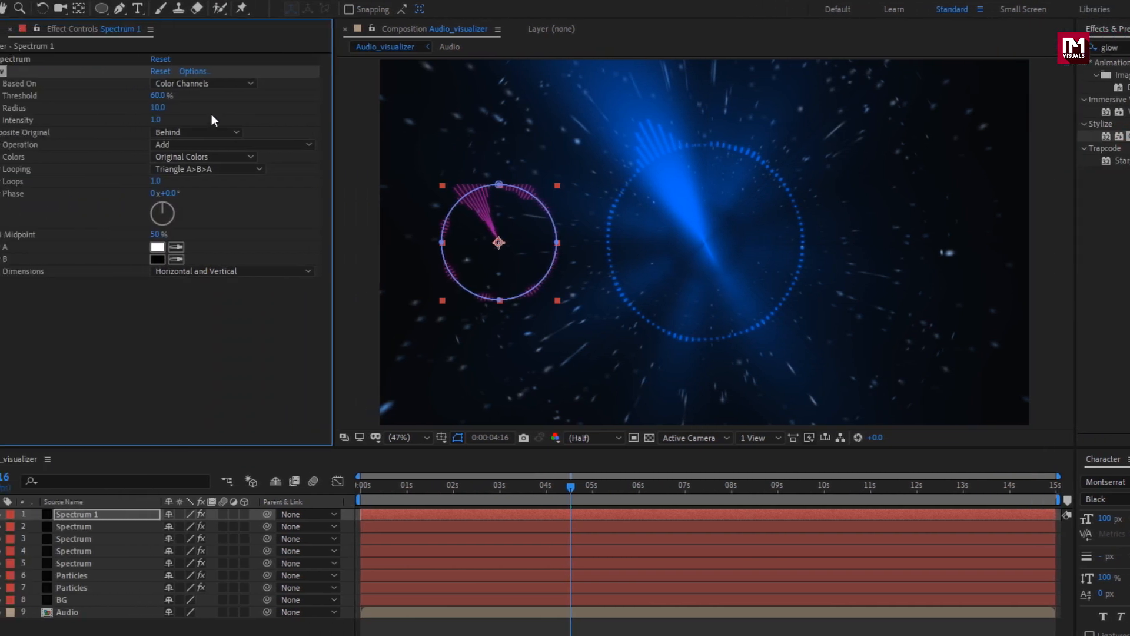
click(217, 96)
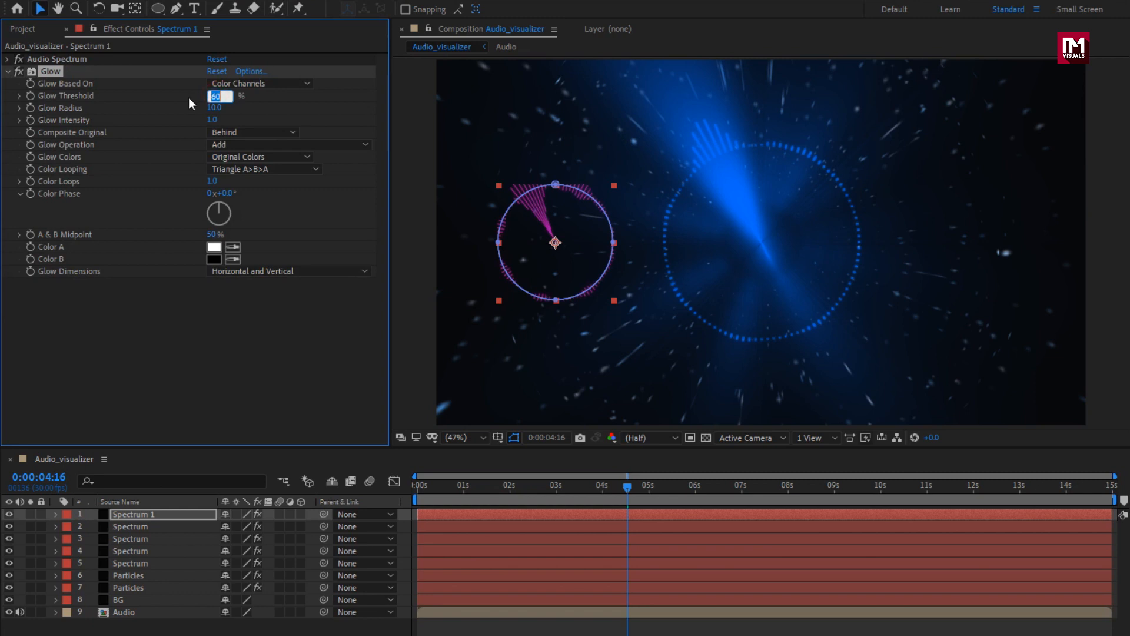
text(40)
key(Return)
text(30)
key(Return)
Step: Duplicate the Glow effect on Spectrum 1 twice
click(7, 71)
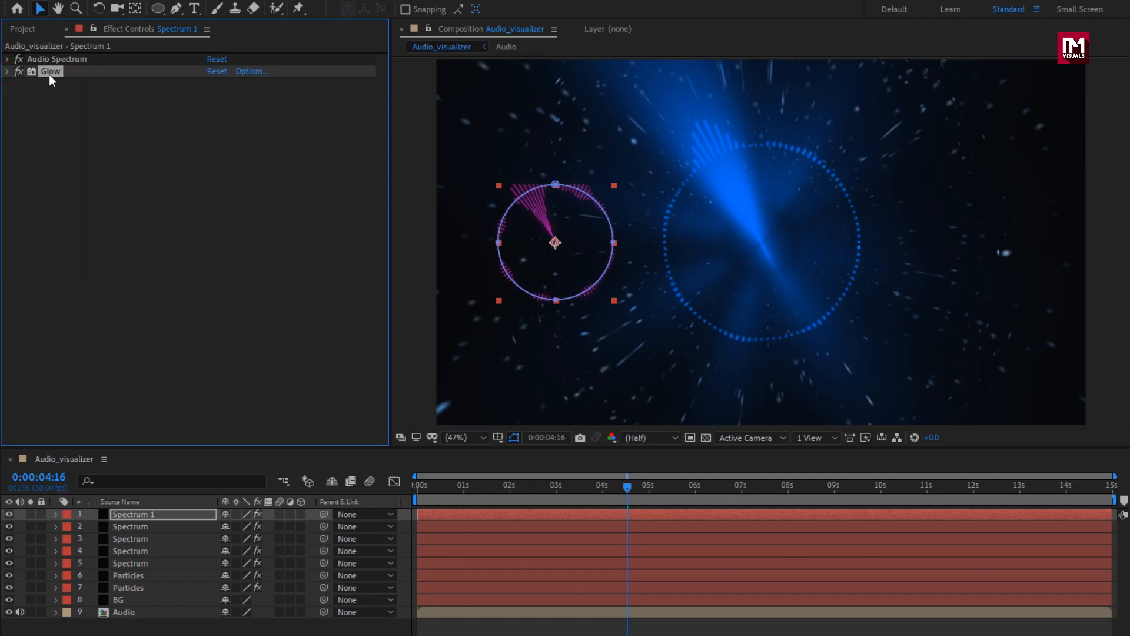
key(ctrl+d)
key(ctrl+d)
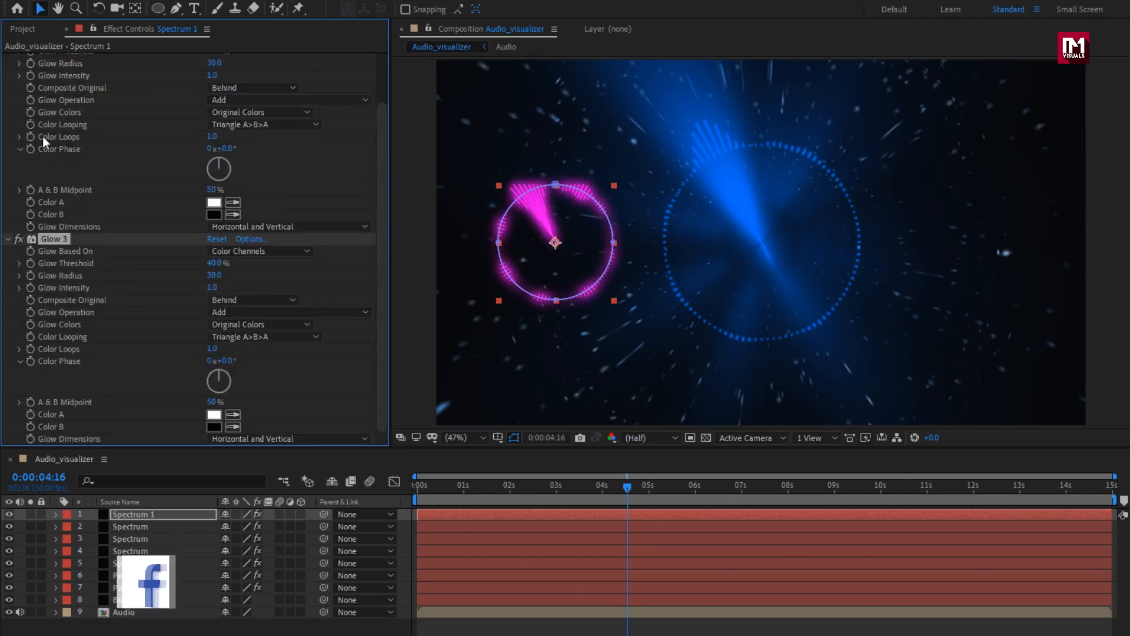
Step: Apply CC Radial Fast Blur to Spectrum 1 with an amount of 98
click(8, 239)
click(8, 84)
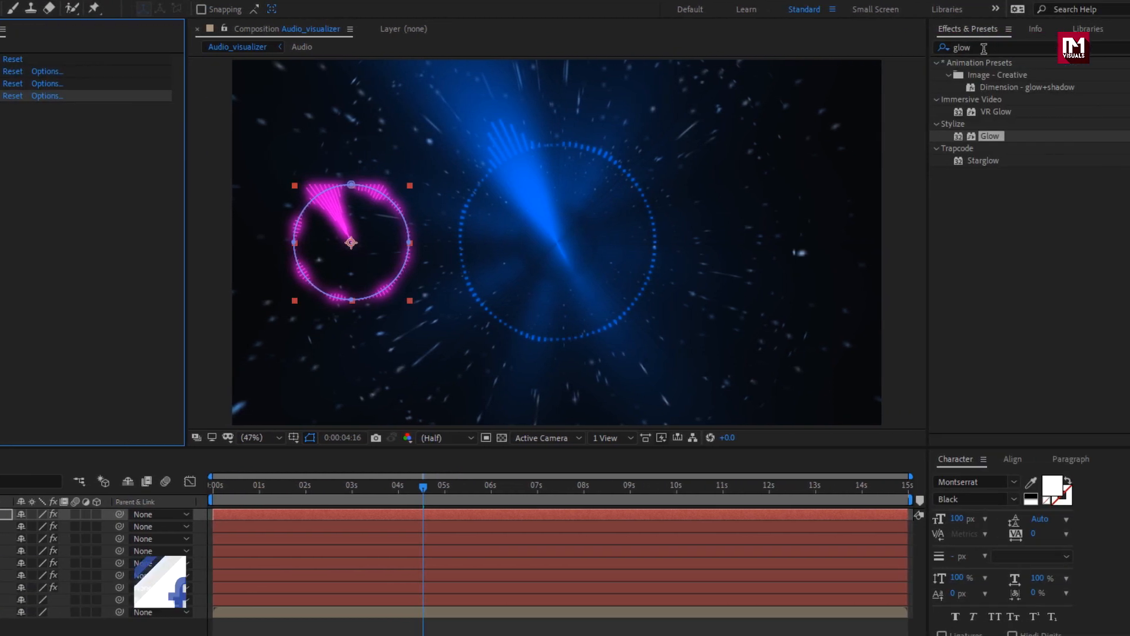
click(942, 50)
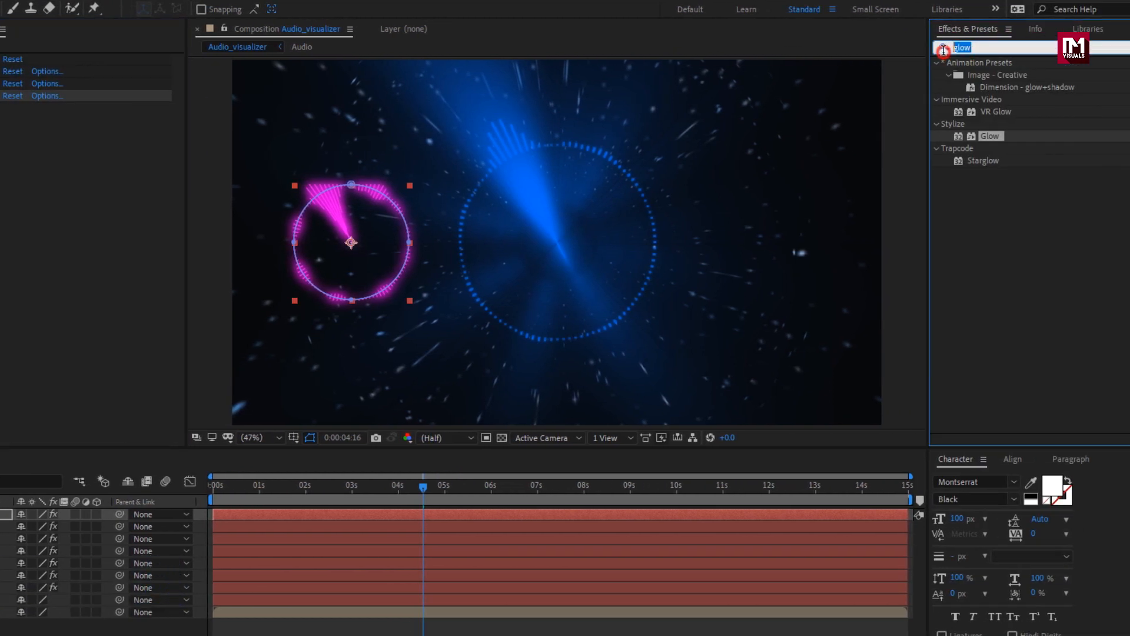
text(cc rad)
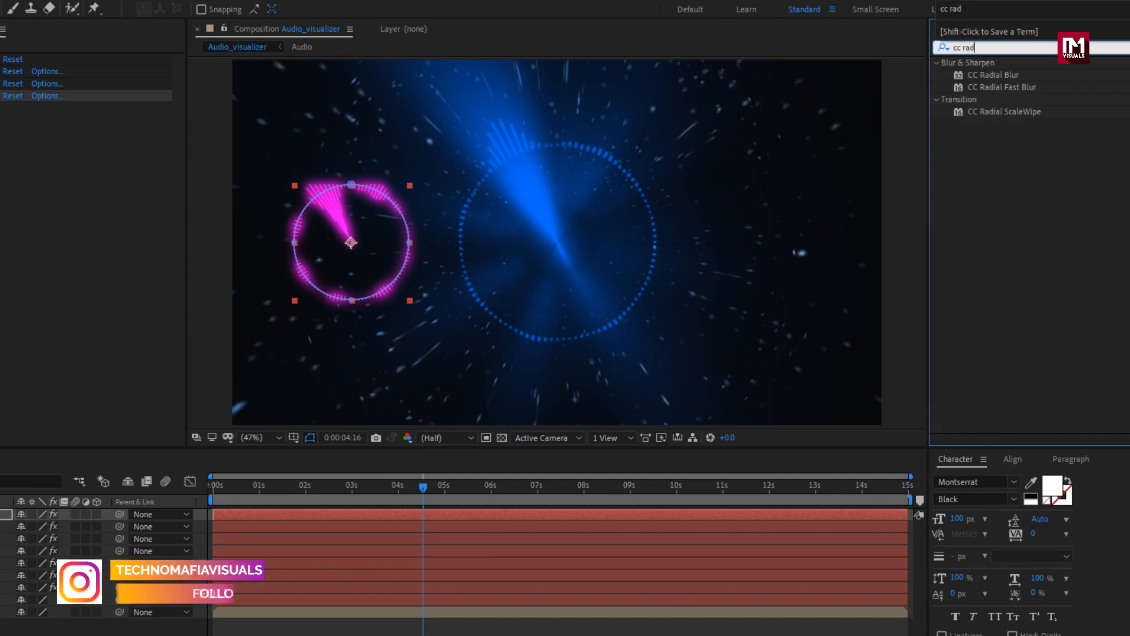
double_click(992, 89)
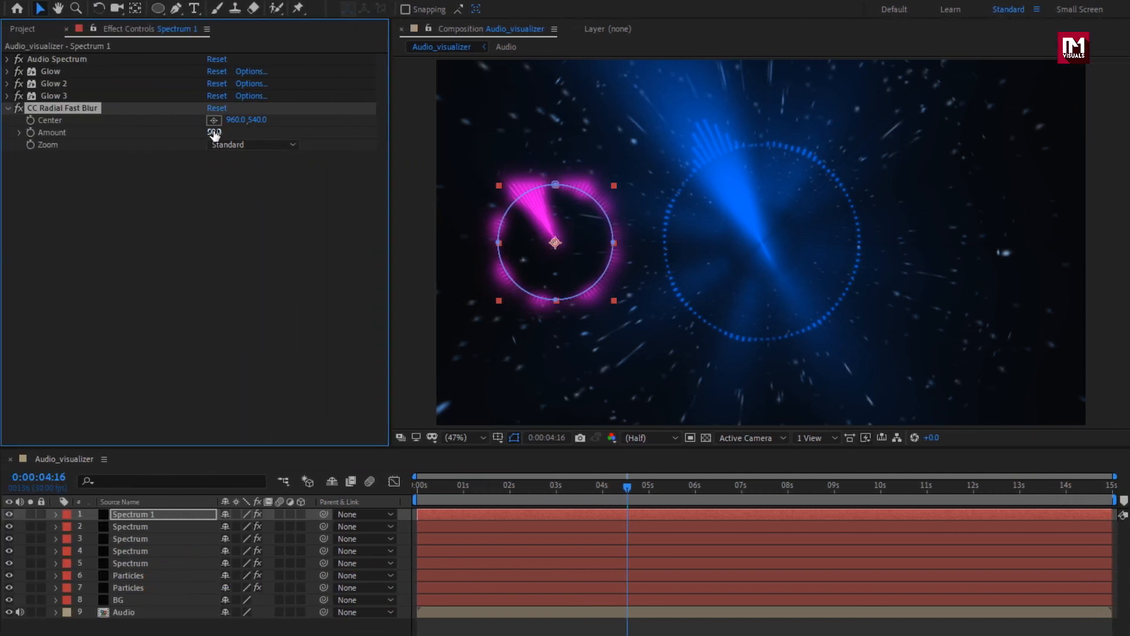
click(215, 133)
text(98)
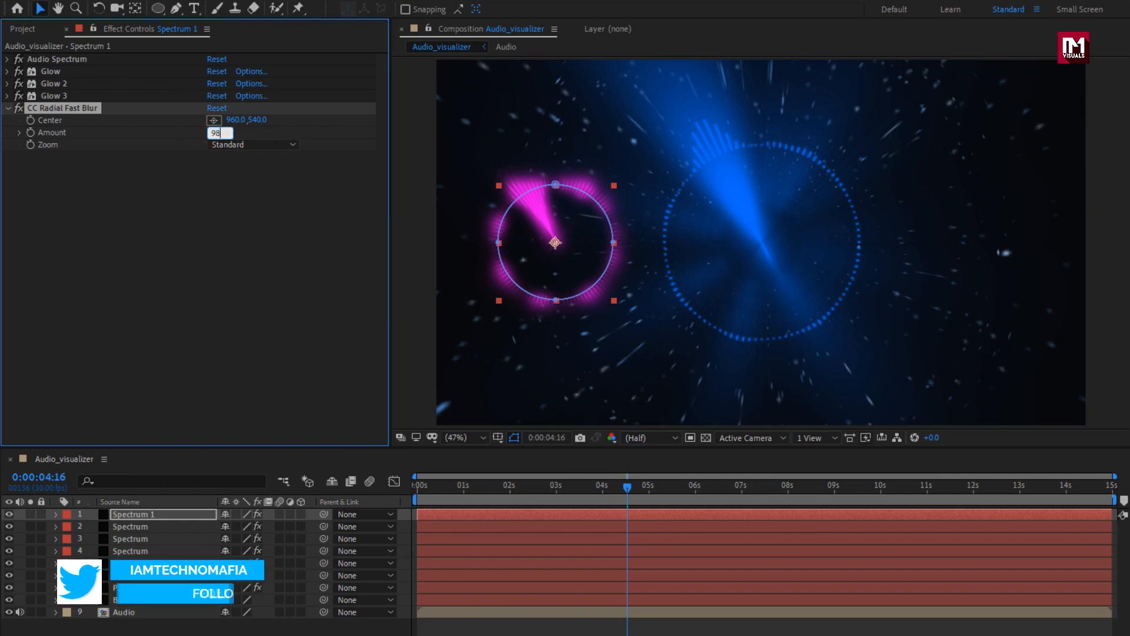
key(Return)
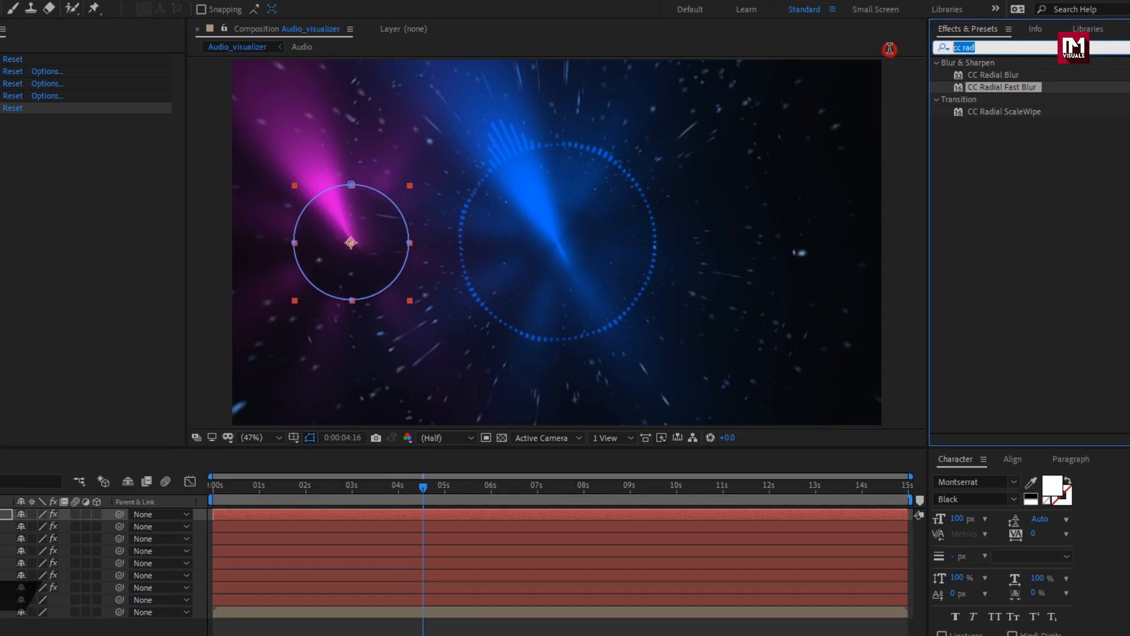
Step: Apply a Fill effect to Spectrum 1, sampling its color from the blue beam of the large central spectrum
text(fill)
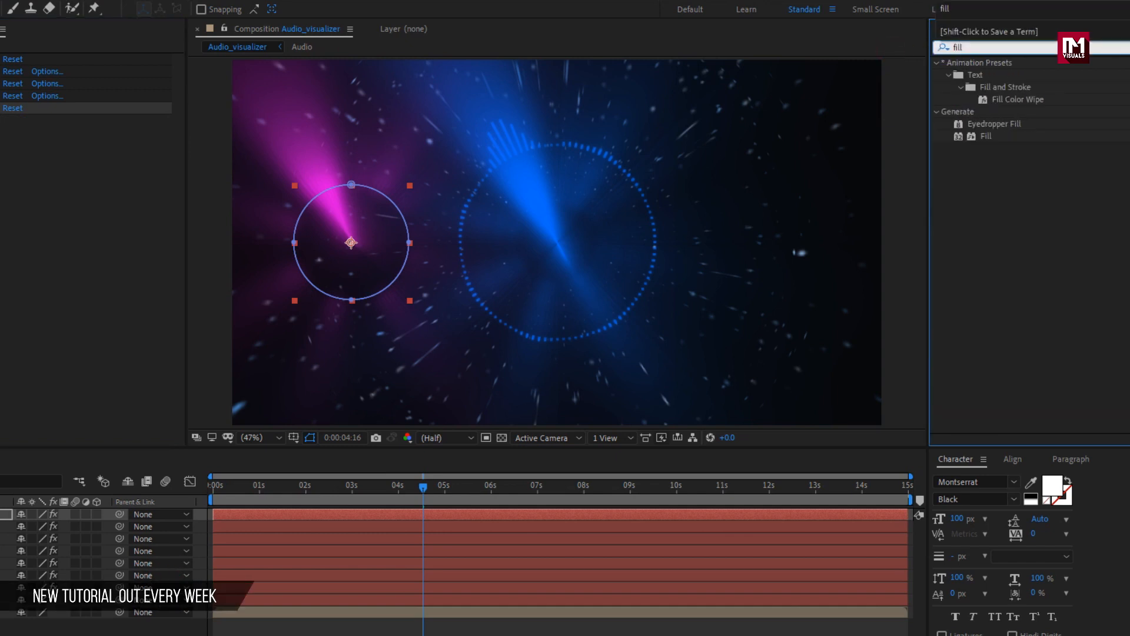
double_click(983, 137)
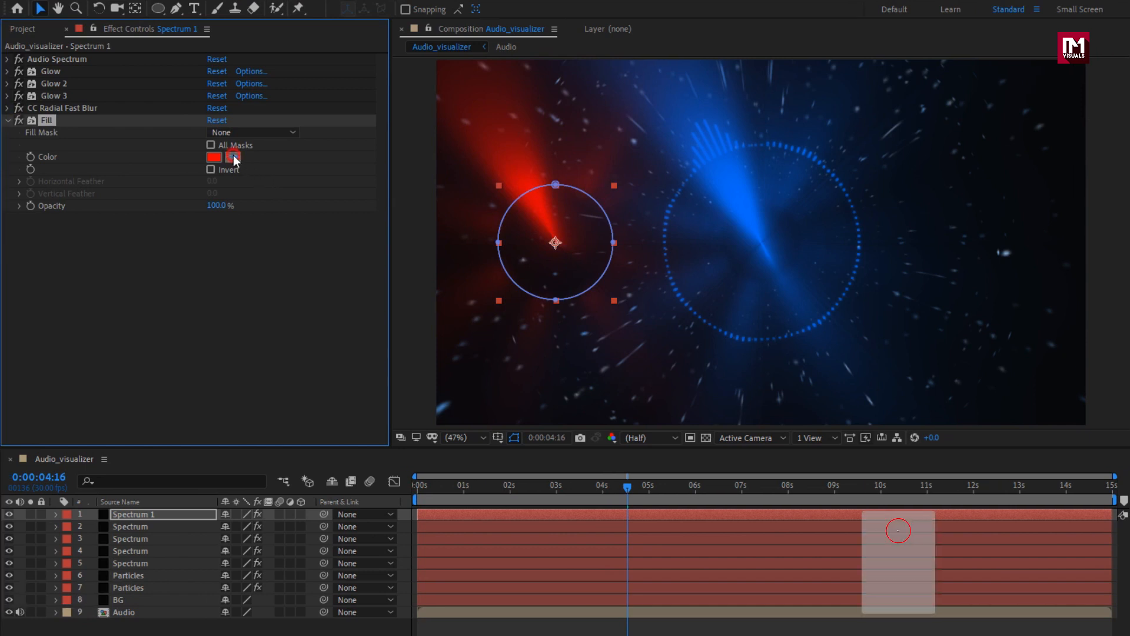
click(28, 157)
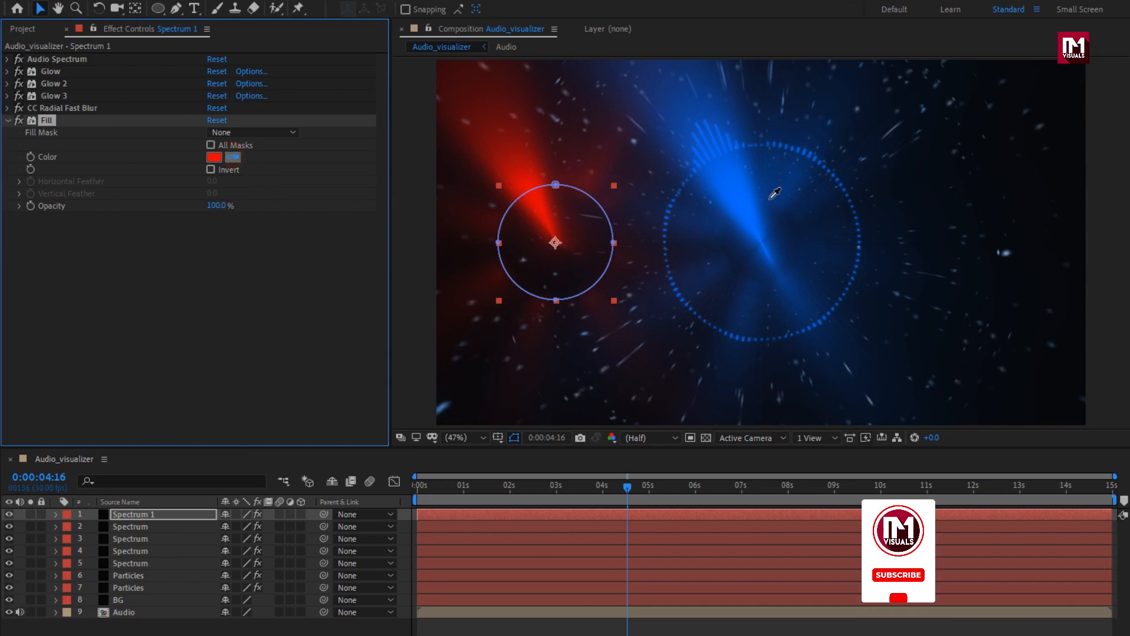
click(748, 205)
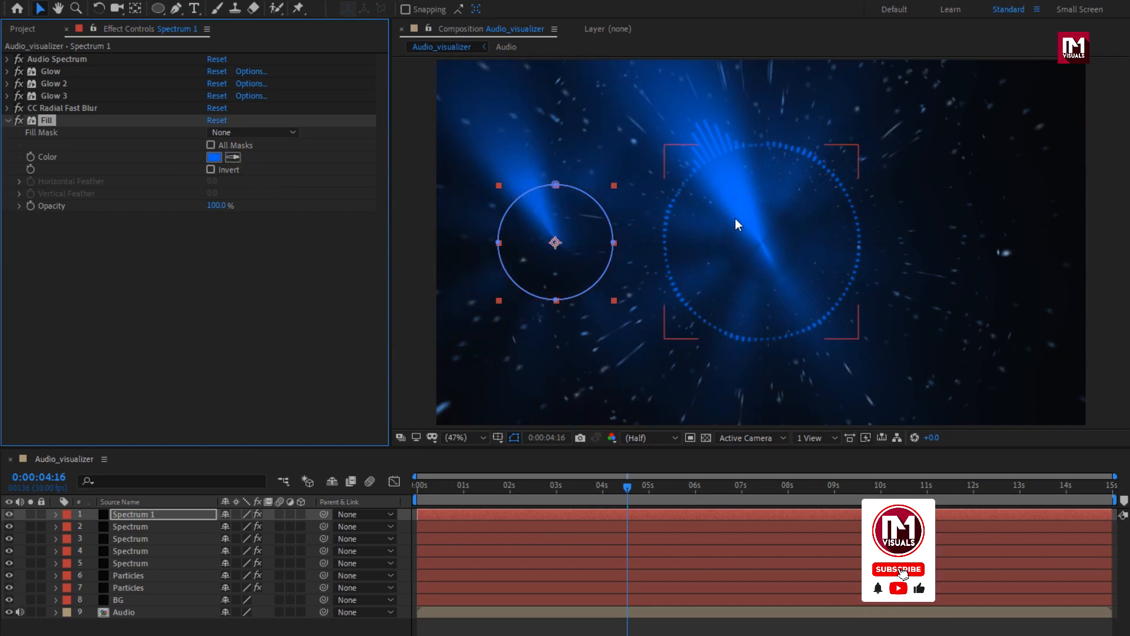
click(446, 485)
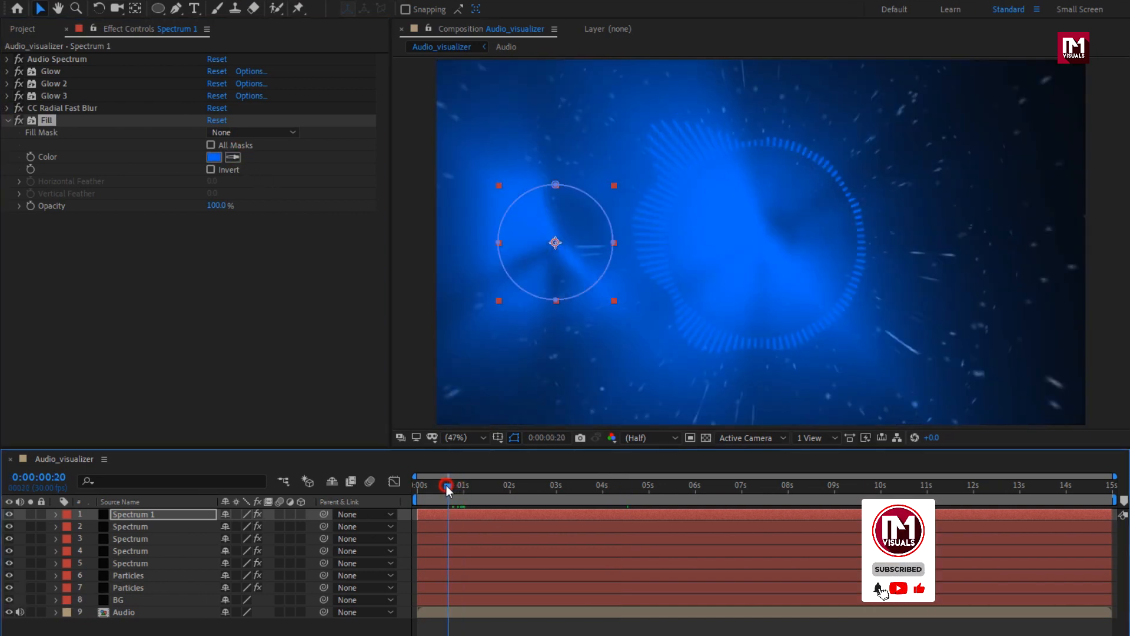
drag(446, 485, 646, 476)
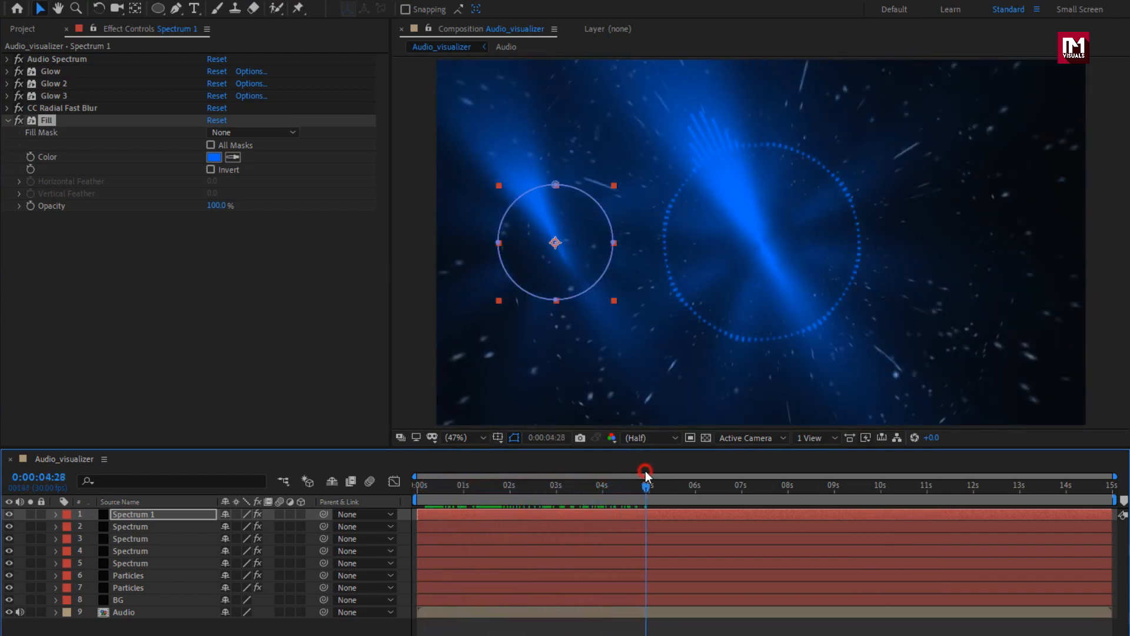
click(8, 121)
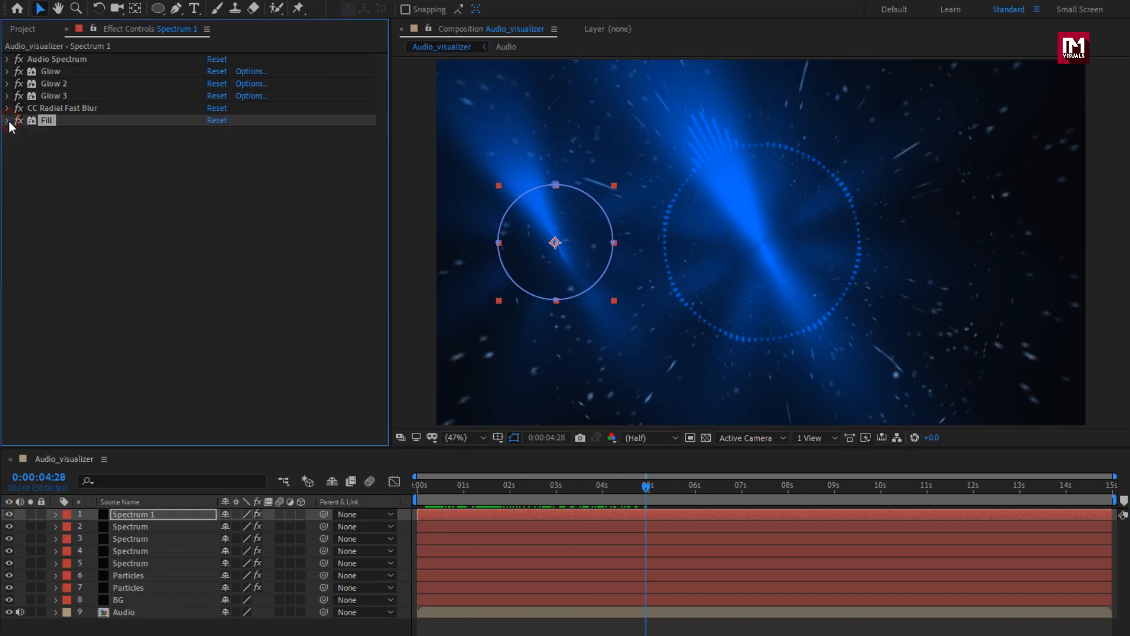
Step: Duplicate Spectrum 1 and draw a slightly larger circular mask on the copy, concentric with the existing circle
click(129, 513)
key(ctrl+d)
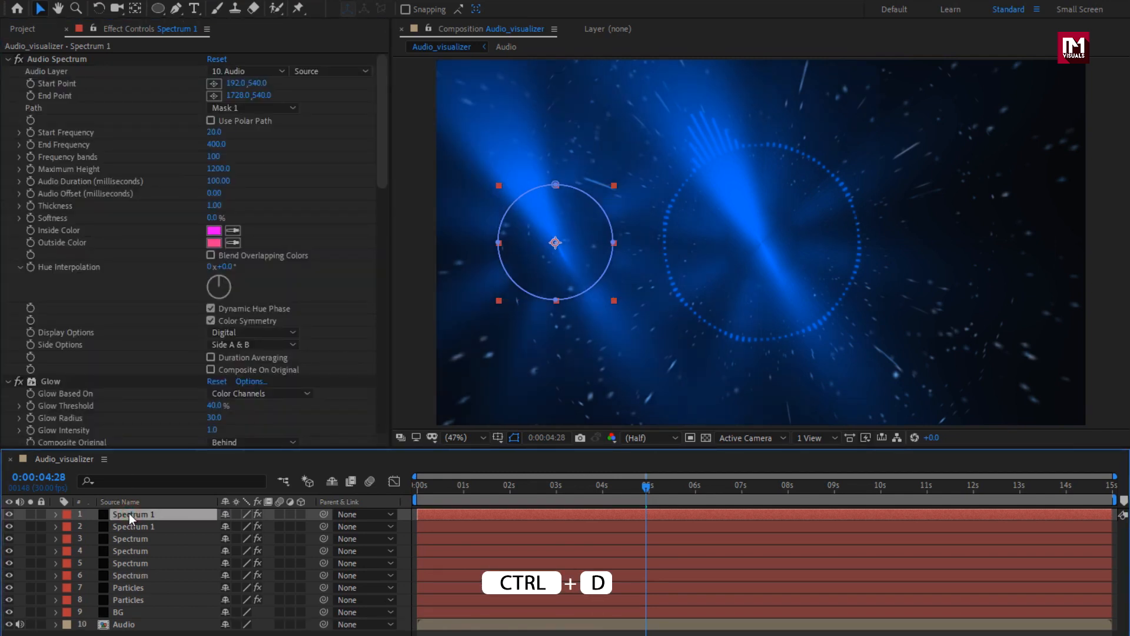
click(158, 9)
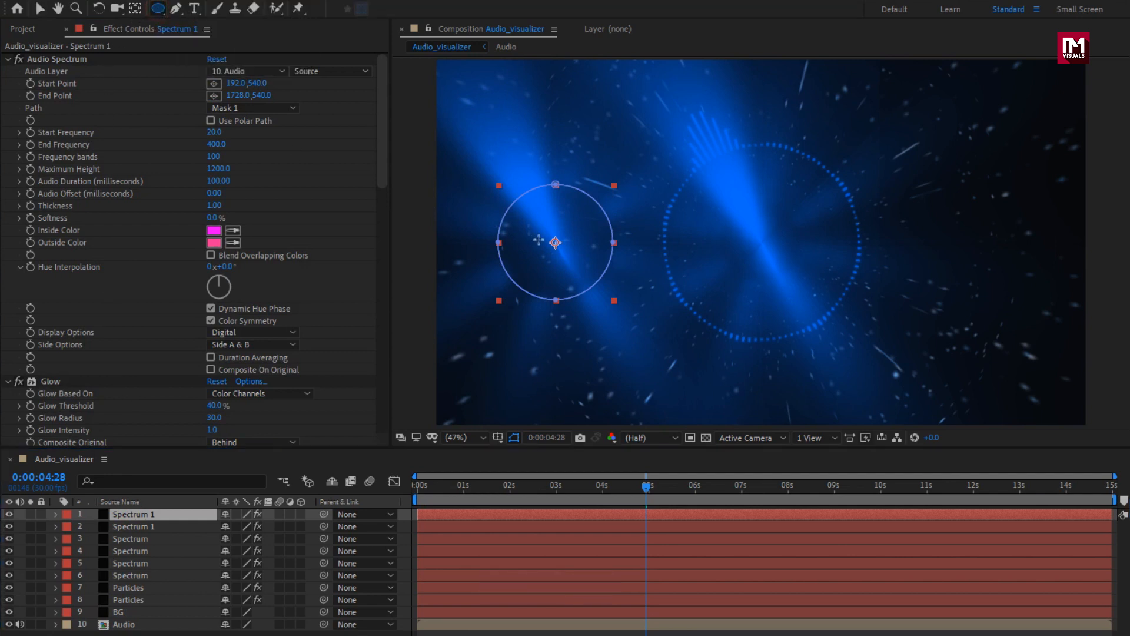
click(557, 239)
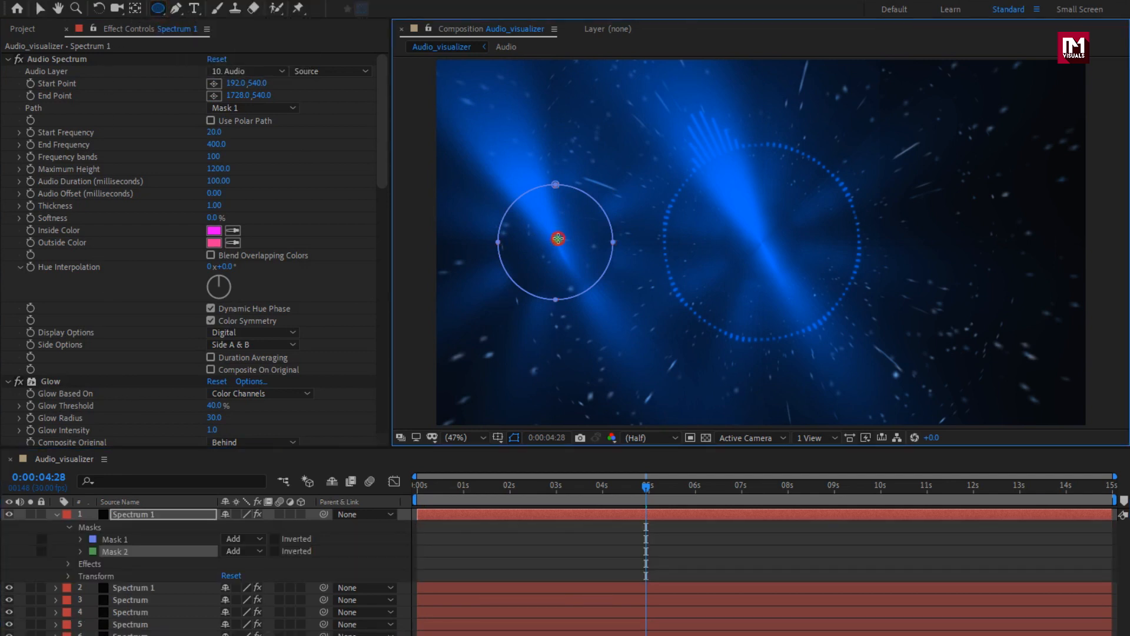
drag(557, 239, 626, 203)
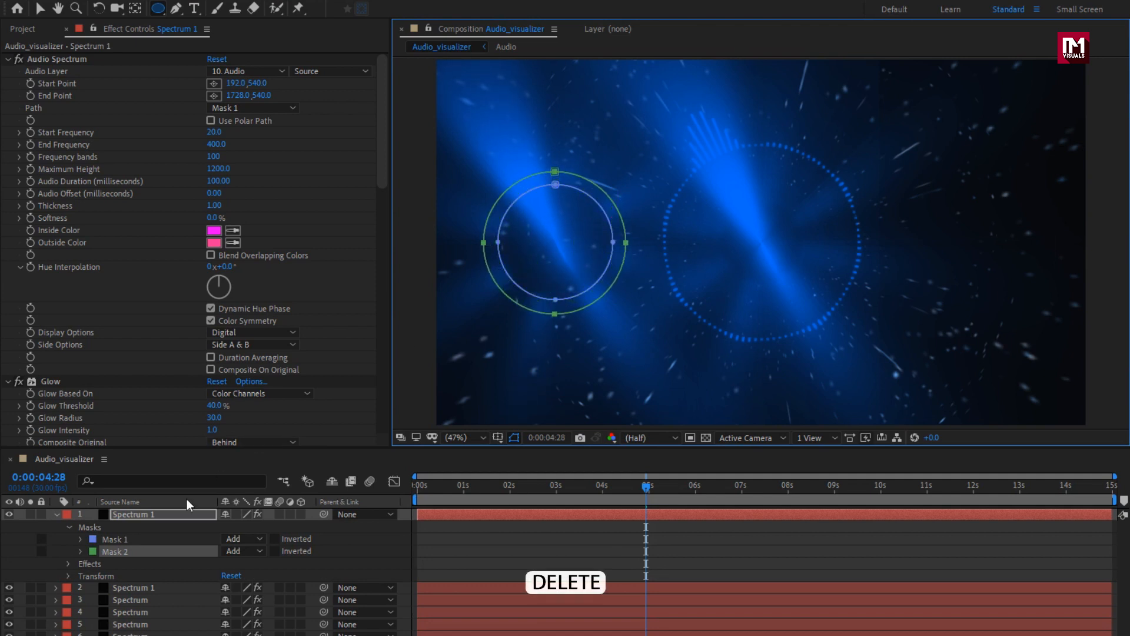
Step: Delete Mask 1 from the top Spectrum 1 layer and set its Audio Spectrum path to Mask 2
click(107, 540)
key(Delete)
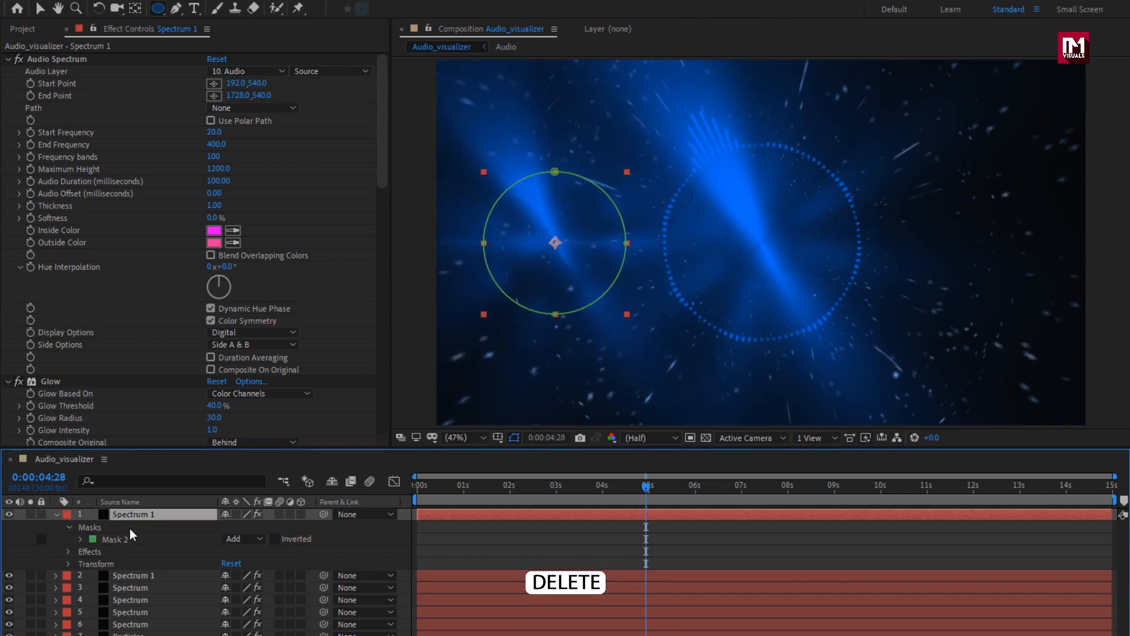
click(234, 112)
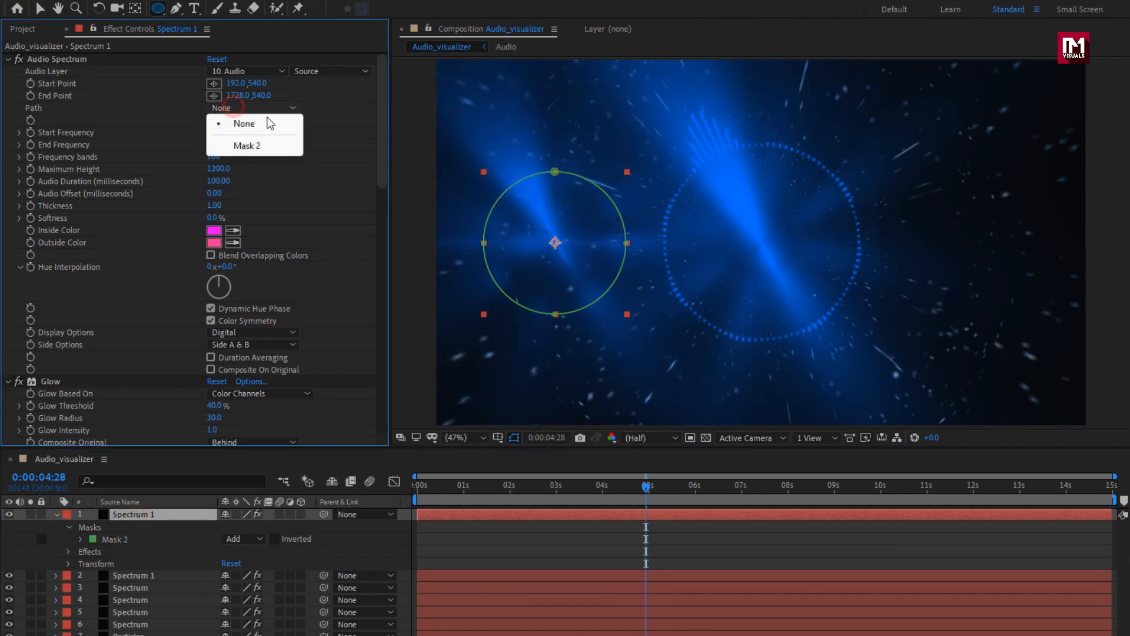
click(272, 145)
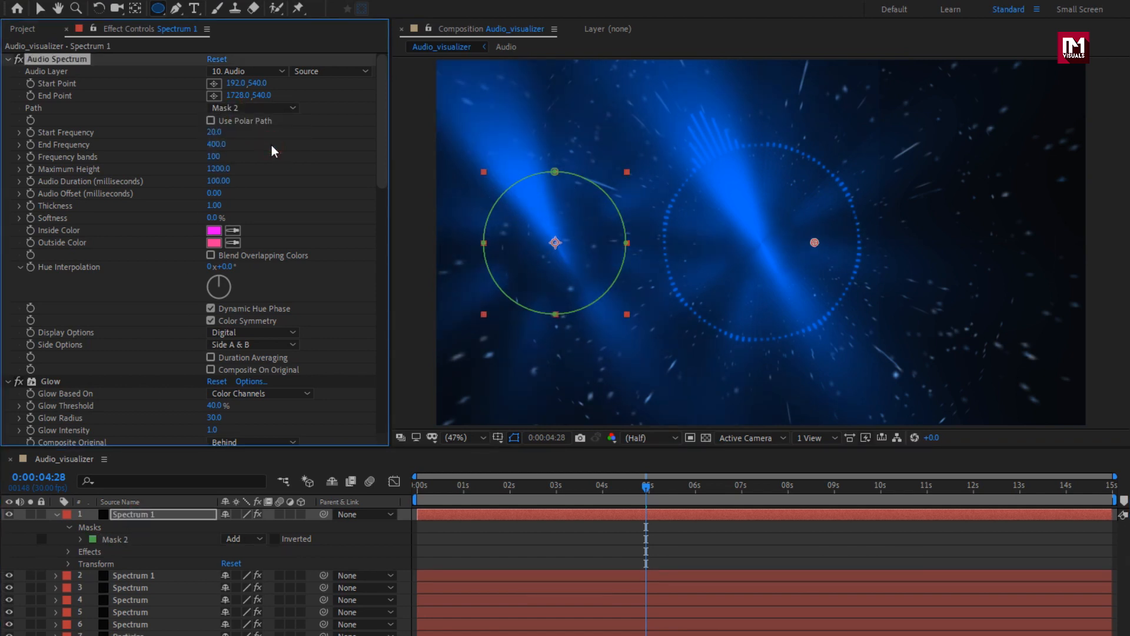
Step: Set the Audio Spectrum maximum height to 800 and softness to 10% on the top Spectrum 1 layer
click(218, 169)
text(800)
key(Return)
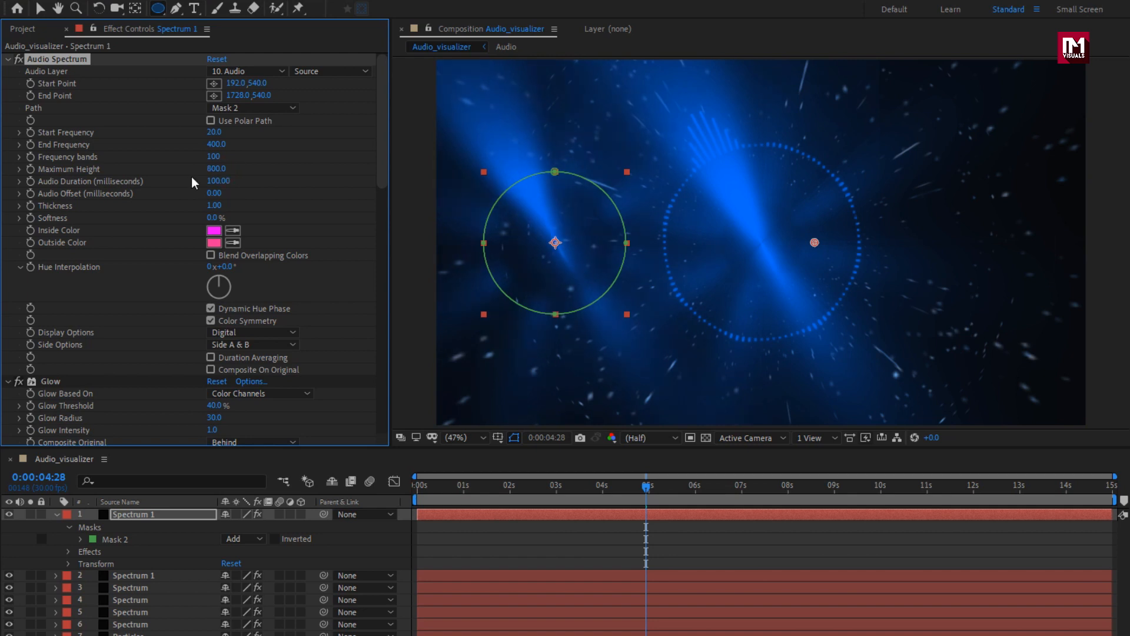
click(212, 218)
text(10)
key(Return)
click(8, 59)
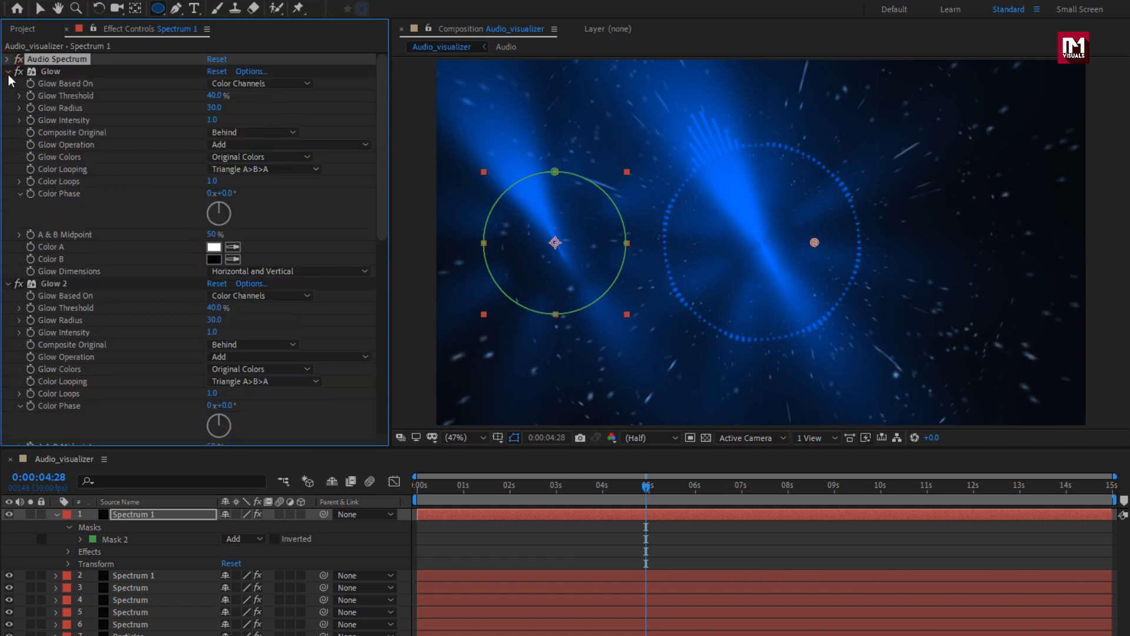
Step: Delete the CC Radial Fast Blur, Glow 2 and Glow 3 effects from the top Spectrum 1 layer and collapse the remaining effects
click(8, 73)
click(7, 83)
click(8, 96)
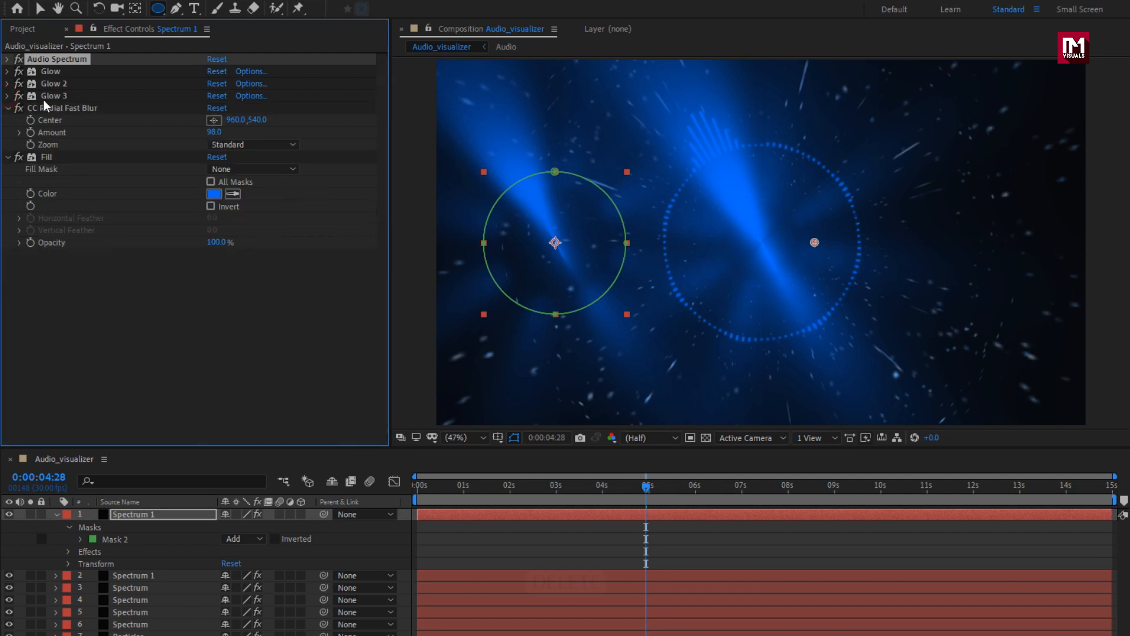
click(50, 96)
shift+click(50, 109)
key(Delete)
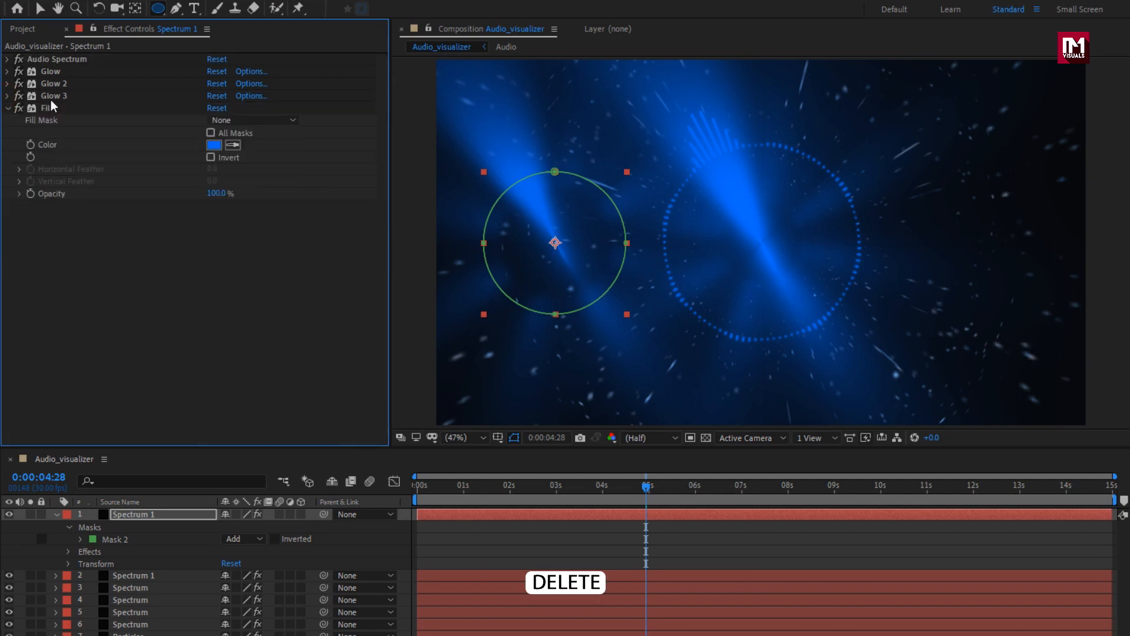
click(47, 84)
key(Delete)
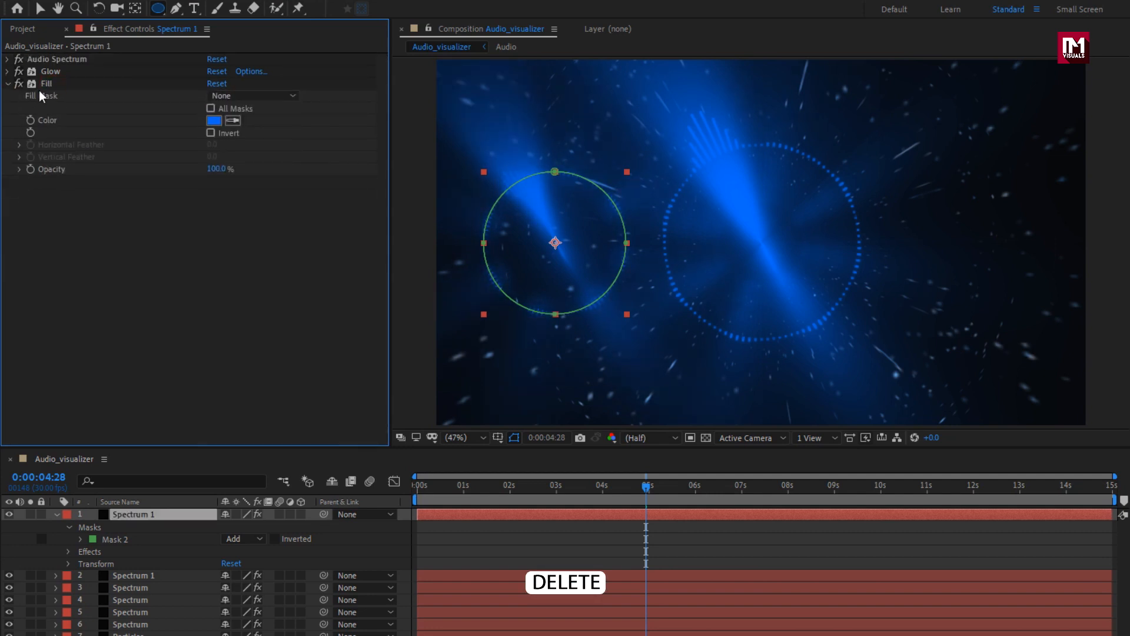
click(8, 83)
Step: Set the remaining Glow effect's threshold to 60% and its radius to 10 on the top Spectrum 1 layer
click(47, 72)
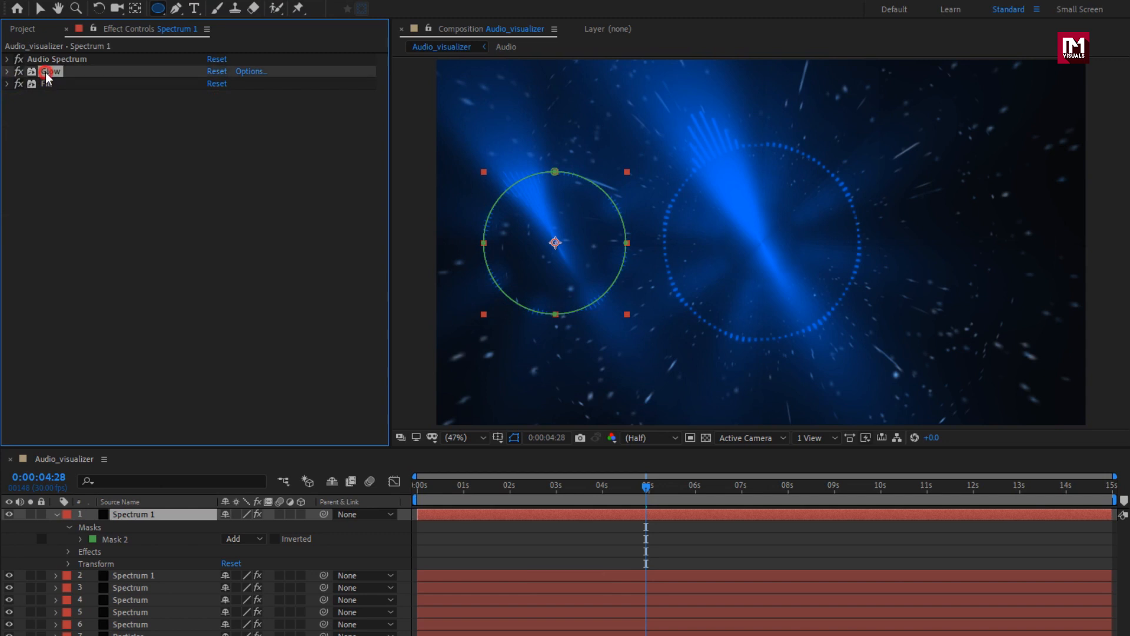
click(9, 72)
click(212, 97)
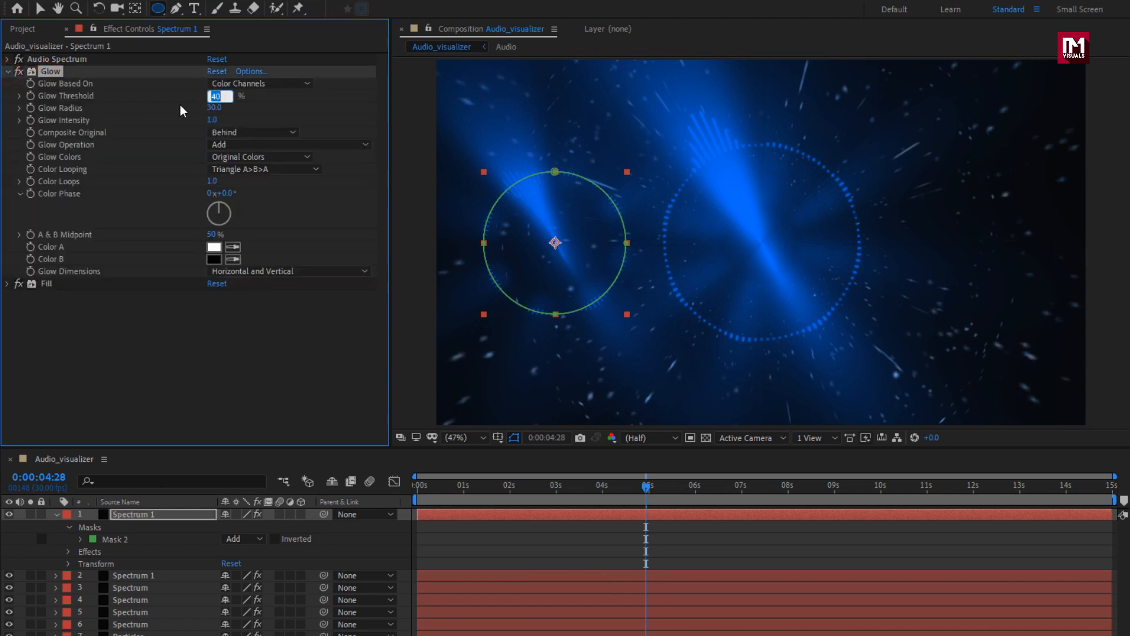
text(60)
key(Return)
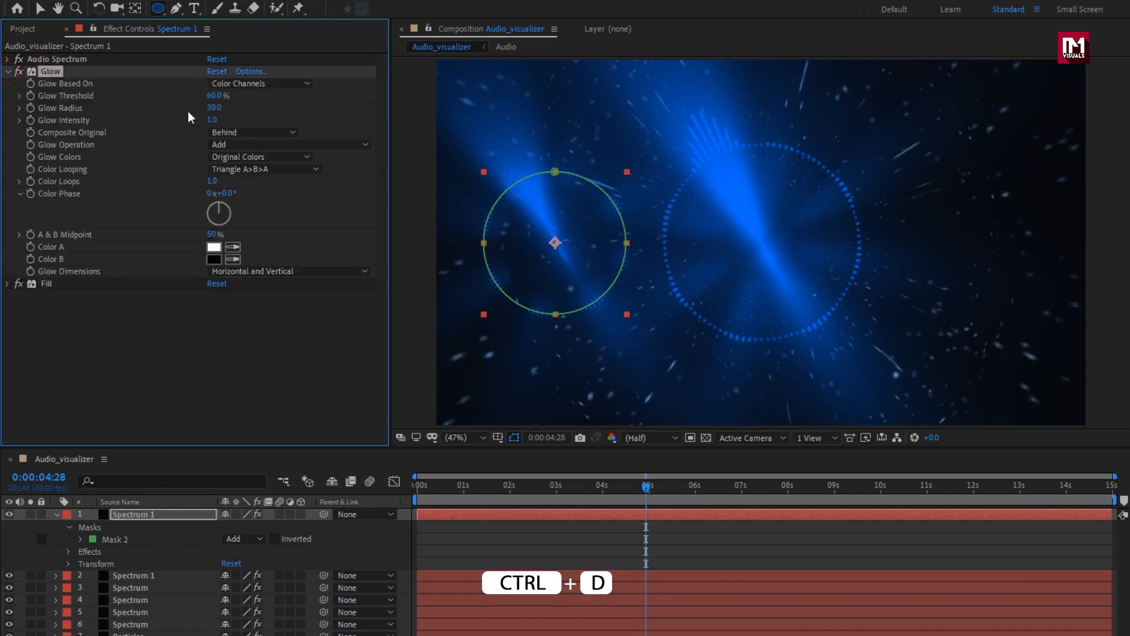
click(211, 108)
text(10)
key(Return)
click(7, 71)
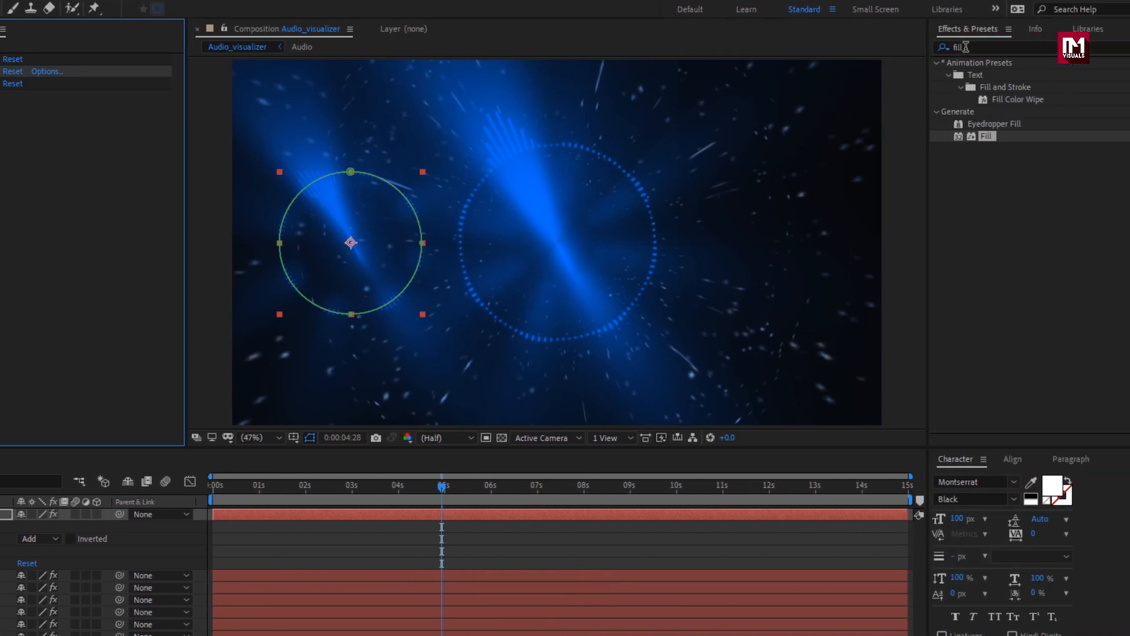
Step: Apply Minimax to the top Spectrum 1 layer with the Alpha and Color channel and a radius of 1, and place it above Glow
text(mini)
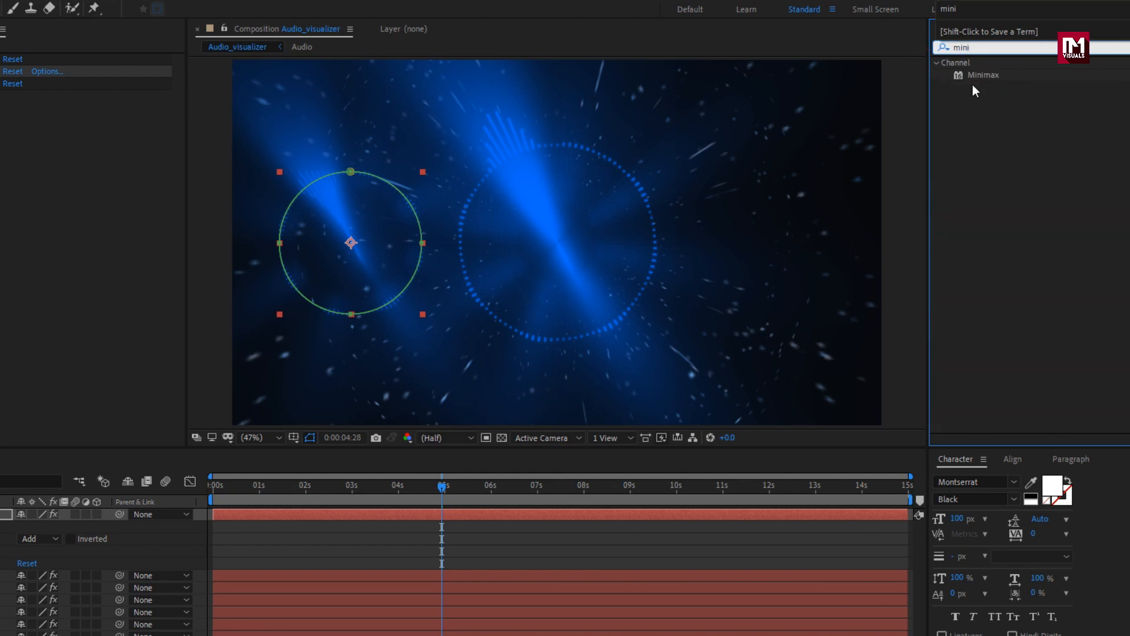
double_click(983, 76)
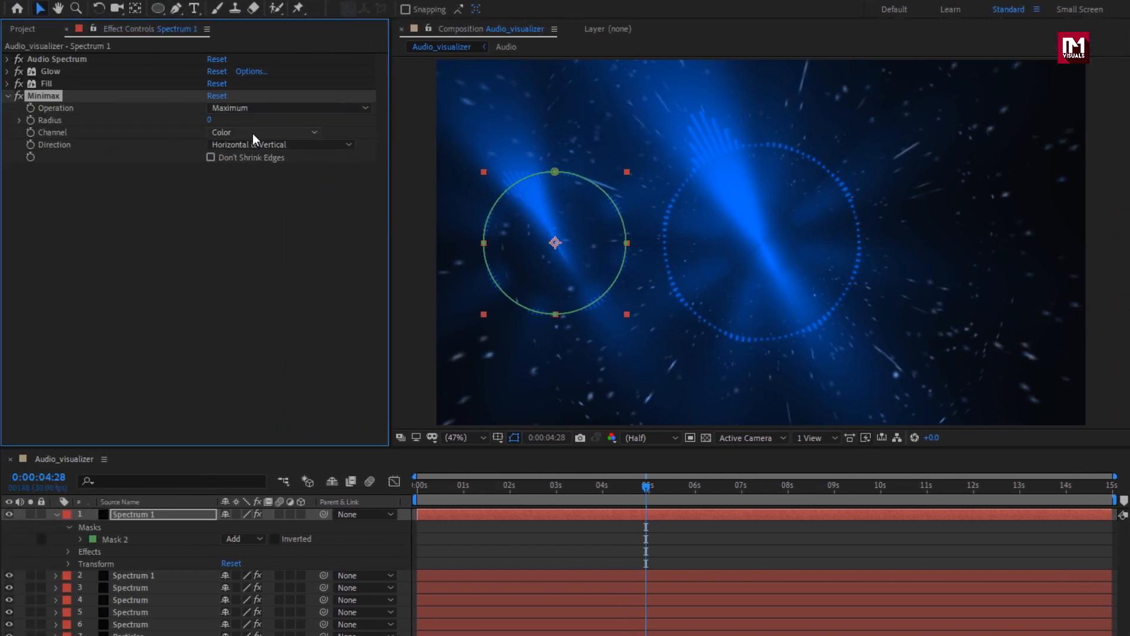
click(50, 132)
click(259, 163)
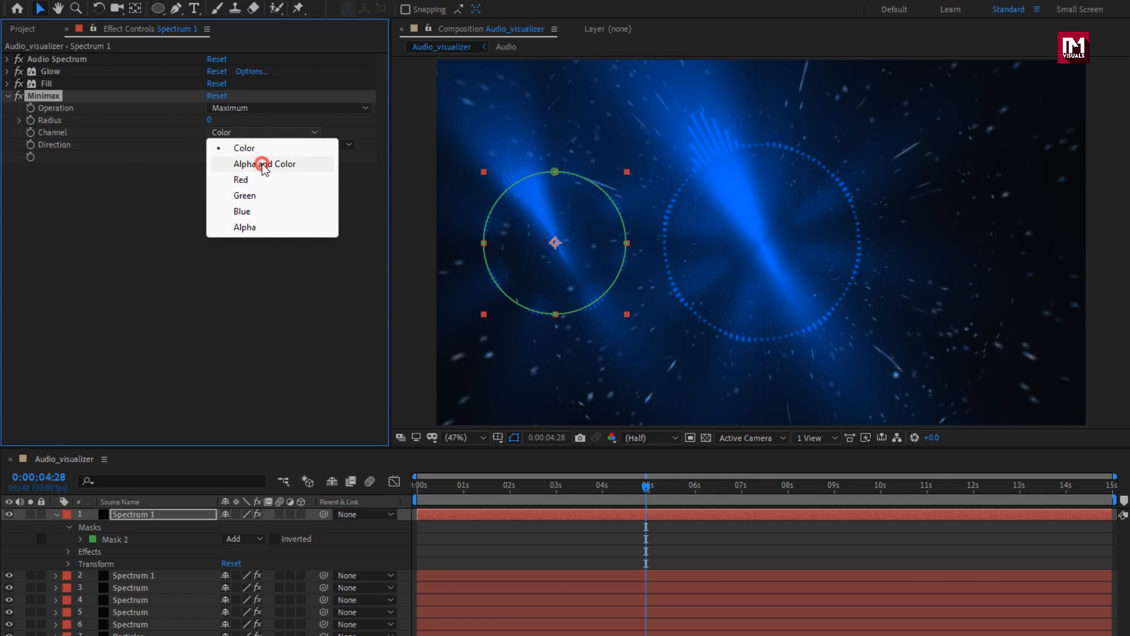
click(210, 120)
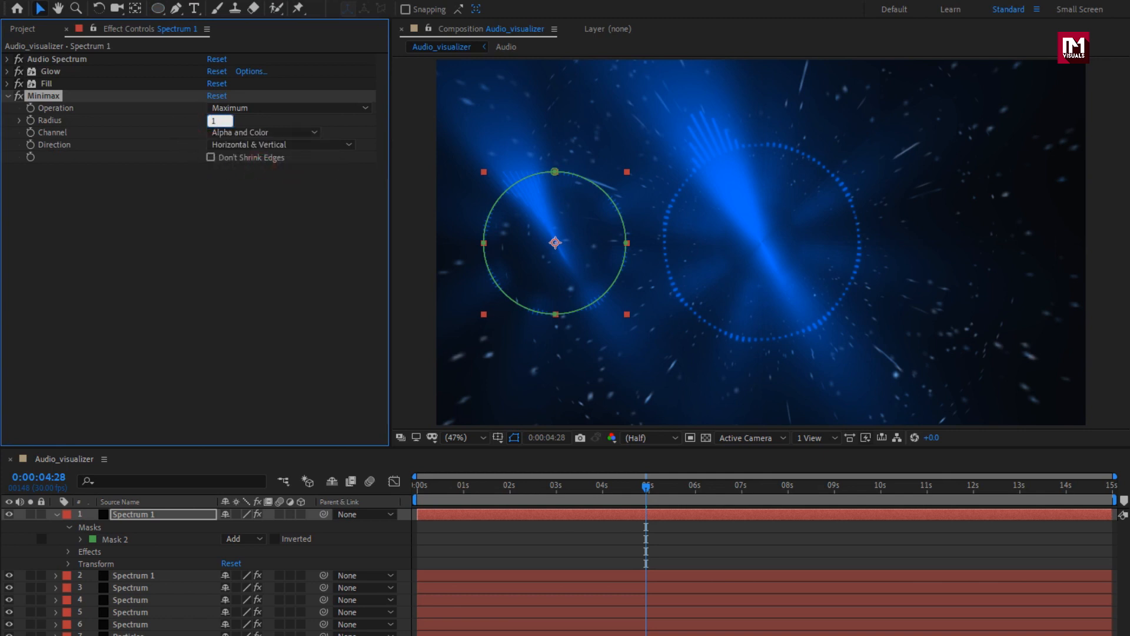
text(1)
key(Return)
click(9, 96)
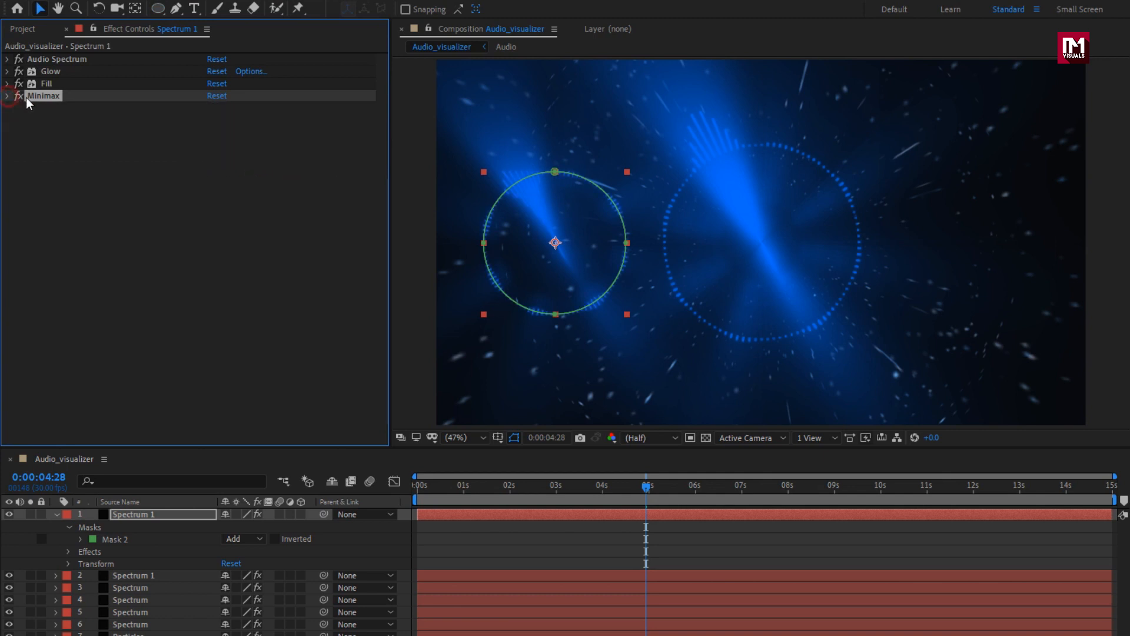
drag(35, 96, 42, 71)
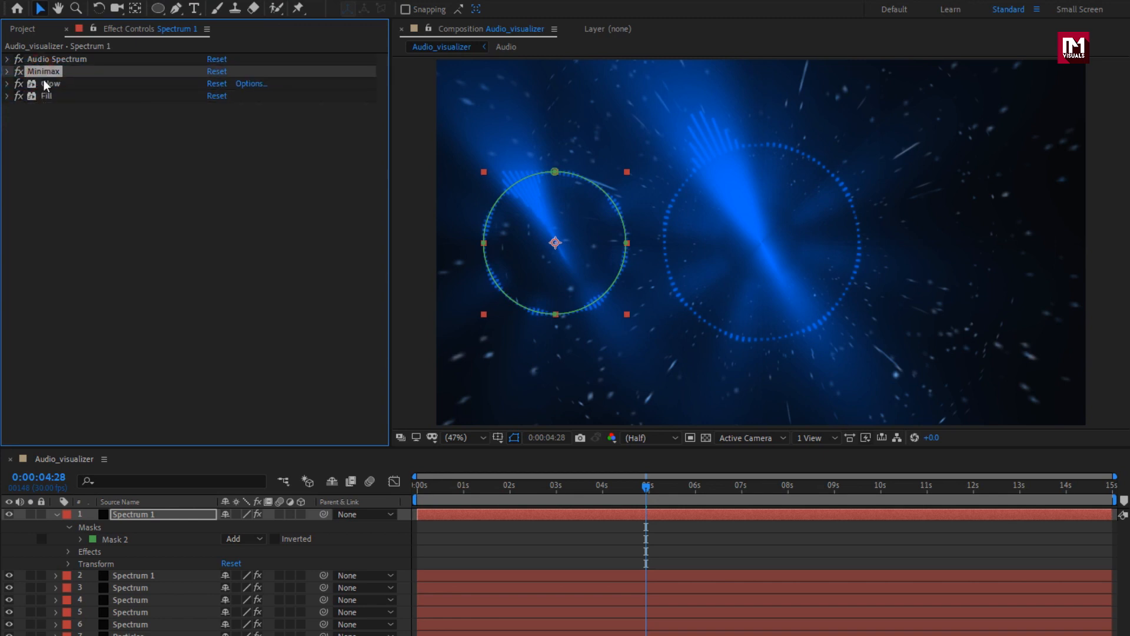
Step: Set the Mask 2 expansion to 150 pixels on the top Spectrum 1 layer and preview other times in the composition
drag(442, 489, 478, 489)
click(166, 515)
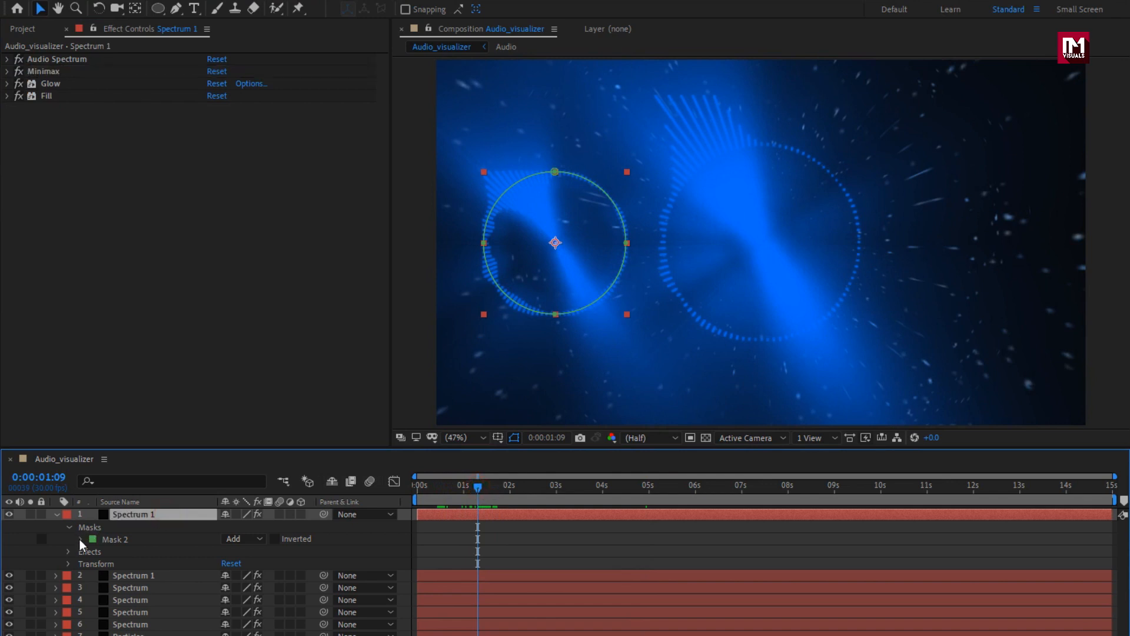
click(81, 539)
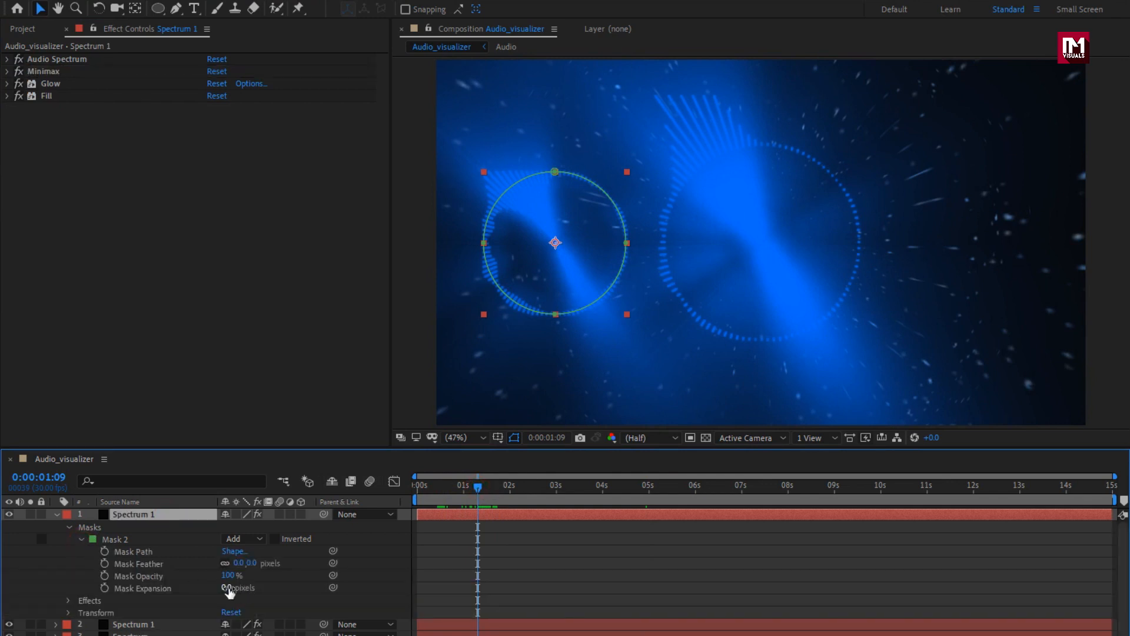
drag(227, 588, 314, 580)
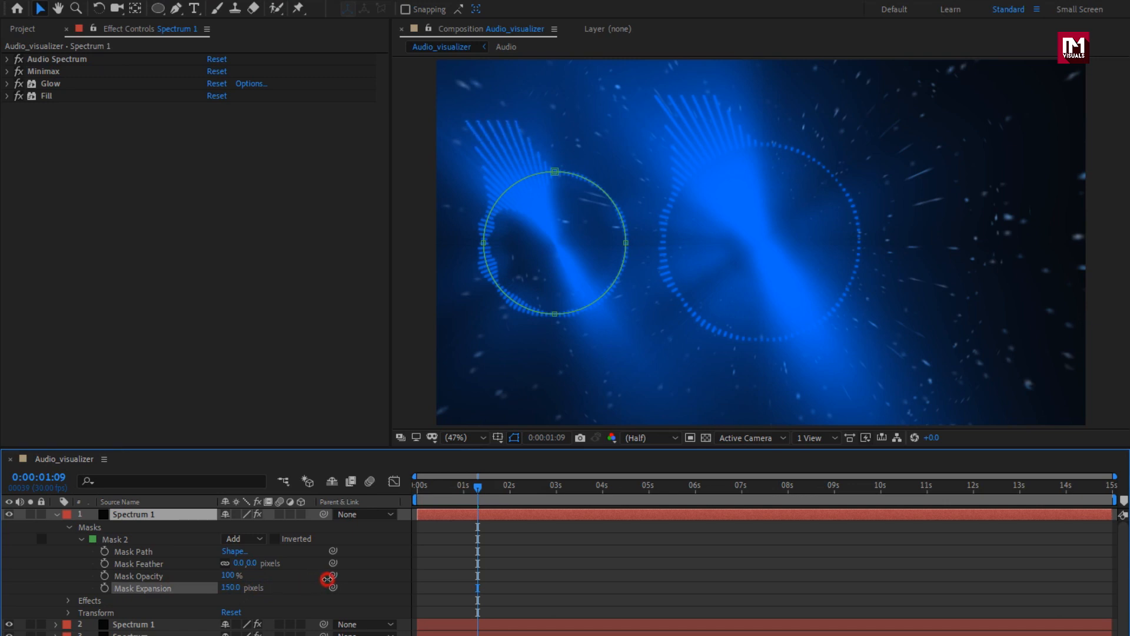
drag(327, 579, 327, 579)
drag(422, 501, 580, 505)
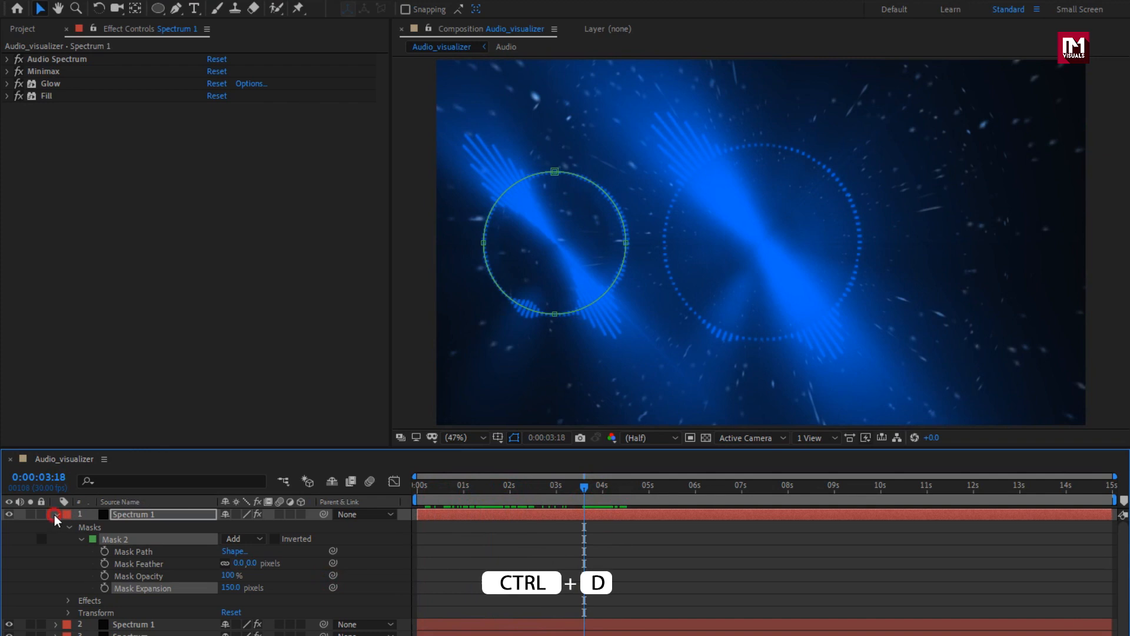
Step: Duplicate both Spectrum 1 layers and stack the two duplicates together above the originals
click(54, 514)
click(134, 515)
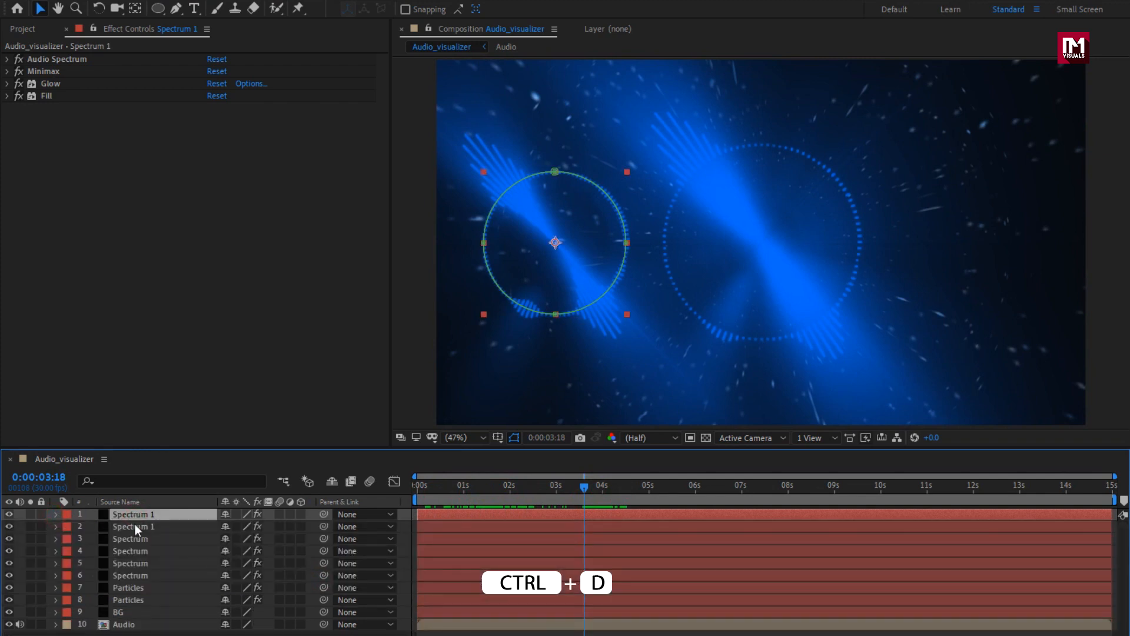
shift+click(136, 526)
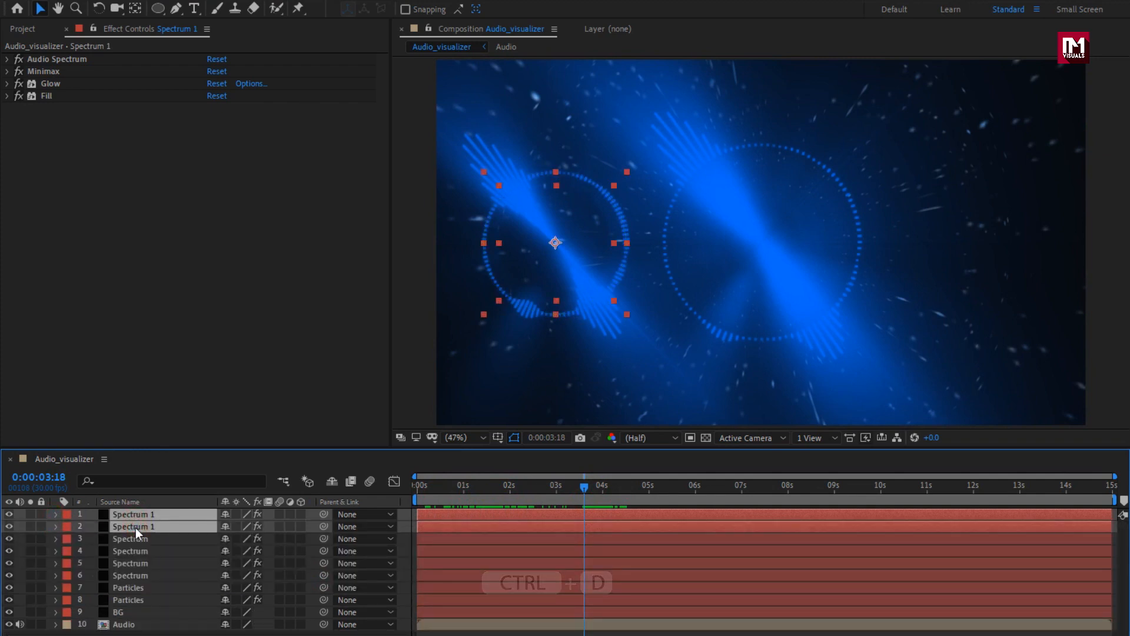
key(ctrl+d)
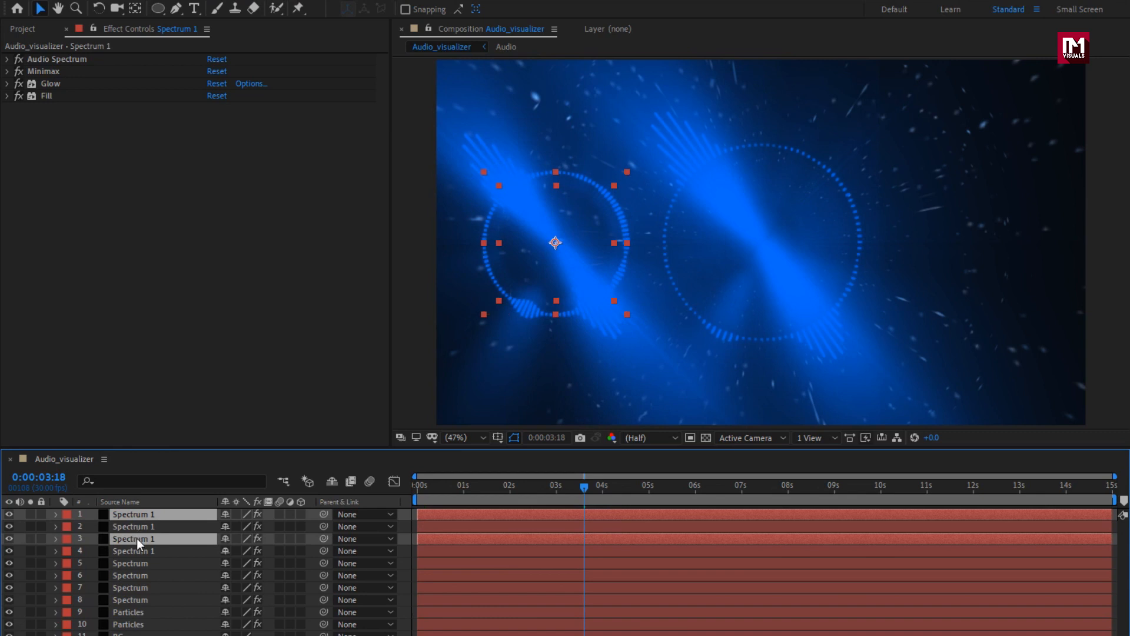
drag(136, 538, 141, 525)
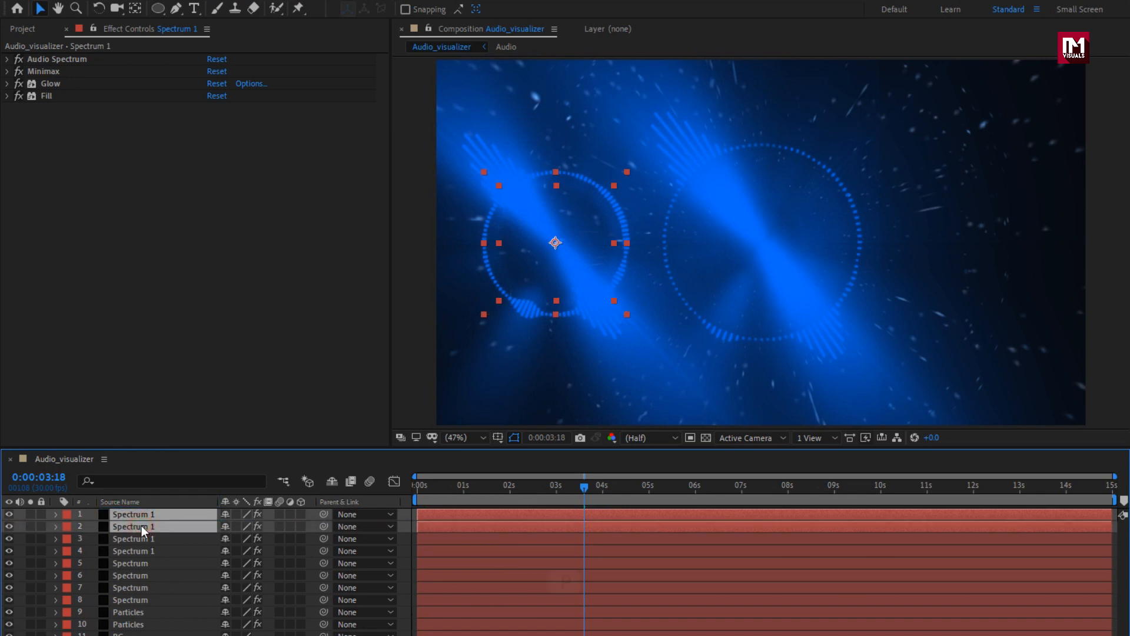
Step: Set the position of the two duplicated Spectrum 1 layers to 1588, 540 and collapse their properties
key(p)
drag(230, 550, 1038, 472)
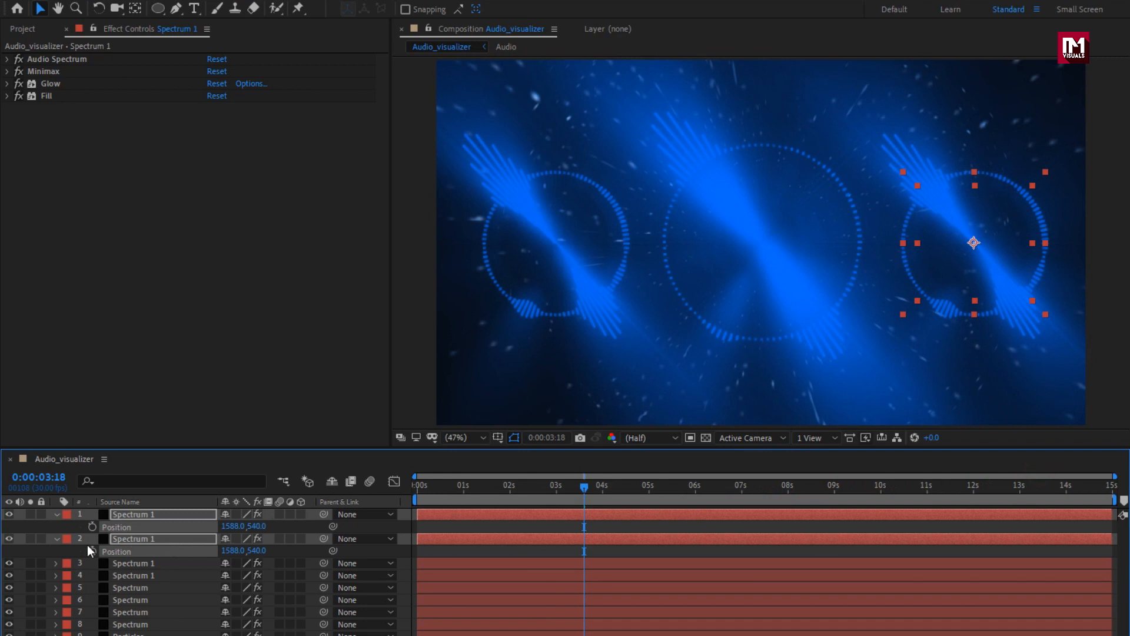
click(56, 515)
click(112, 635)
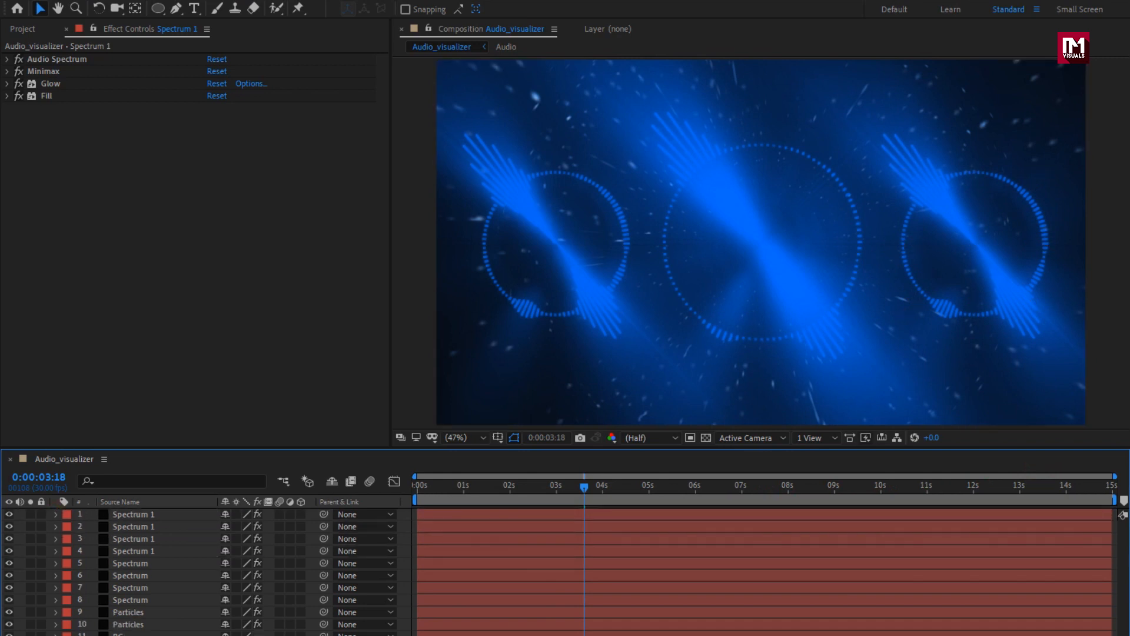
Step: Collapse all effects of the second Spectrum 1 layer, from Audio Spectrum through Fill
click(137, 526)
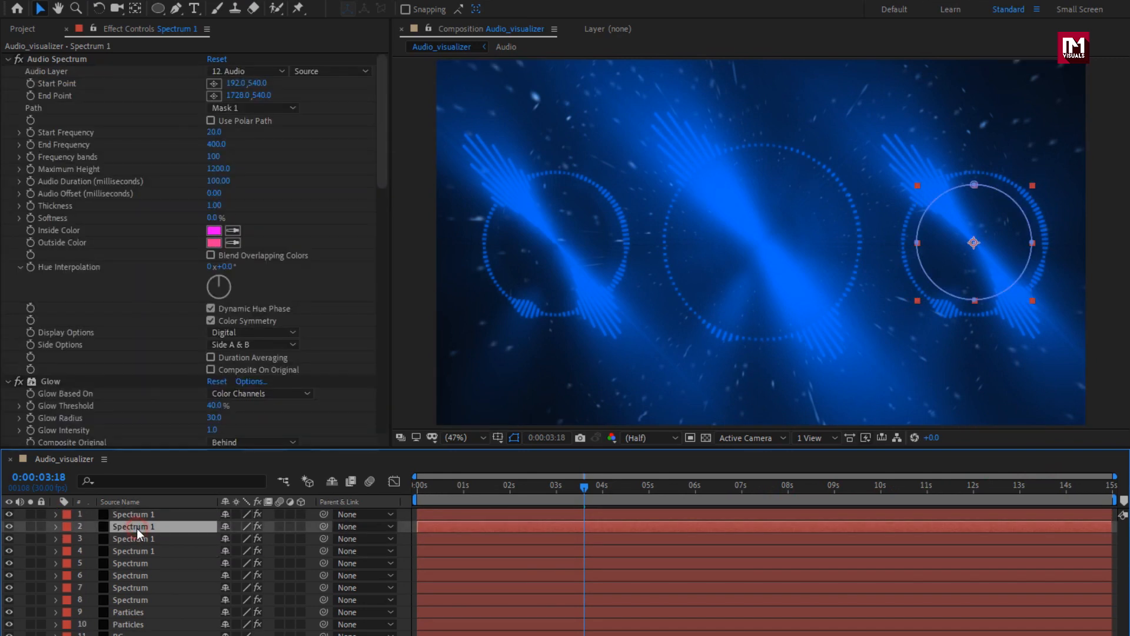
click(8, 60)
click(8, 71)
click(8, 84)
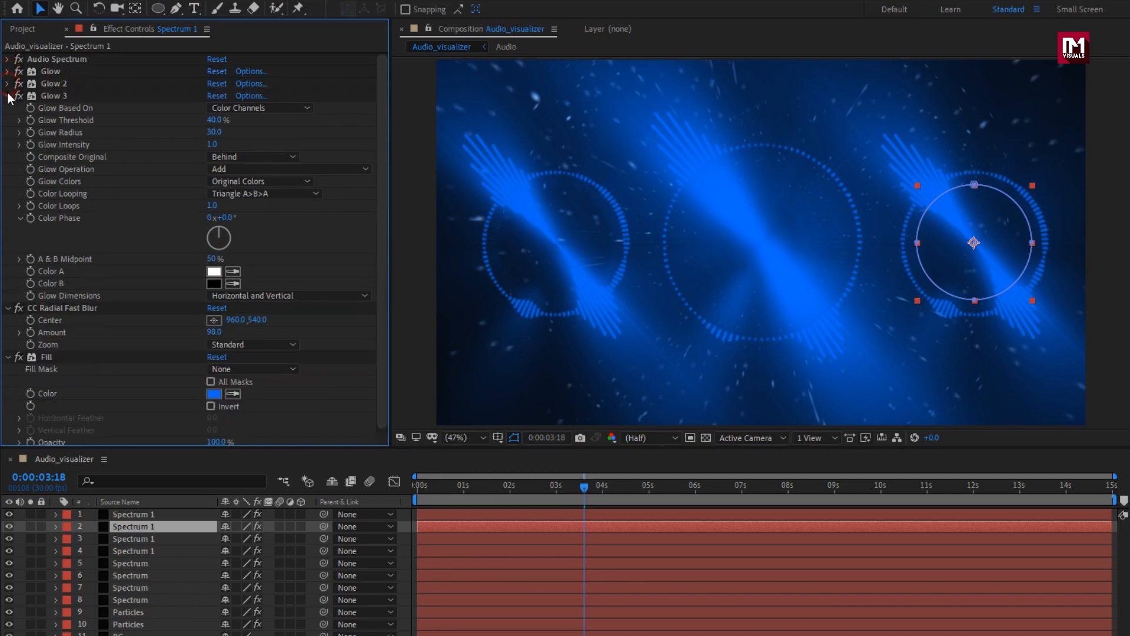
click(8, 96)
click(8, 109)
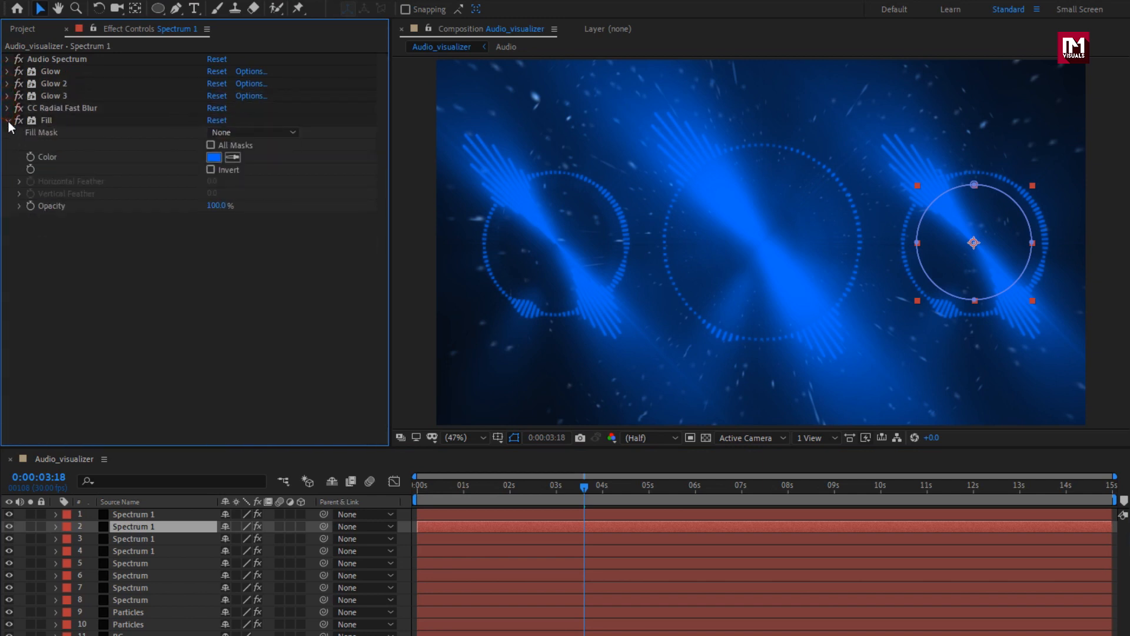
click(7, 120)
Step: Set the Audio Spectrum side options to Side B on the third Spectrum 1 layer and collapse the effect
click(132, 553)
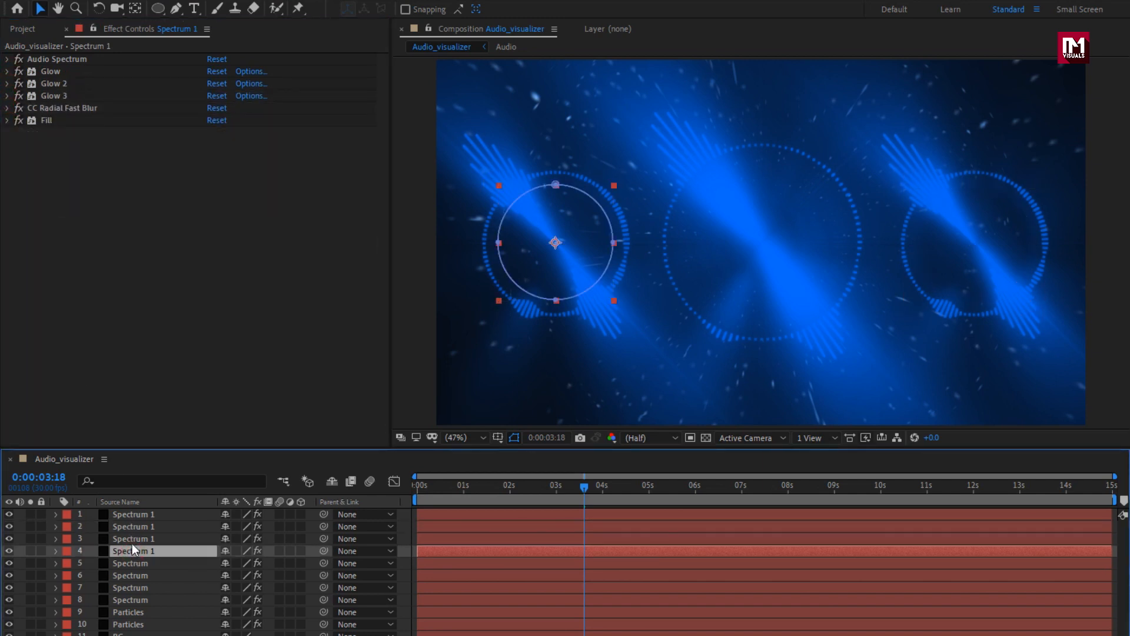
click(131, 542)
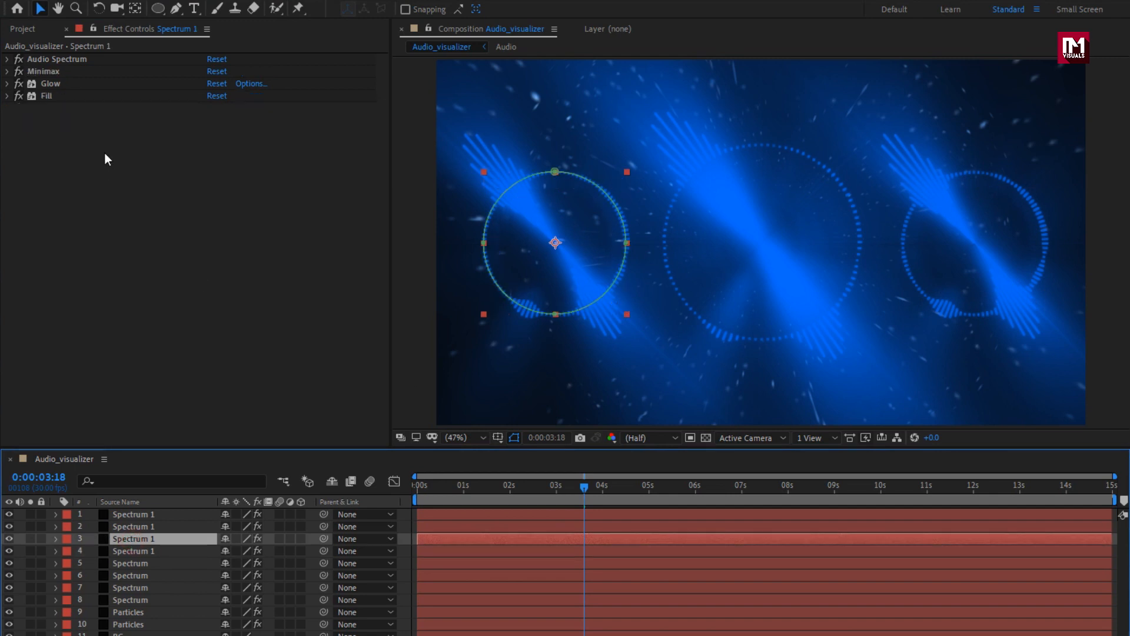
click(8, 59)
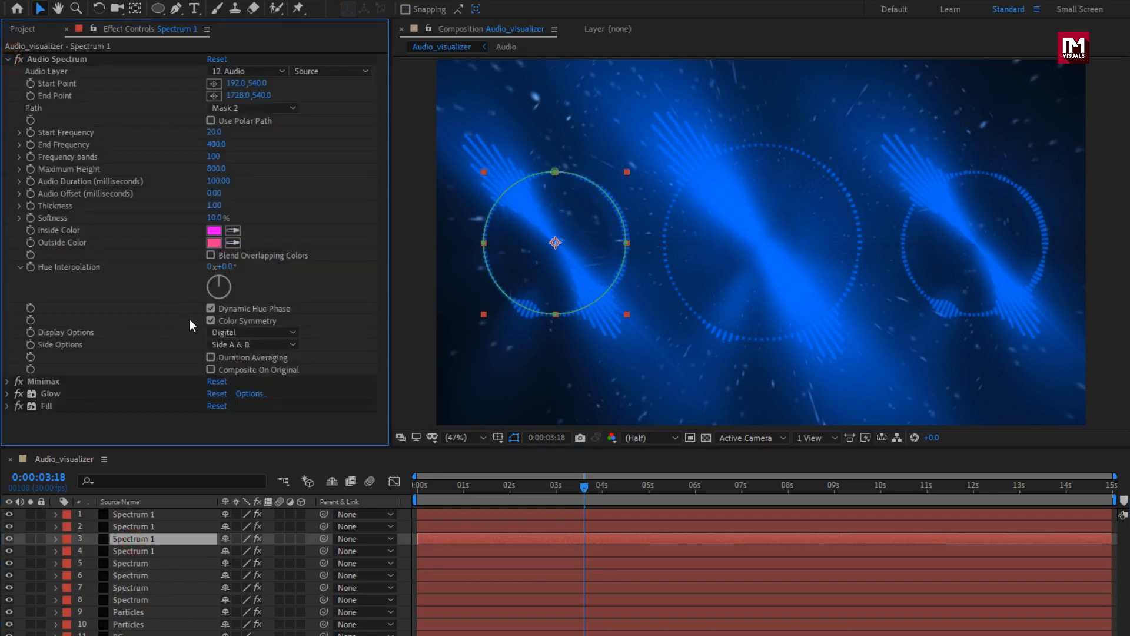
click(236, 344)
click(242, 376)
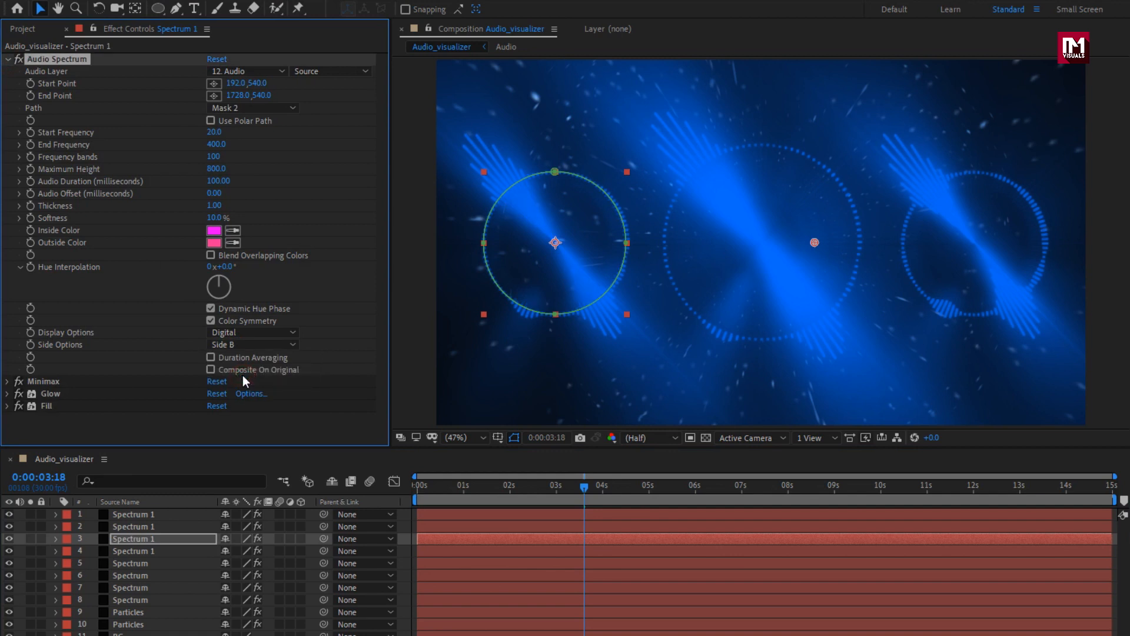
click(9, 59)
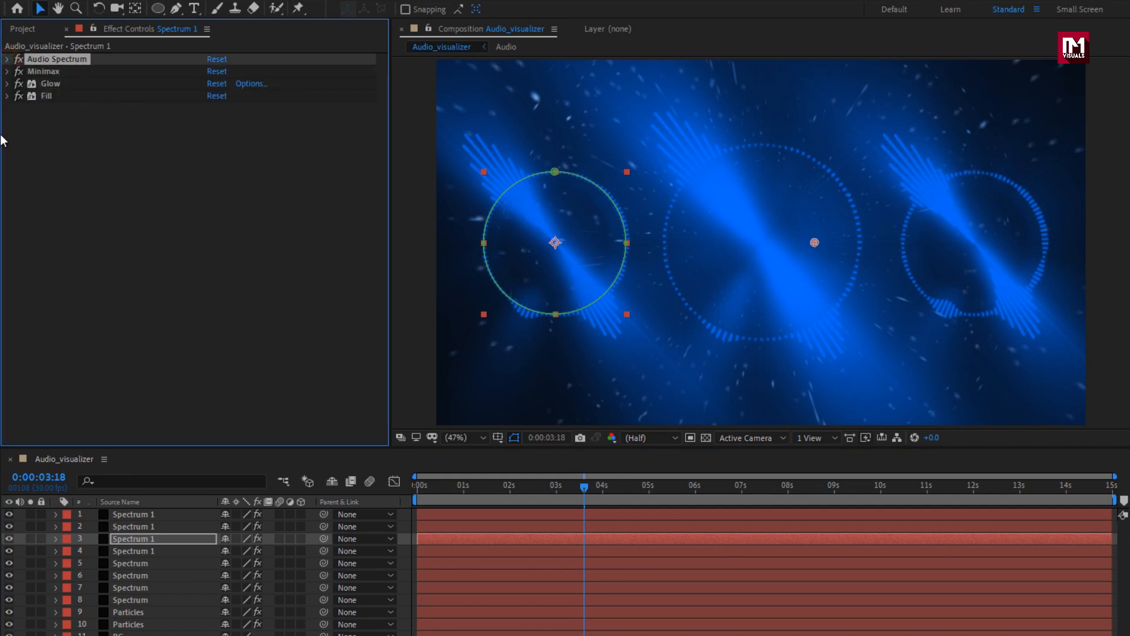
Step: Set the Audio Spectrum side options to Side A on the fourth Spectrum 1 layer
click(135, 550)
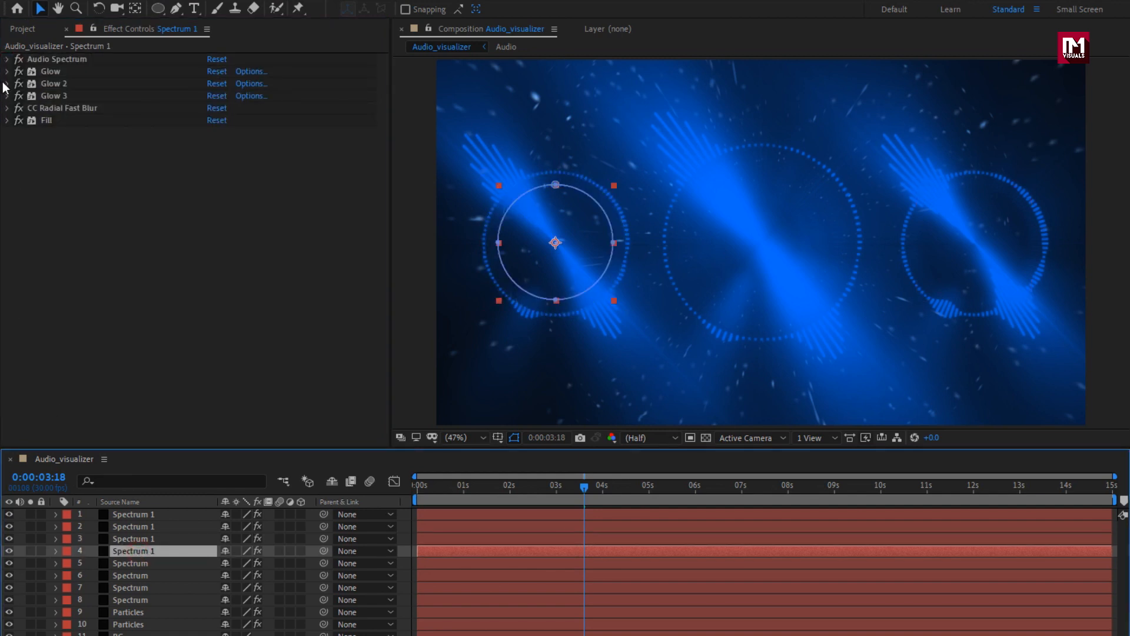
click(8, 59)
click(253, 344)
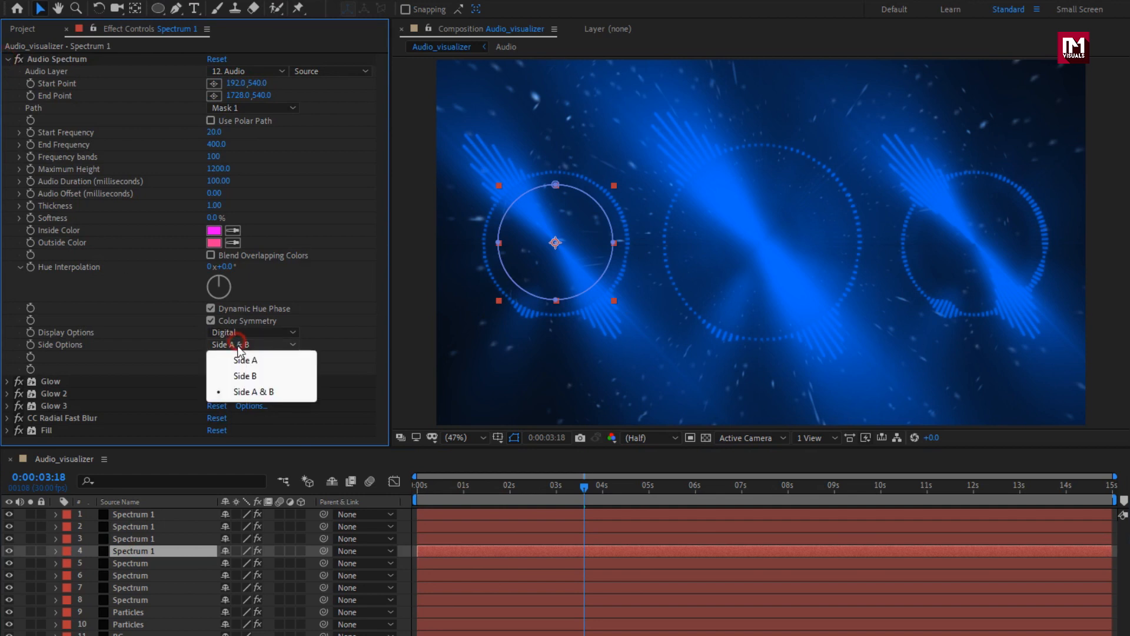
click(241, 360)
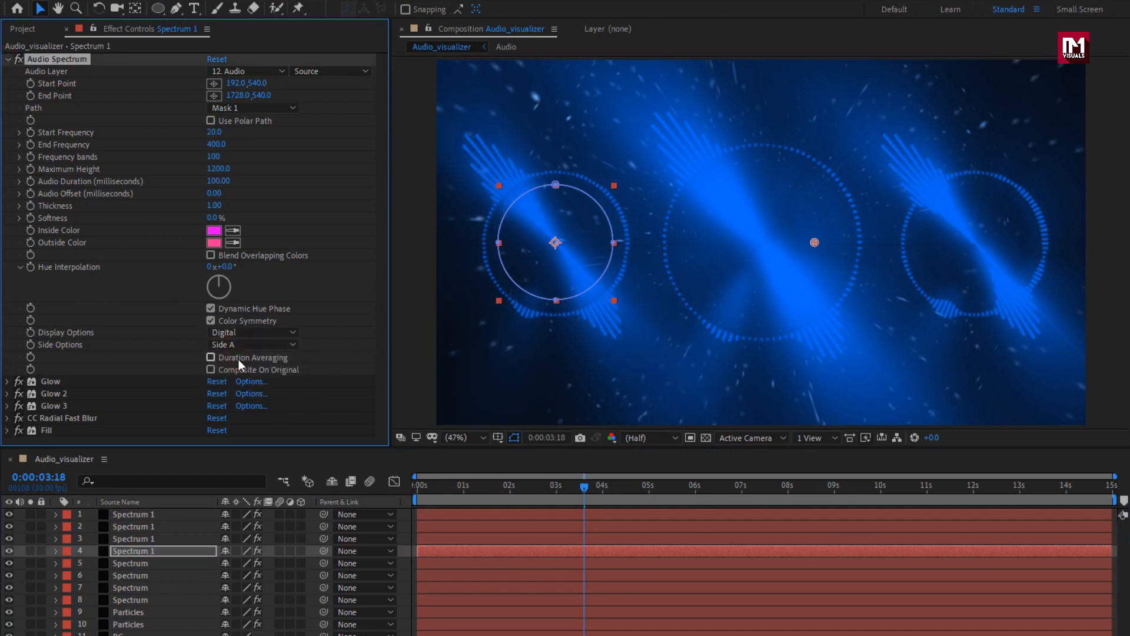
Step: Set the Audio Spectrum side options to Side A on the second Spectrum 1 layer
click(152, 528)
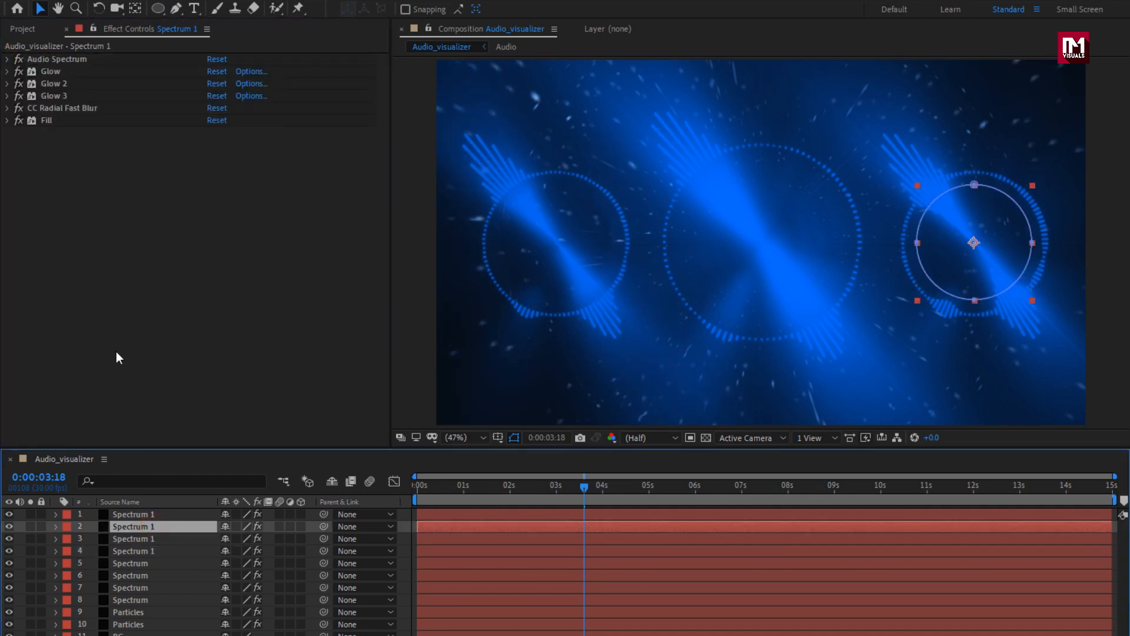
click(9, 59)
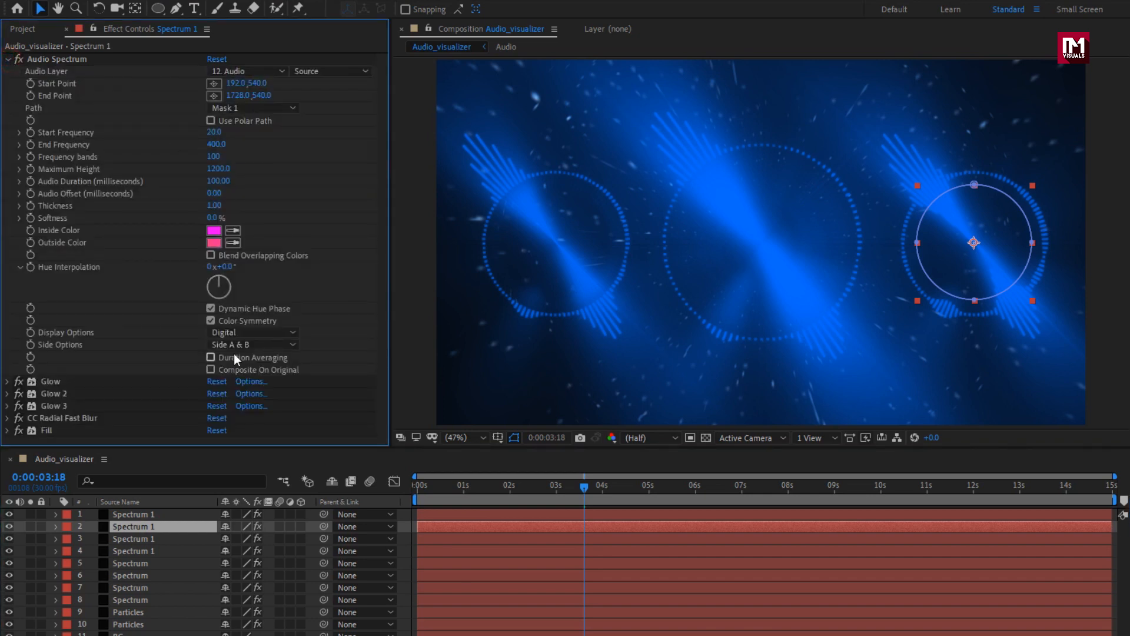
click(241, 345)
click(235, 357)
Step: Set the Audio Spectrum side options to Side B on the top Spectrum 1 layer and collapse all its effects
click(150, 513)
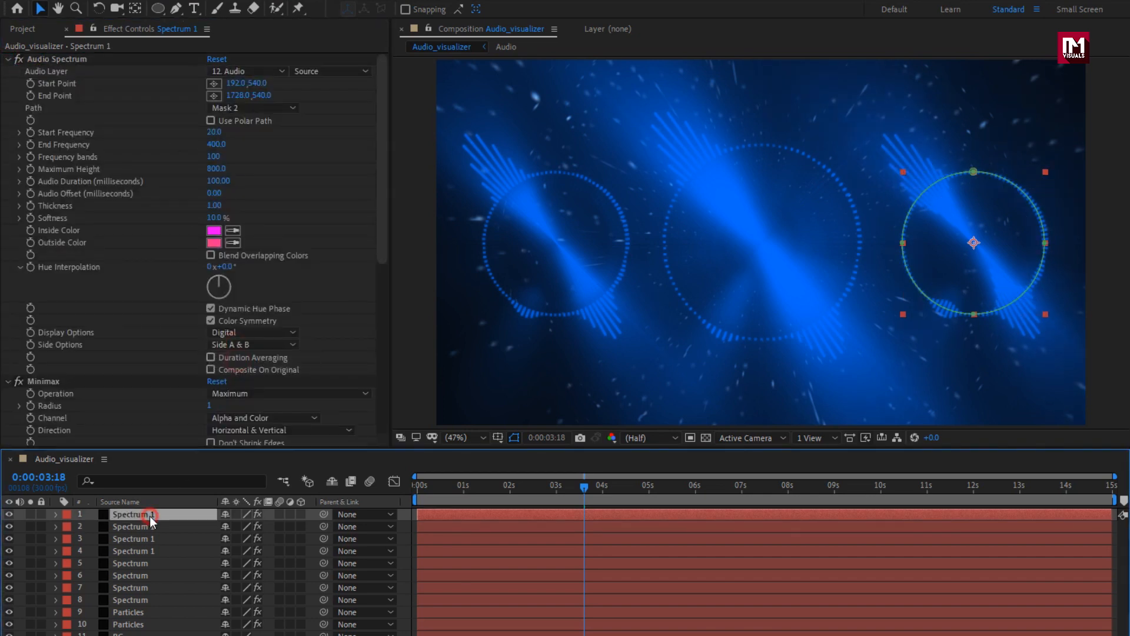
click(230, 344)
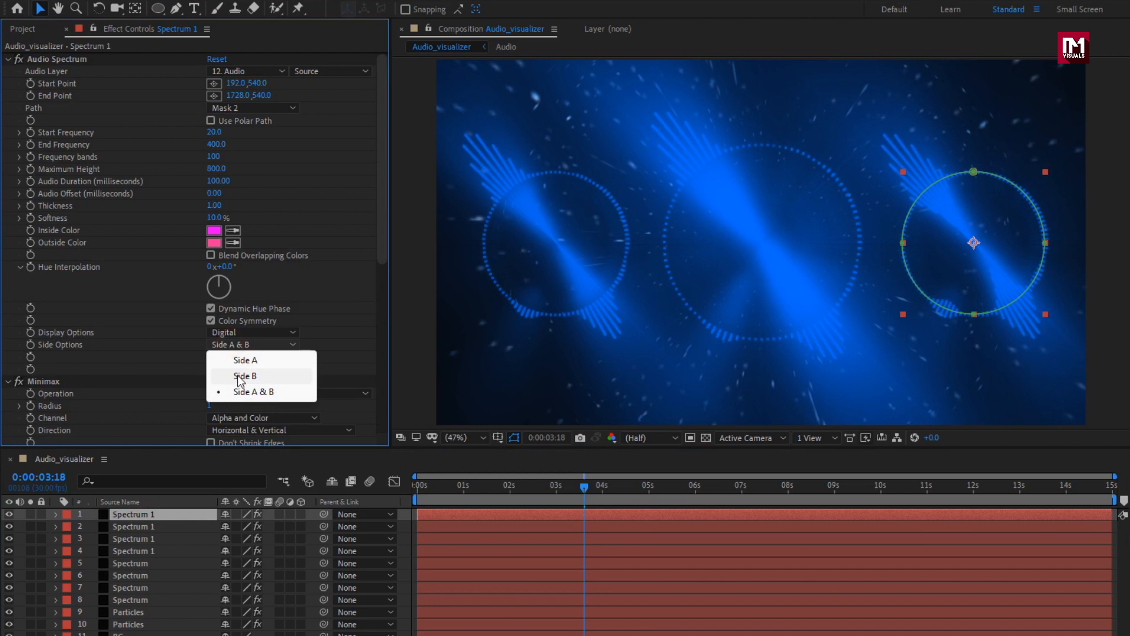
click(240, 376)
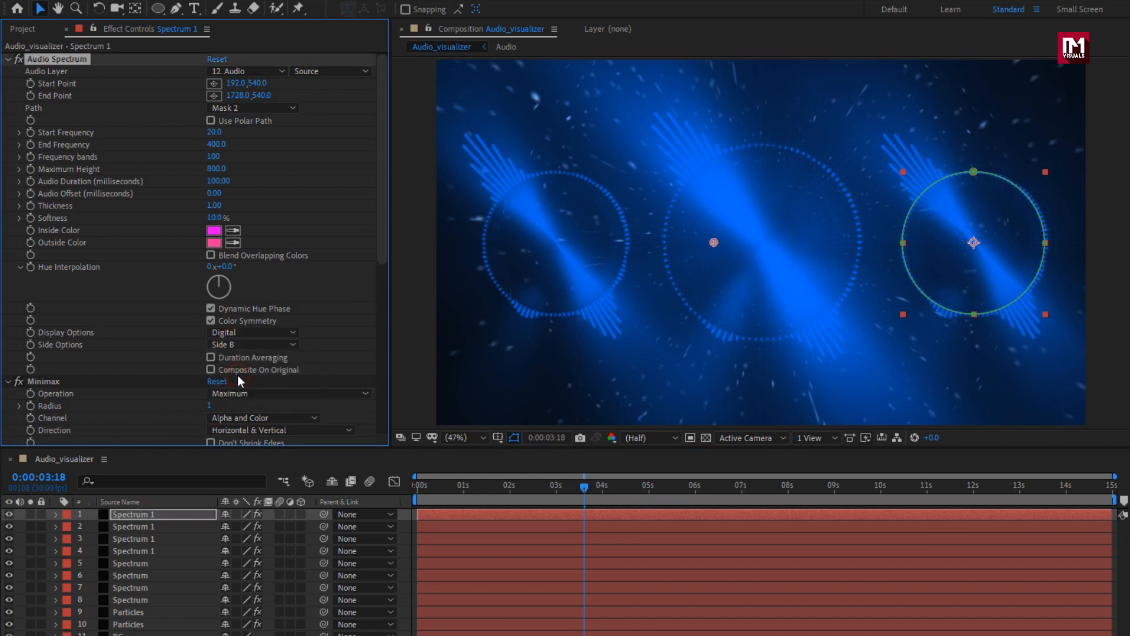
click(7, 59)
click(7, 72)
click(7, 84)
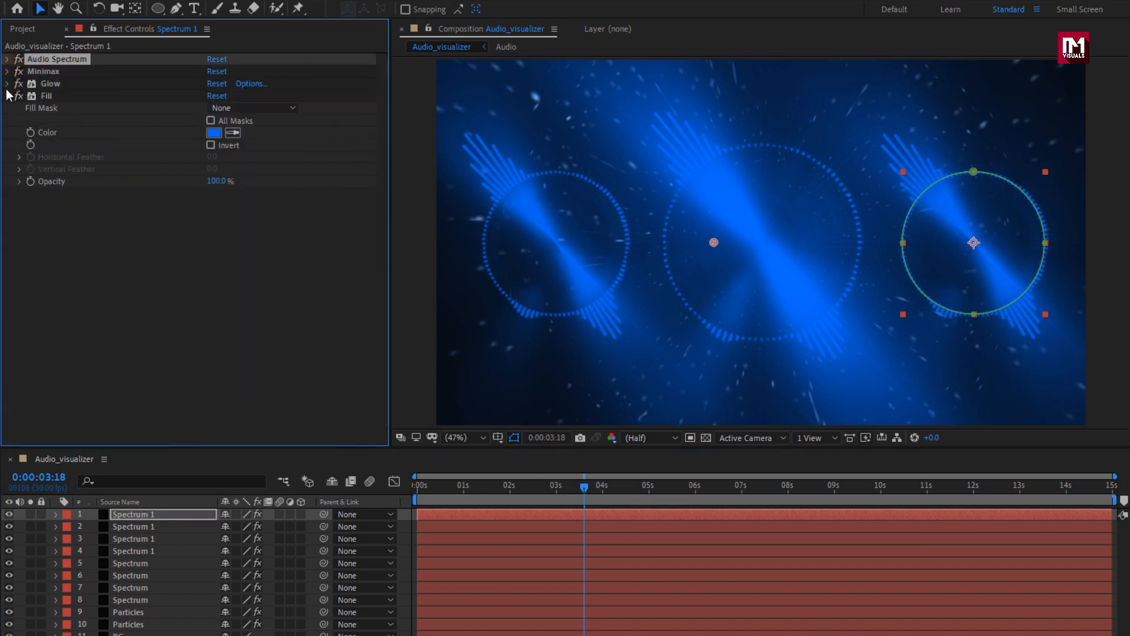
click(7, 95)
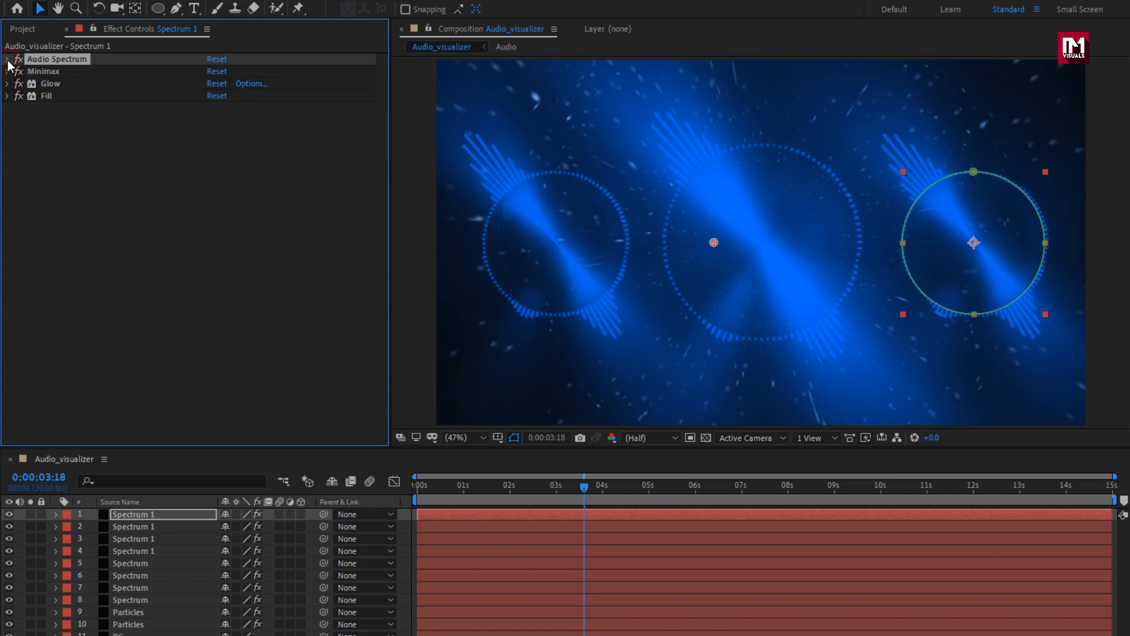
Step: Set the Audio Spectrum start frequency to 400 and end frequency to 20 on the second Spectrum 1 layer, preview it and collapse the effect
click(128, 525)
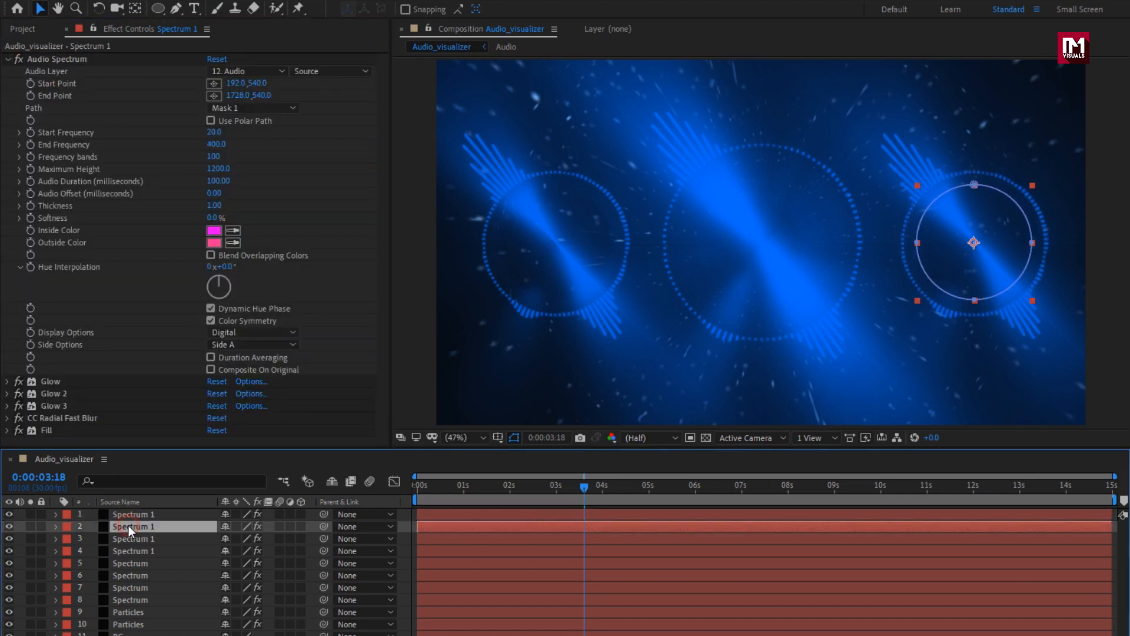
click(212, 133)
text(4)
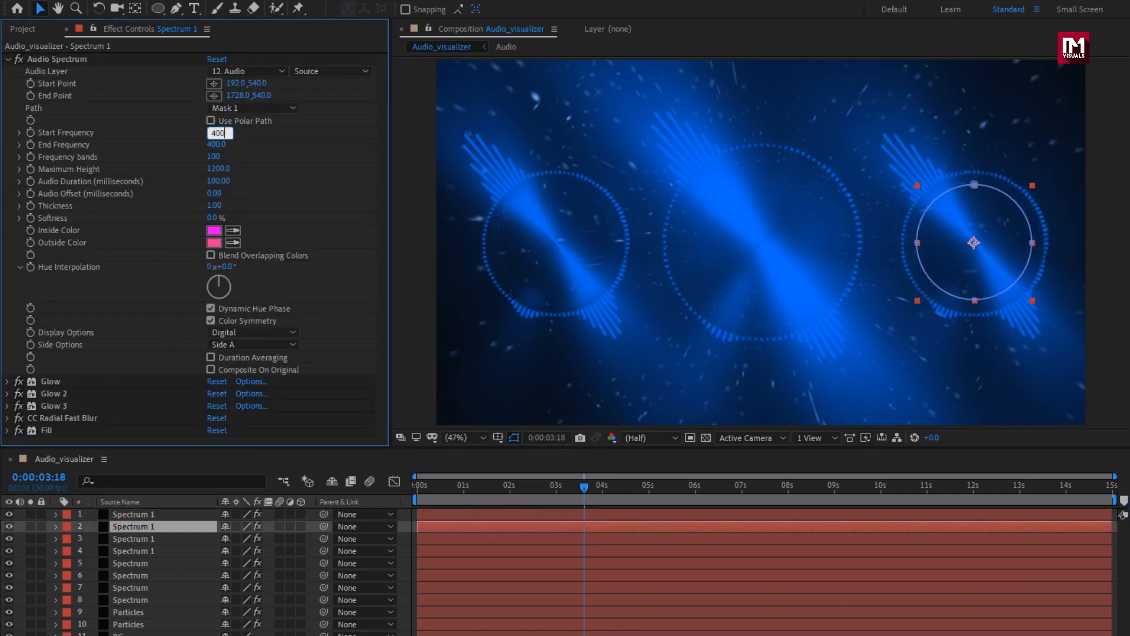
text(00)
click(183, 145)
click(212, 143)
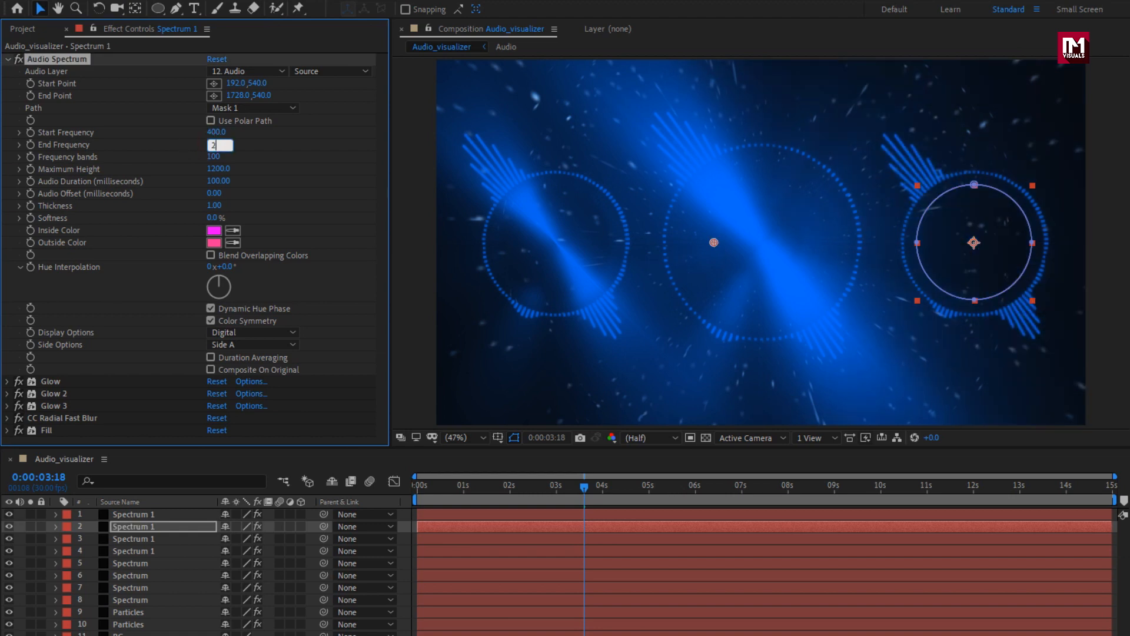
key(Return)
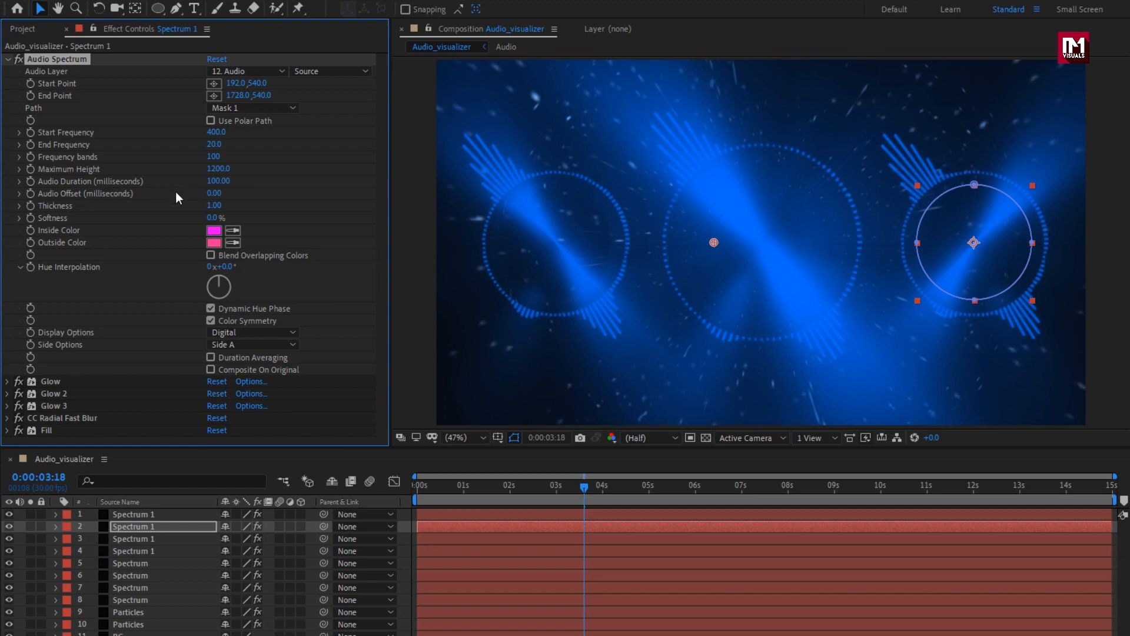
drag(452, 486, 556, 492)
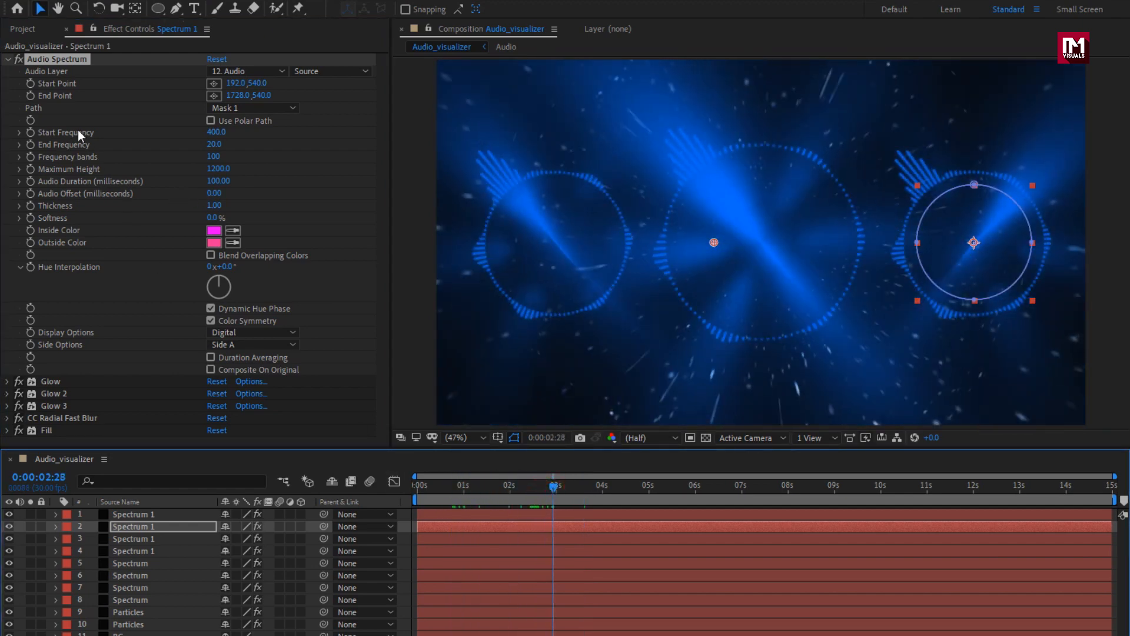
click(8, 58)
Step: Set the Audio Spectrum start frequency to 400 and end frequency to 20 on the top Spectrum 1 layer and preview the composition
click(134, 515)
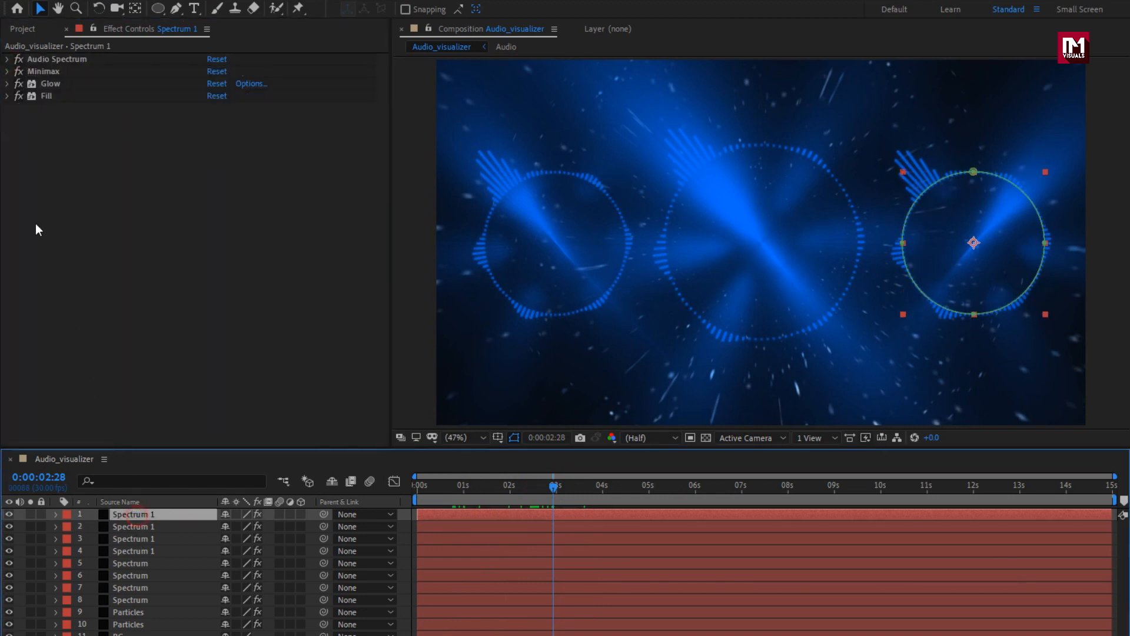
click(7, 59)
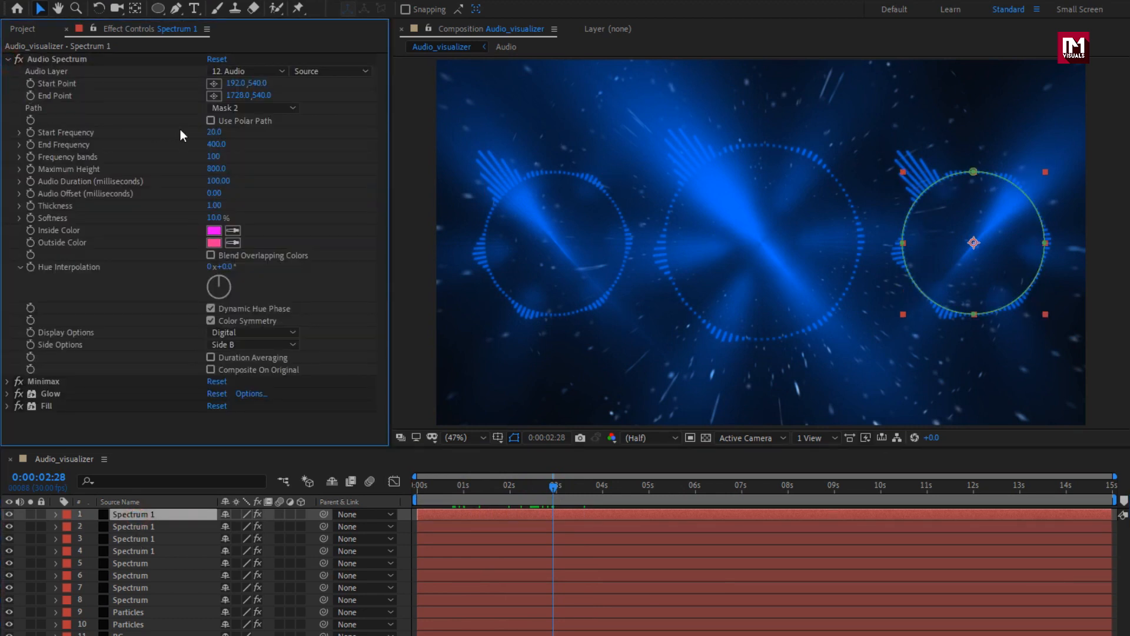
text(400)
key(Tab)
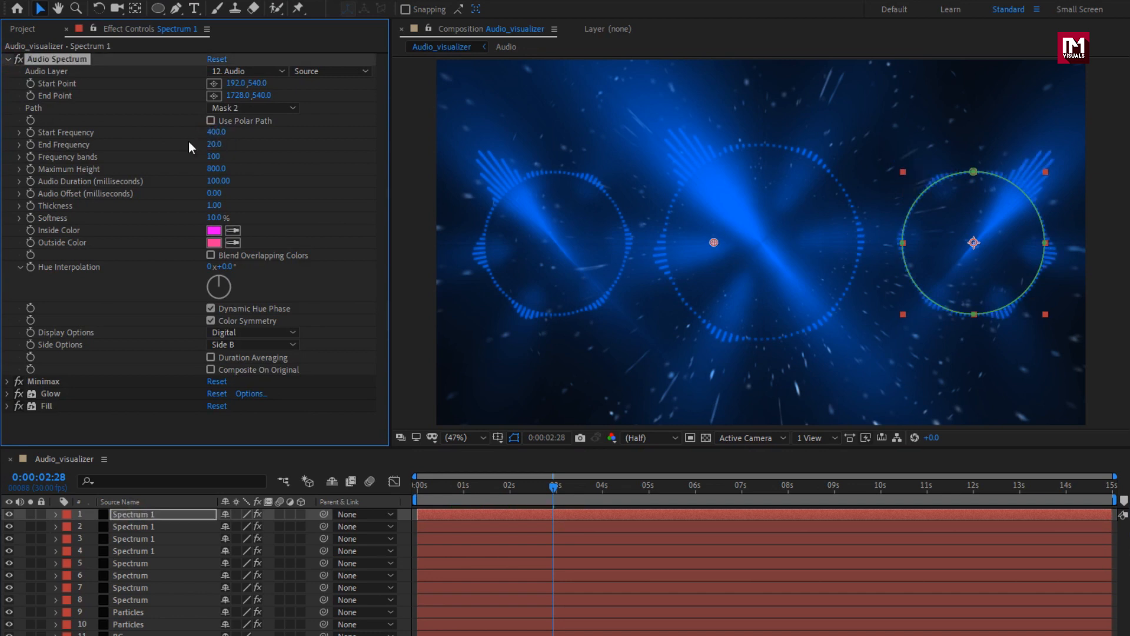
key(Home)
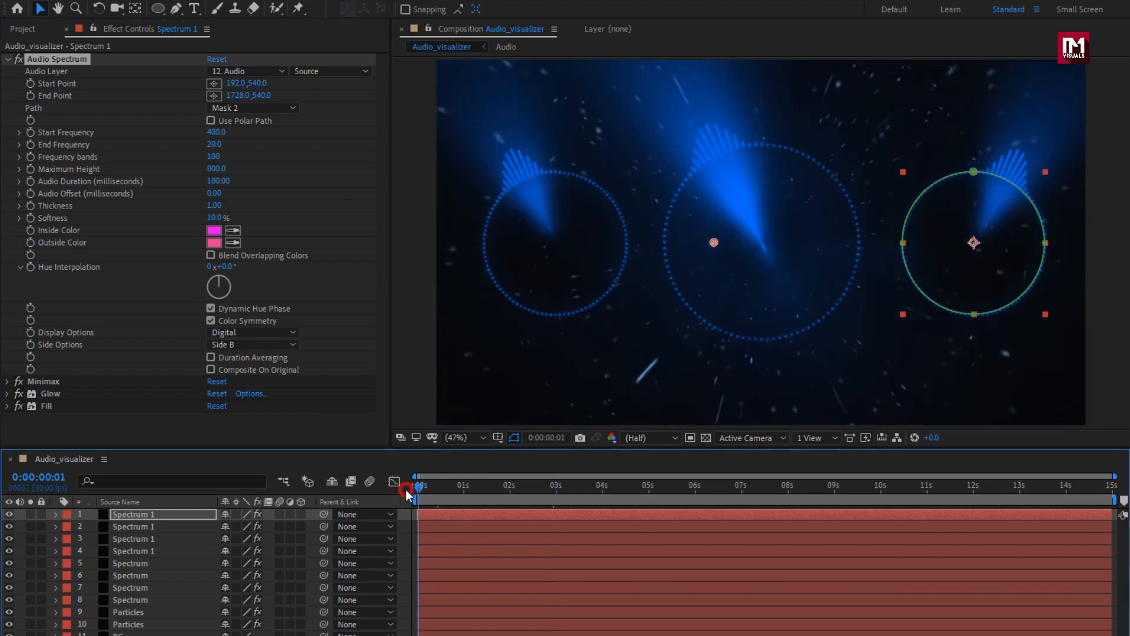
key(space)
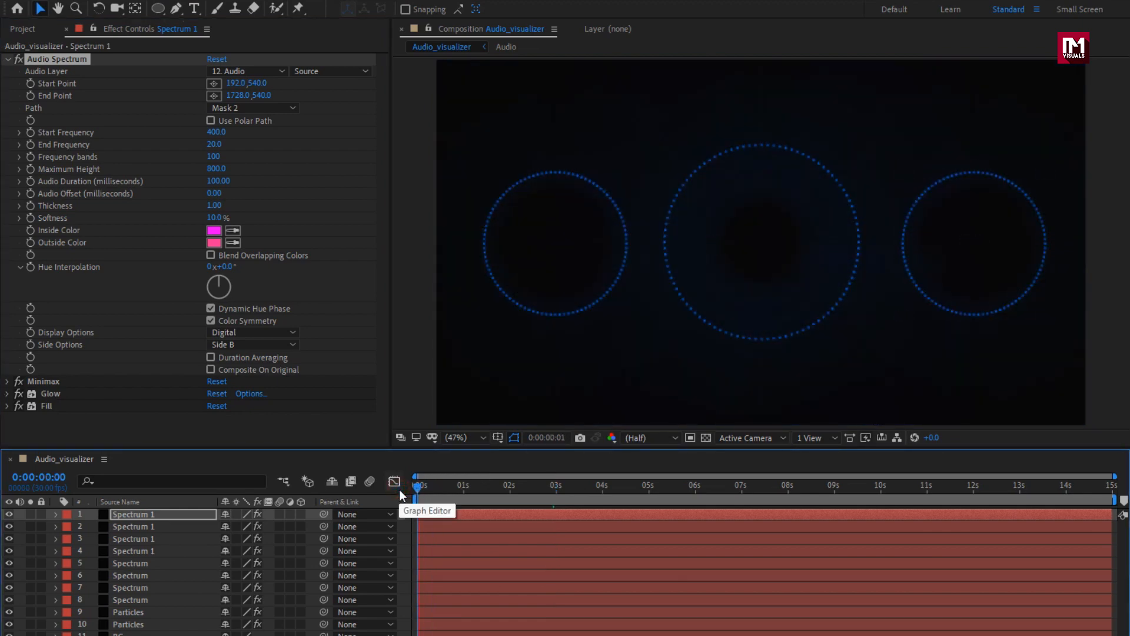
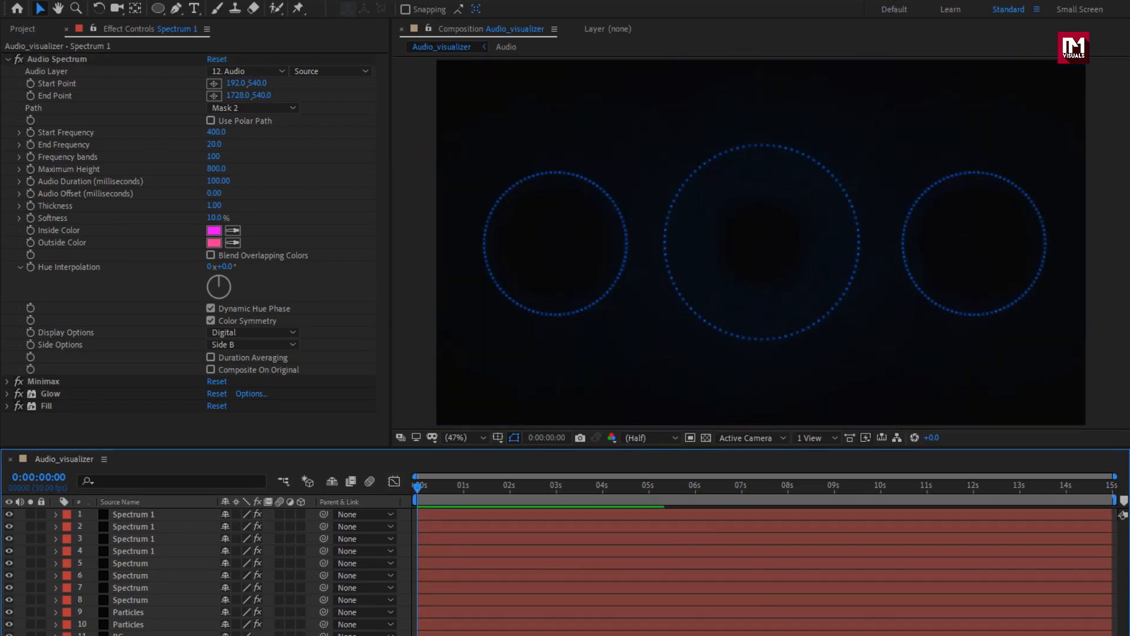
drag(498, 485, 552, 485)
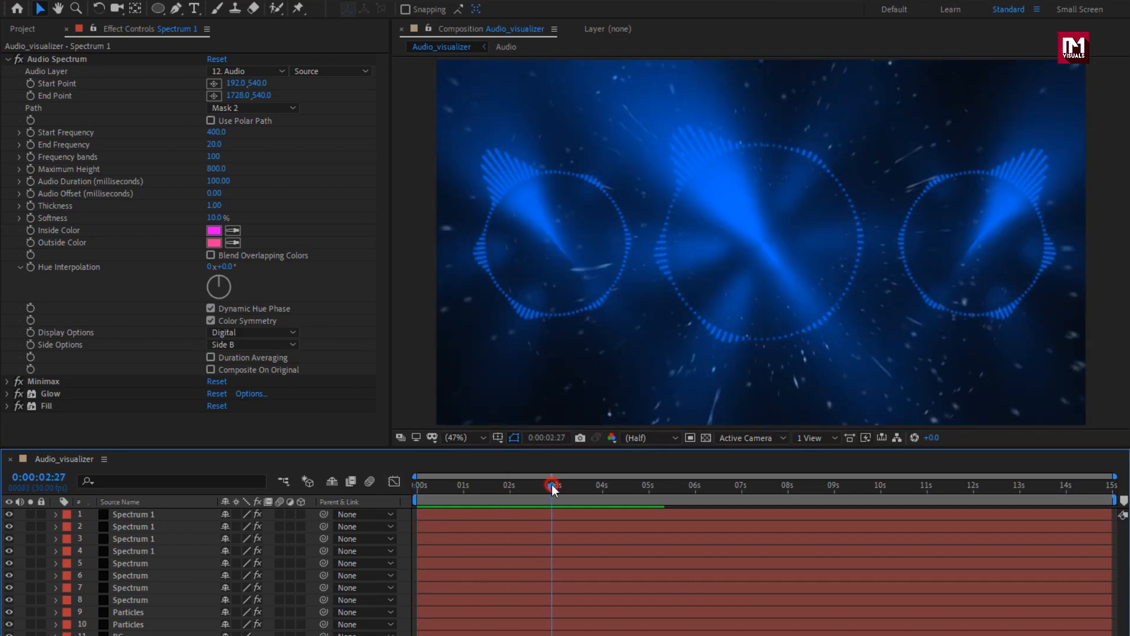
Step: Draw a small circle at the centre of the composition with no fill and a solid white 10 px stroke
click(161, 12)
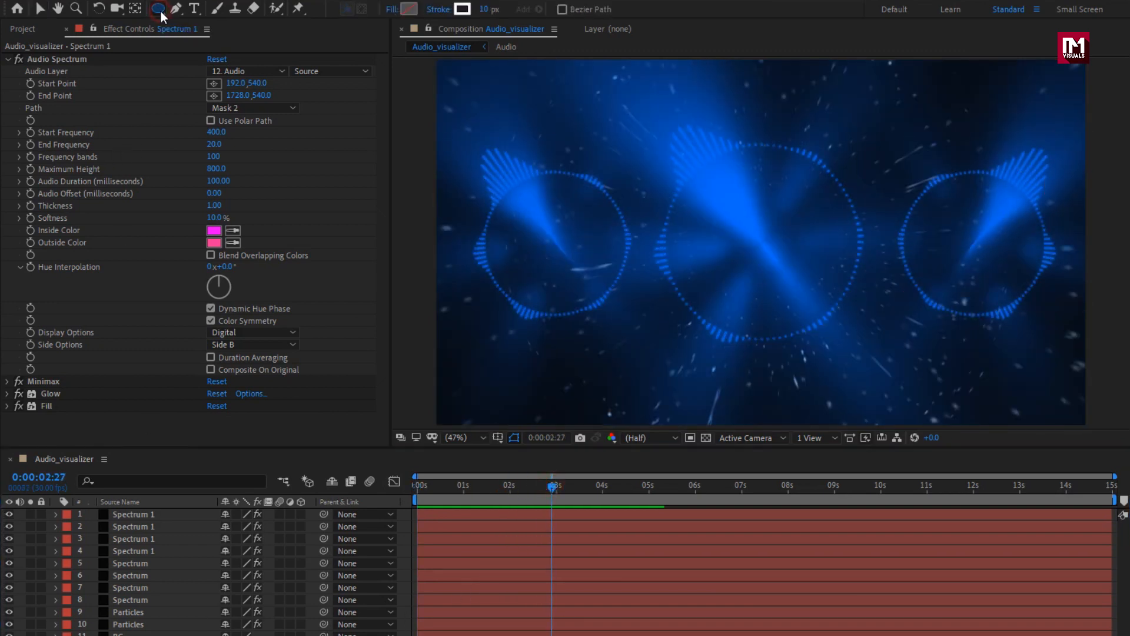
click(391, 10)
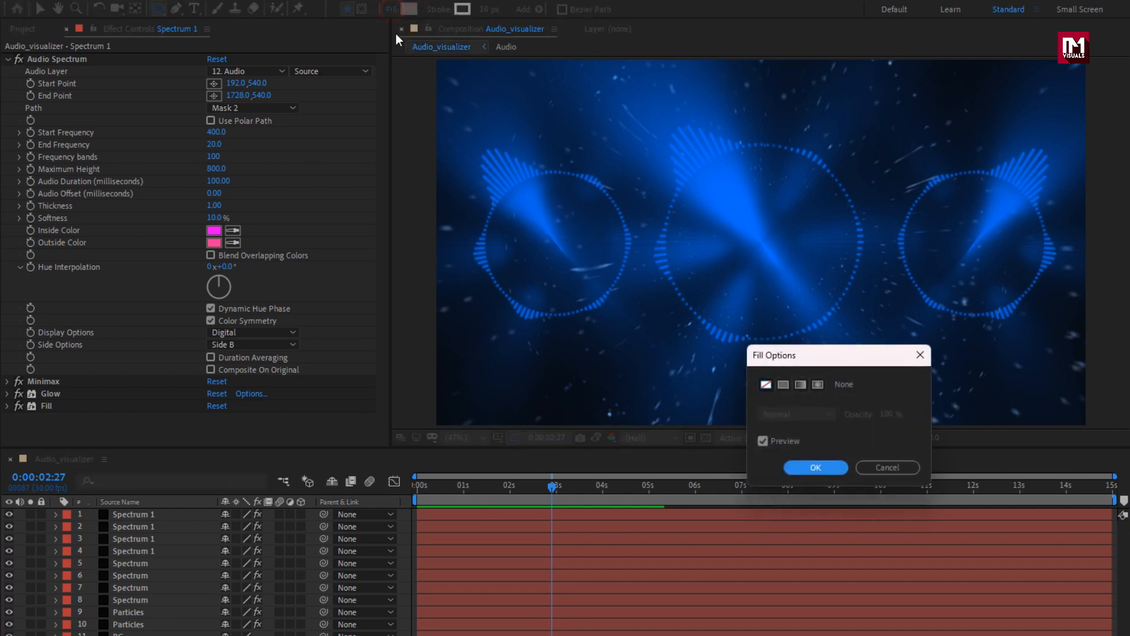
drag(766, 355, 423, 277)
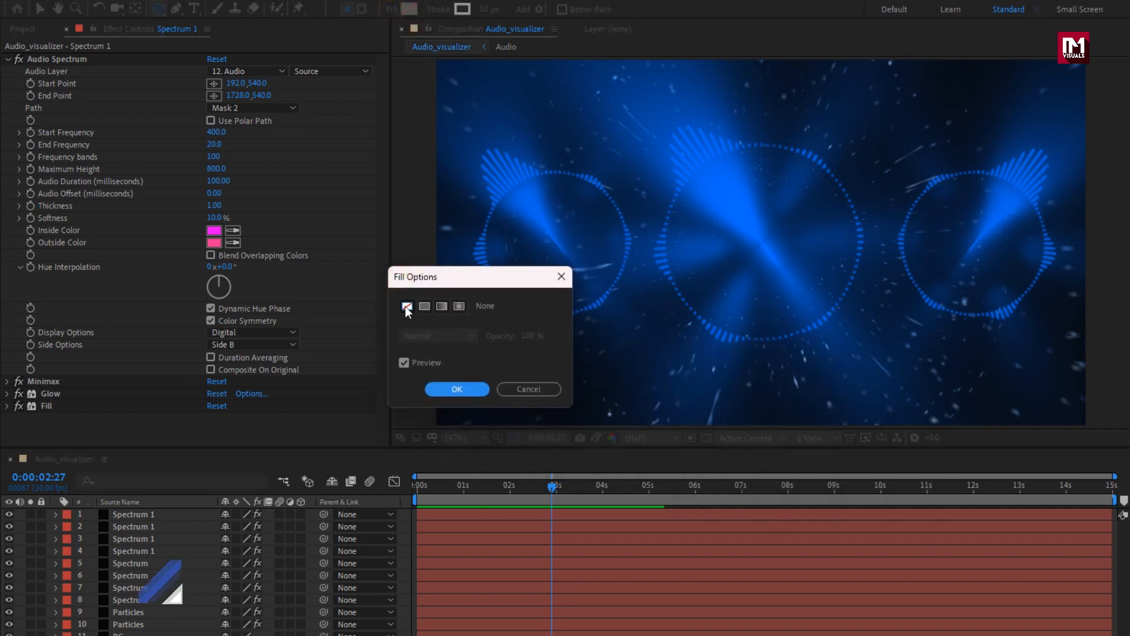
click(443, 387)
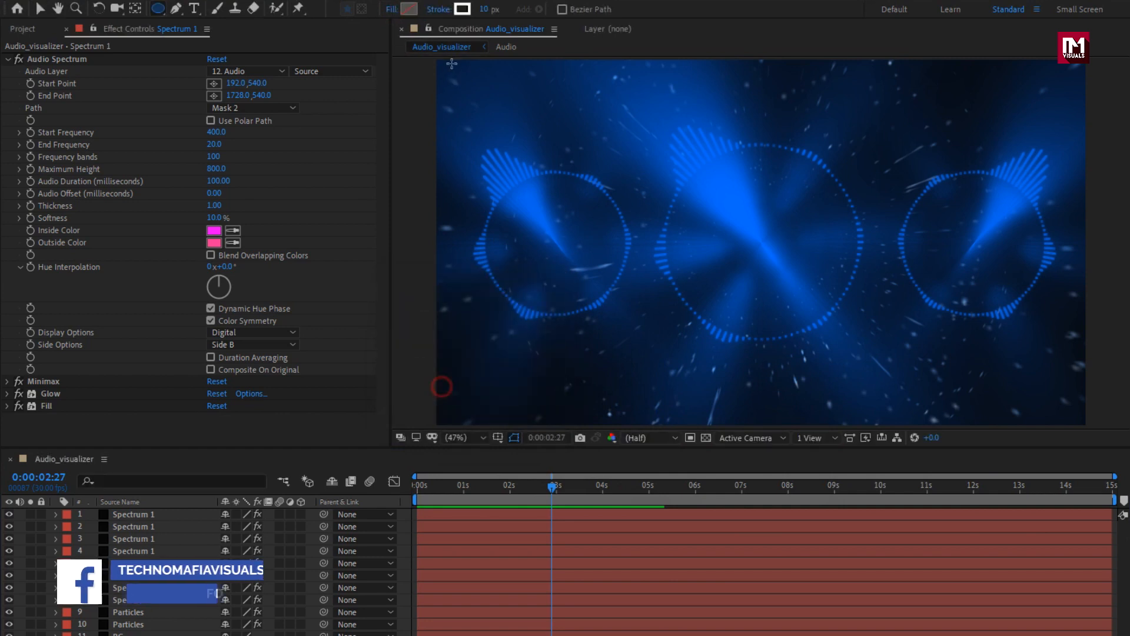
click(440, 10)
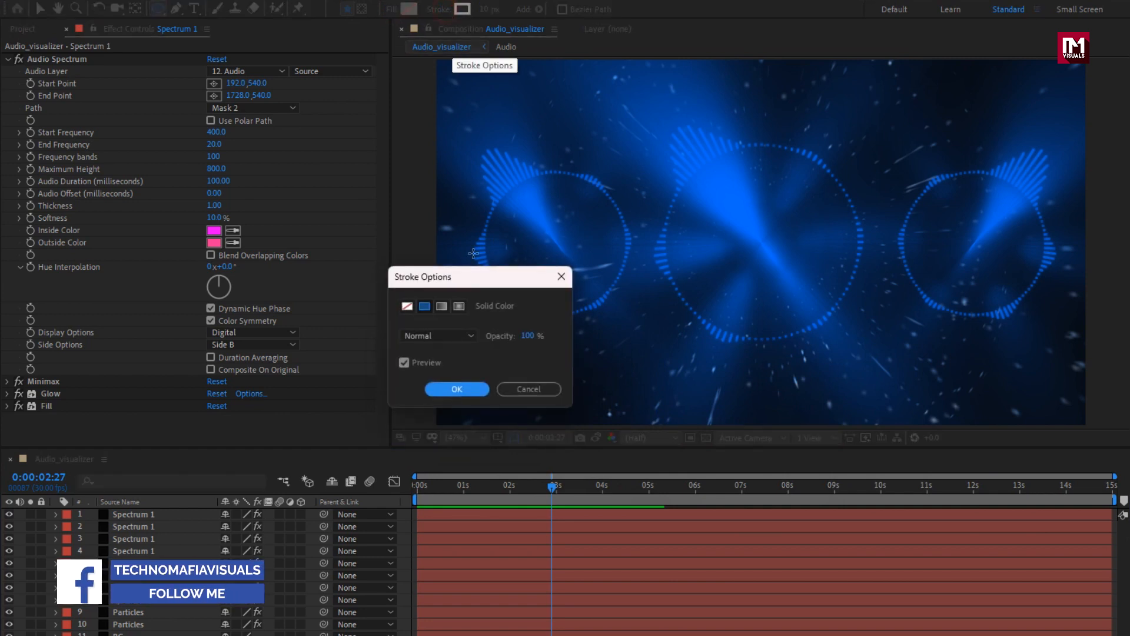
click(441, 387)
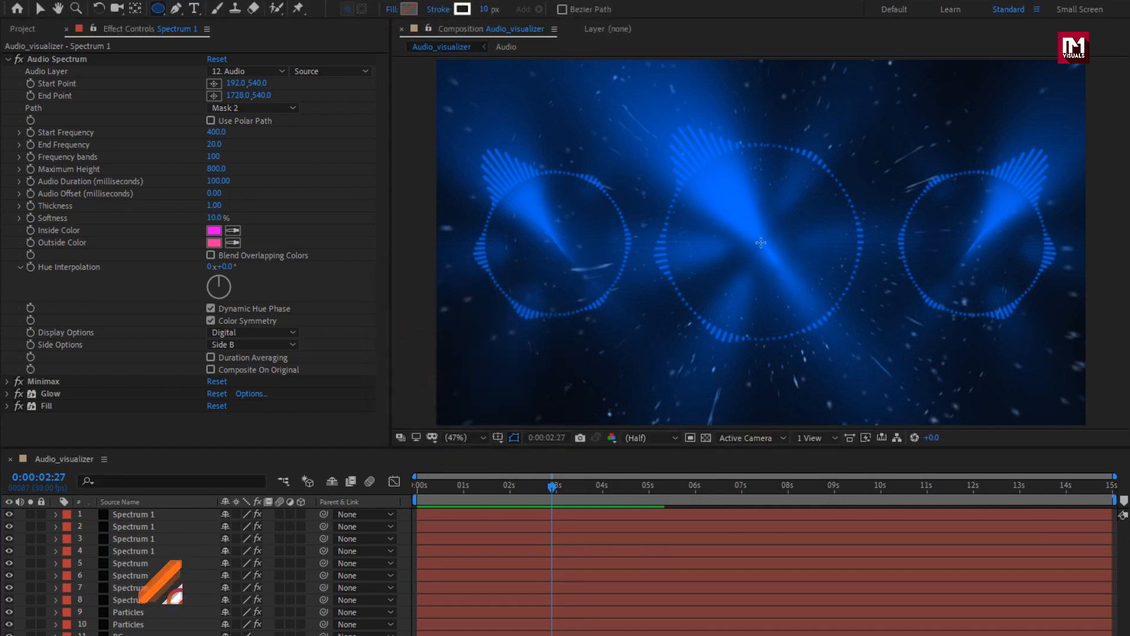
drag(761, 242, 794, 236)
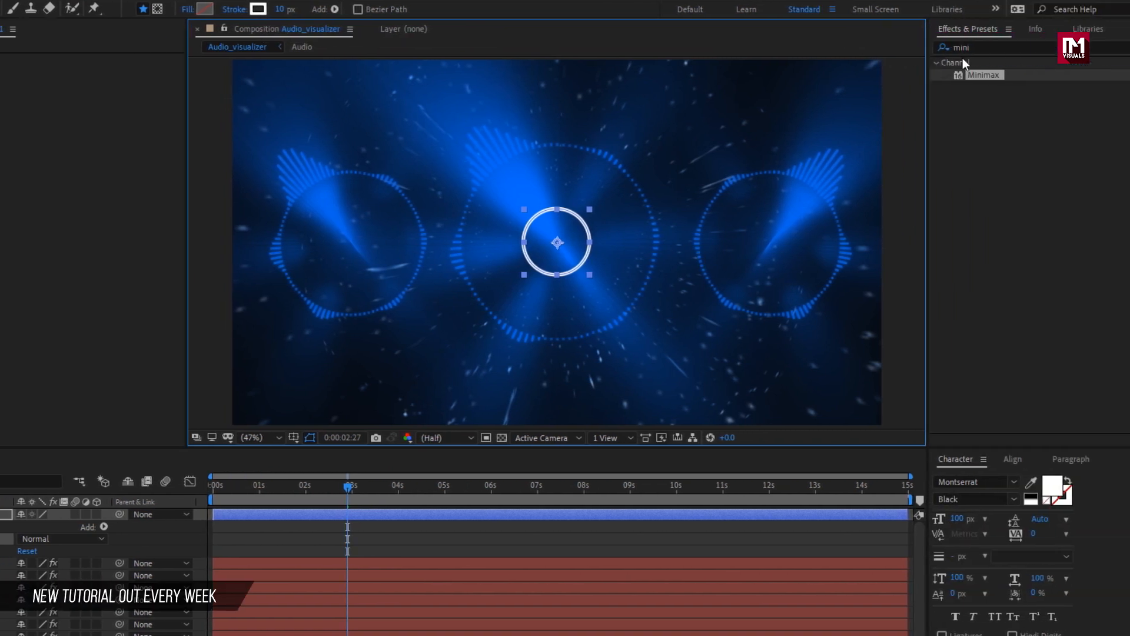
Step: Apply the Fill effect to the circle's shape layer and sample its colour from the blue of the central spectrum
click(1101, 48)
text(fill)
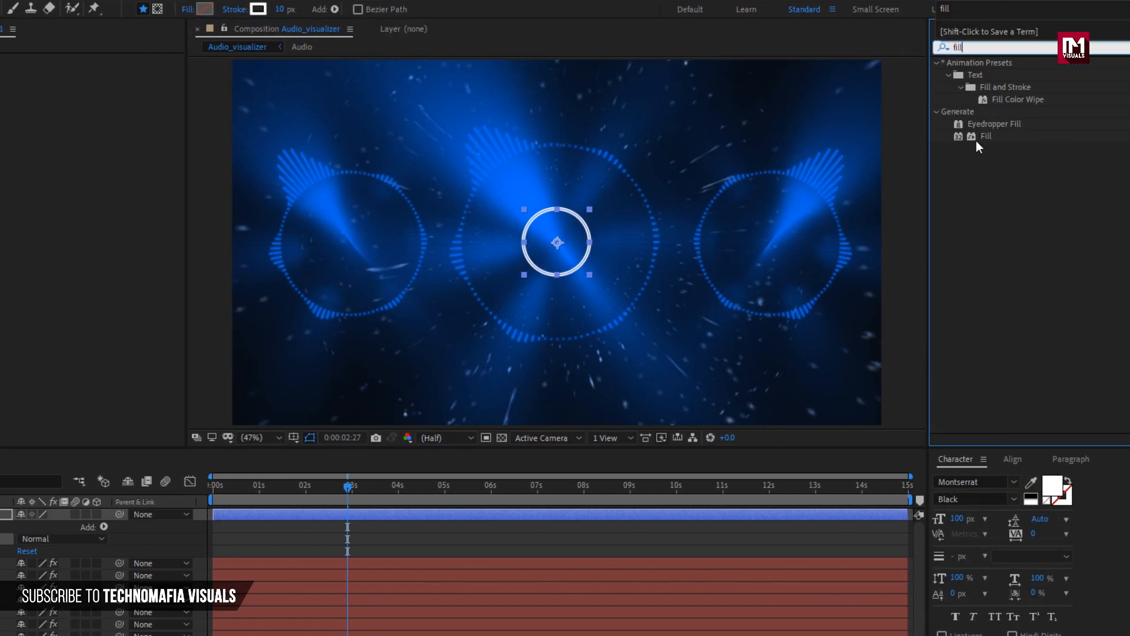
double_click(980, 138)
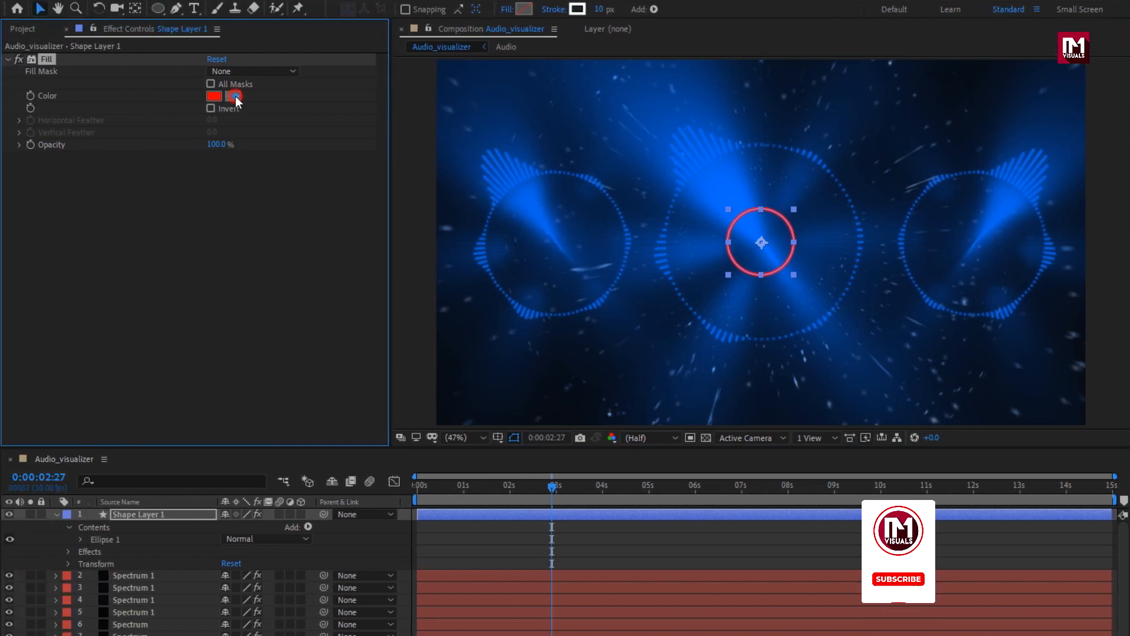
click(235, 96)
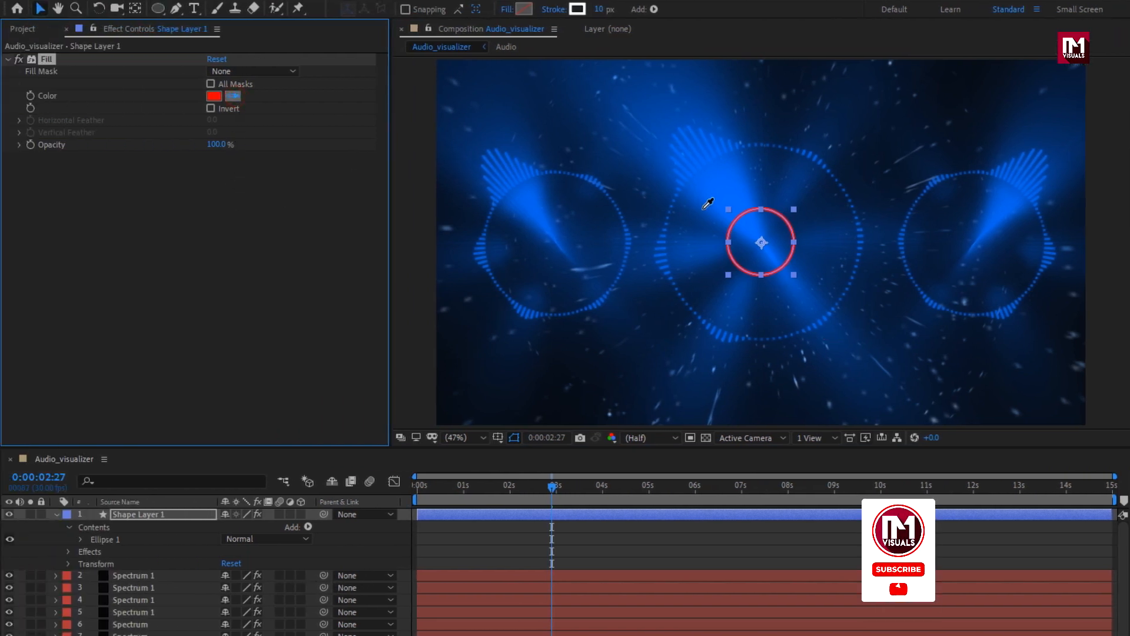
click(696, 171)
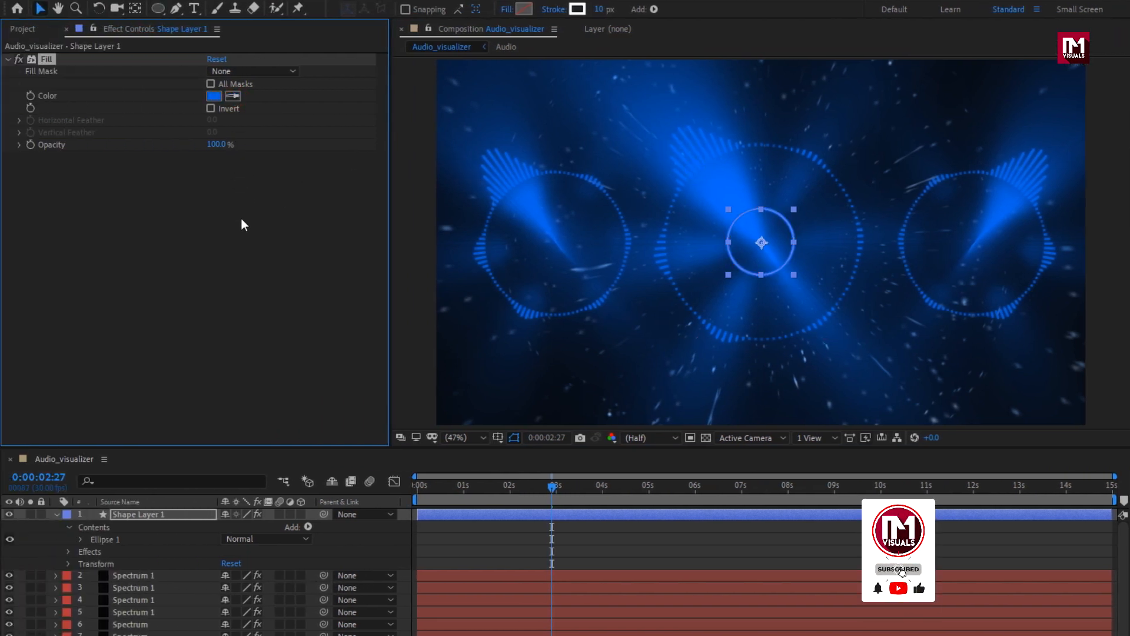
Step: Duplicate the circle's shape layer and set the copy's stroke width to 20 px
click(123, 517)
key(ctrl+d)
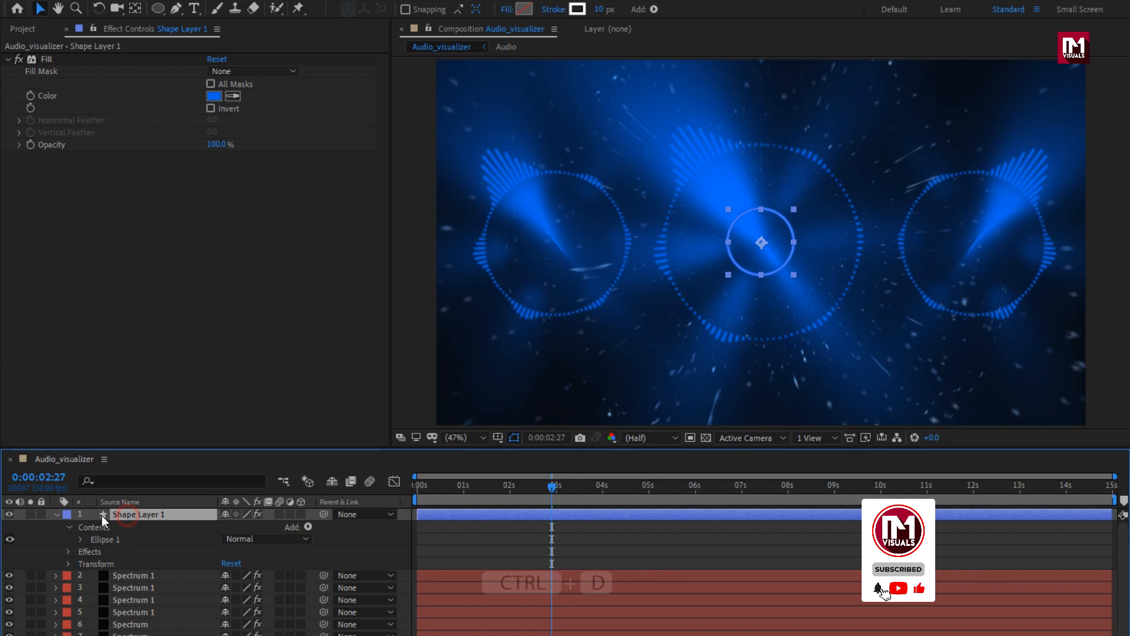
click(57, 514)
key(ctrl+d)
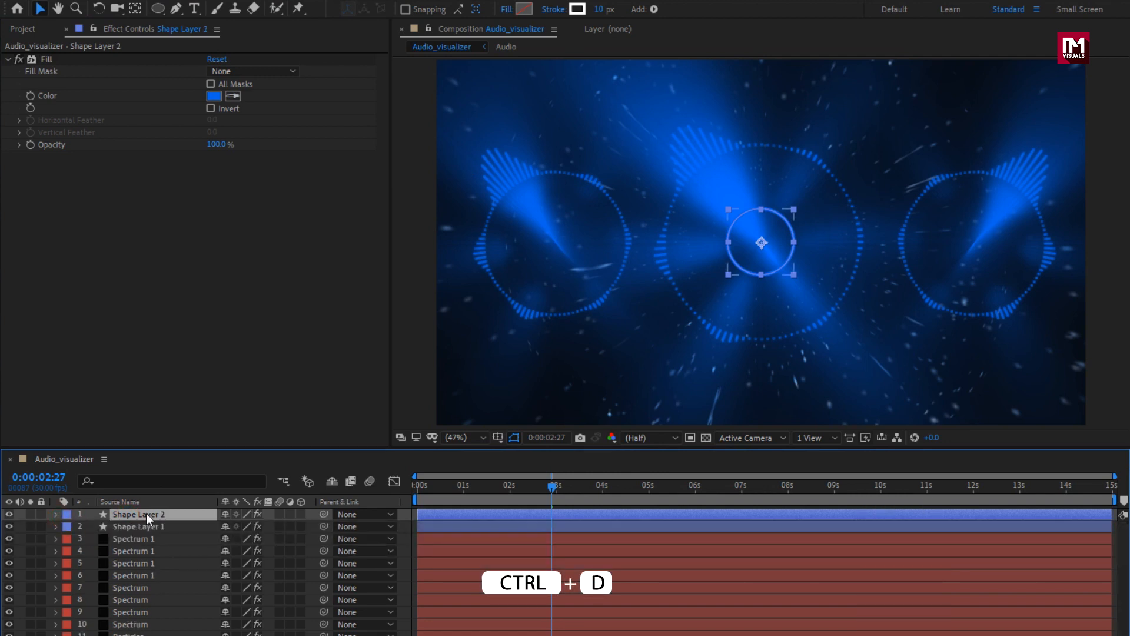
click(600, 9)
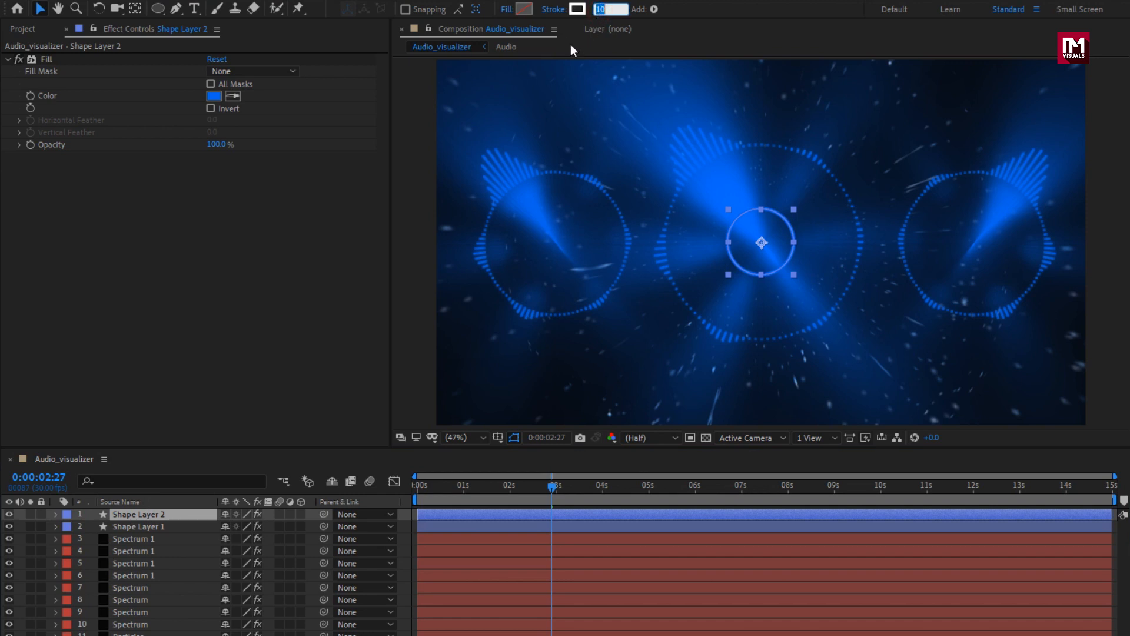
key(Up)
key(Up)
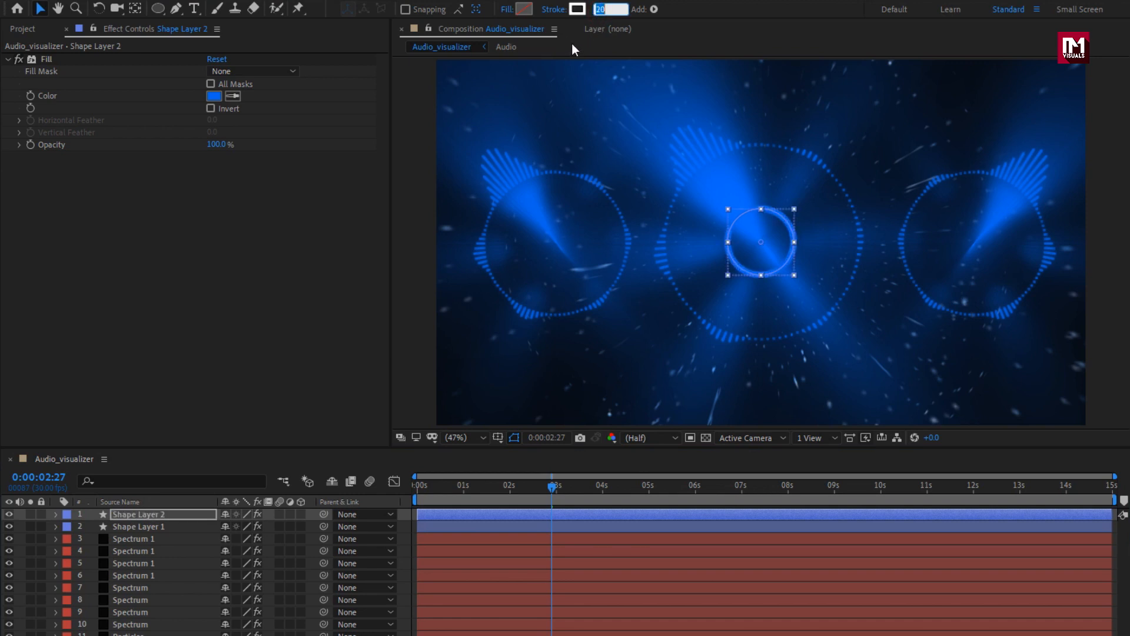
Step: Change the Fill colour of Shape Layer 2 to the darker blue 004EBA
click(217, 97)
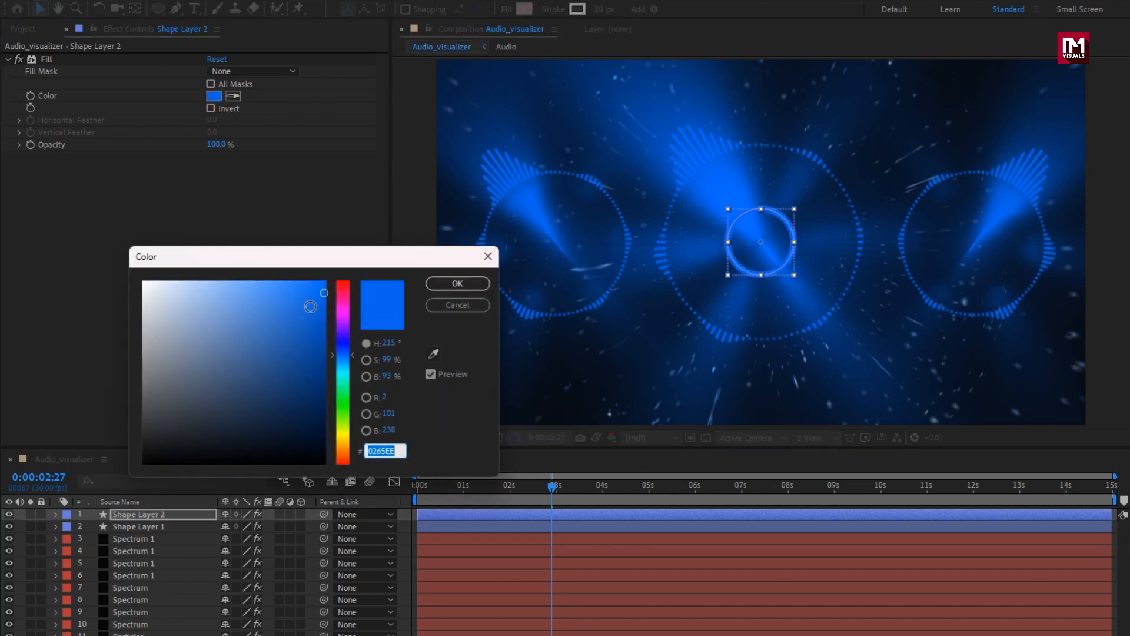
drag(321, 300, 327, 330)
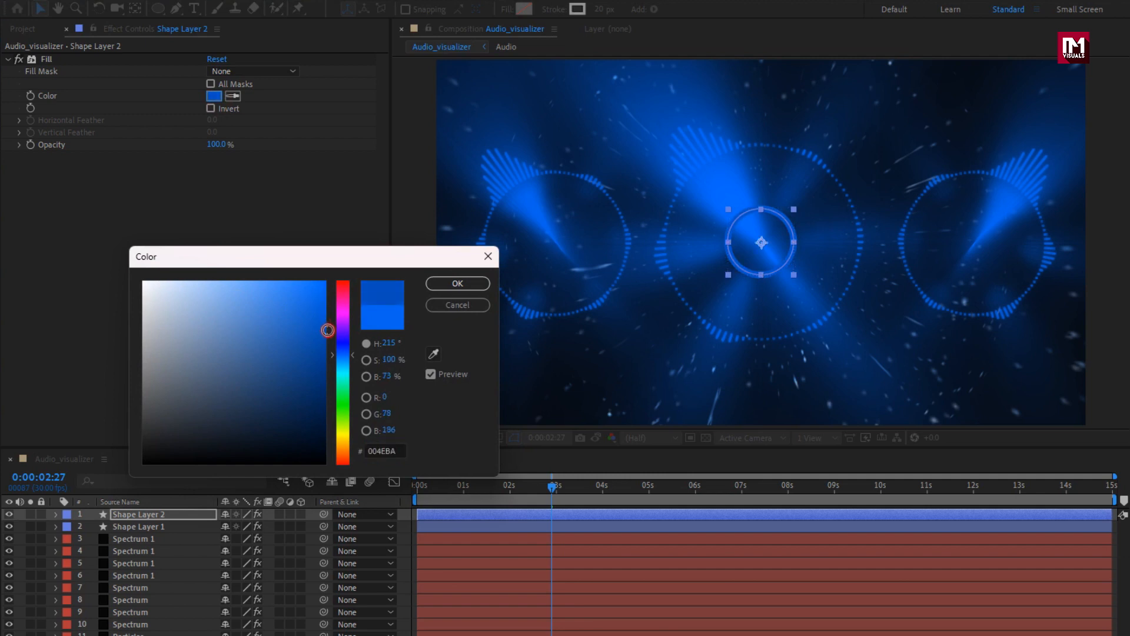
click(443, 288)
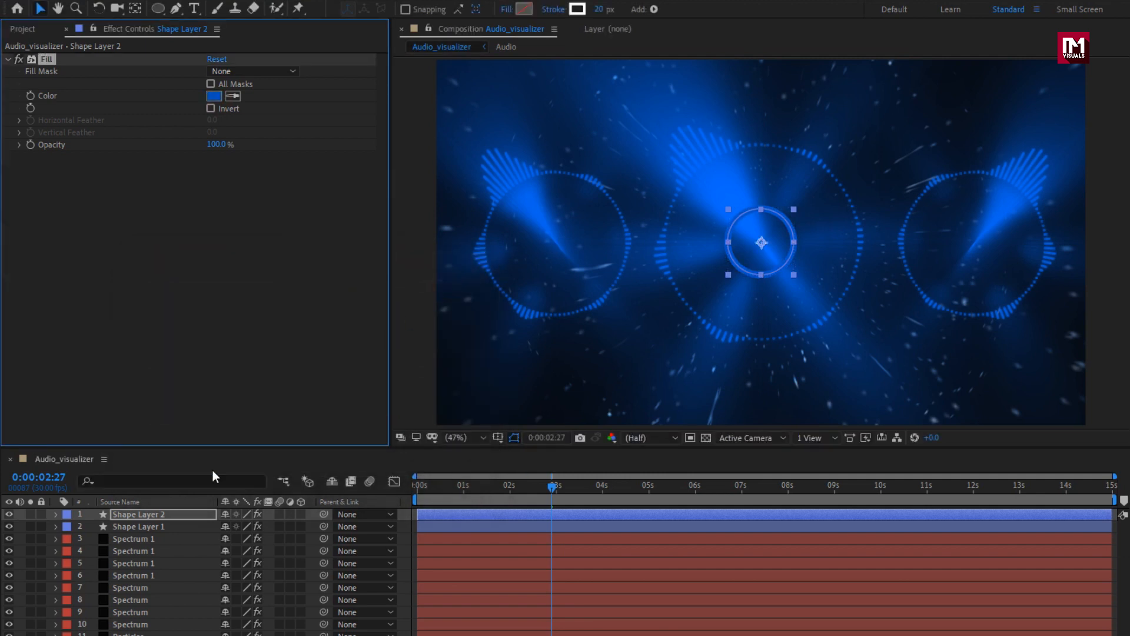
Step: Add Trim Paths to Shape Layer 2 and lower its End value to 90%
click(157, 514)
click(56, 514)
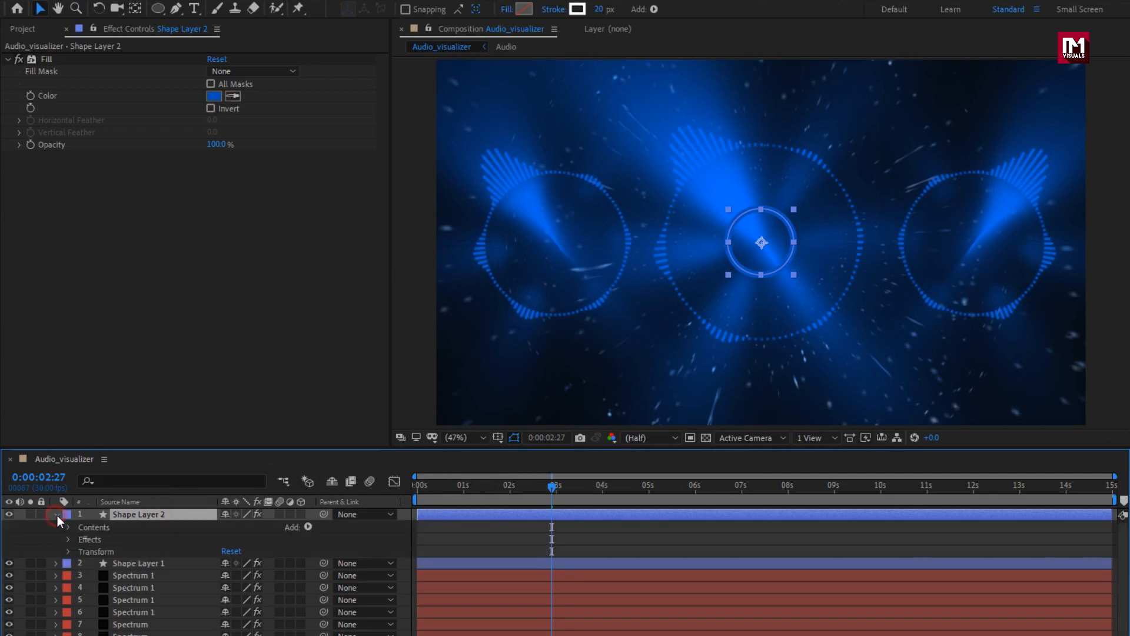
click(308, 525)
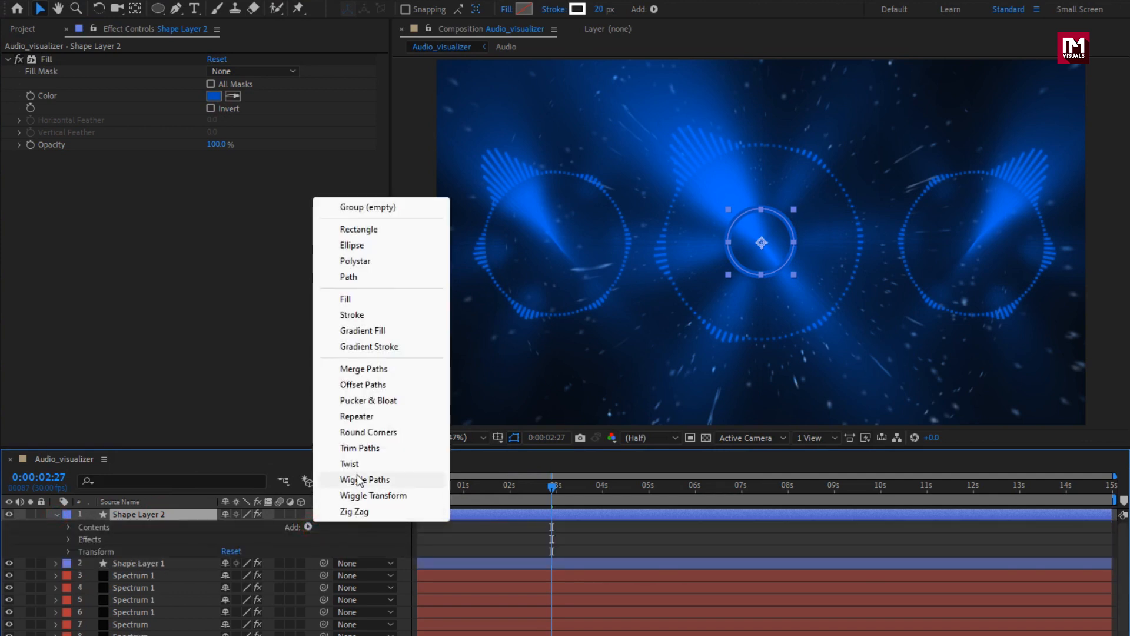
click(354, 449)
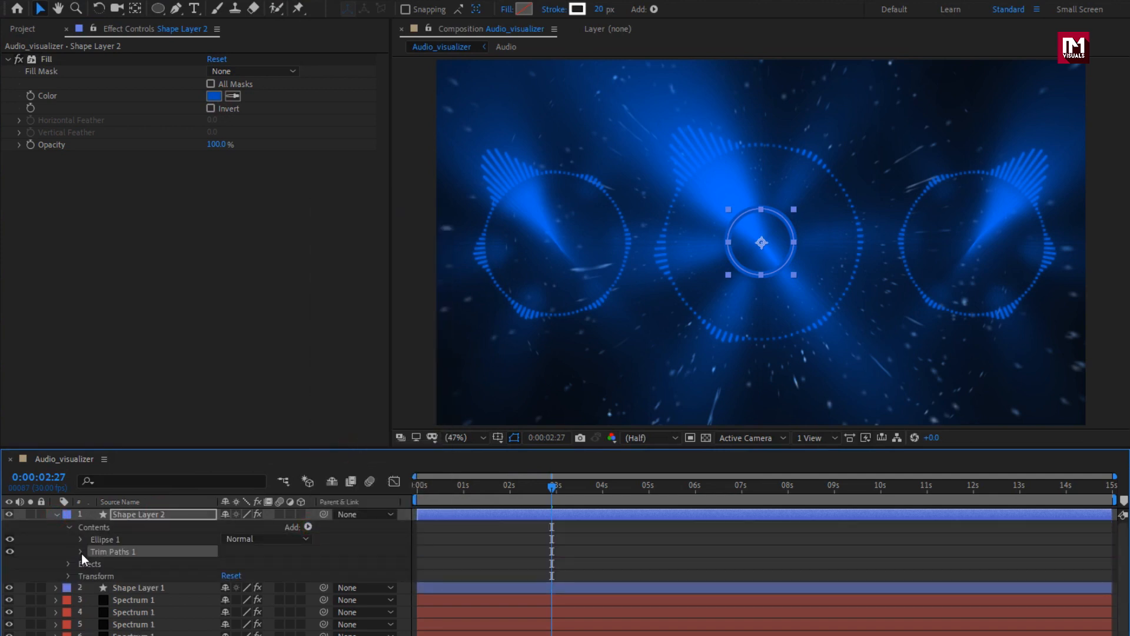
click(81, 551)
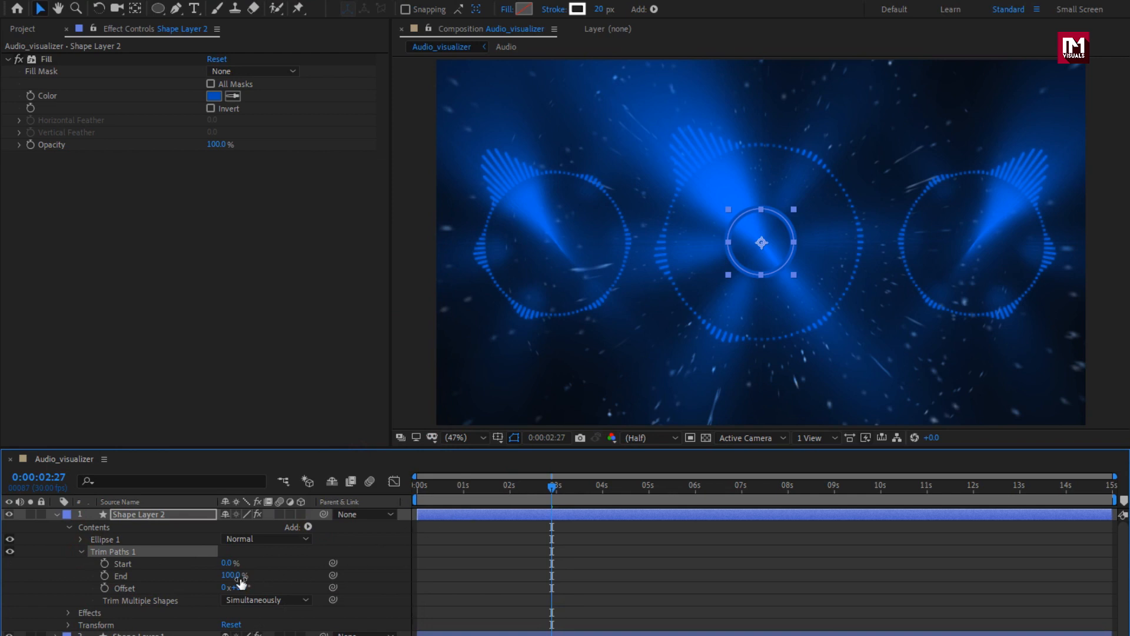
mouse_move(230, 576)
mouse_down()
mouse_move(219, 578)
mouse_move(229, 577)
mouse_up()
Step: Keyframe the Trim Paths End of Shape Layer 2 at 0% on the composition's first frame
drag(428, 490, 386, 492)
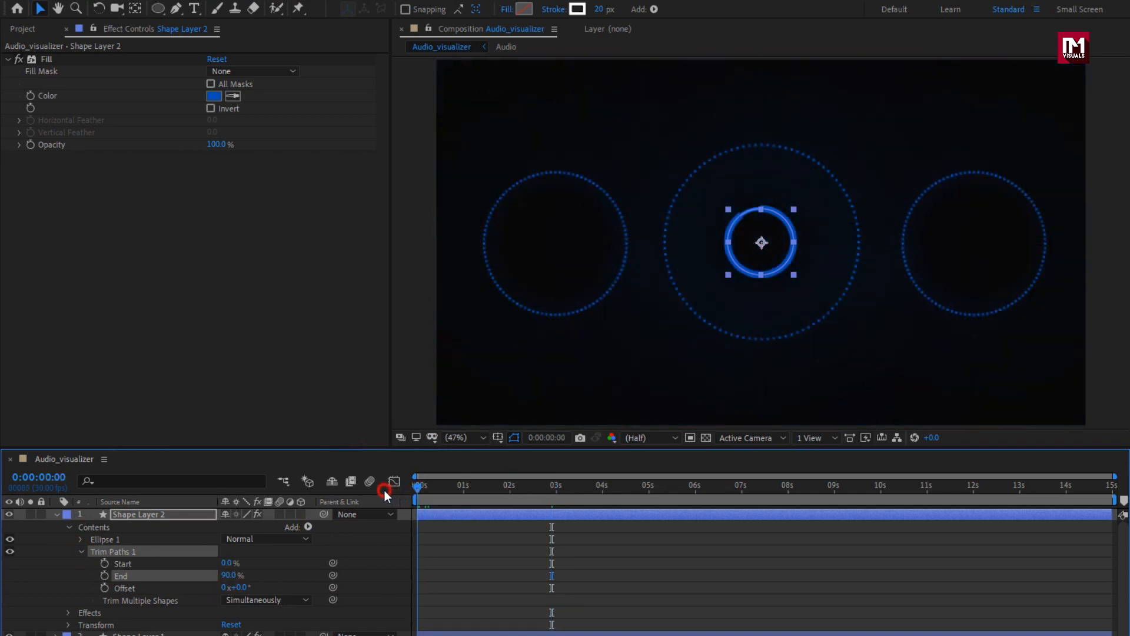
click(106, 575)
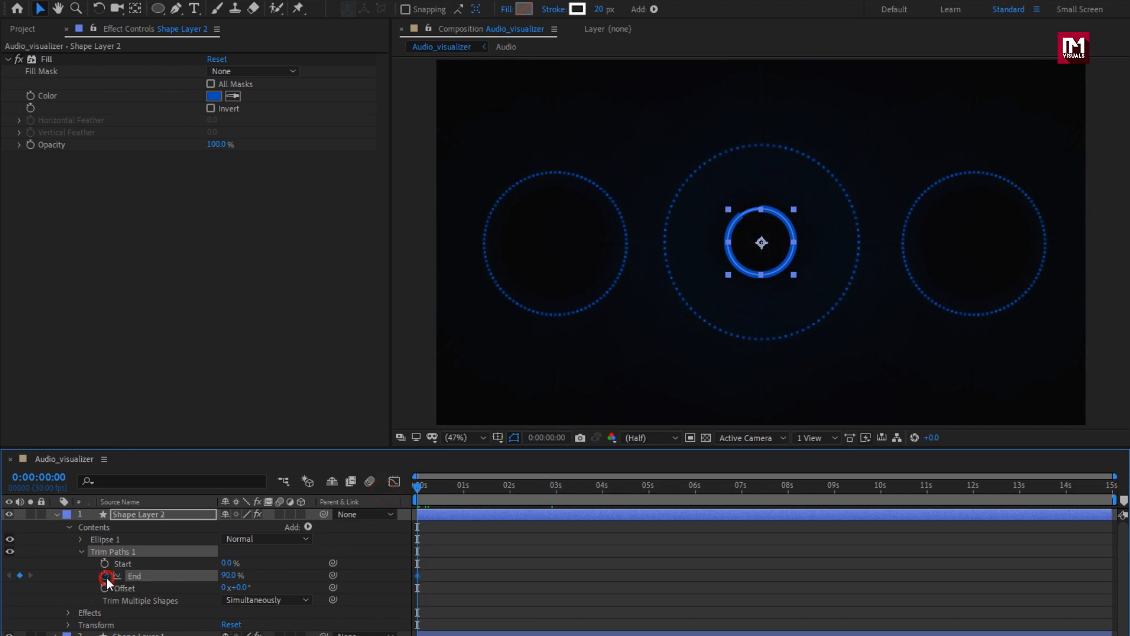
click(230, 575)
text(0)
key(Return)
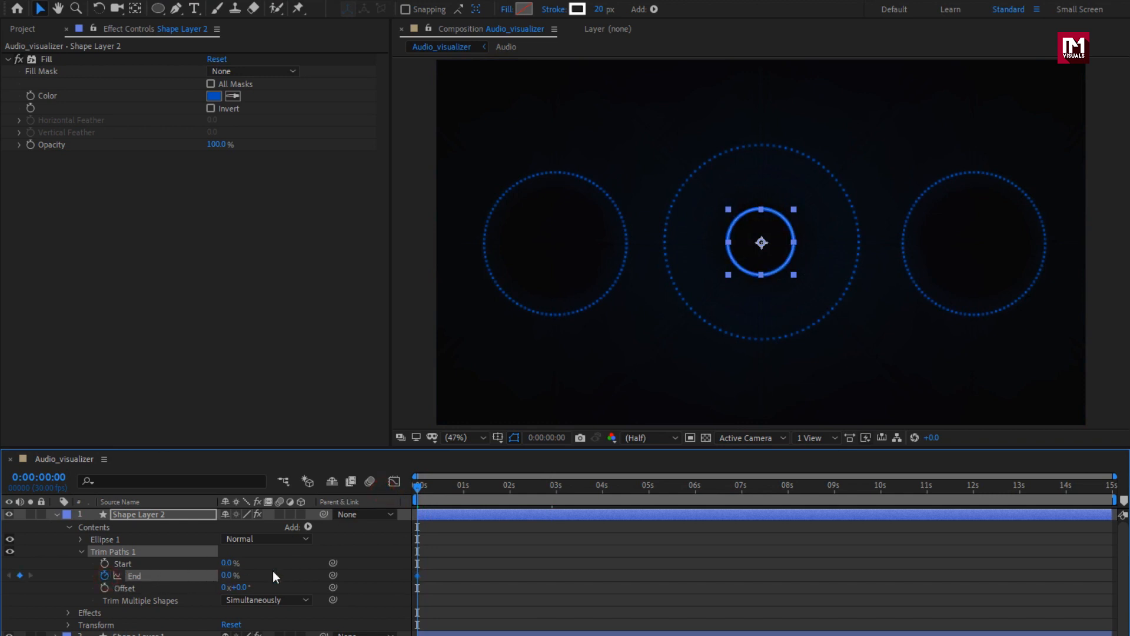
Step: Keyframe the Trim Paths End at 100% on the last frame, 0:00:14:29, check the animation and collapse Shape Layer 2
drag(410, 494, 1114, 516)
click(226, 575)
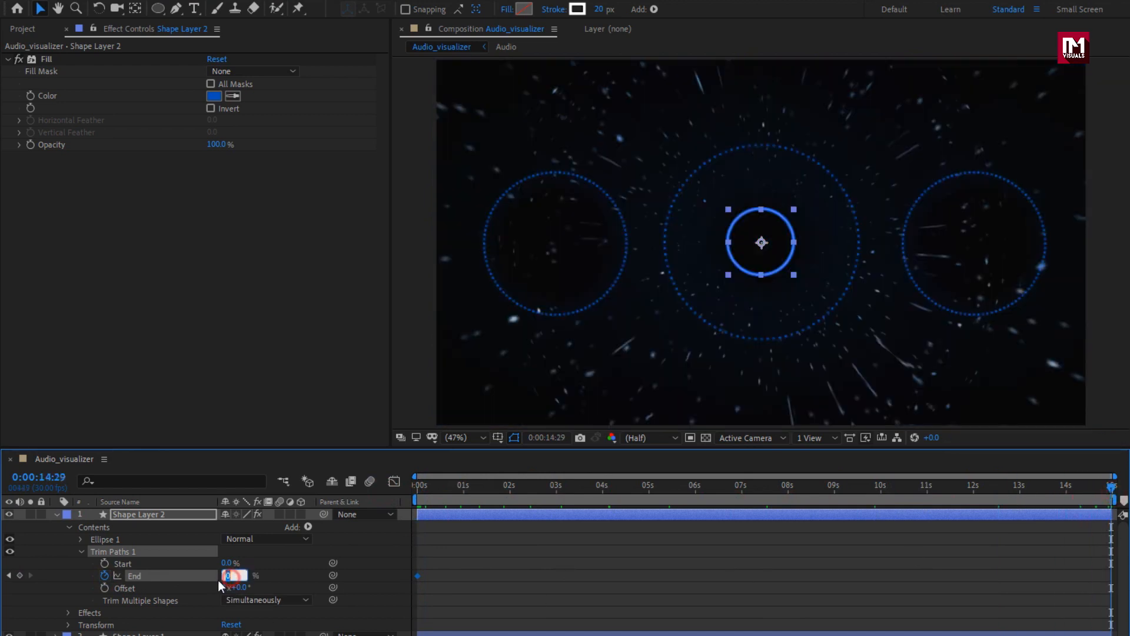
text(100)
key(Return)
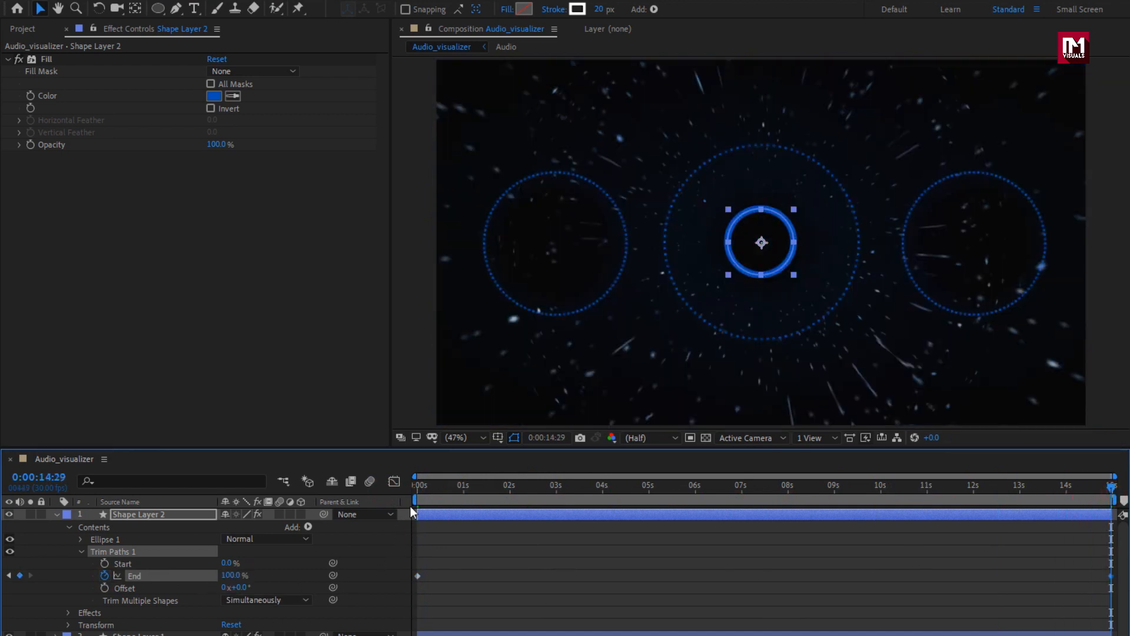
drag(420, 494, 626, 488)
click(56, 514)
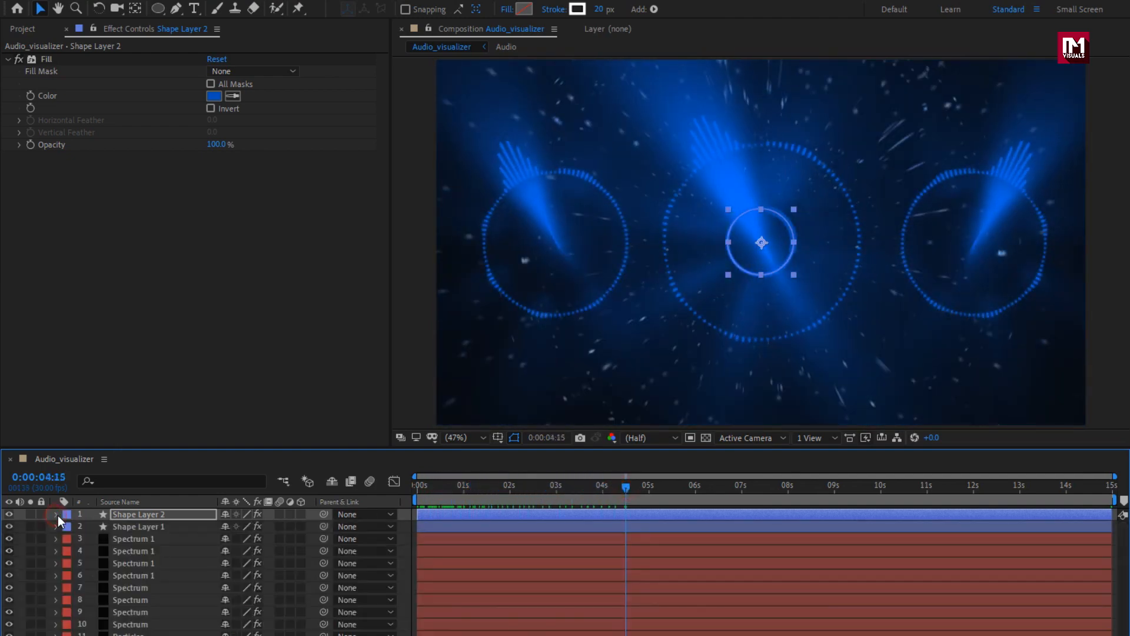
Step: Change the Fill colour of Shape Layer 1 to the lighter blue 619EF2
drag(459, 489, 502, 488)
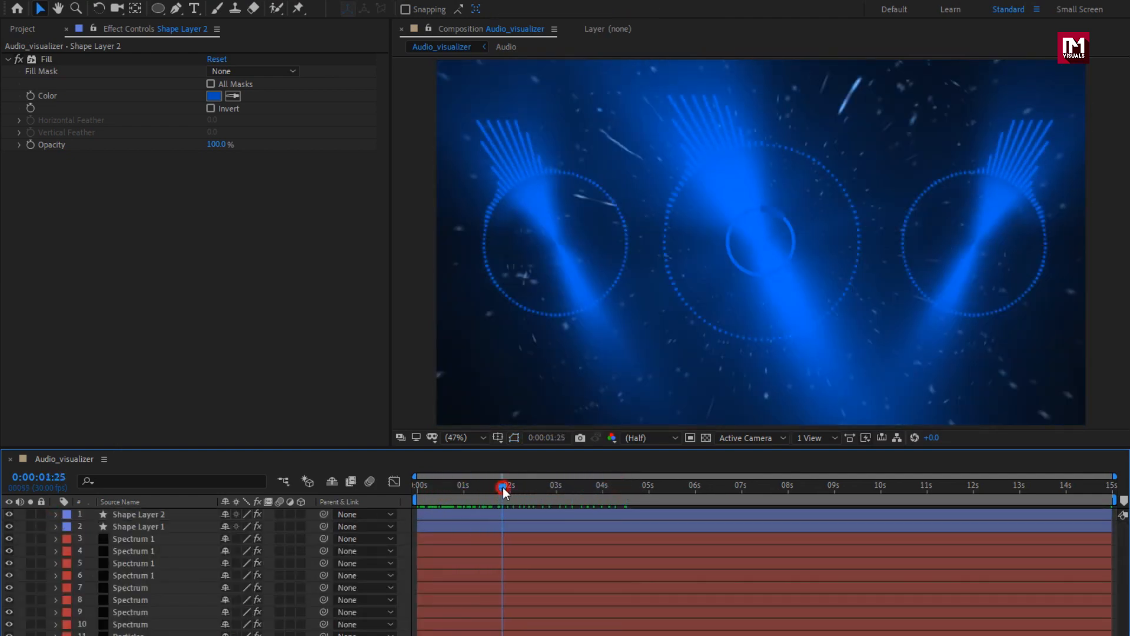
click(145, 526)
click(214, 96)
mouse_move(243, 307)
mouse_down()
mouse_move(267, 292)
mouse_move(252, 289)
mouse_up()
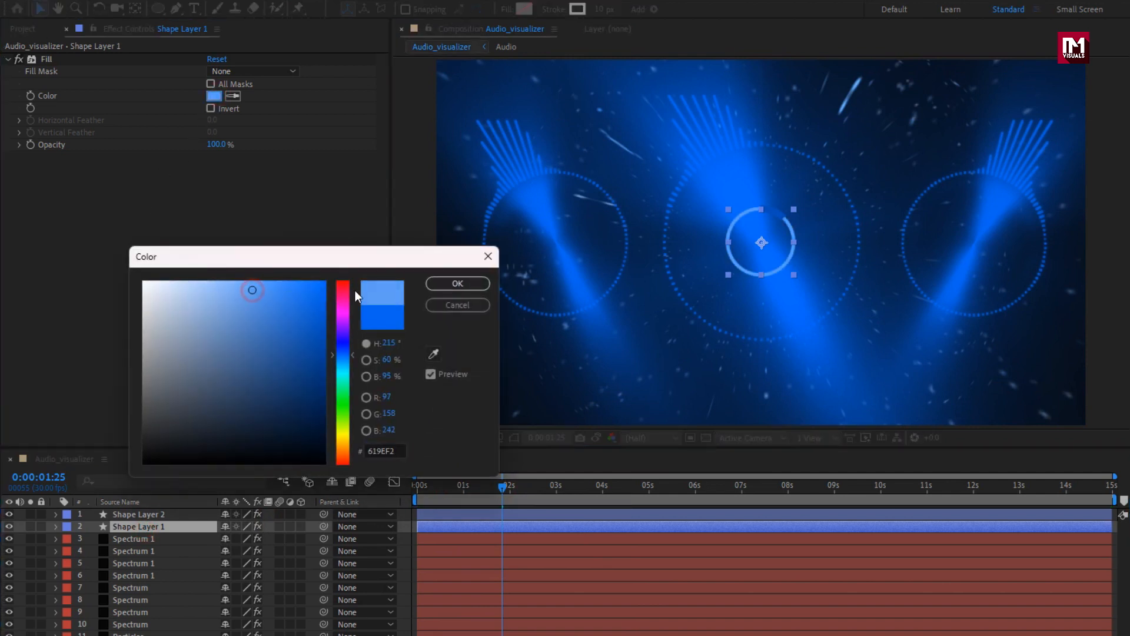
click(458, 283)
Step: Change the Fill colour of Shape Layer 2 to the brighter blue 1974F2 and check the ring's animation
click(151, 515)
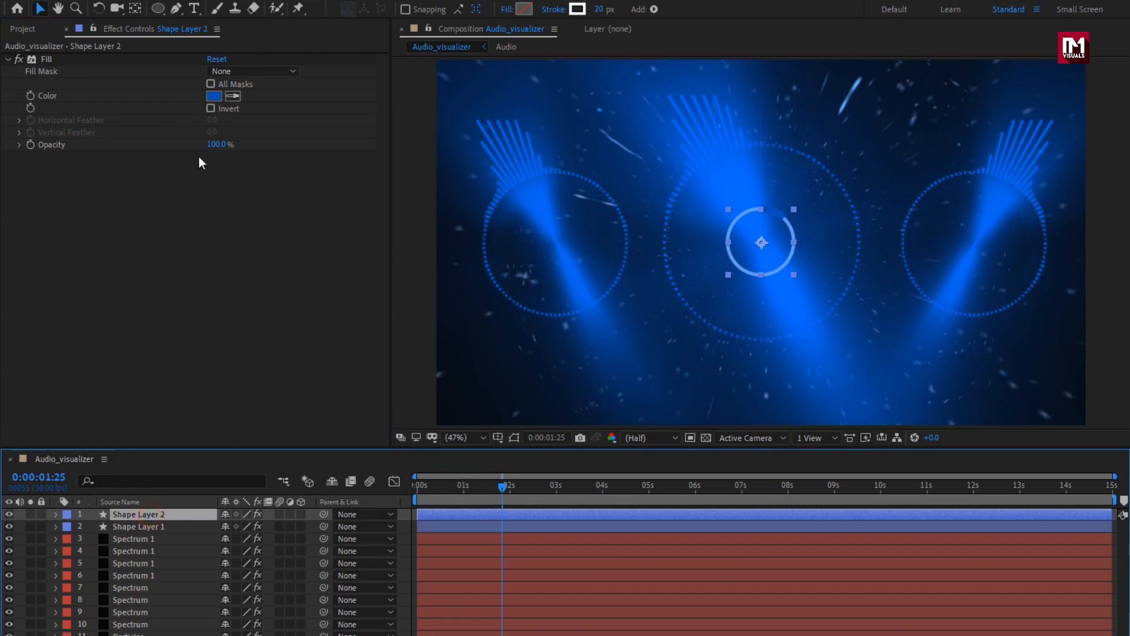
click(213, 96)
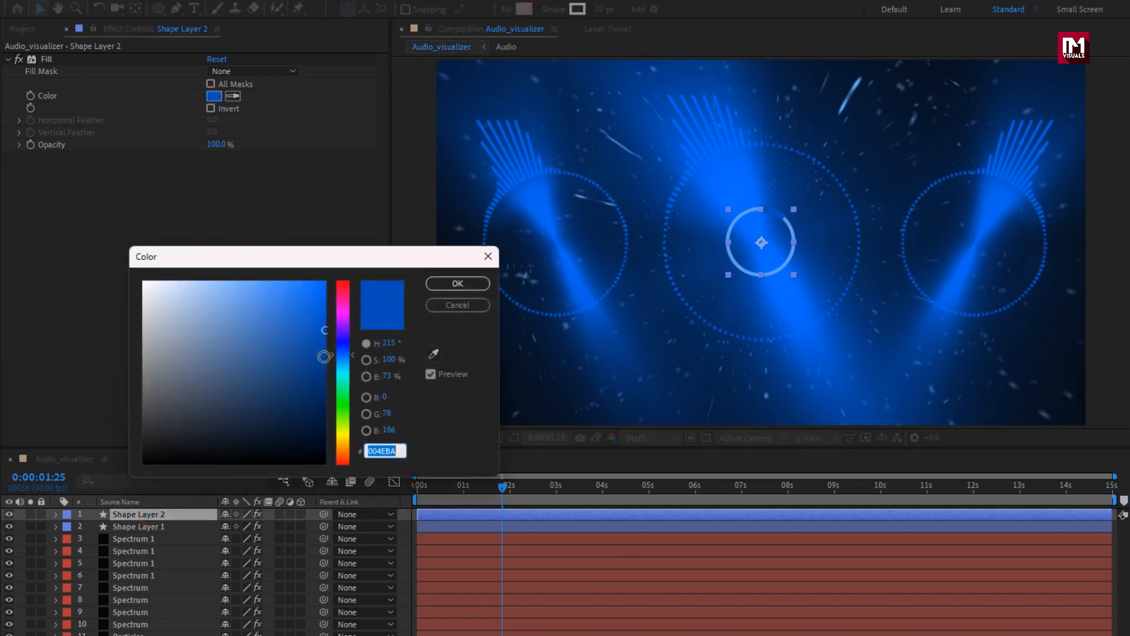
click(320, 371)
drag(321, 367, 307, 290)
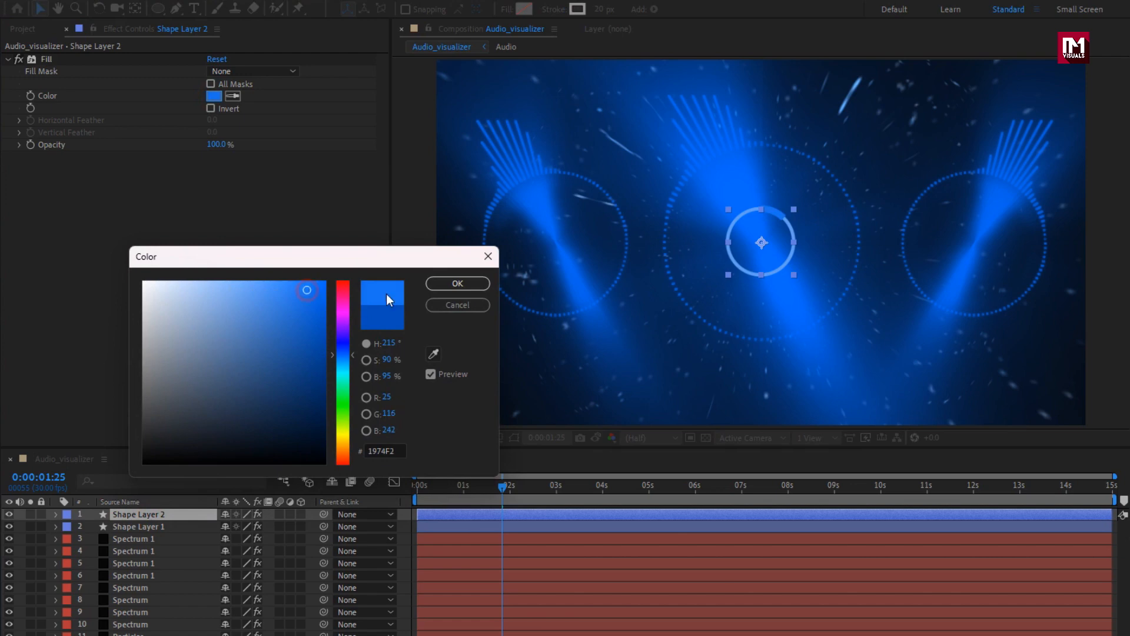
click(458, 283)
drag(445, 486, 819, 474)
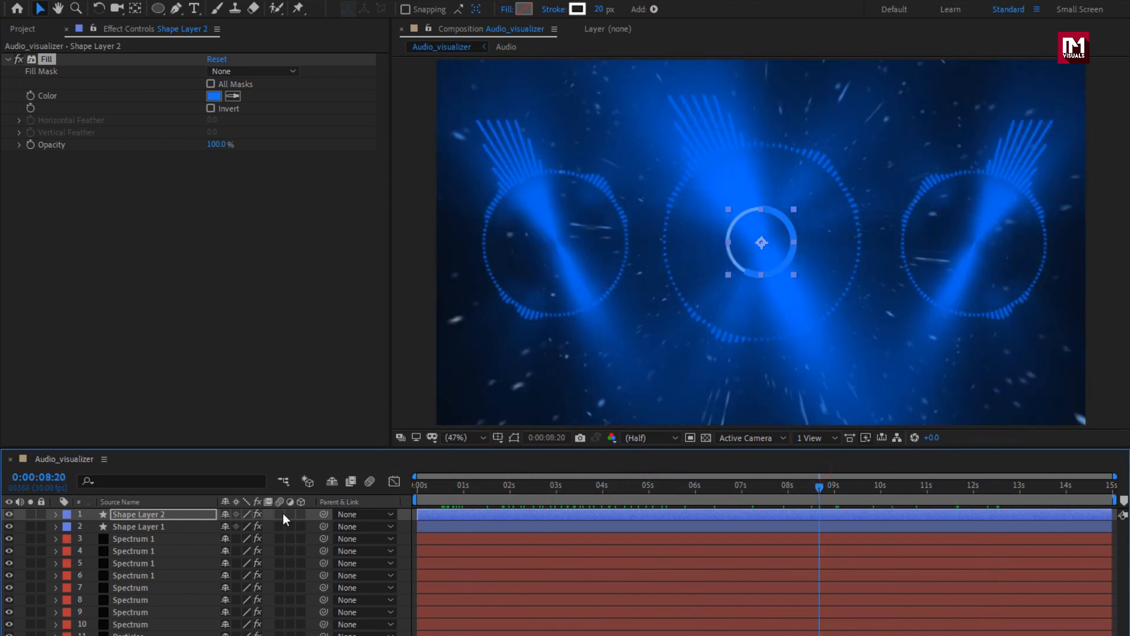
Step: Add a text layer reading 00:00 over the progress ring in the middle of the composition
click(309, 513)
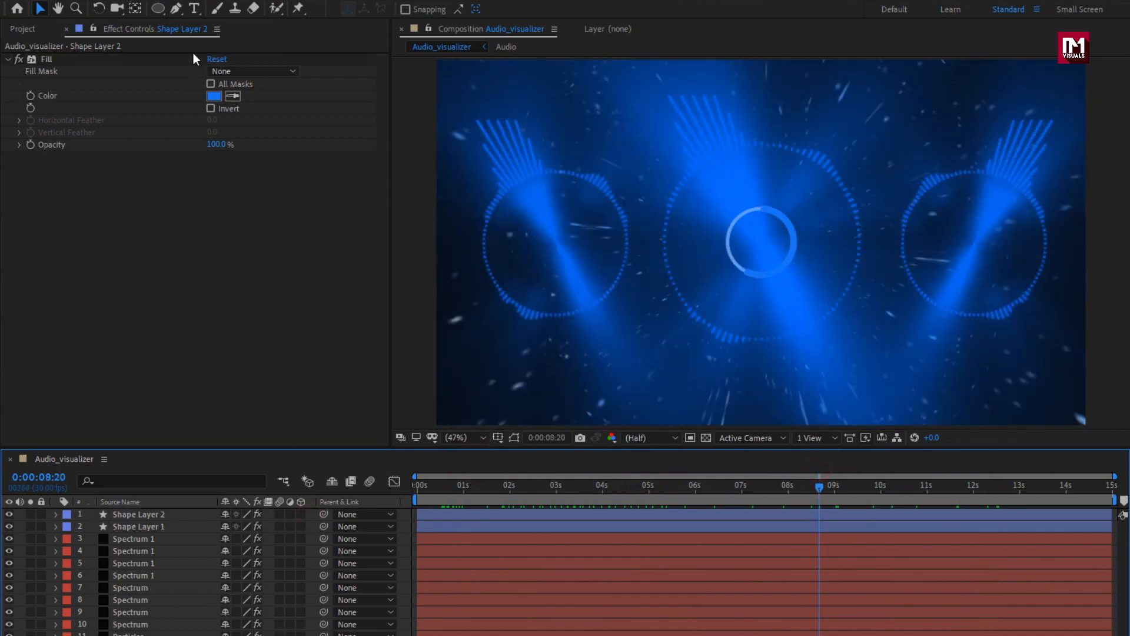
click(194, 10)
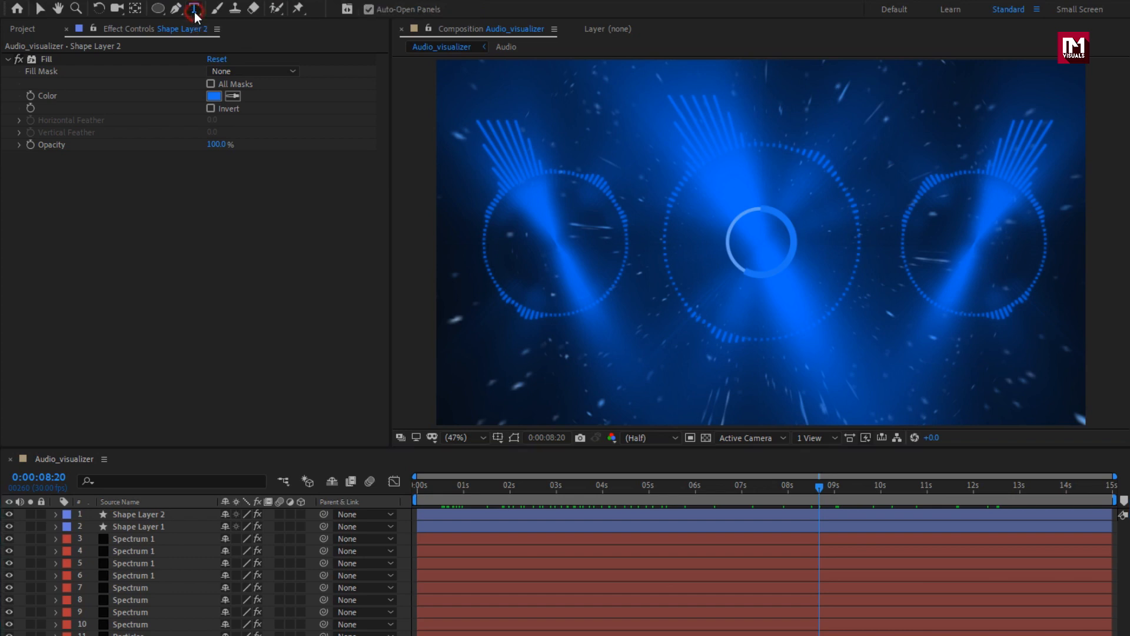
click(746, 257)
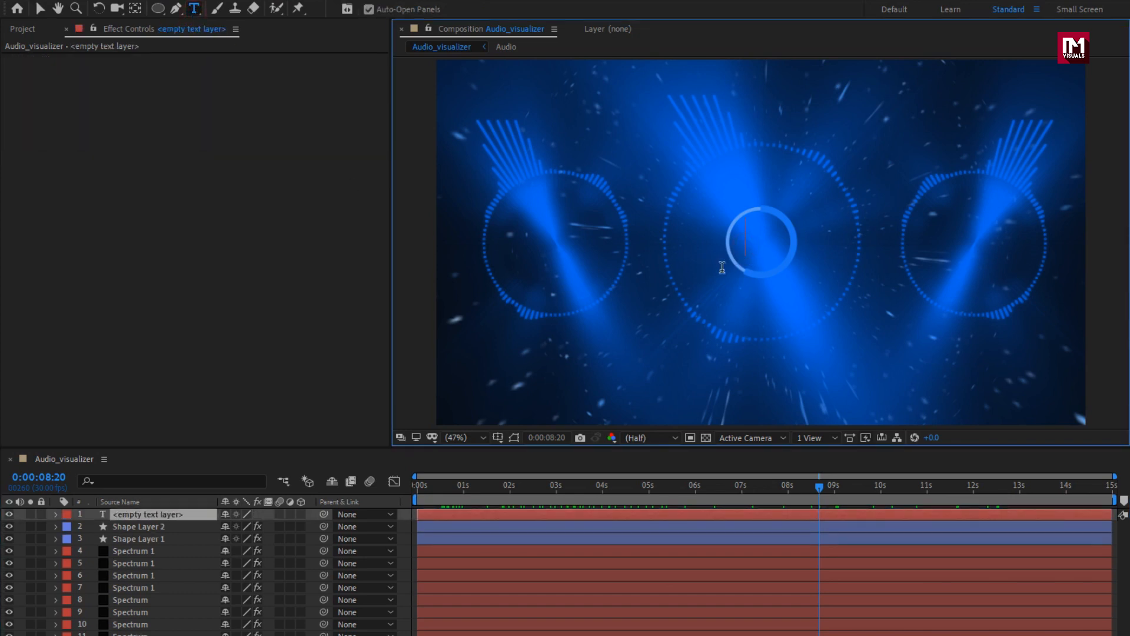
text(00)
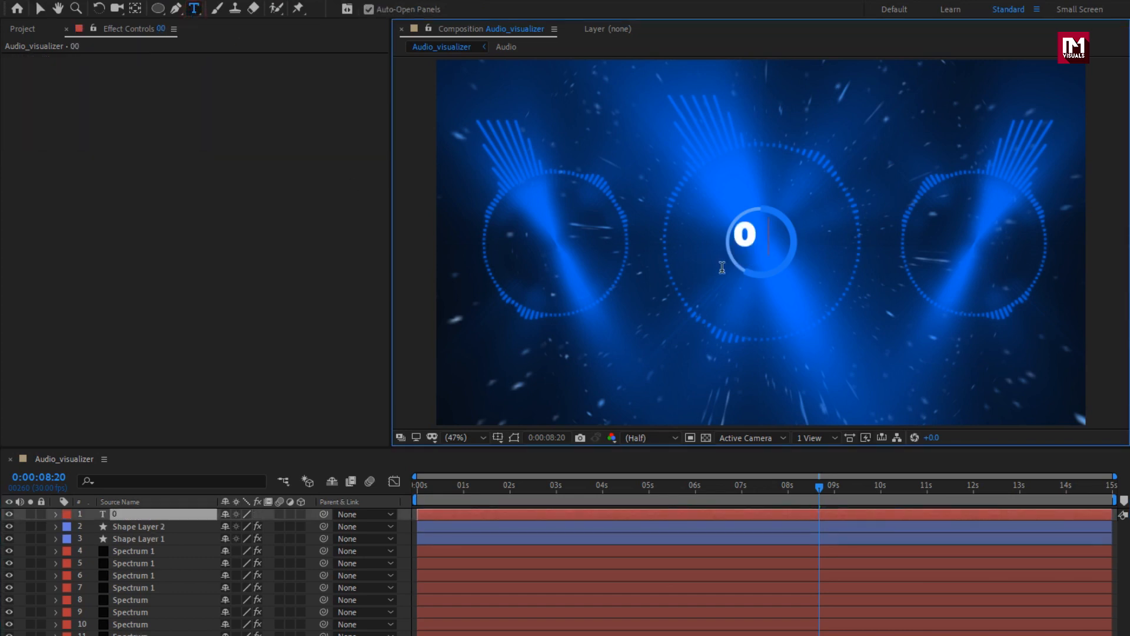
text(:)
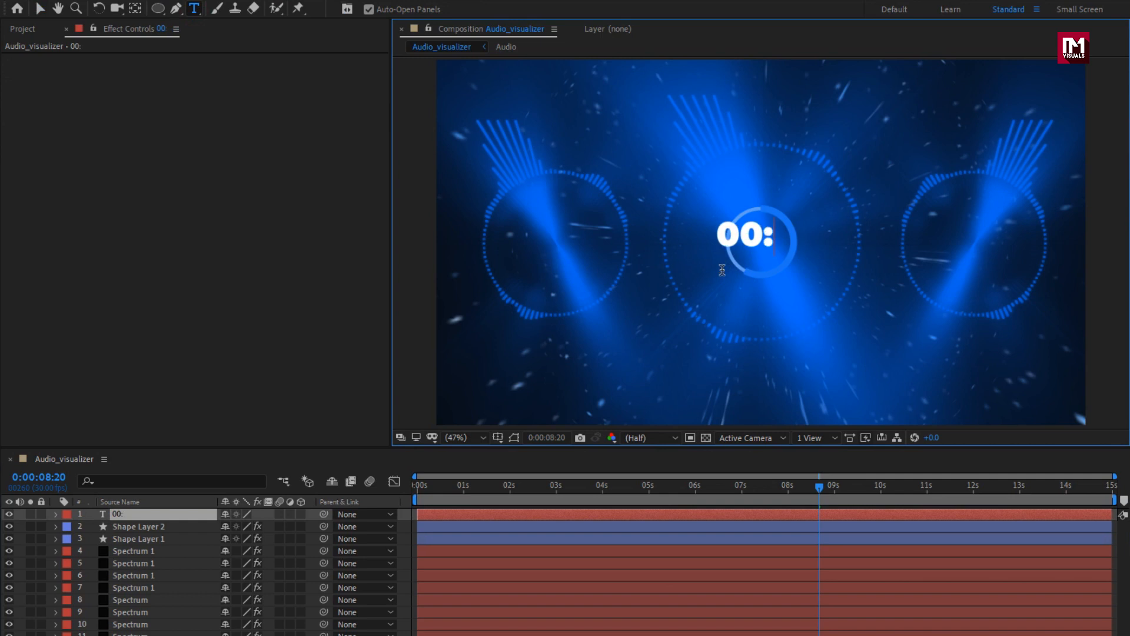
text(00)
key(Escape)
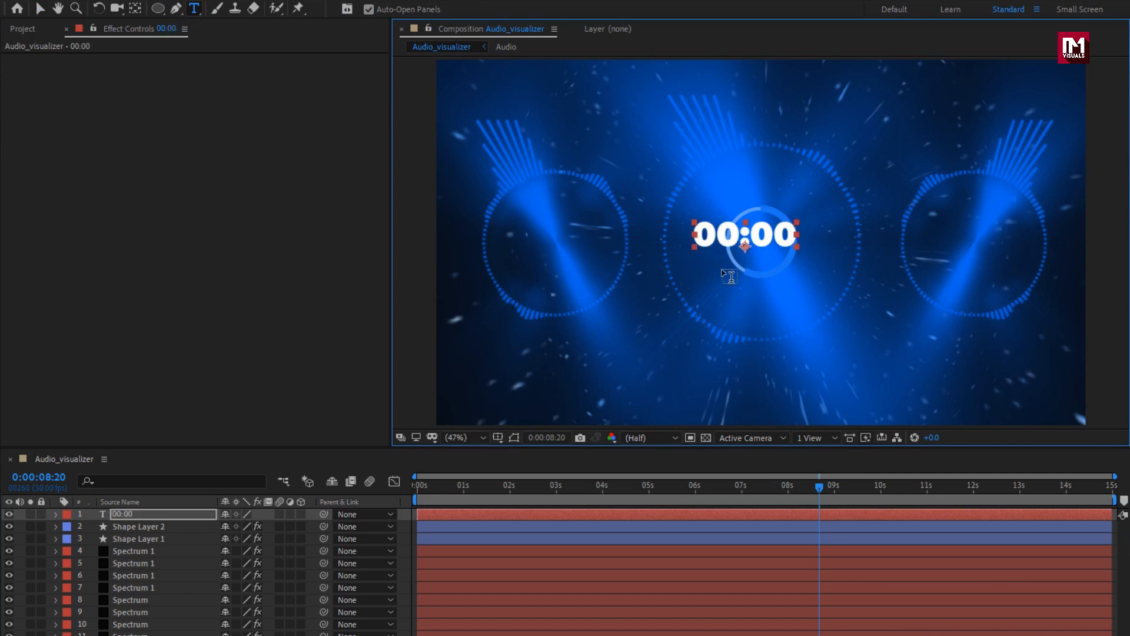
Step: Reduce the 00:00 text to 63 px and move it over the middle of the progress ring
key(v)
drag(725, 242, 749, 249)
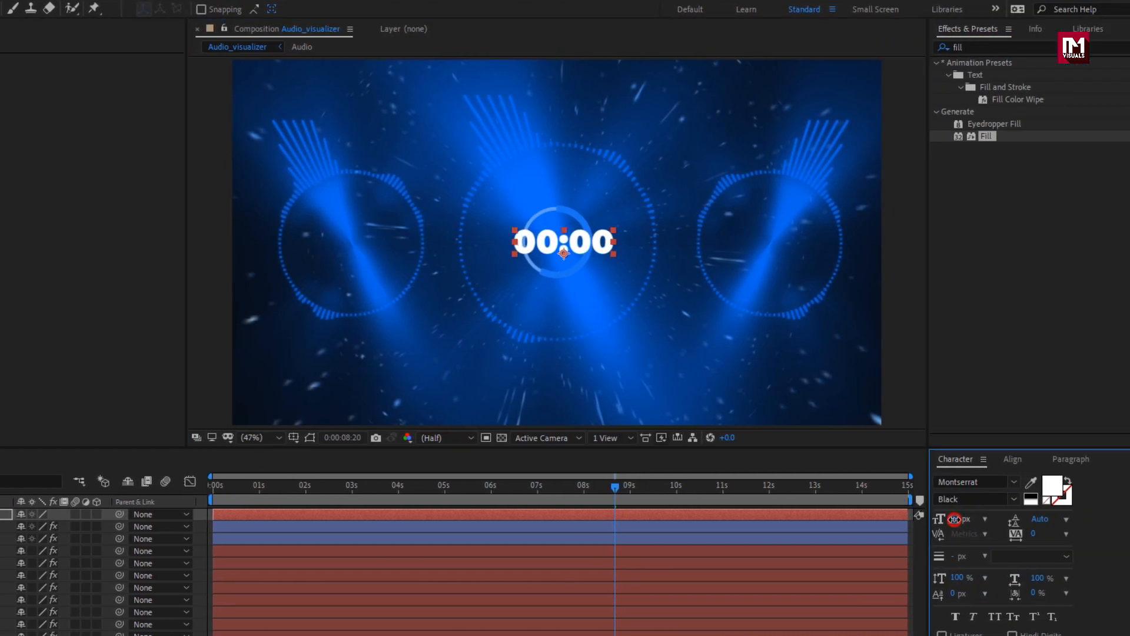
drag(954, 518, 924, 519)
click(552, 248)
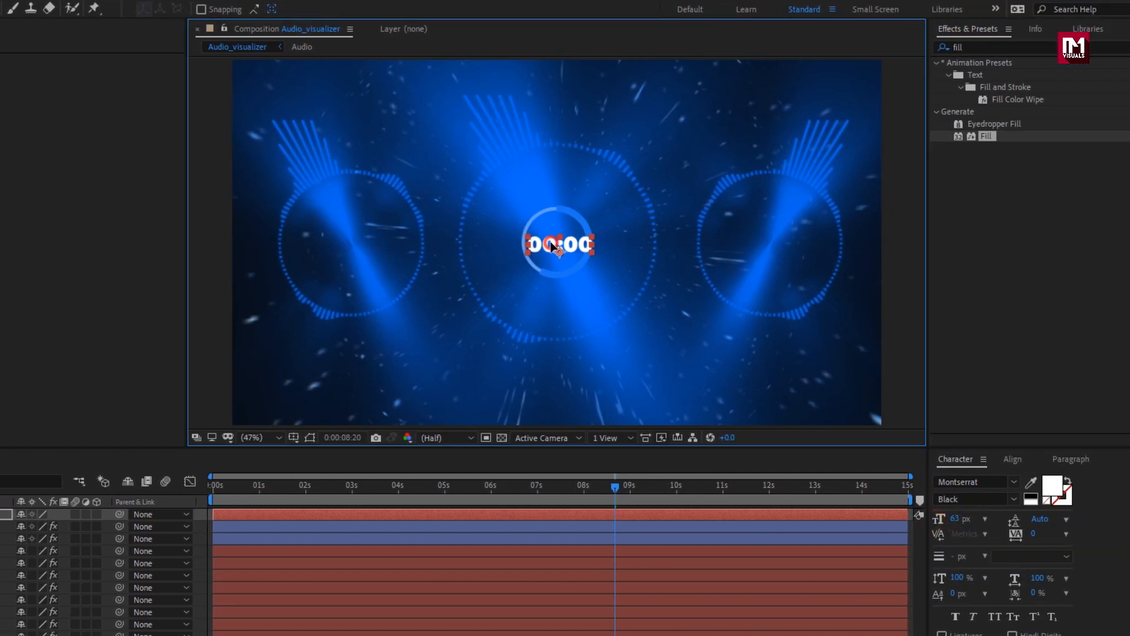
Step: Set the timer text's font to UniSansBoldItalic and its size to 46 px
click(963, 482)
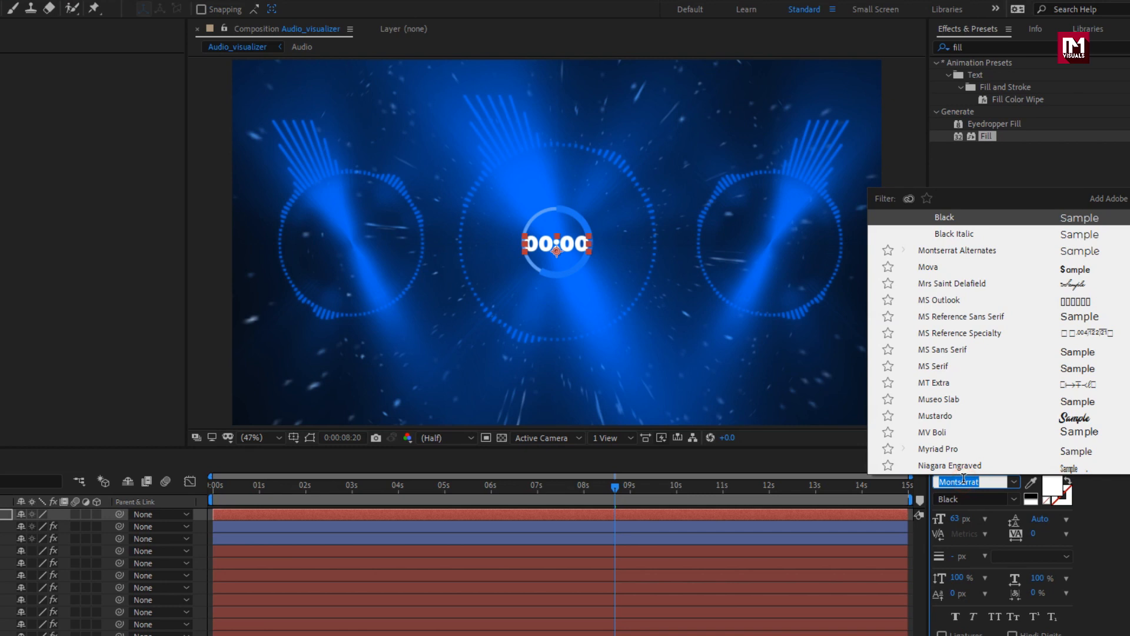
text(uni)
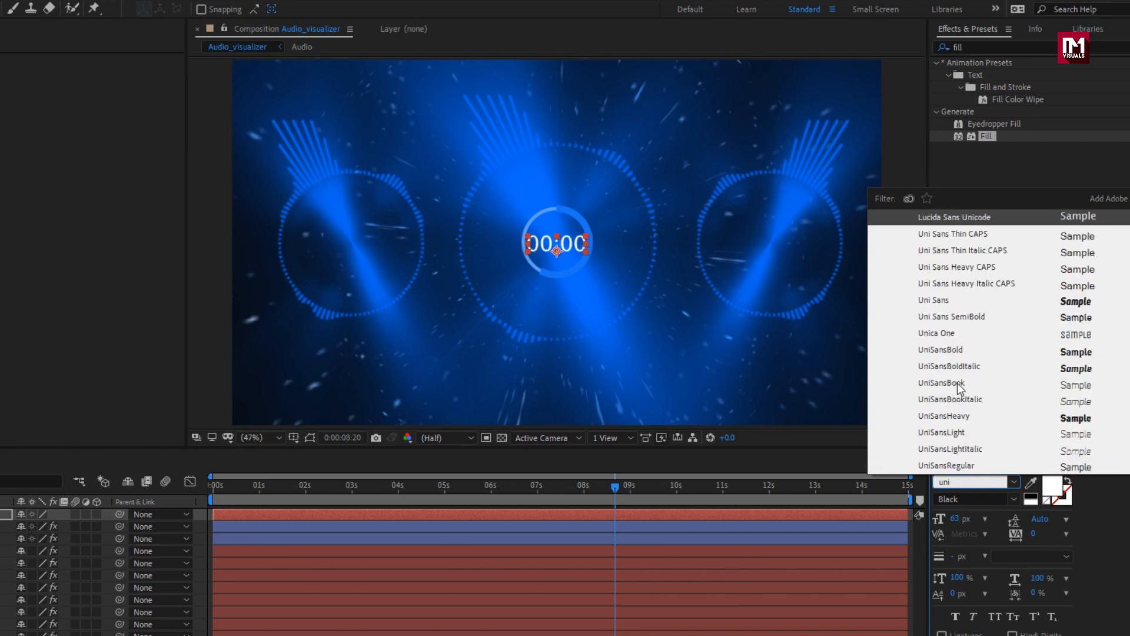
click(955, 367)
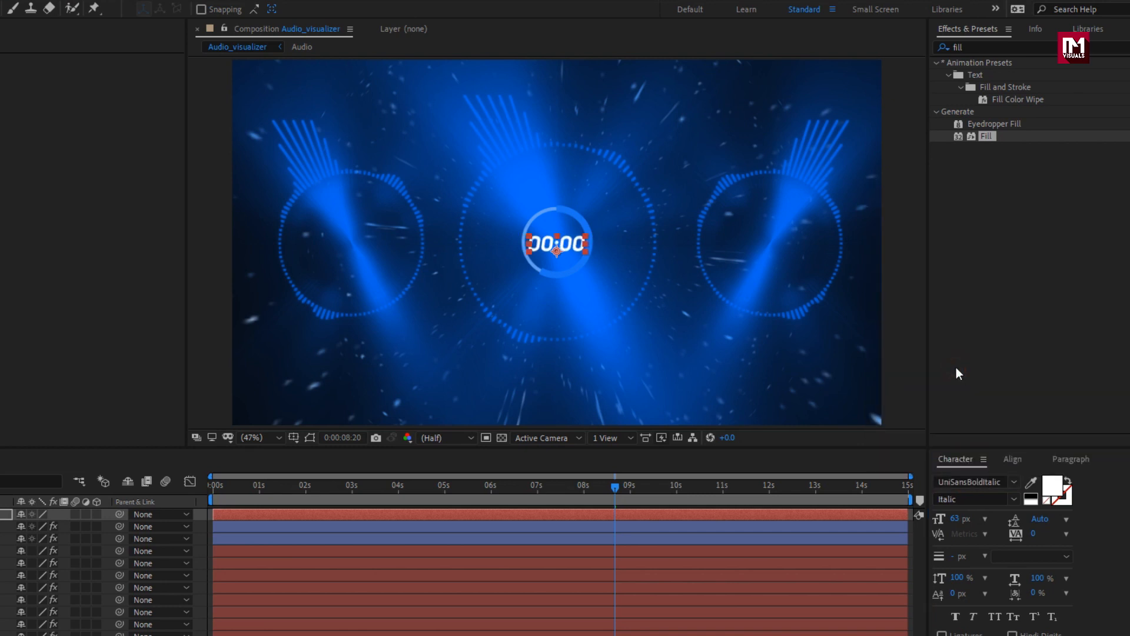
drag(960, 526, 939, 518)
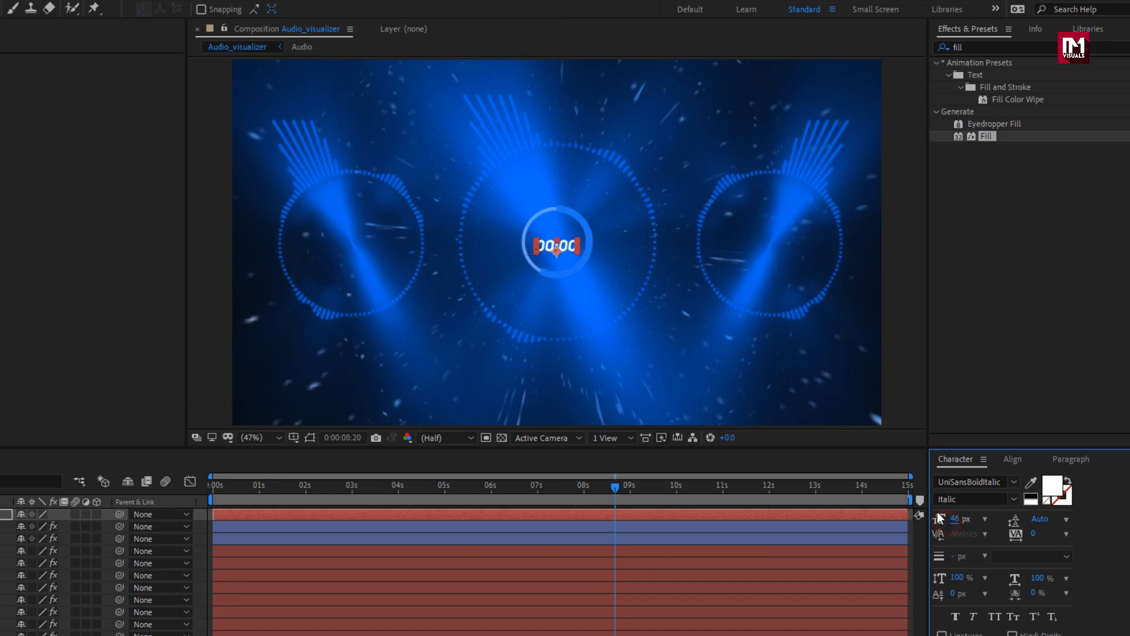
Step: Centre the timer text horizontally and vertically in the composition
click(1012, 459)
click(970, 496)
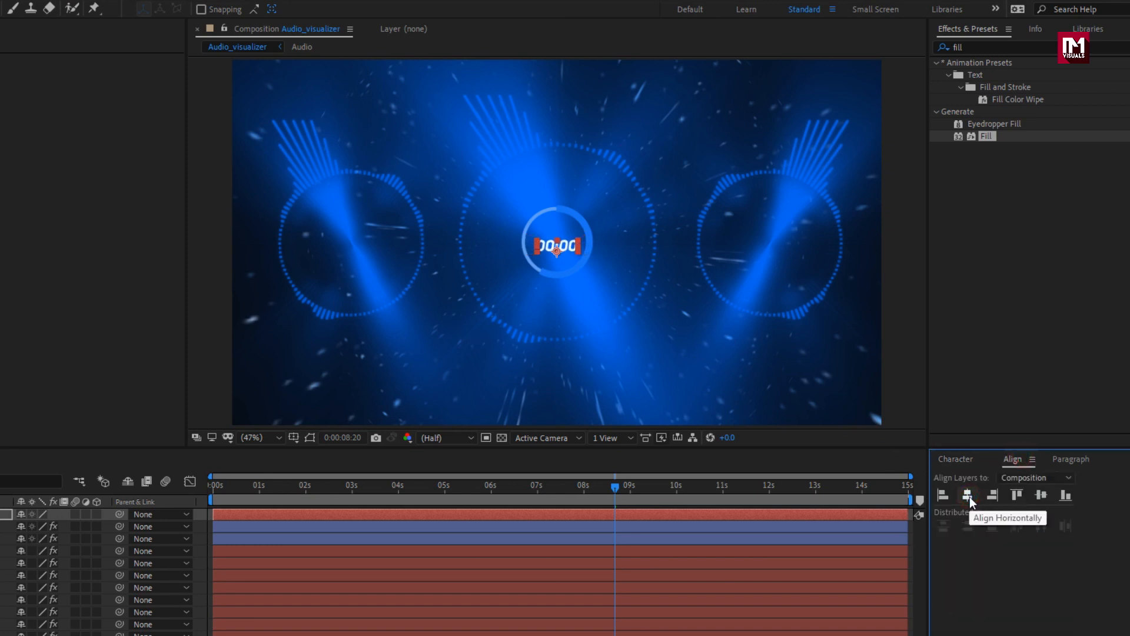
click(1037, 496)
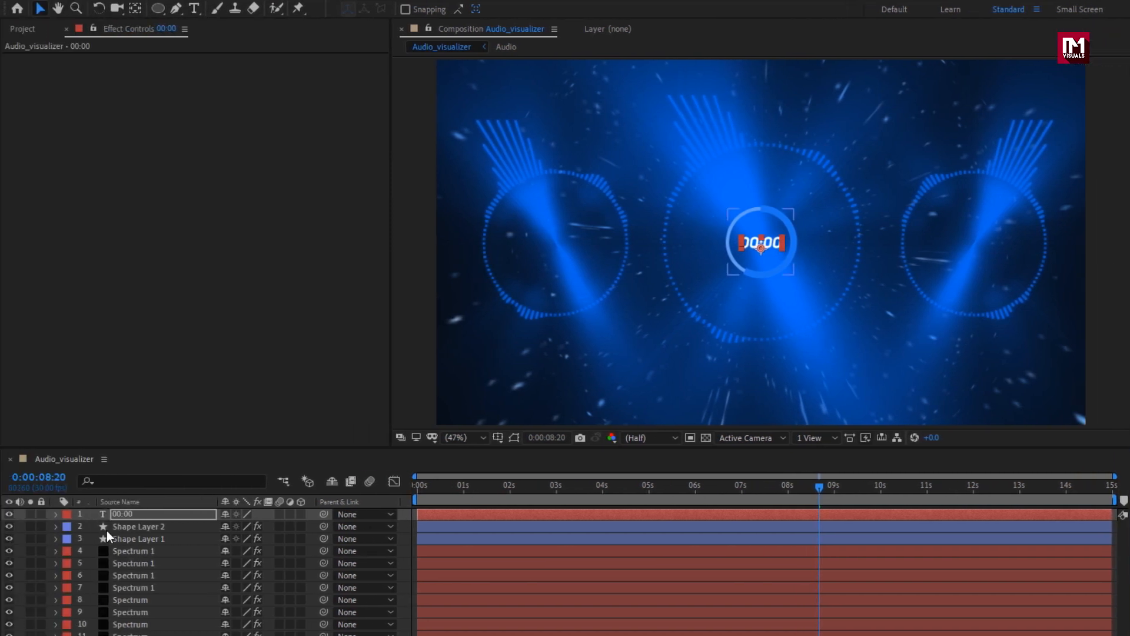
Step: Expand the 00:00 text layer to show its Source Text property
click(125, 514)
click(57, 514)
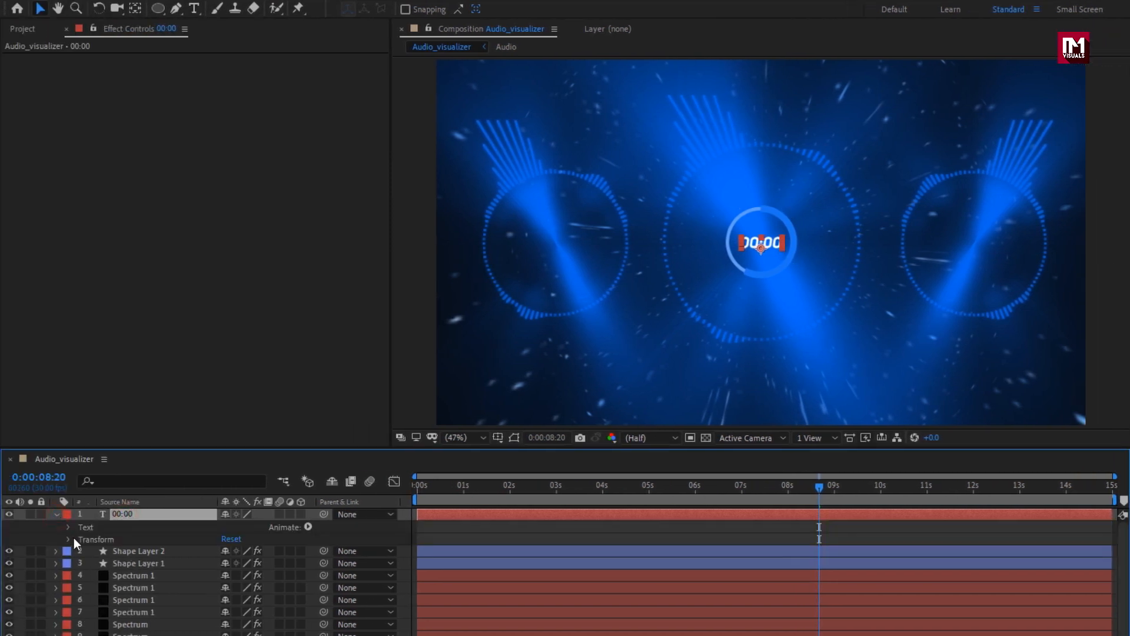
click(69, 527)
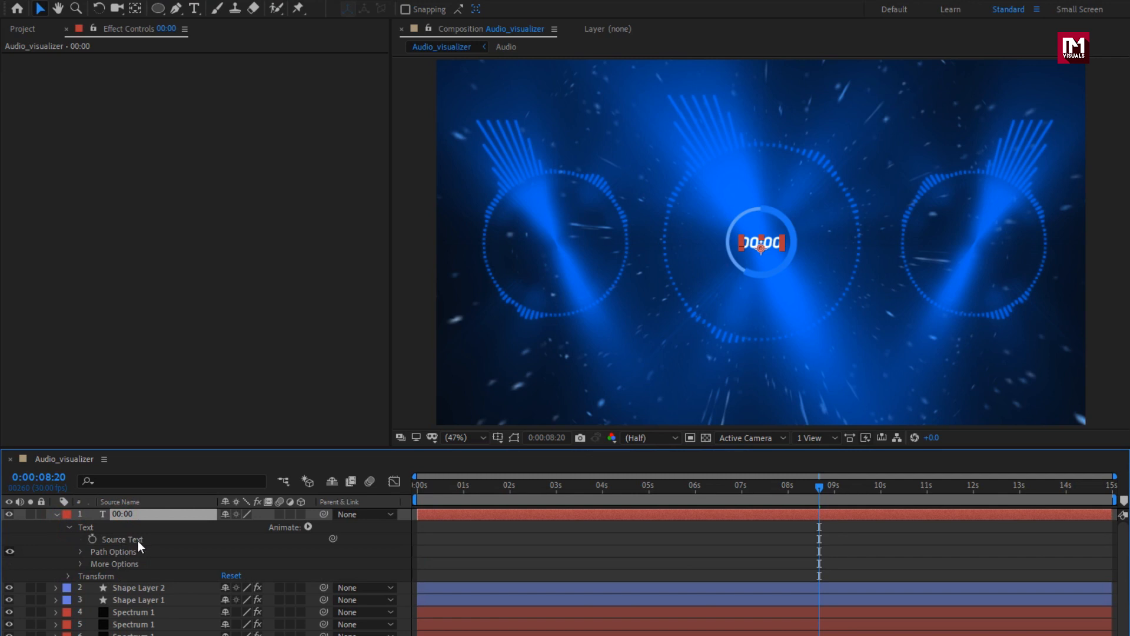
Step: Switch to Notepad, copy the whole minutes-and-seconds expression from the time file, and return to After Effects
click(589, 634)
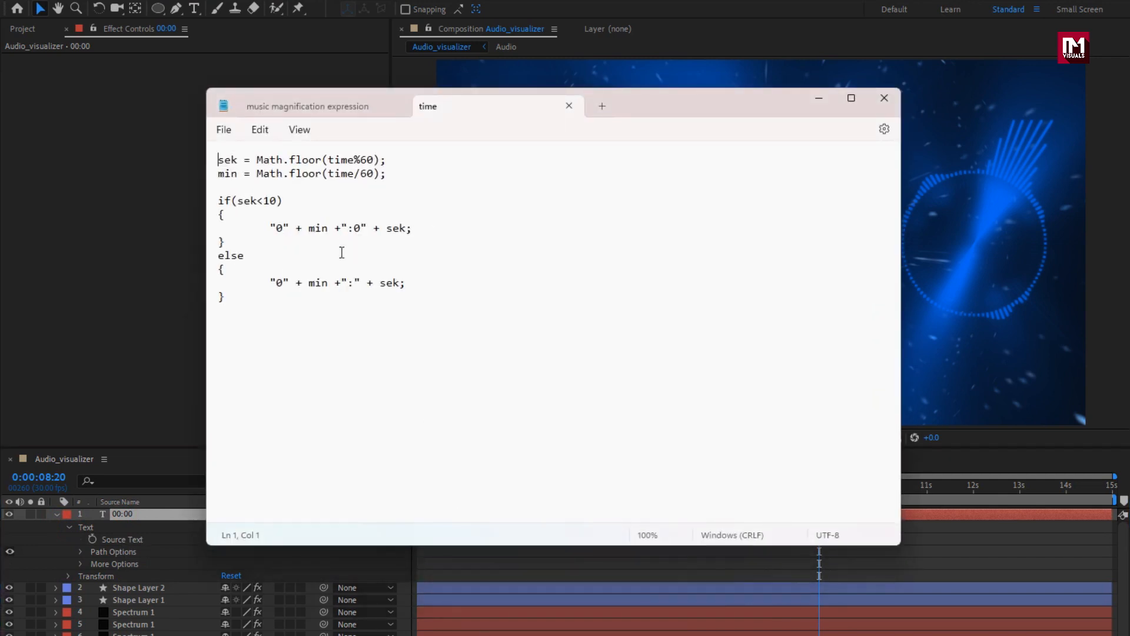
click(408, 281)
key(ctrl+a)
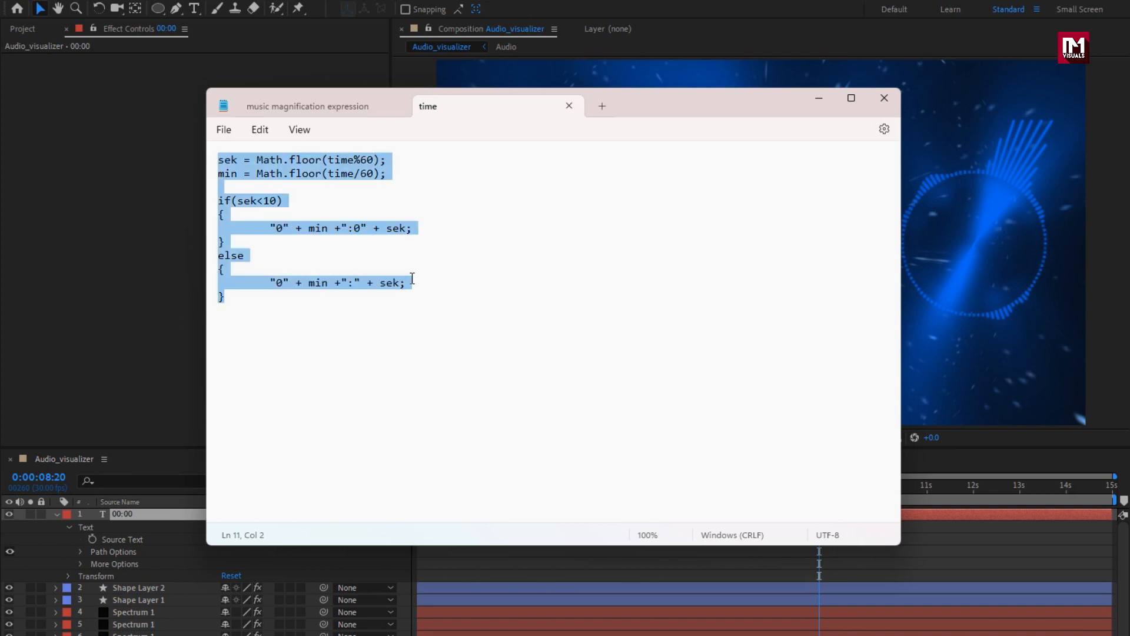
right_click(393, 287)
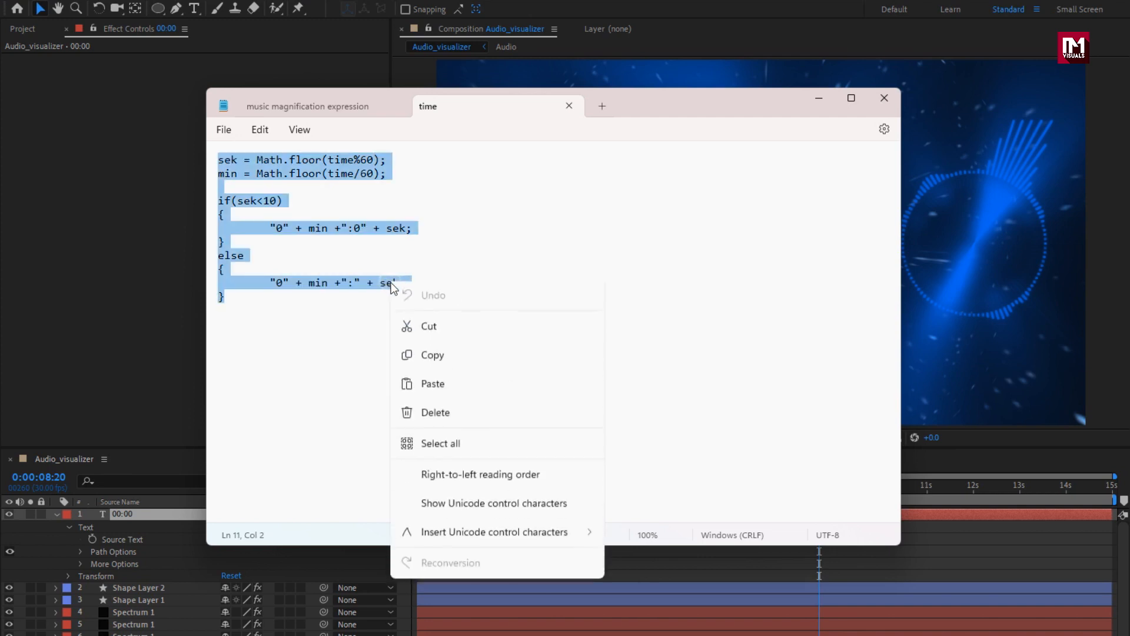
click(449, 357)
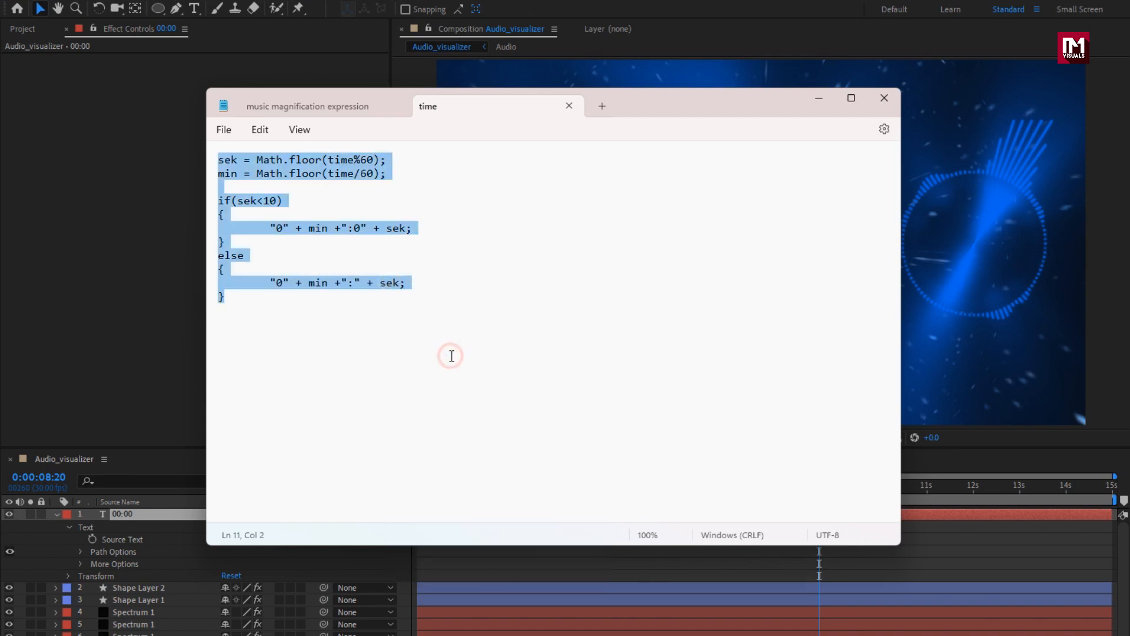
click(818, 98)
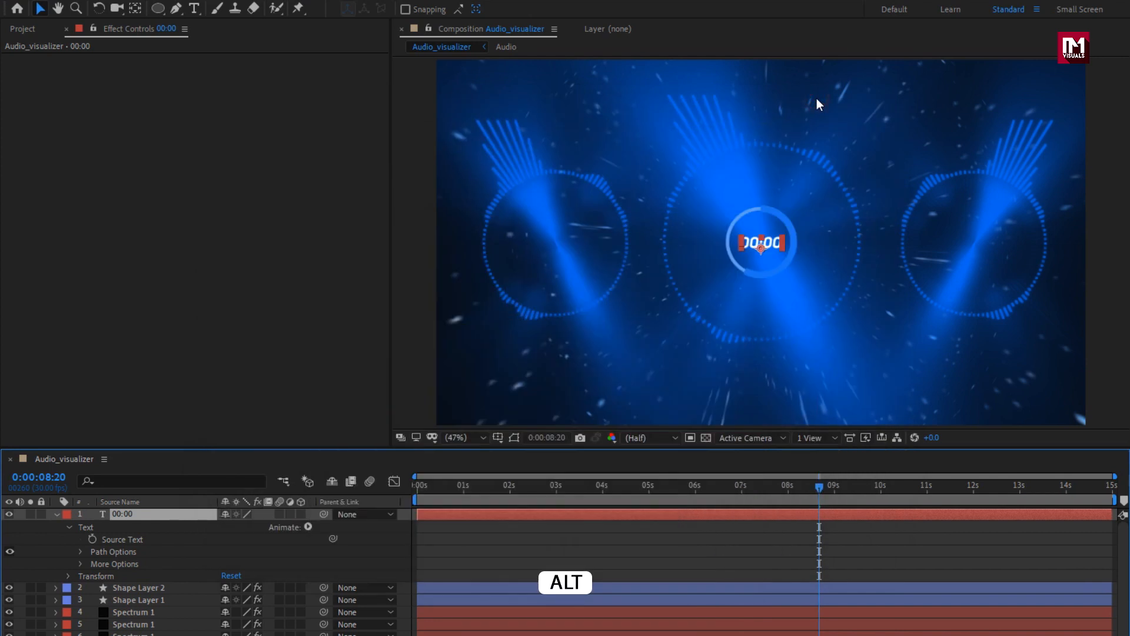
Step: Paste the copied time expression onto the timer's Source Text, check the counter along the timeline and collapse the layer
alt+click(91, 538)
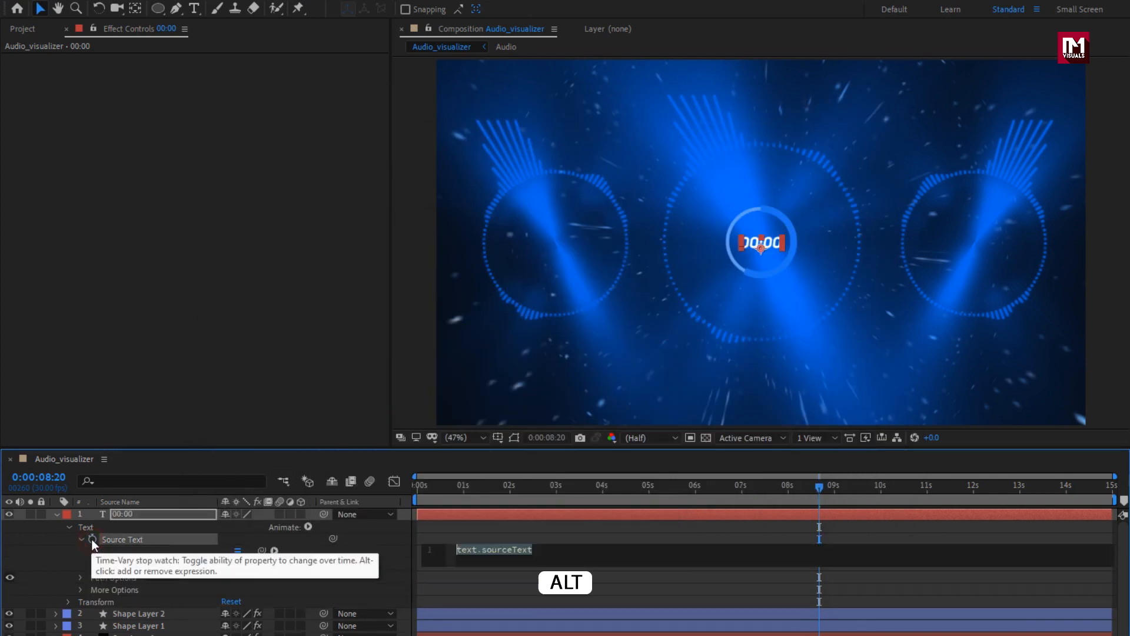
key(ctrl+v)
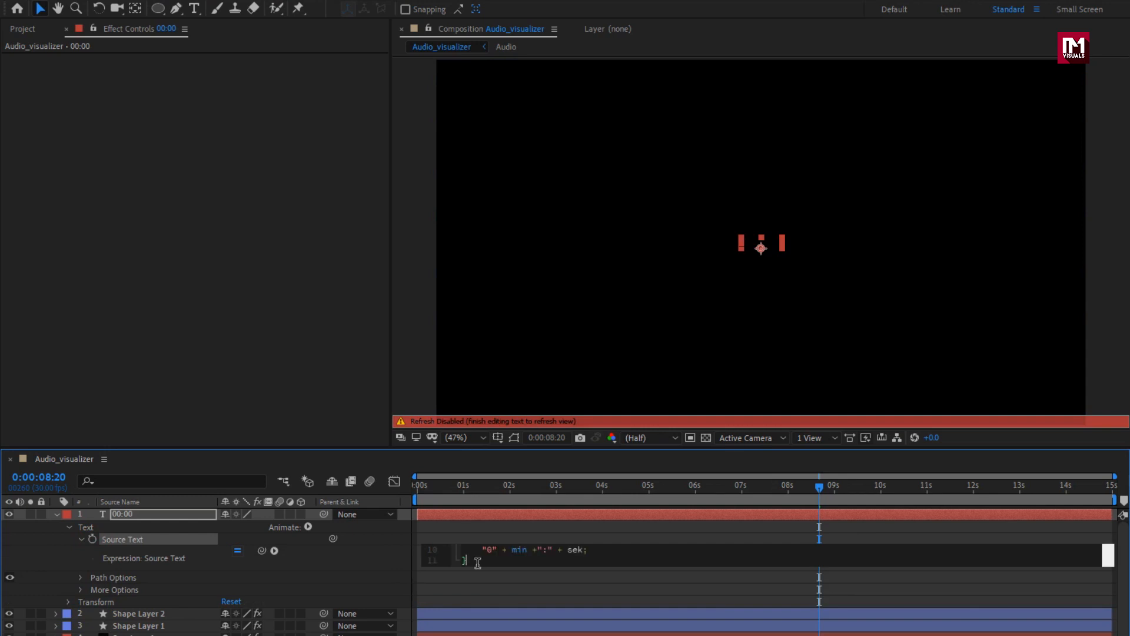
click(478, 570)
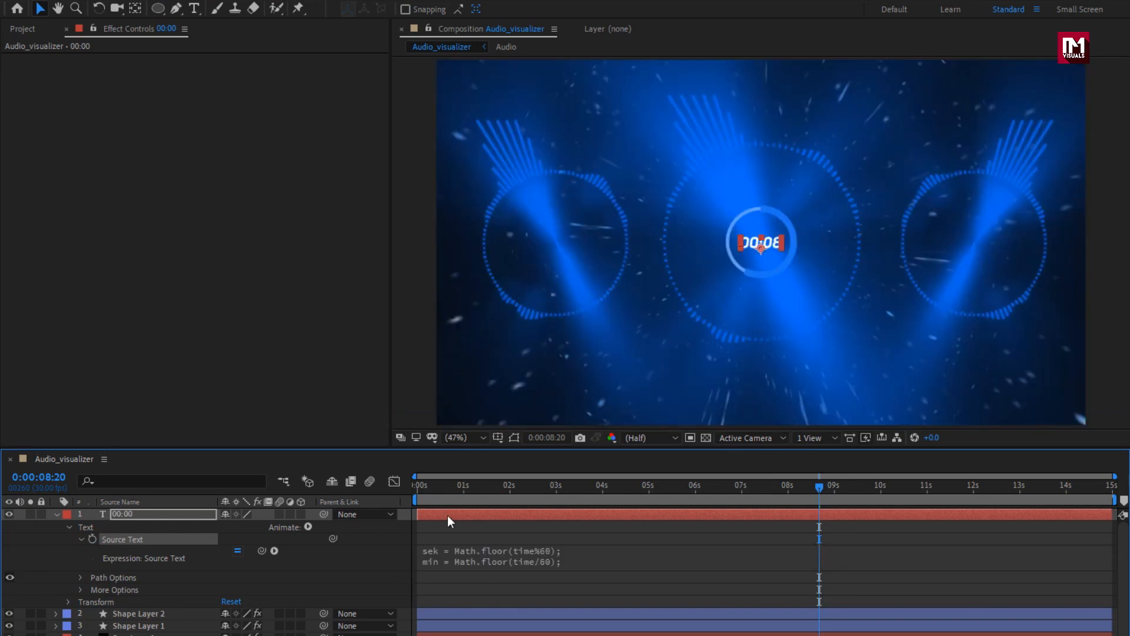
drag(429, 488, 908, 474)
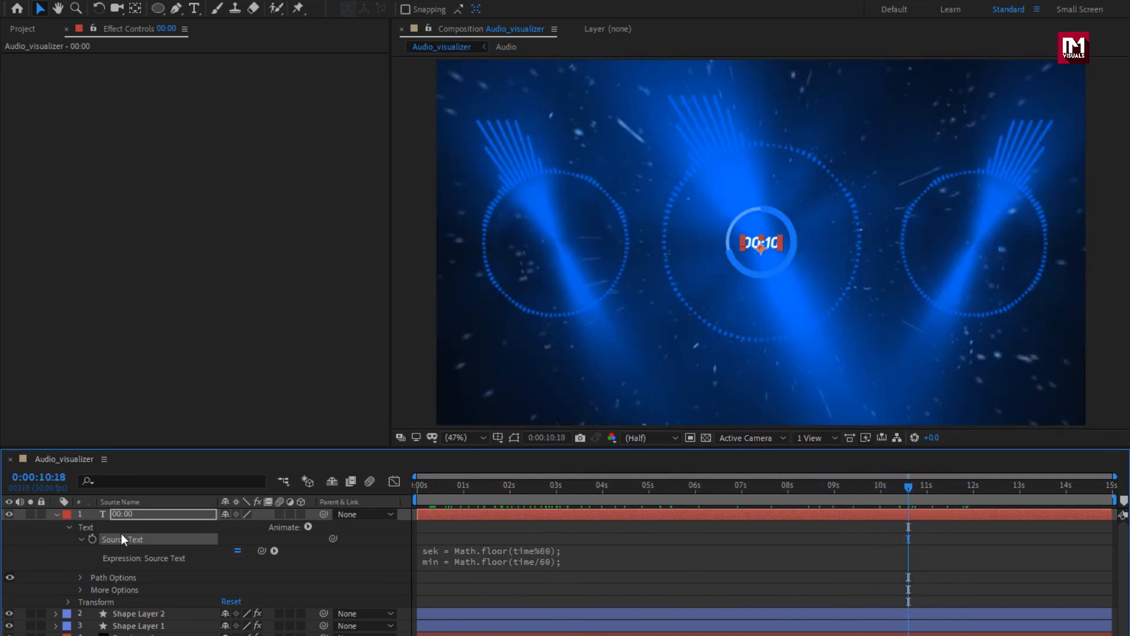
click(57, 514)
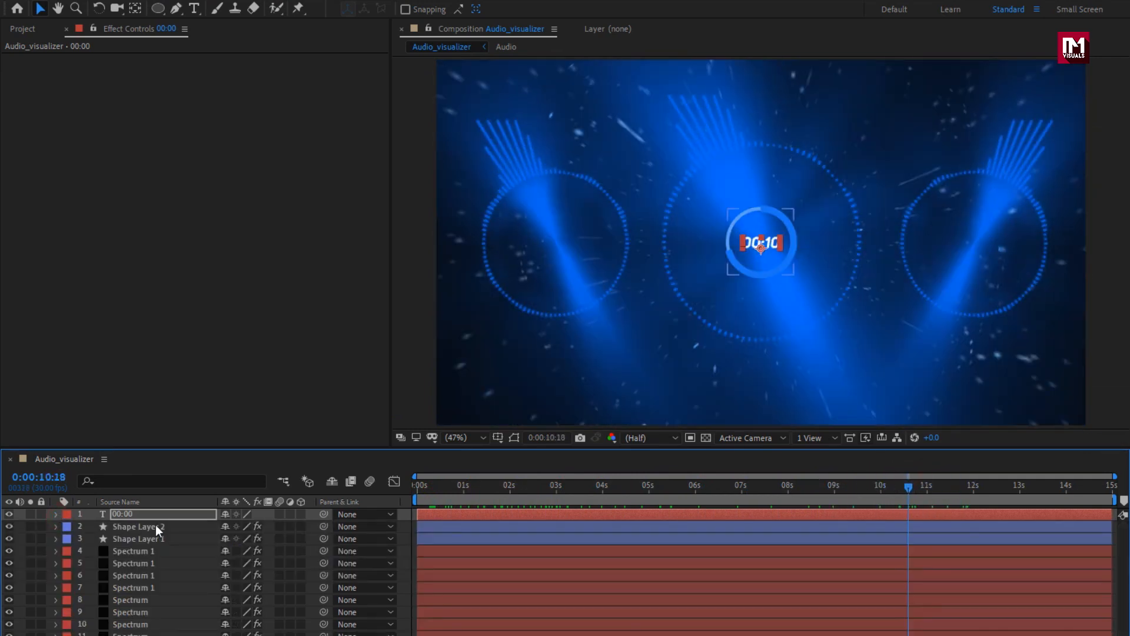
Step: Add an adjustment layer above the timer text and apply the Magnify distort effect to it
right_click(263, 511)
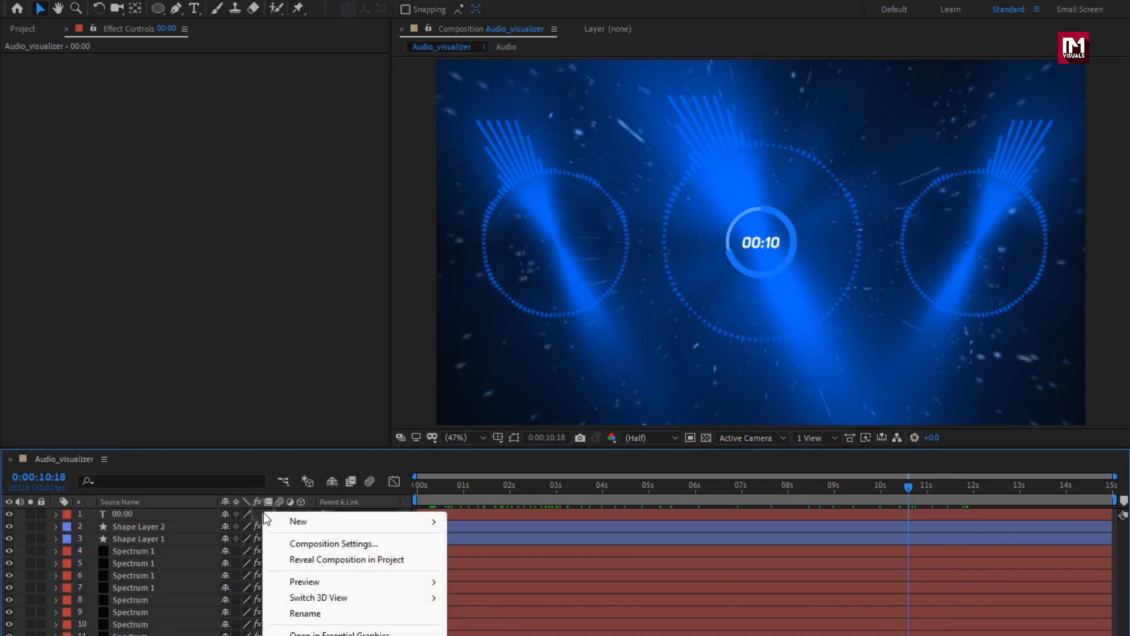
mouse_move(323, 521)
click(497, 634)
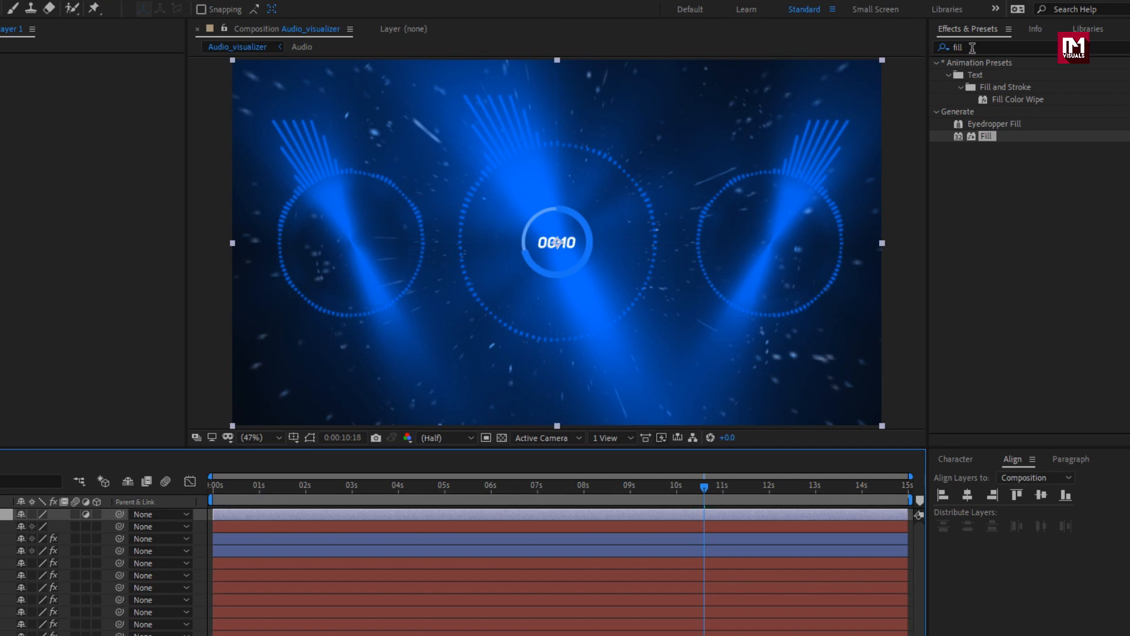
drag(971, 48, 913, 48)
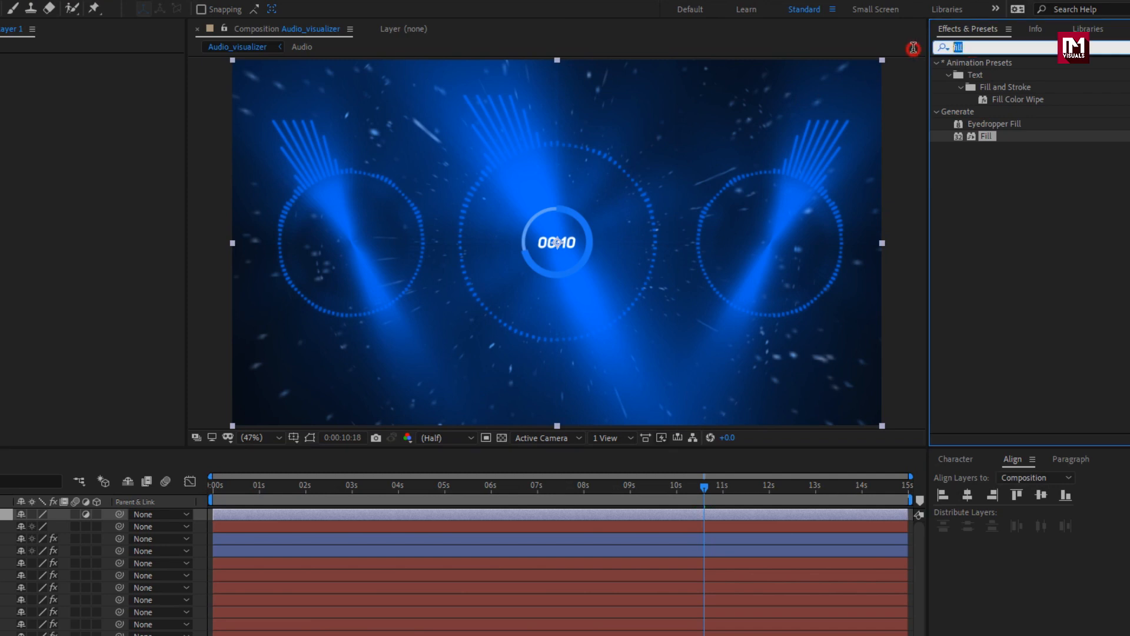
text(magn)
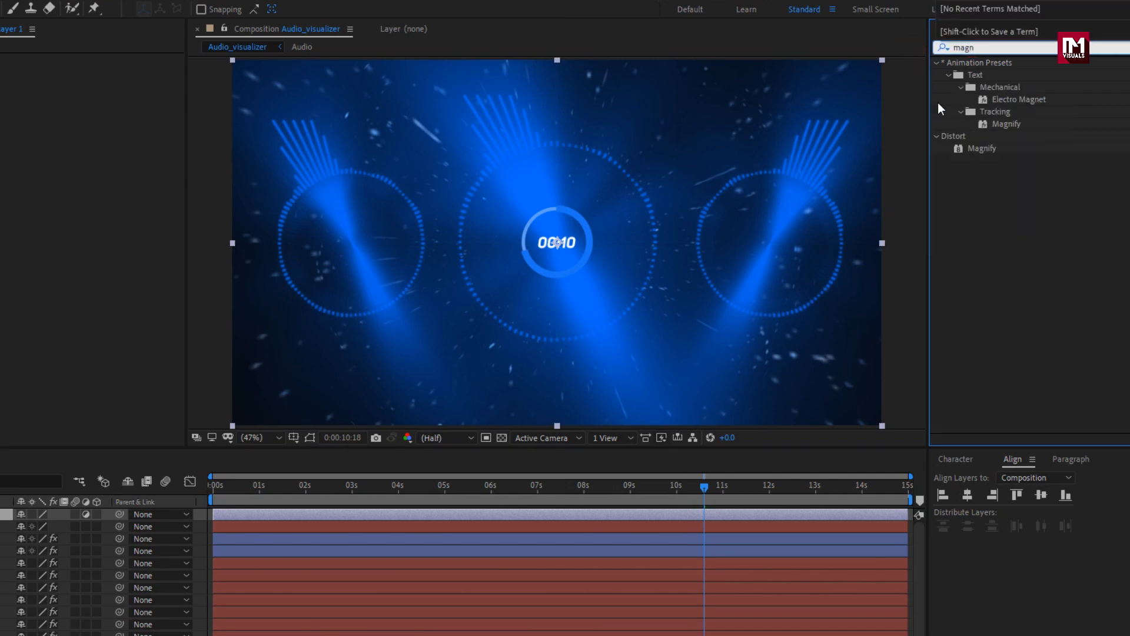
click(983, 150)
double_click(983, 150)
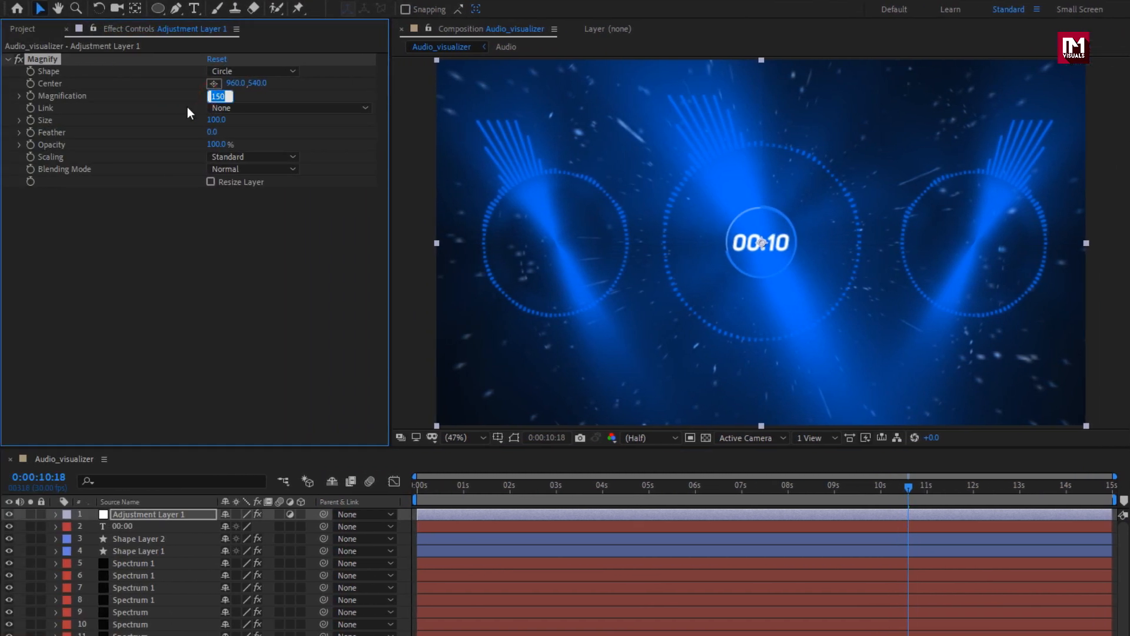
Step: Set the Magnify effect's Magnification to 100 and enlarge its Size to 912
text(100)
key(Return)
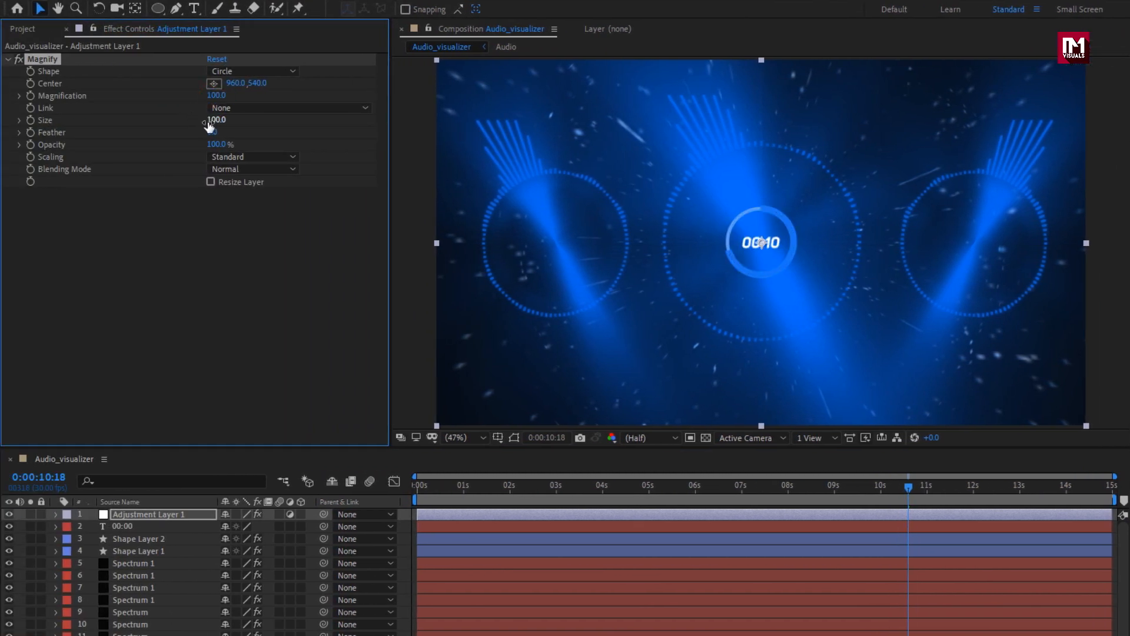
drag(250, 121, 656, 111)
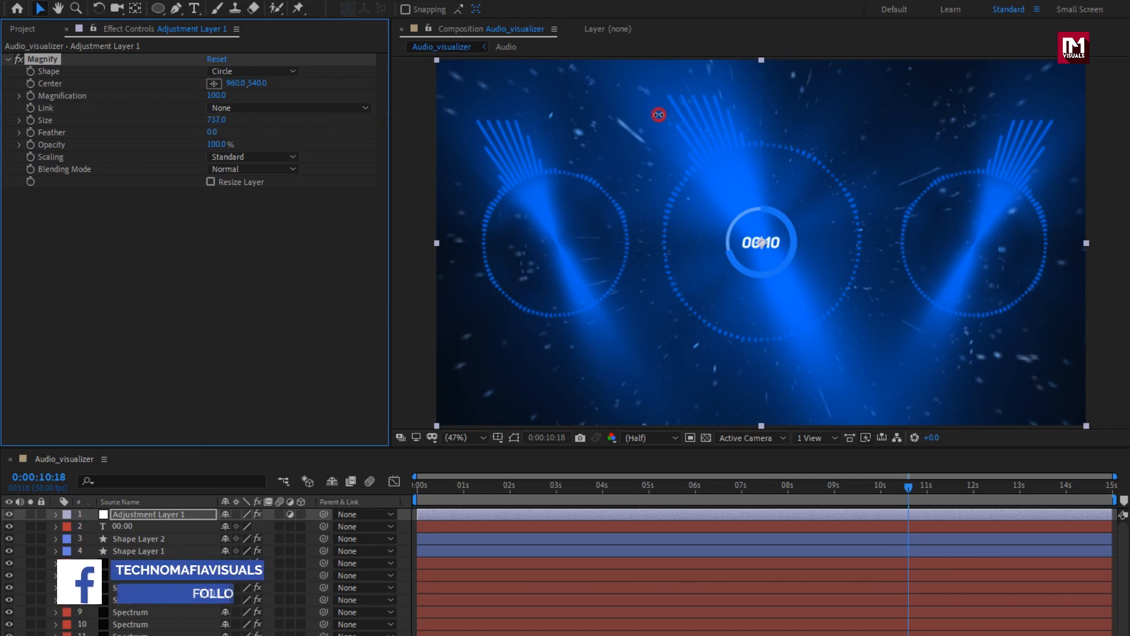
drag(377, 123, 304, 129)
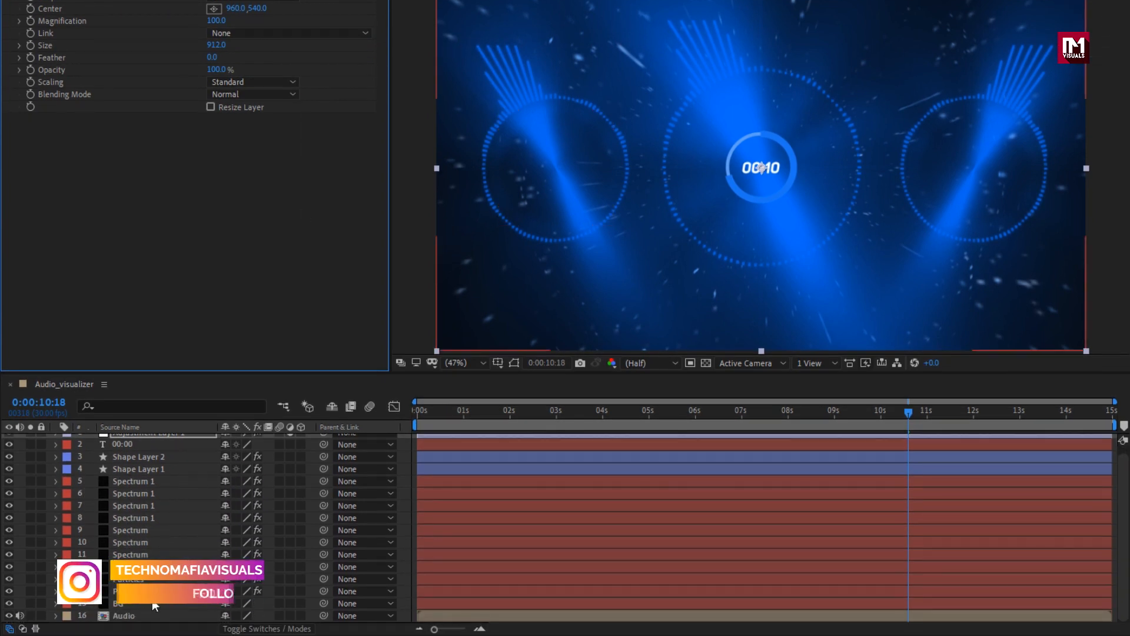
Step: Open the nested Audio composition and convert the mp3 layer's audio to keyframes
double_click(136, 615)
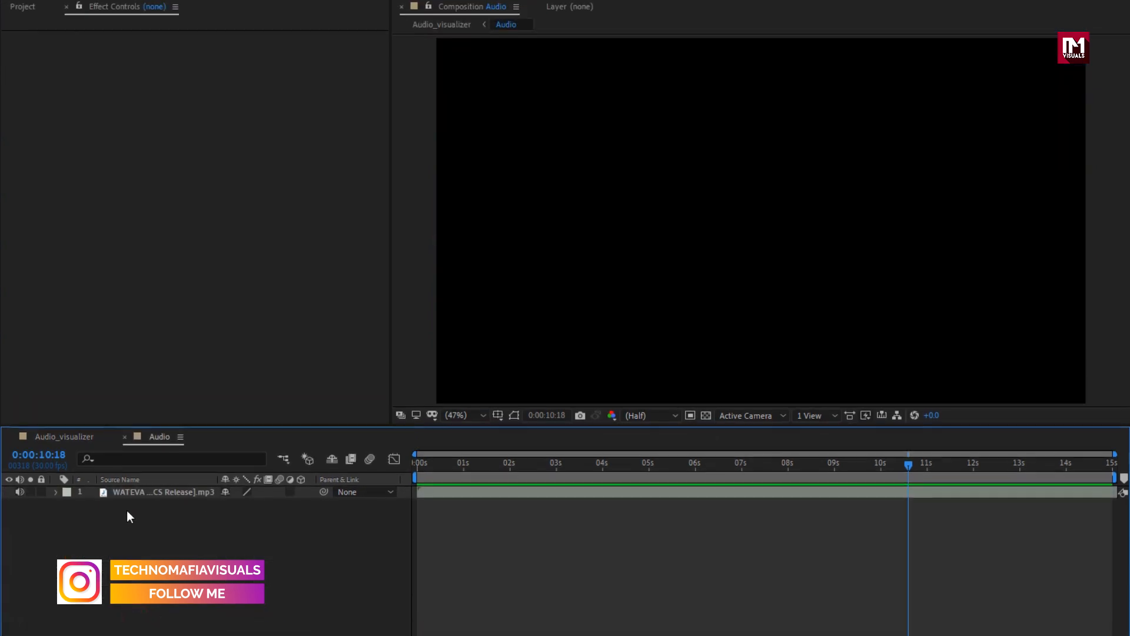
click(130, 440)
right_click(132, 514)
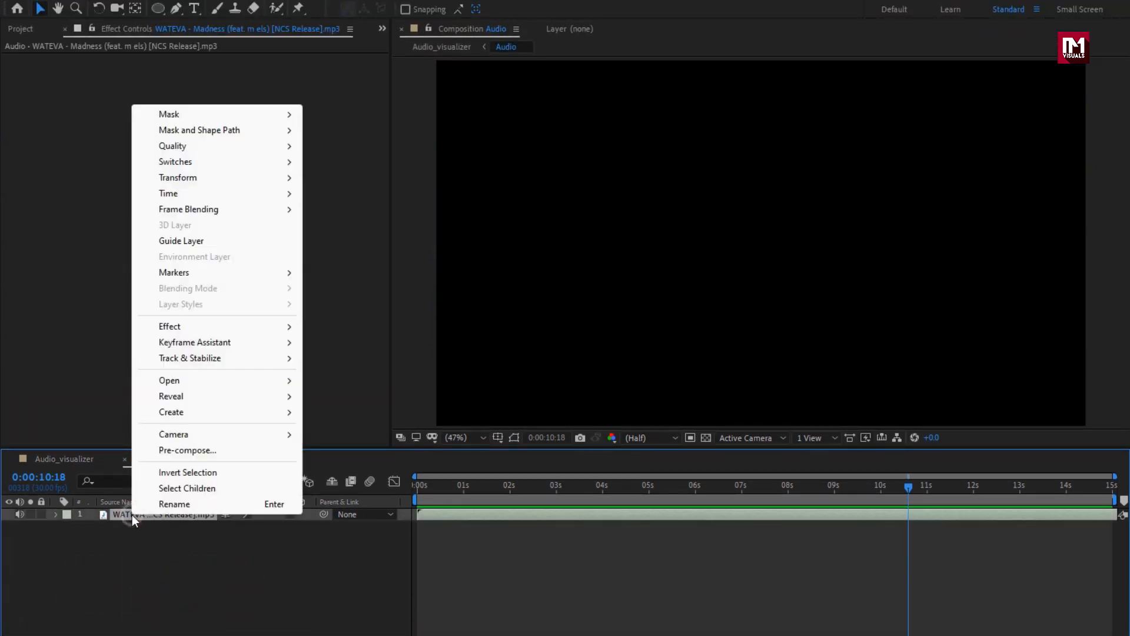
mouse_move(183, 346)
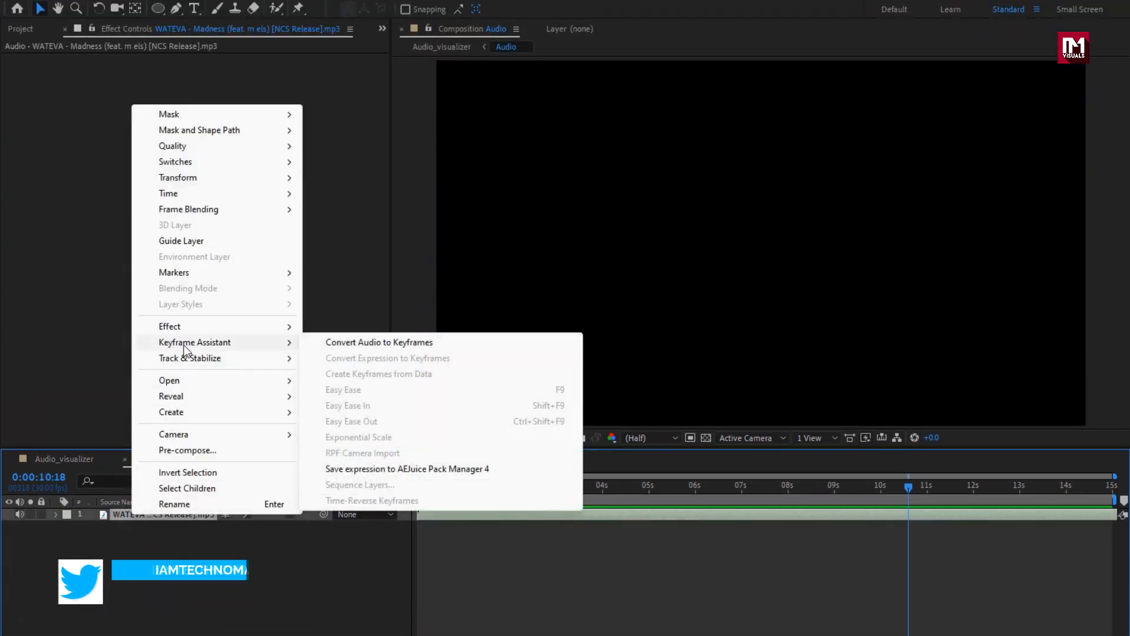
click(420, 345)
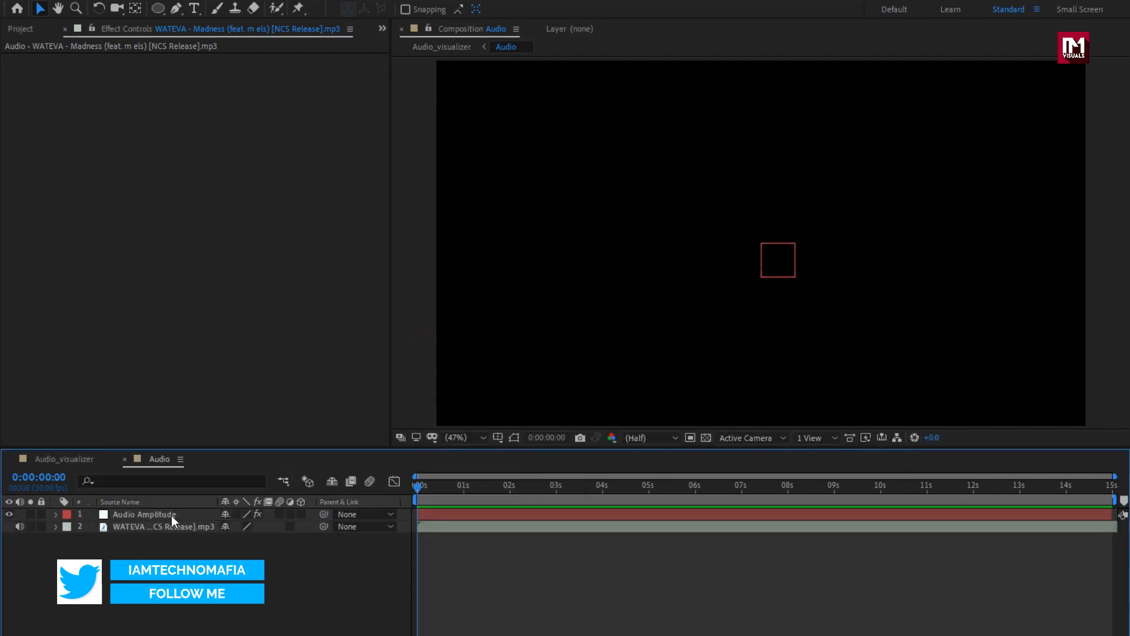
Step: Delete the Left Channel and Right Channel effects from the Audio Amplitude layer, keeping only Both Channels
click(168, 514)
click(56, 514)
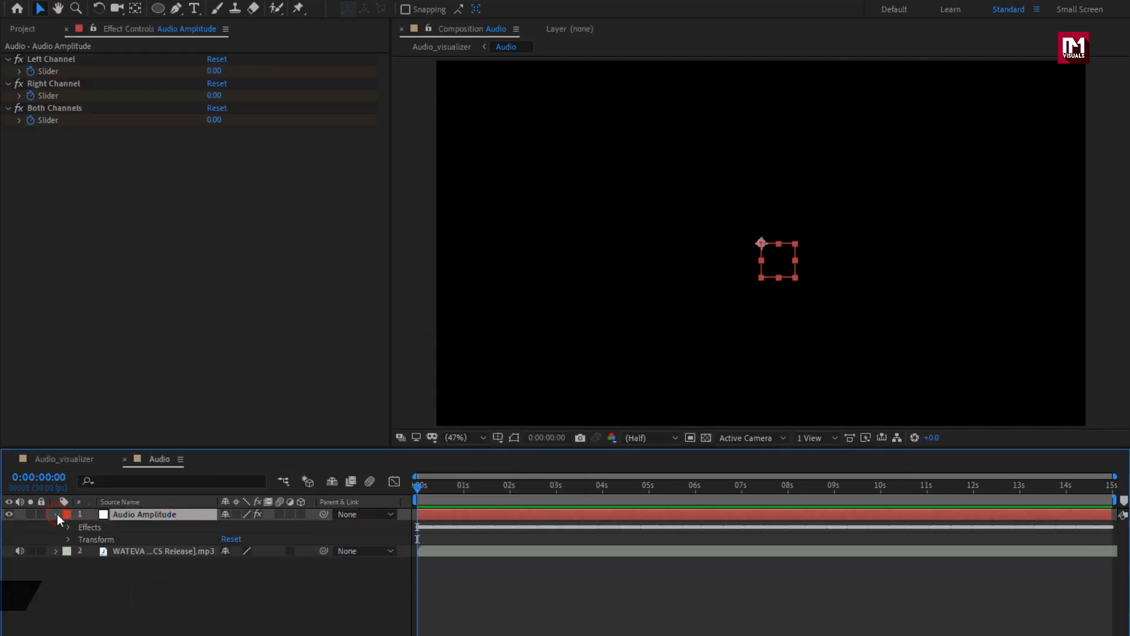
click(70, 527)
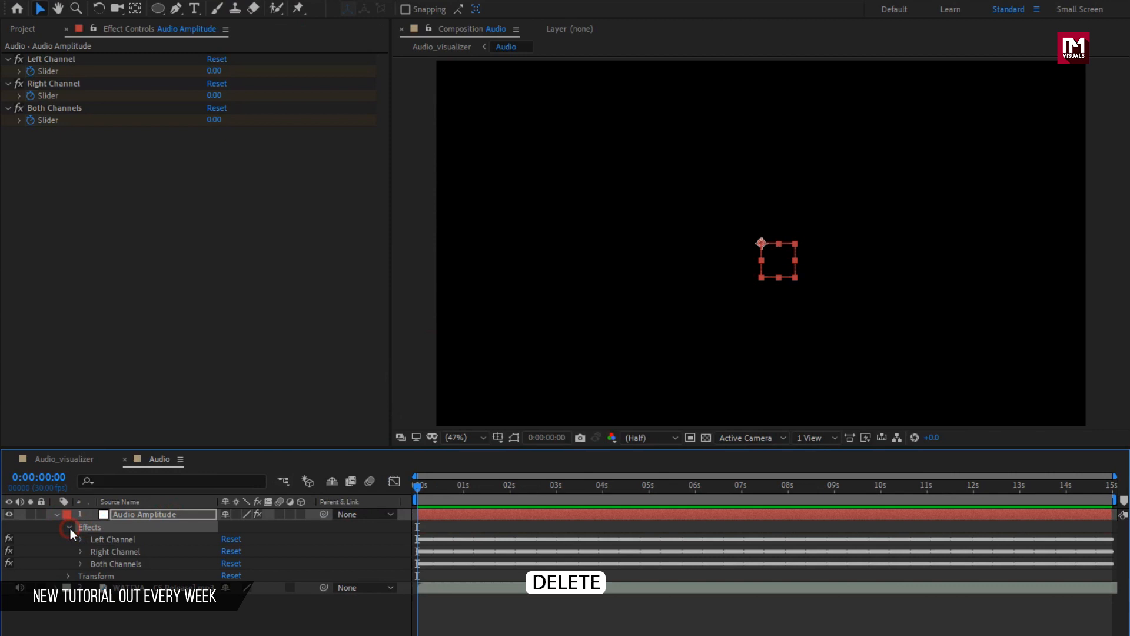
click(112, 537)
key(Delete)
click(118, 539)
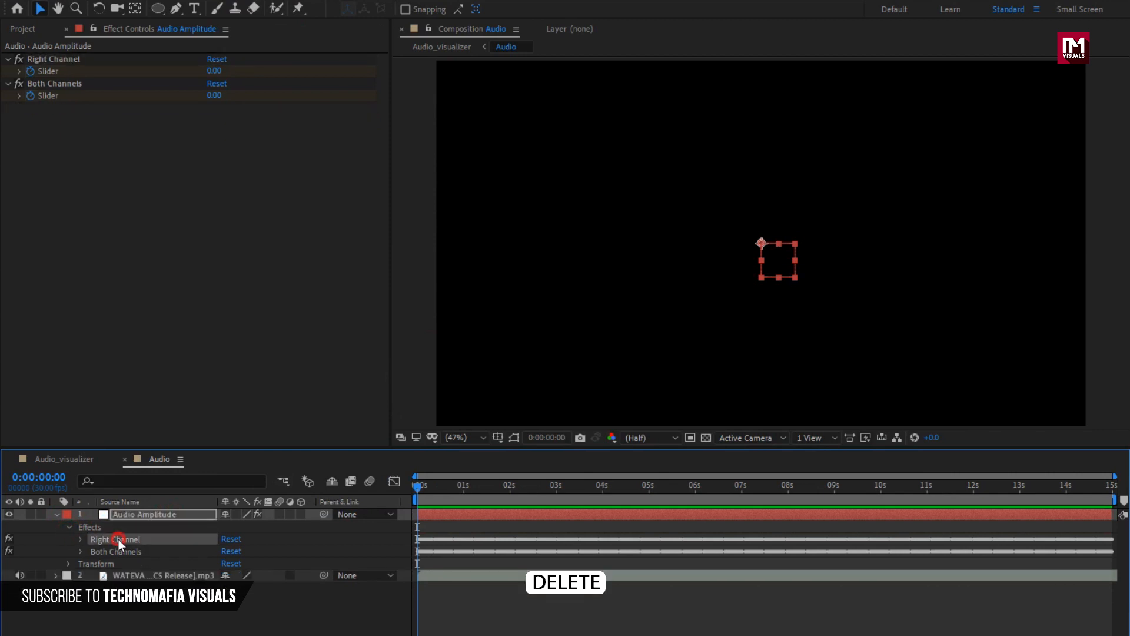
key(Delete)
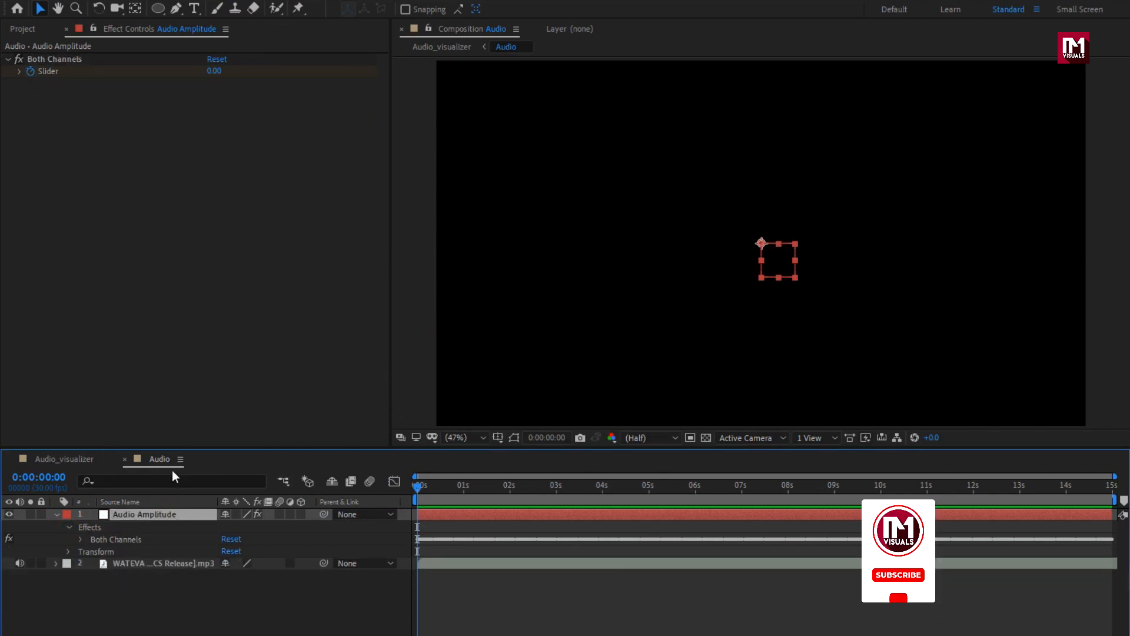
Step: Select the adjustment layer in Audio_visualizer, switch to Notepad, copy the whole music magnification expression, and return to After Effects
click(83, 459)
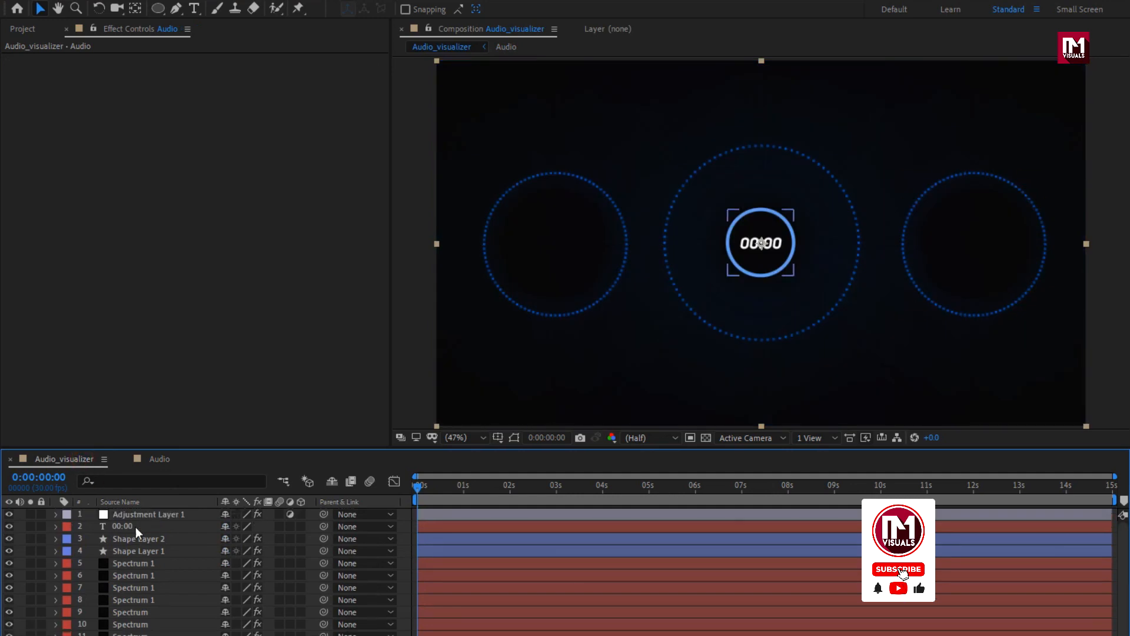
click(135, 516)
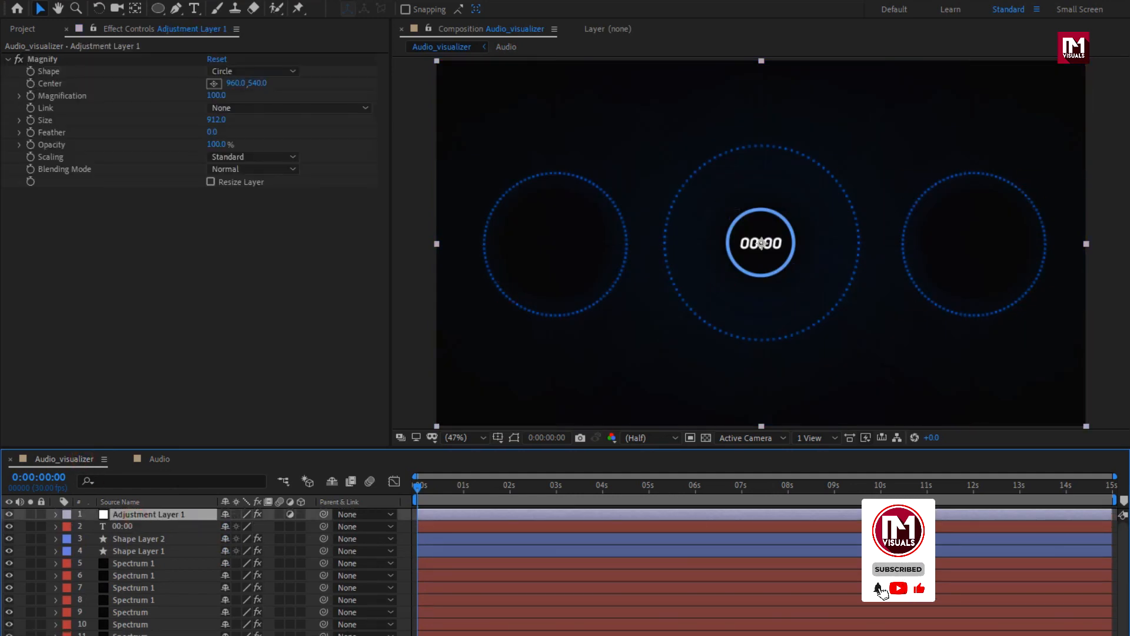
key(alt+Tab)
click(272, 109)
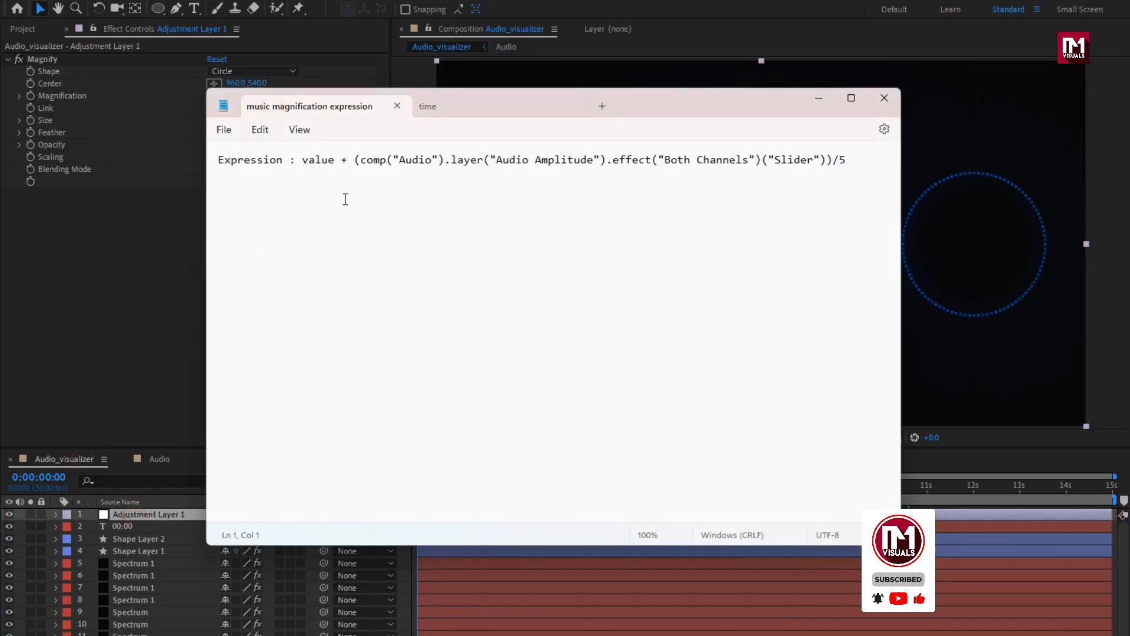
click(409, 161)
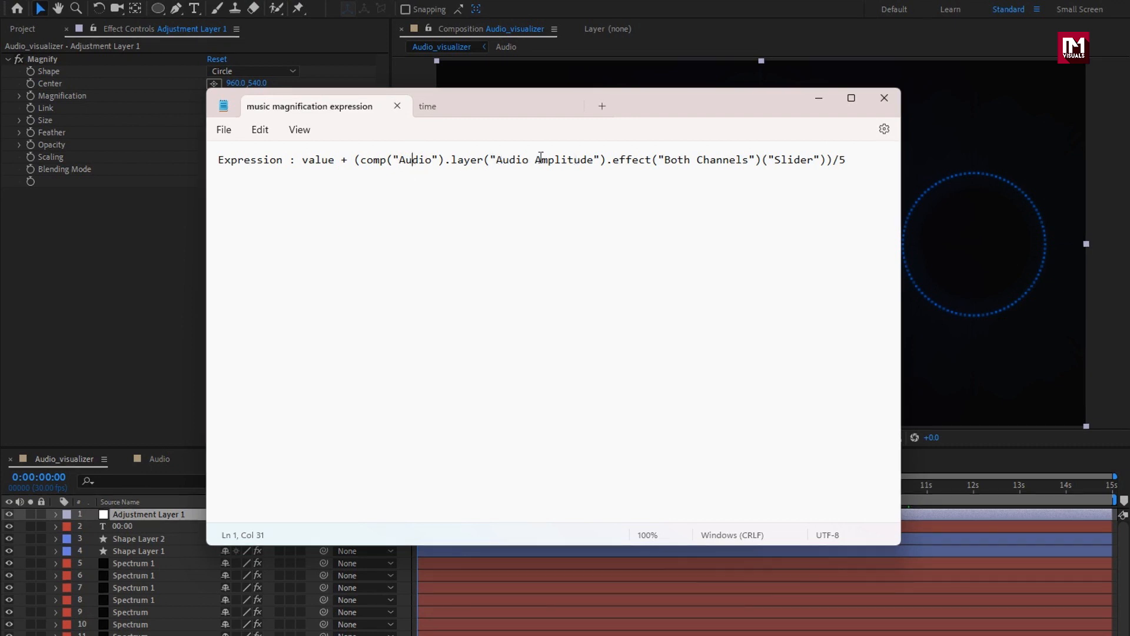
key(ctrl+a)
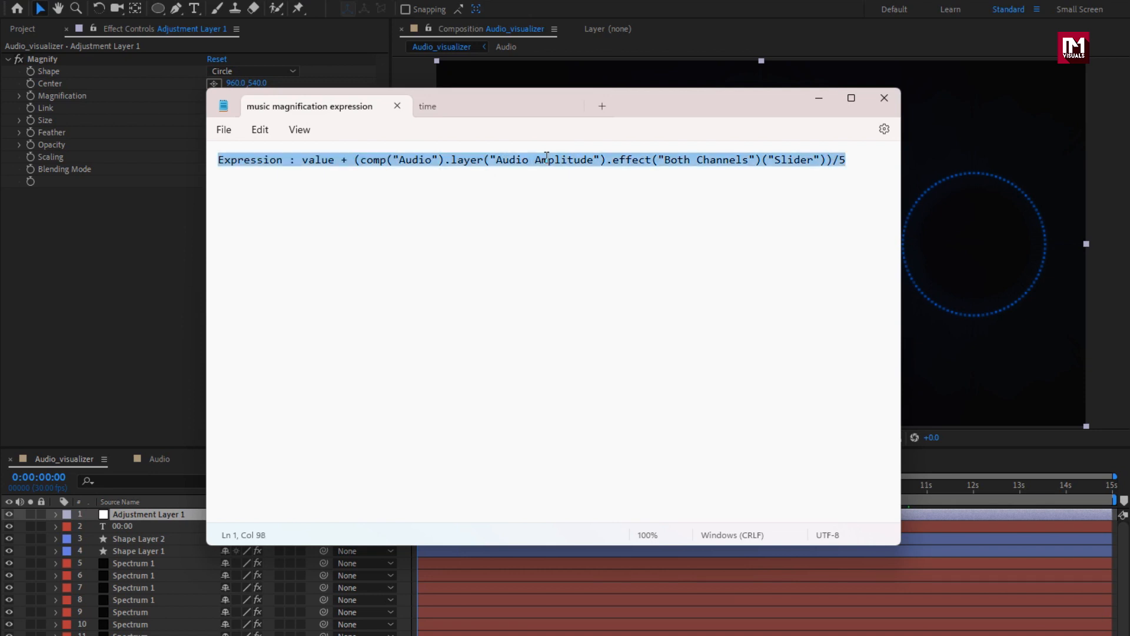
right_click(545, 159)
click(580, 231)
click(817, 100)
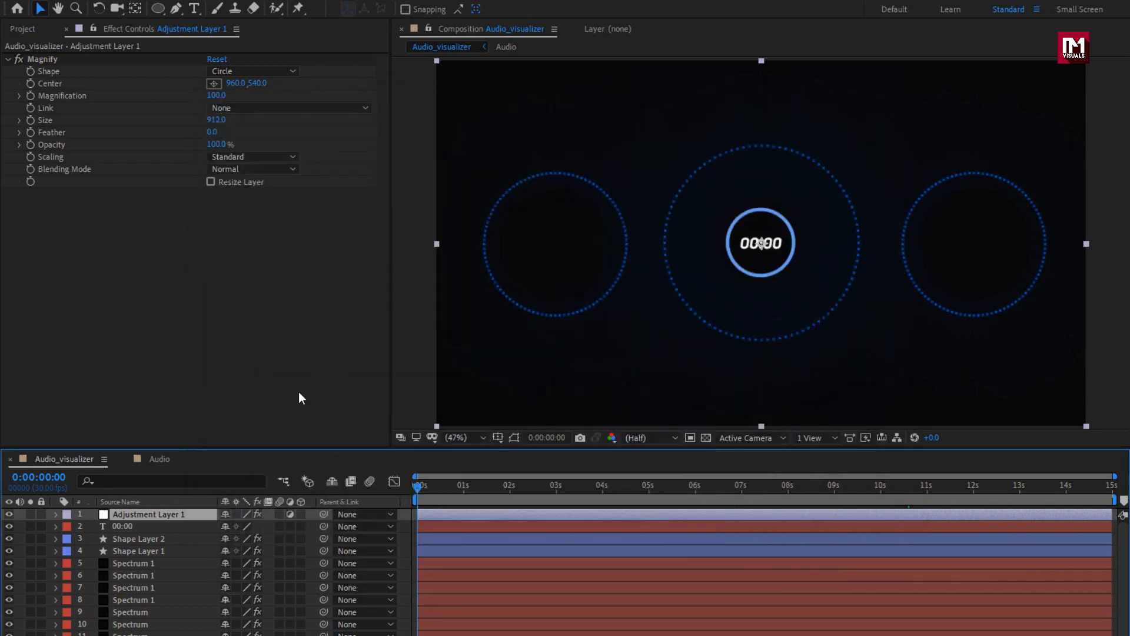
Step: Add the copied Both Channels amplitude expression, divided by 5, to the Magnify effect's Magnification on the adjustment layer
alt+click(29, 99)
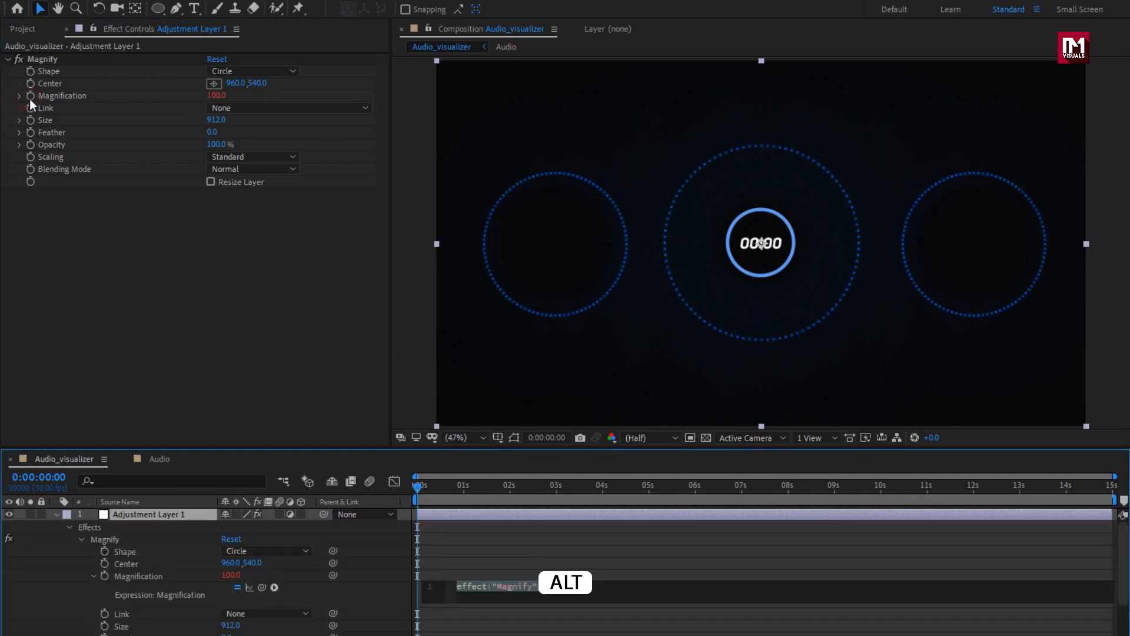
key(ctrl+v)
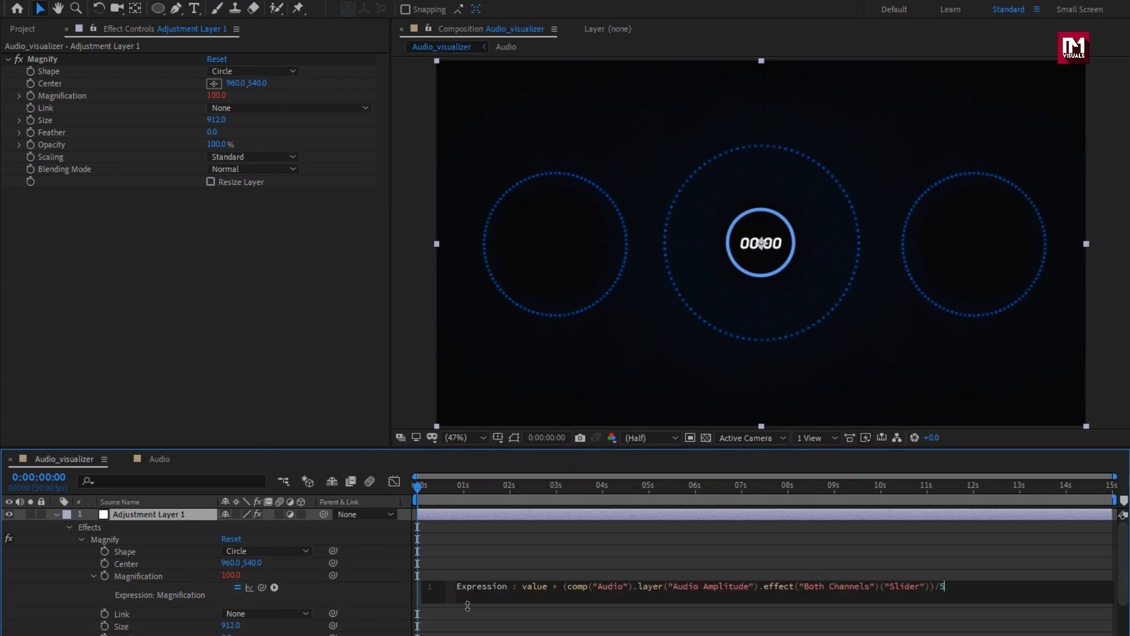
click(467, 606)
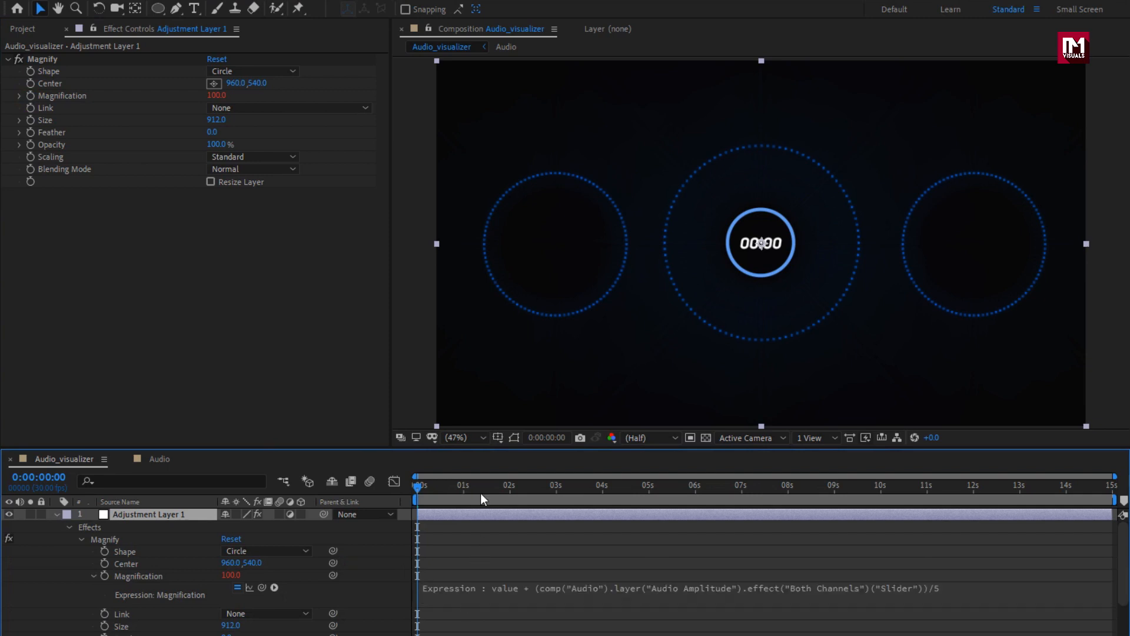
drag(482, 499, 532, 493)
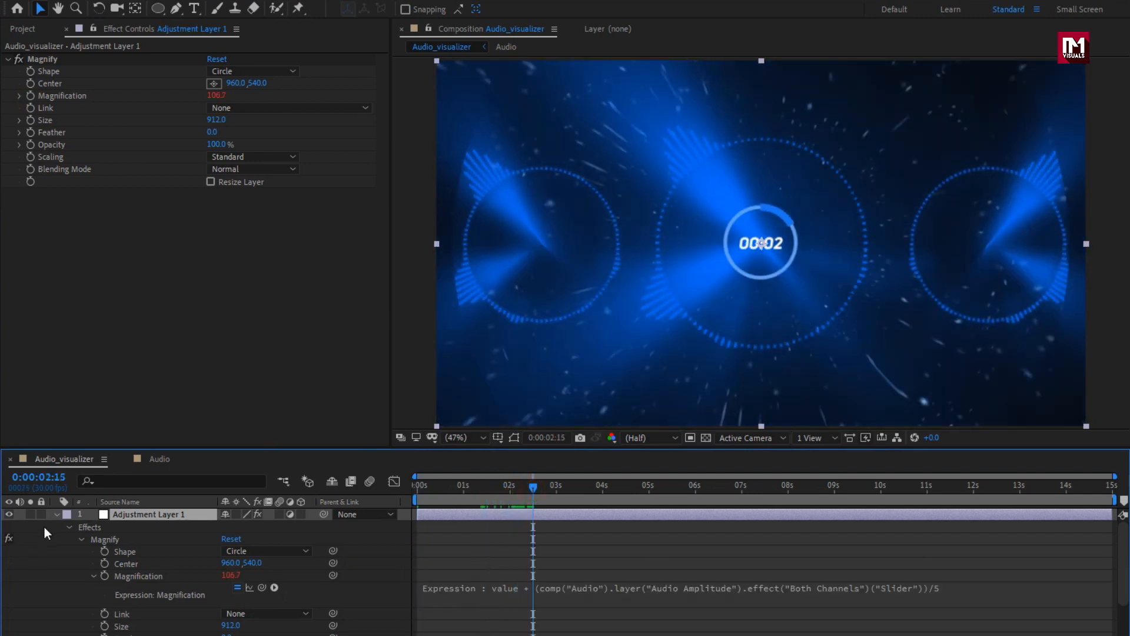
click(56, 515)
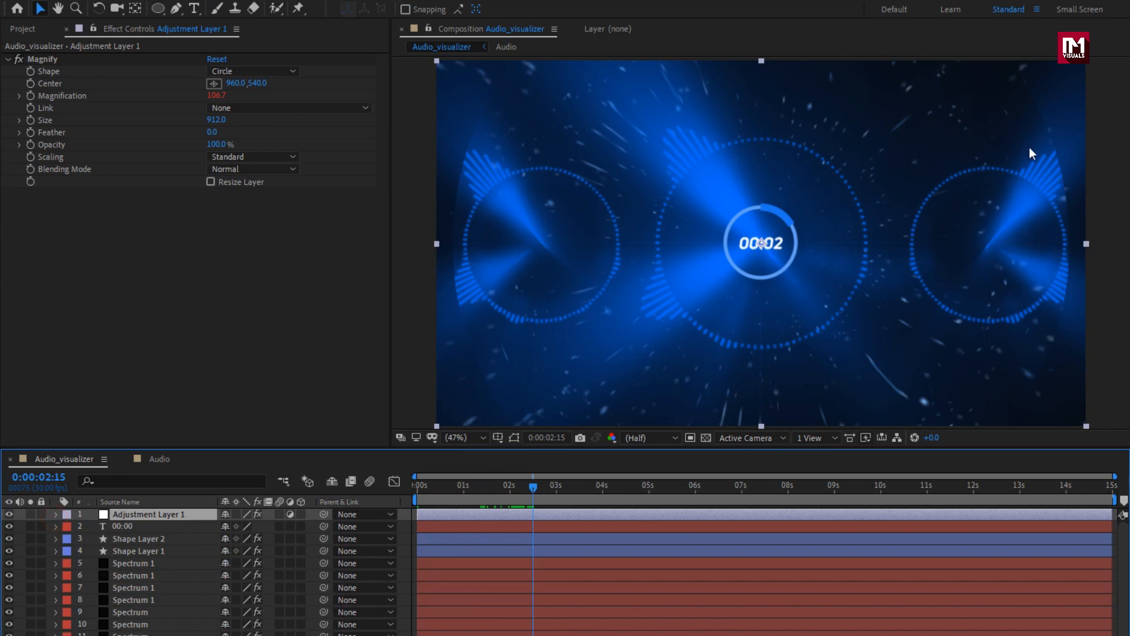
Step: Try smaller Magnify sizes, check them along the timeline, and set the Size to 1139 to cover the whole frame
drag(221, 127, 73, 126)
drag(219, 125, 68, 128)
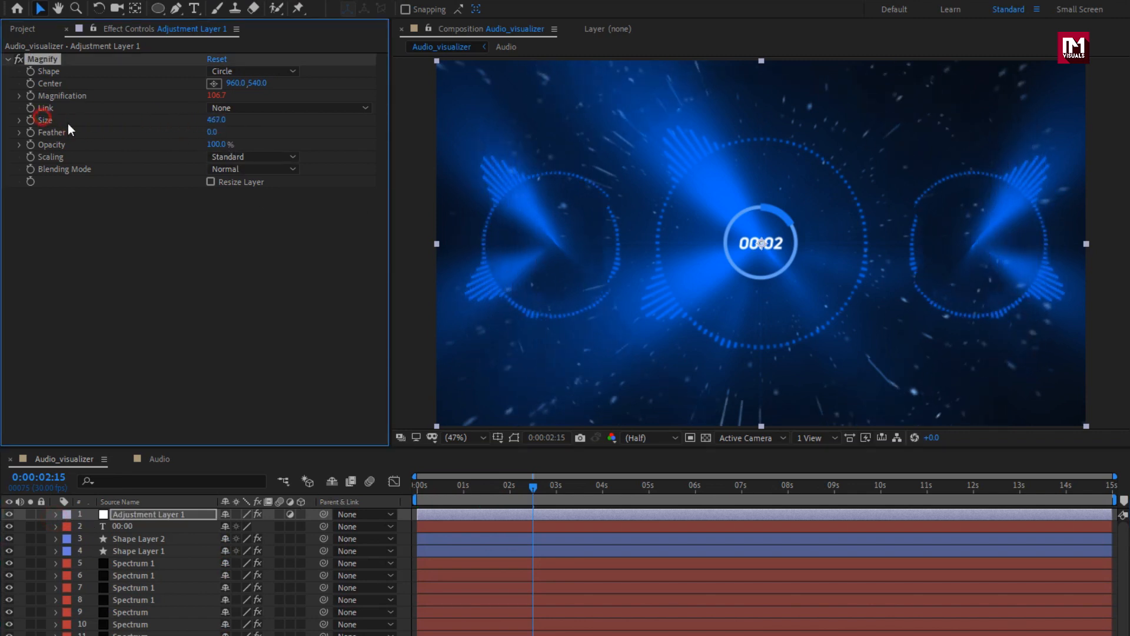
drag(215, 125, 244, 123)
mouse_move(590, 485)
mouse_down()
mouse_move(625, 484)
mouse_move(607, 485)
mouse_up()
drag(226, 123, 644, 110)
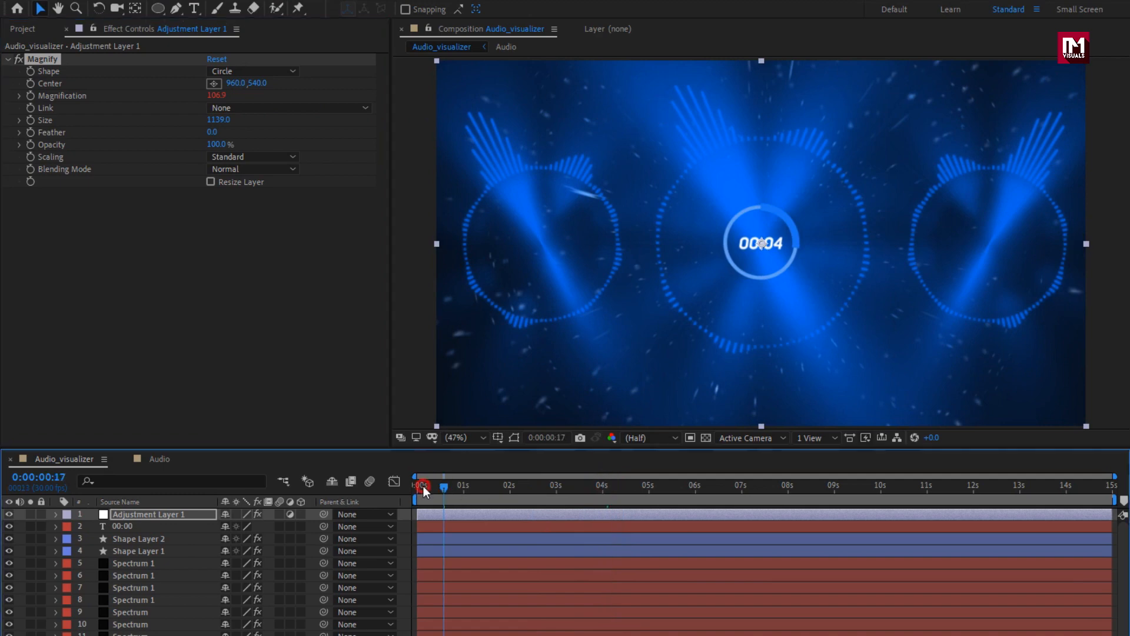
Step: Preview the composition from the beginning to check how the magnification pulses with the music
drag(422, 486, 402, 489)
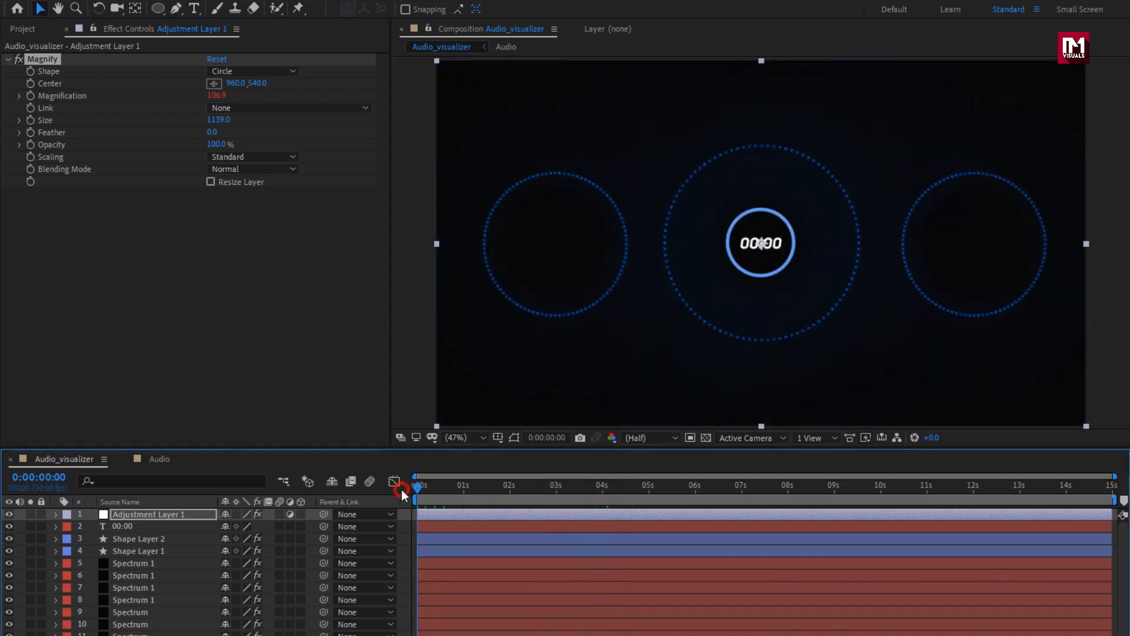
key(space)
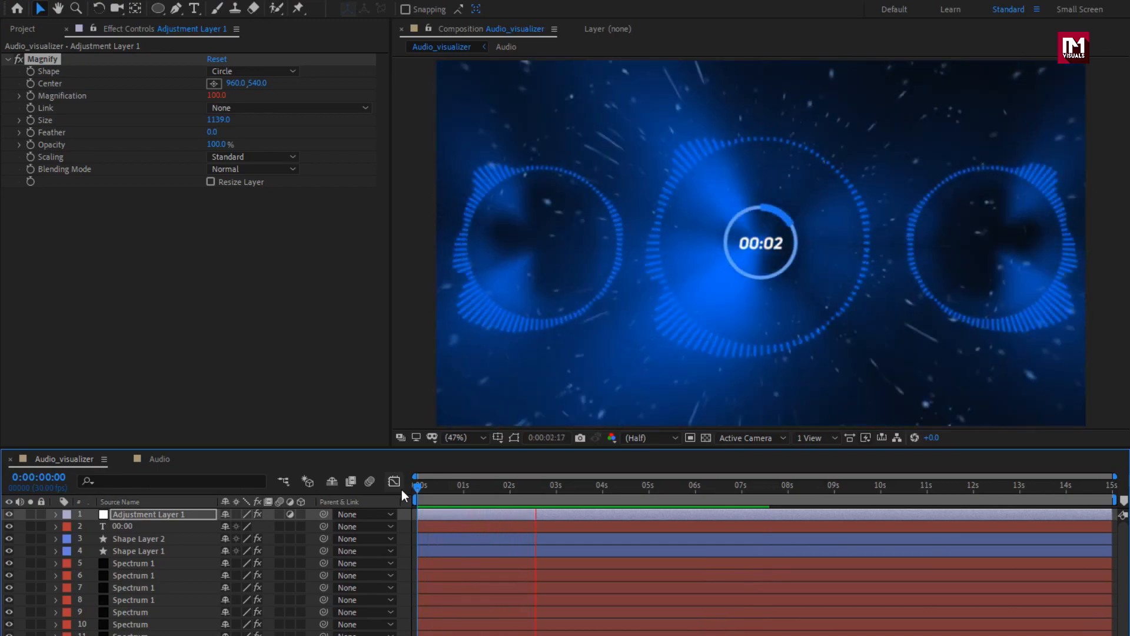
key(space)
drag(552, 487, 596, 489)
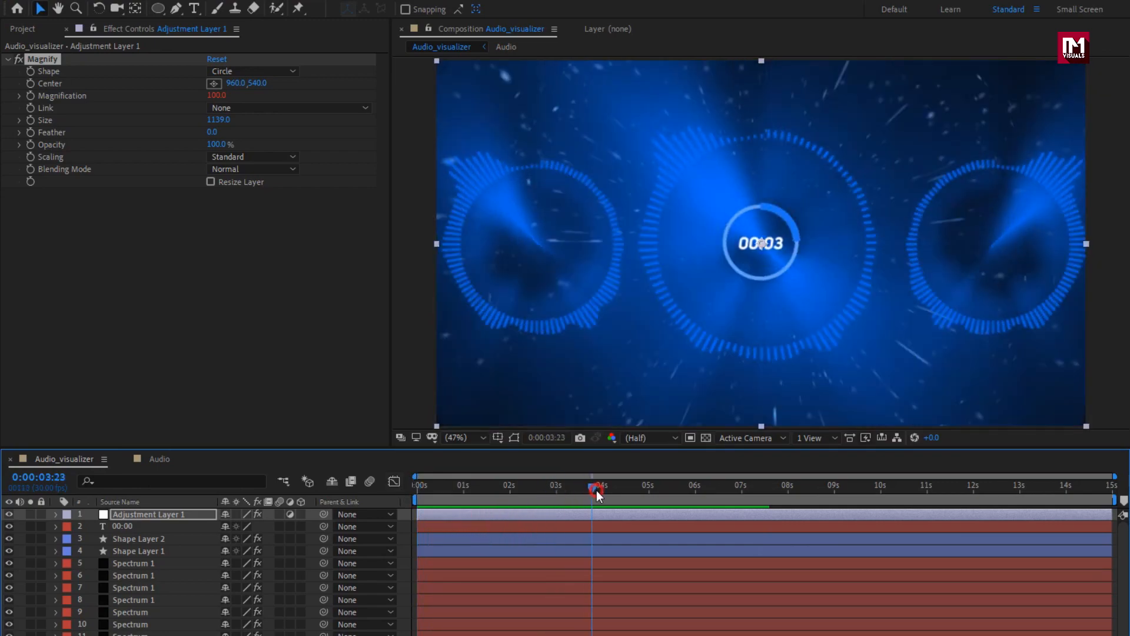
Step: Add the text "WATEVA - Madness" near the lower-left corner of the frame in Audio_visualizer
click(32, 31)
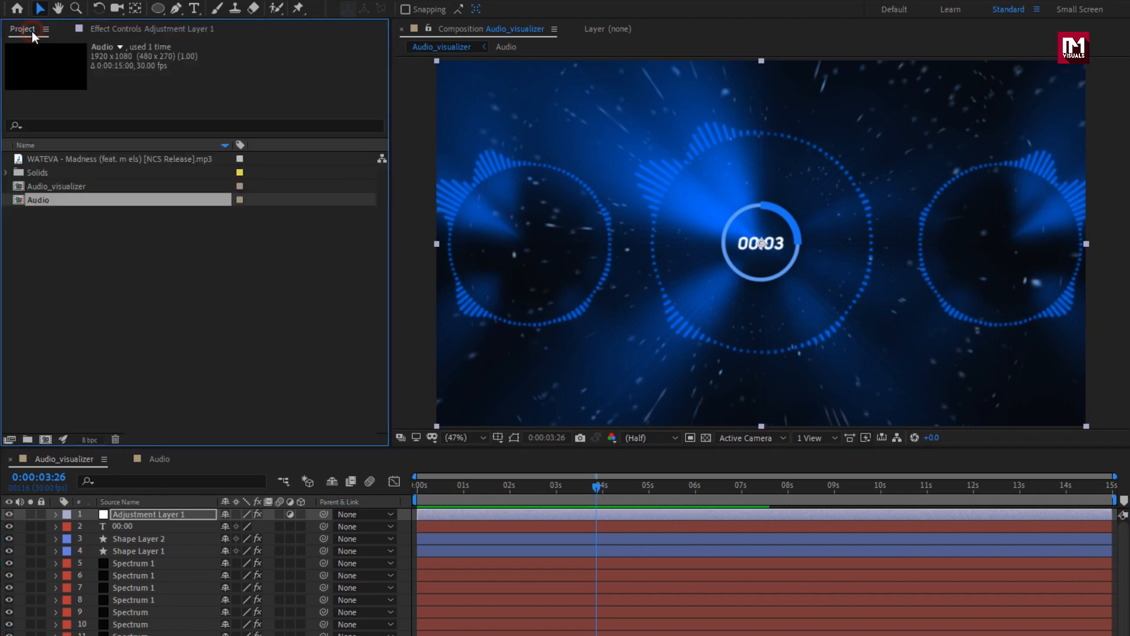
click(194, 10)
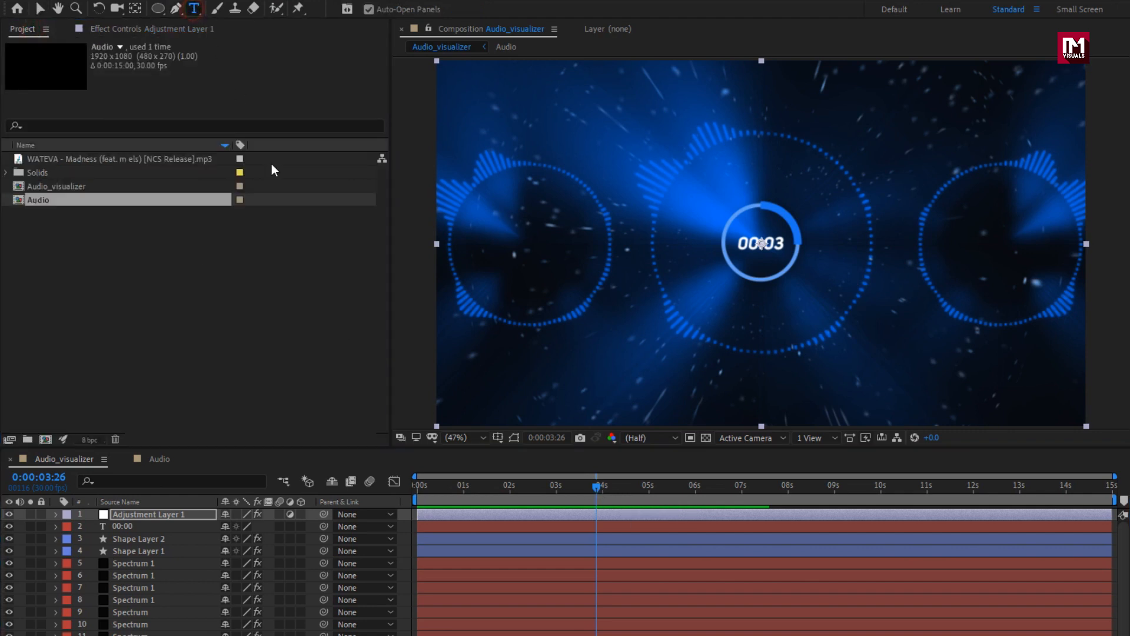
click(498, 369)
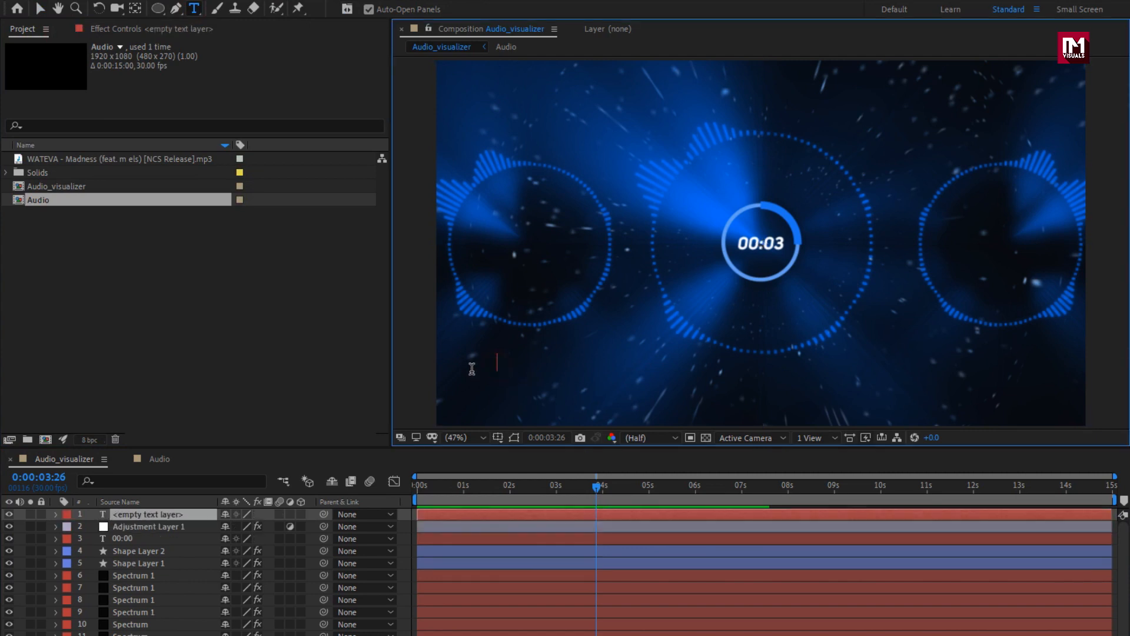
text(WATE)
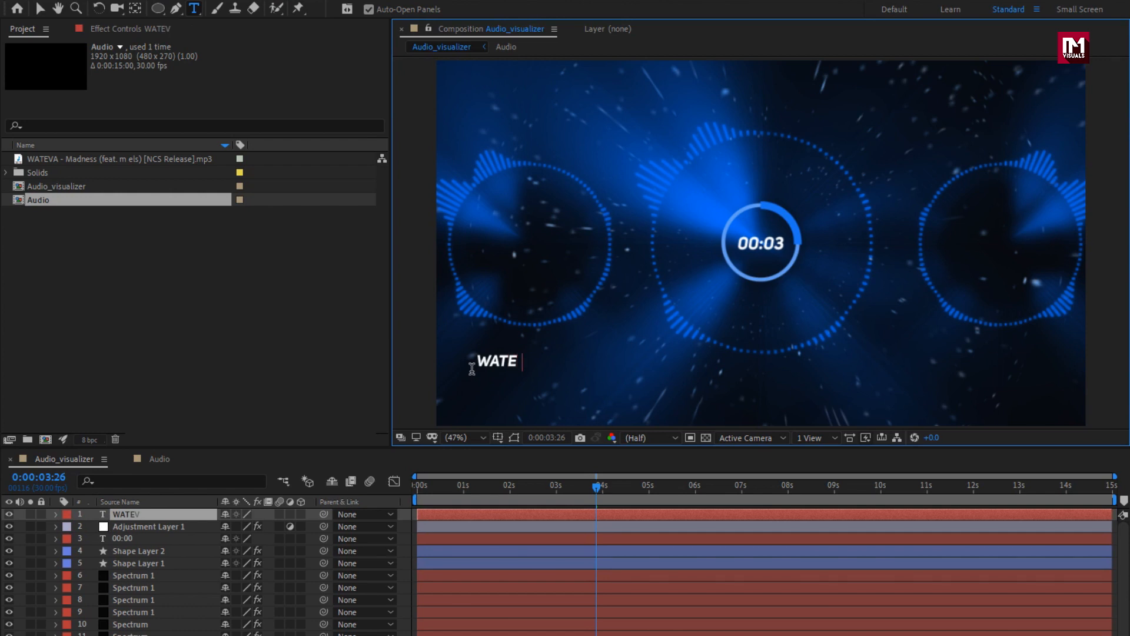
text(VA - Madness)
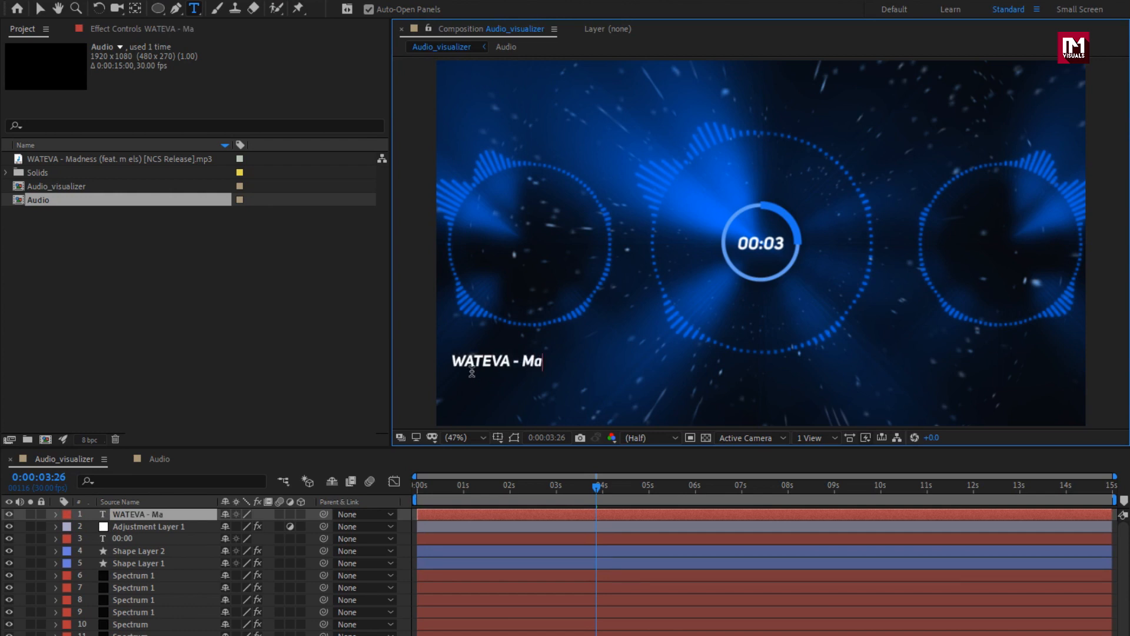
key(KP_Enter)
key(v)
drag(465, 363, 502, 371)
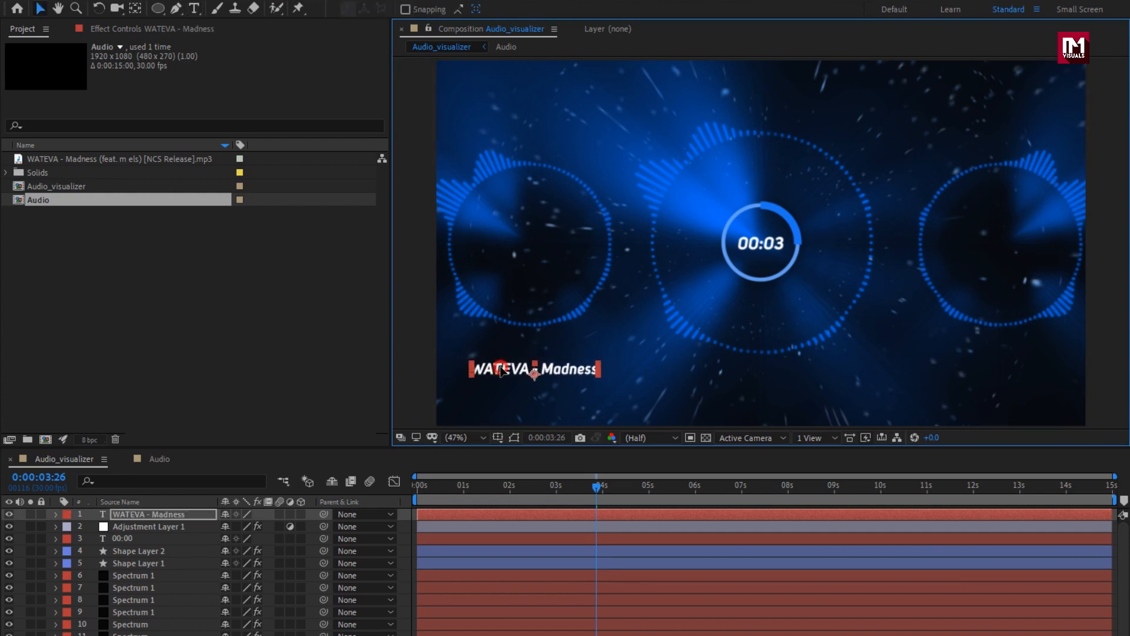
Step: Extend the title text with "(feat. m els)" and reposition it fully inside the frame's lower-left area
double_click(500, 371)
key(Right)
text(())
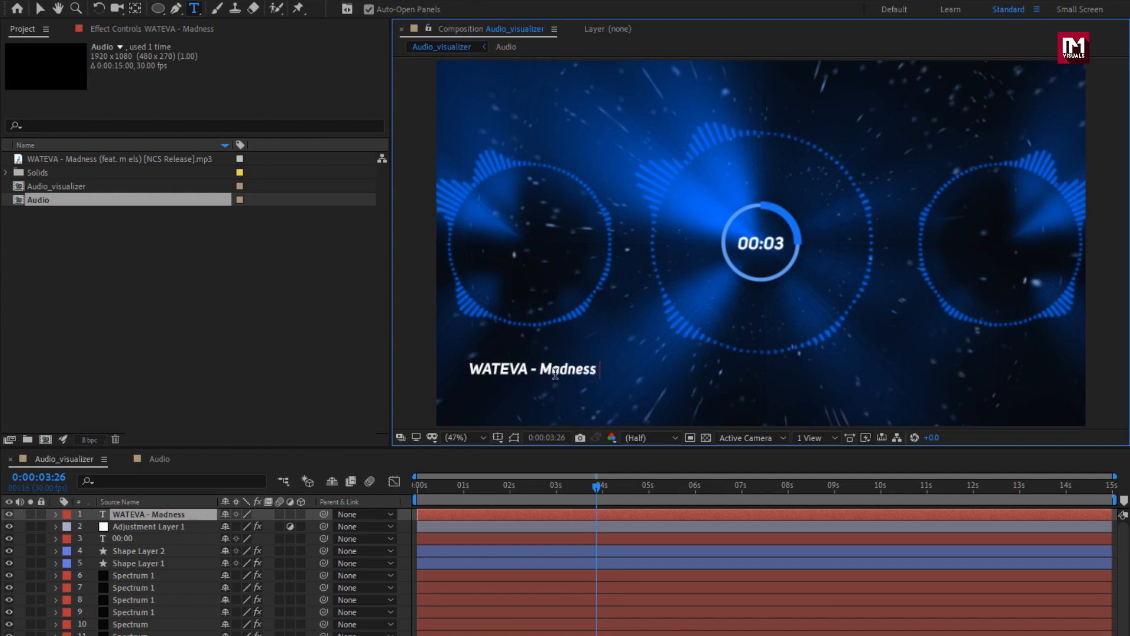
text(feat. m)
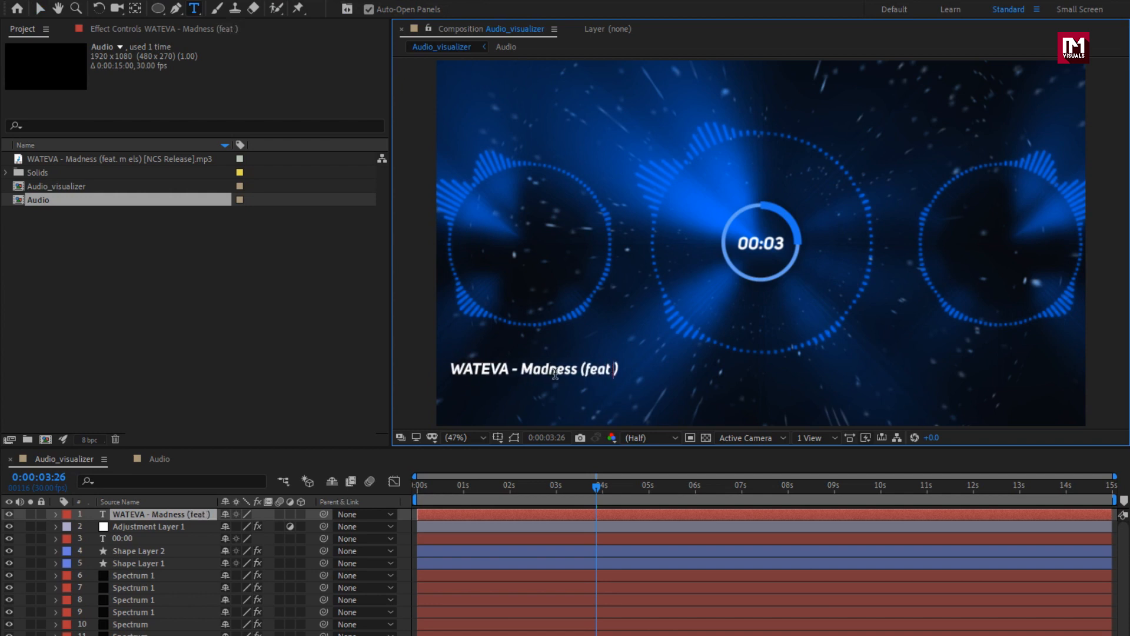
text( els)
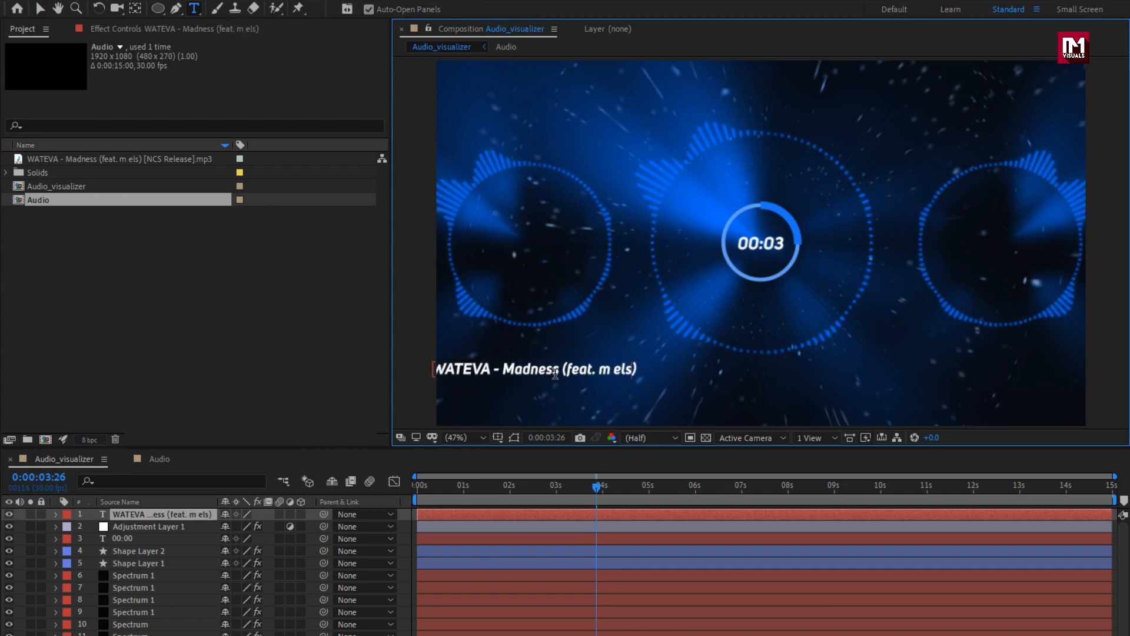
key(Escape)
key(v)
drag(479, 374, 516, 372)
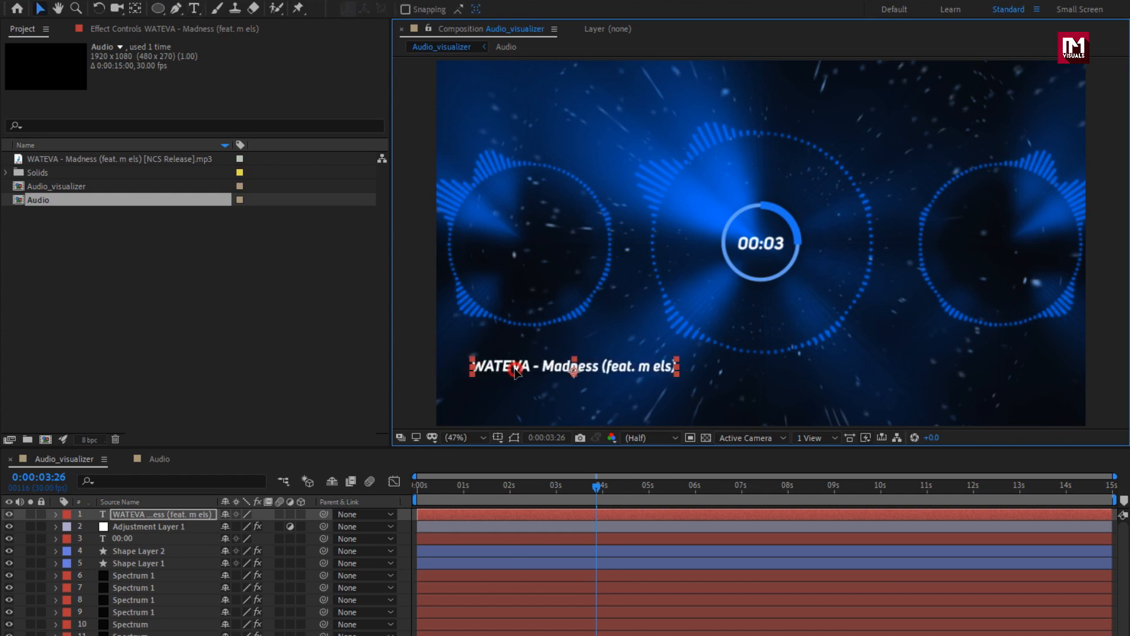
Step: Add a second text layer reading "[NCS Release]" and centre it beneath the song title
click(194, 8)
click(486, 400)
text(NCS)
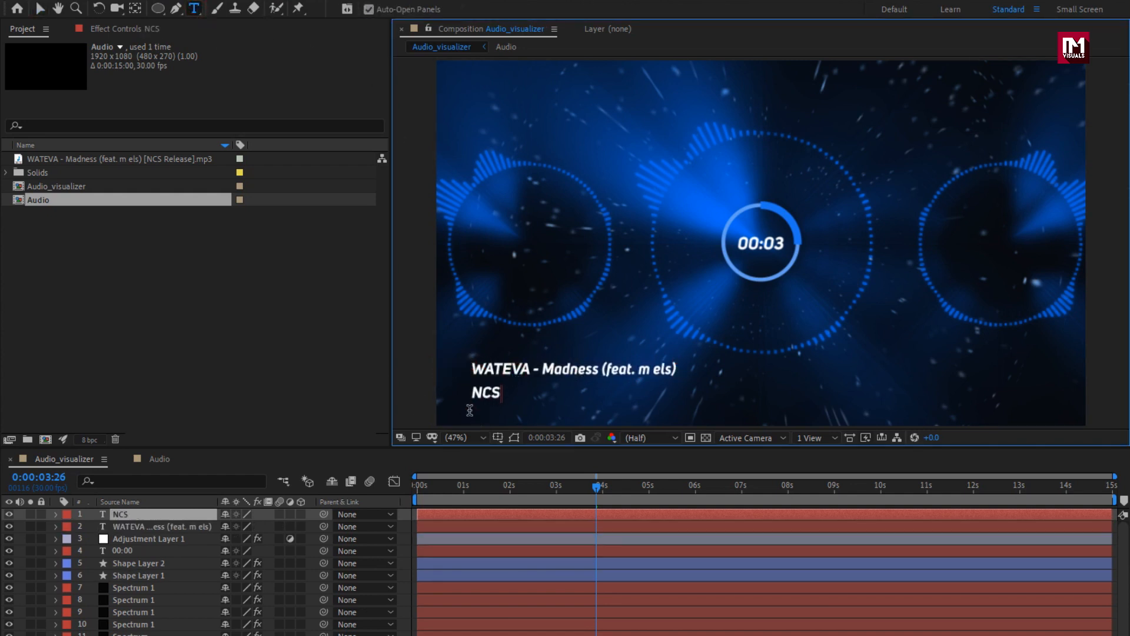
text( Release)
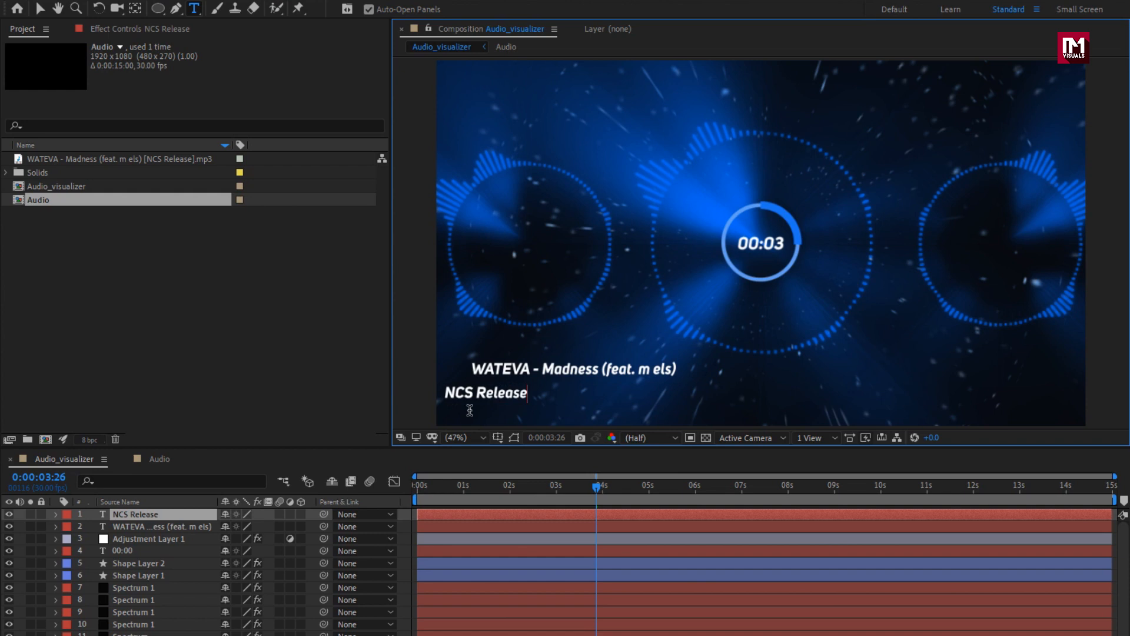
text())
key(BackSpace)
text(])
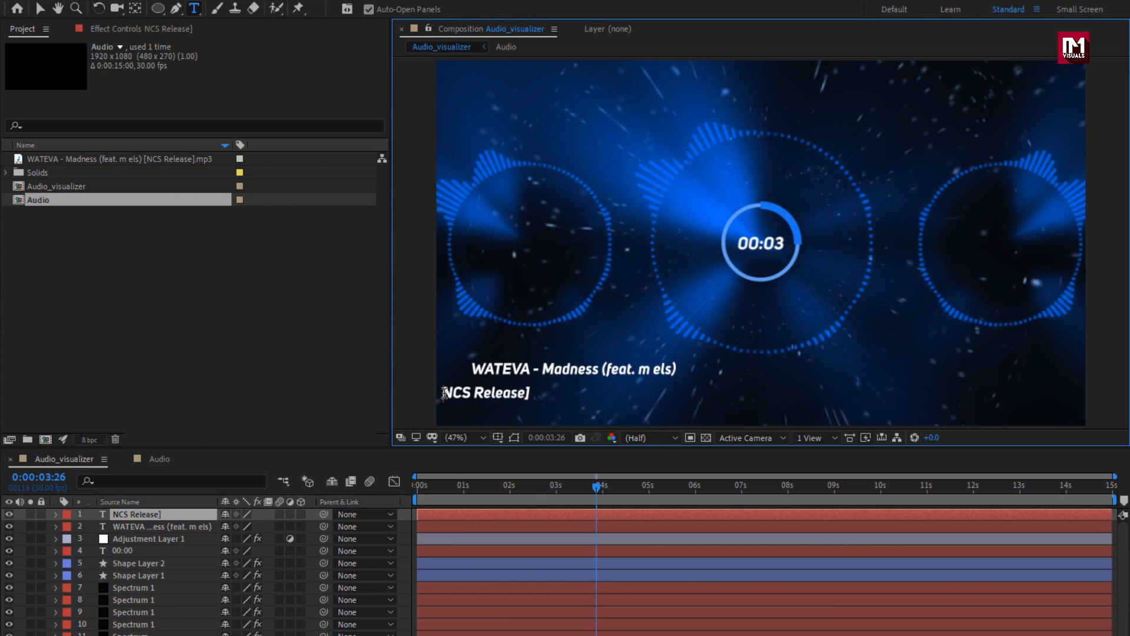
click(443, 394)
text([)
key(Escape)
key(v)
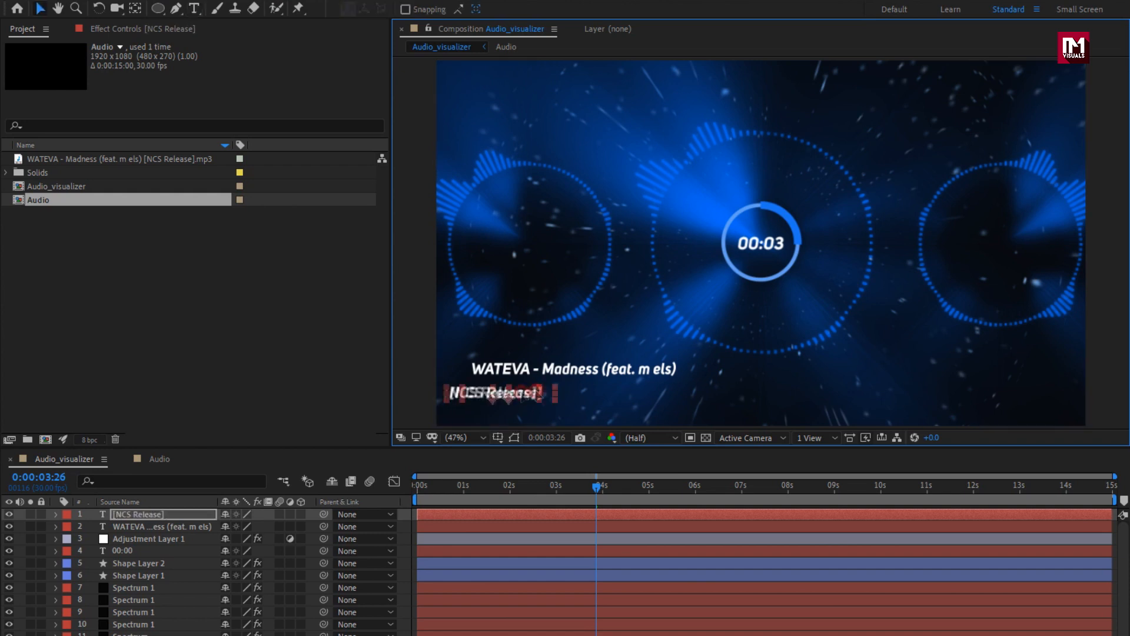
drag(469, 394, 550, 392)
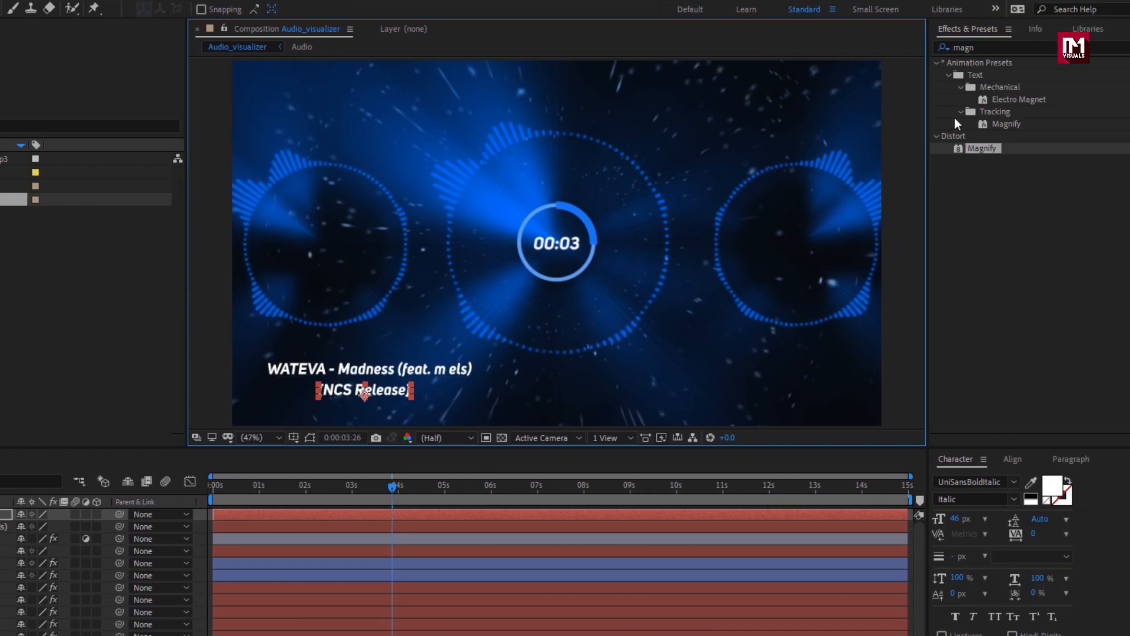
Step: Apply a Fill effect to the [NCS Release] text, sampling the blue of the central spectrum as its colour
click(932, 47)
text(fill)
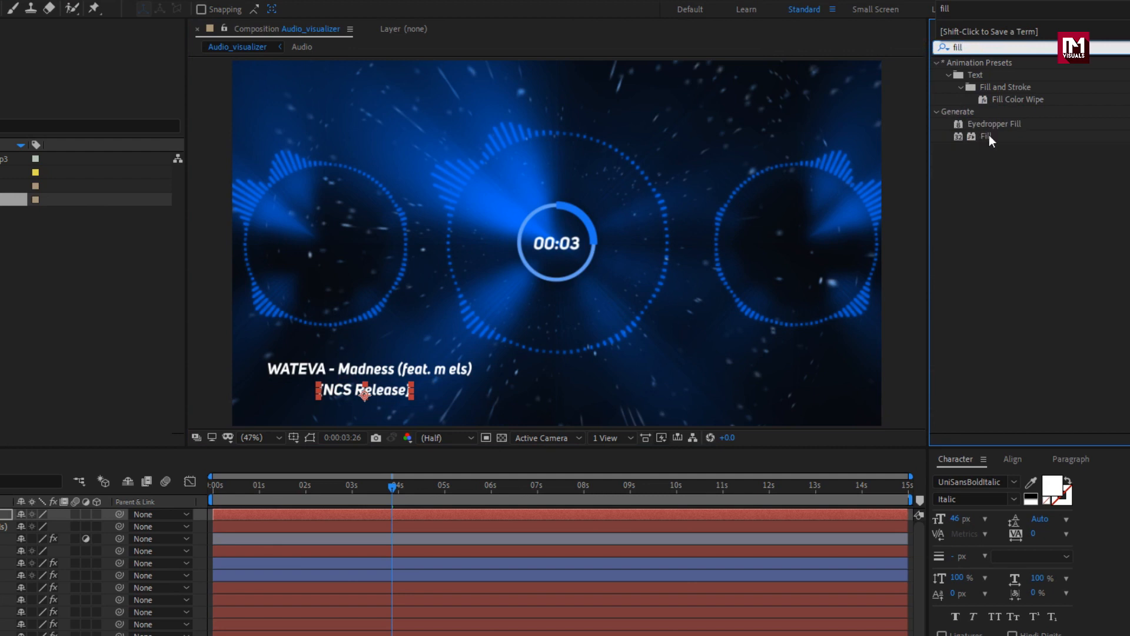
double_click(989, 136)
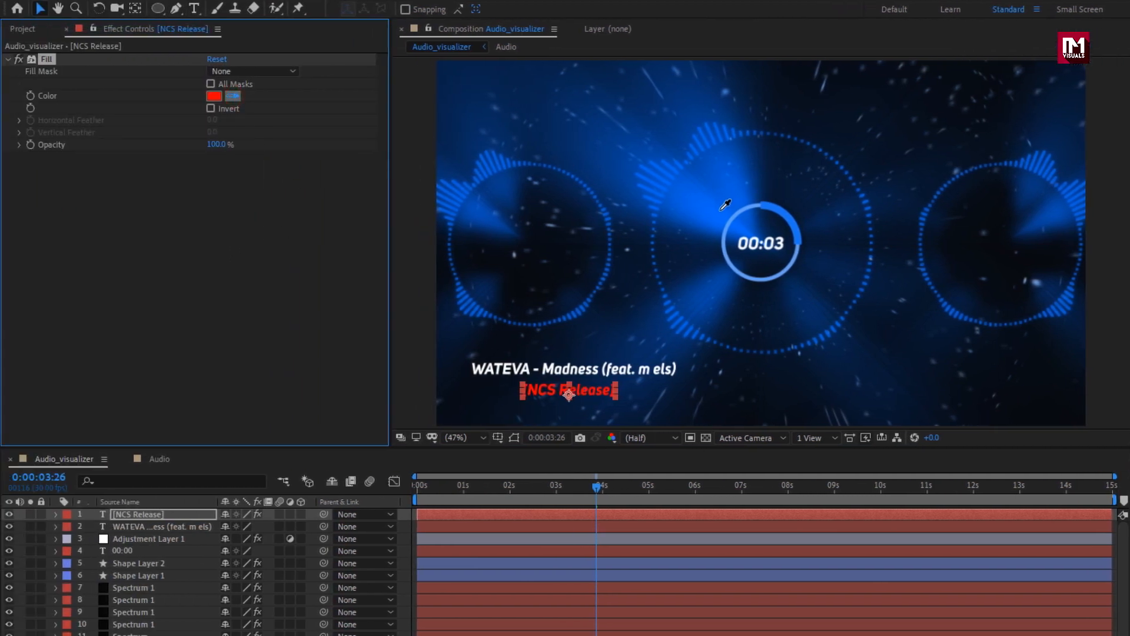
click(720, 209)
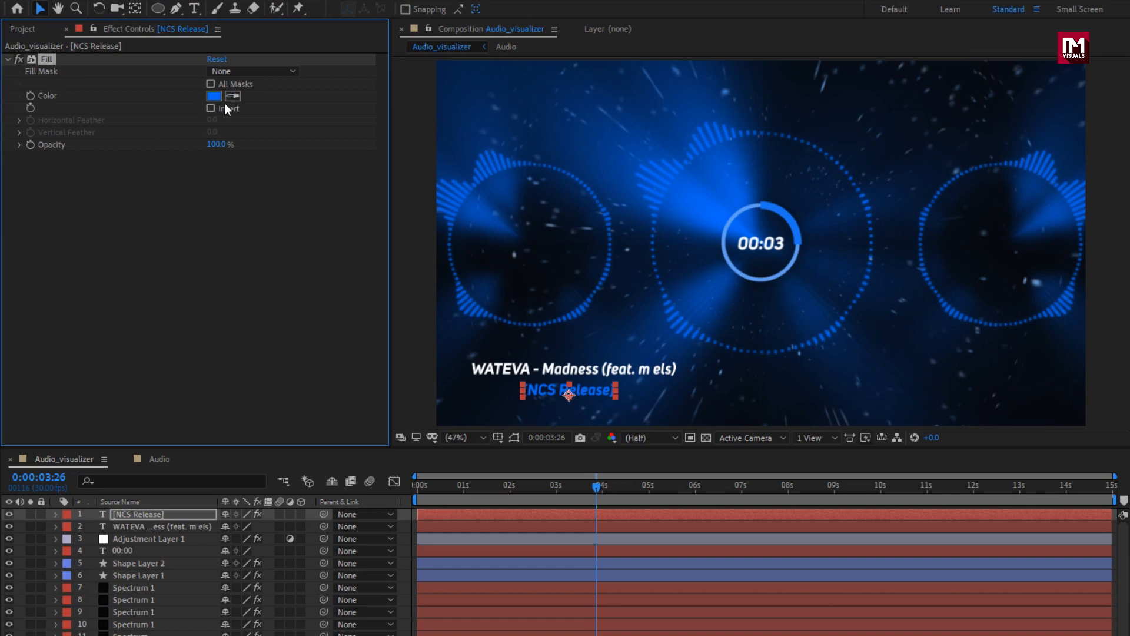
Step: Apply a Fill effect to the WATEVA title layer with the same spectrum blue and check it along the timeline
click(154, 527)
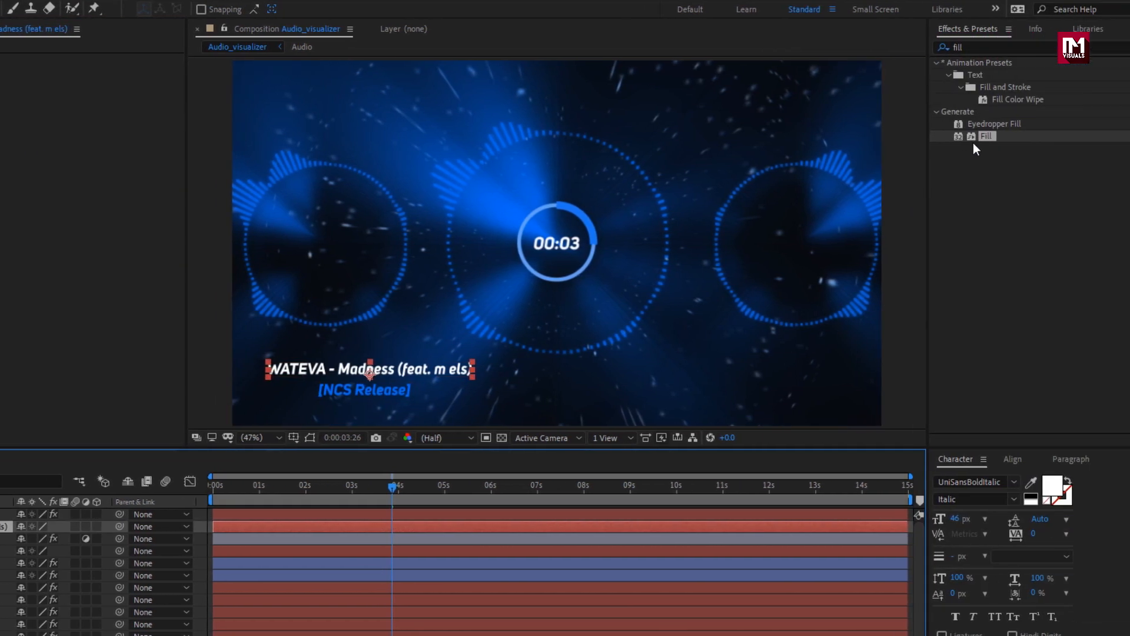
double_click(984, 136)
click(232, 96)
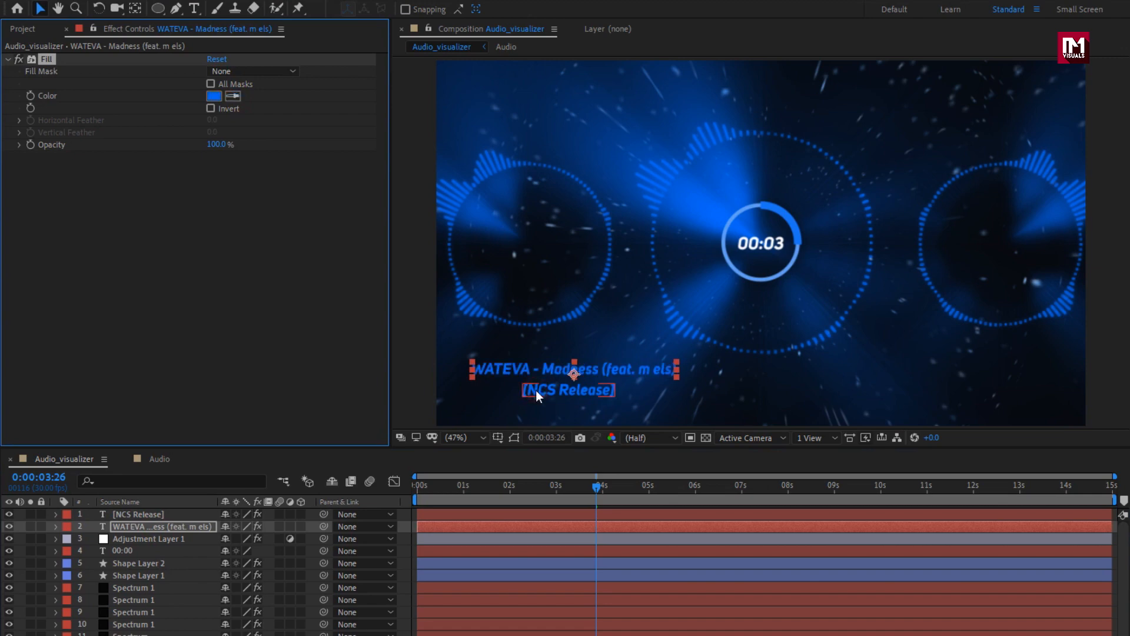
drag(441, 486, 561, 485)
Step: Select both title text layers and nudge them together slightly left and down
click(129, 527)
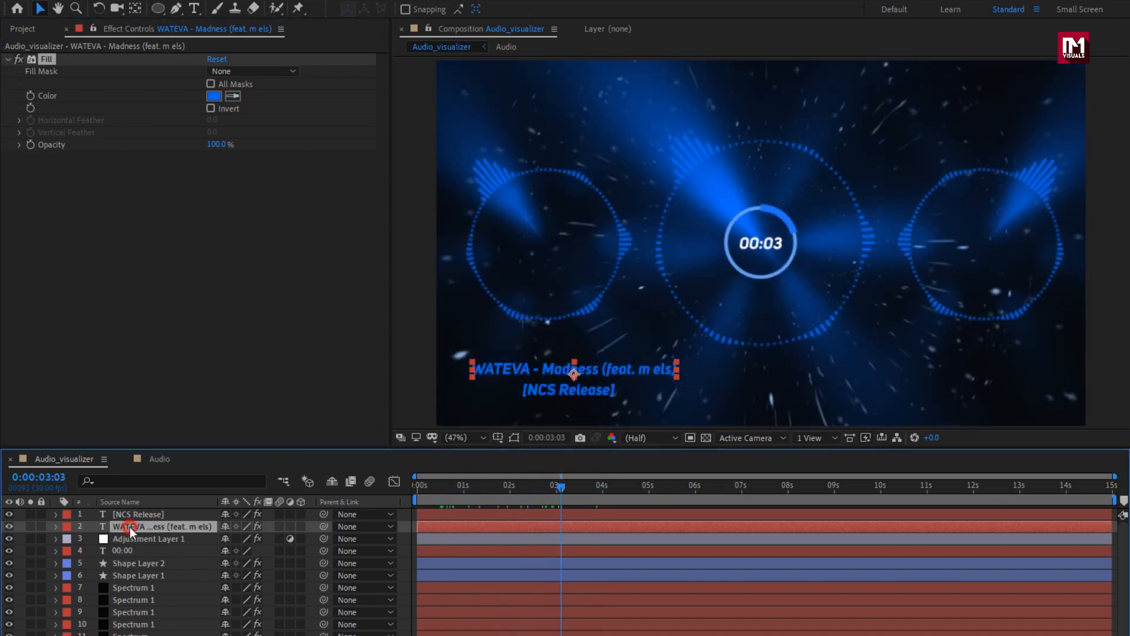
ctrl+click(131, 515)
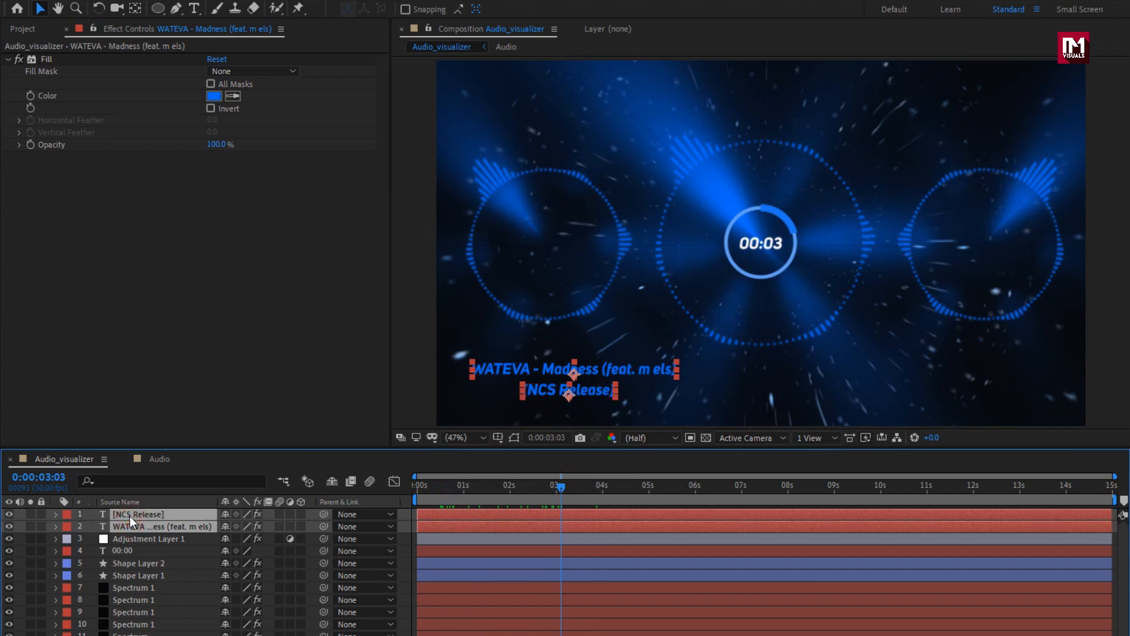
key(Left)
key(Left)
key(Left)
key(Left)
key(Left)
key(Left)
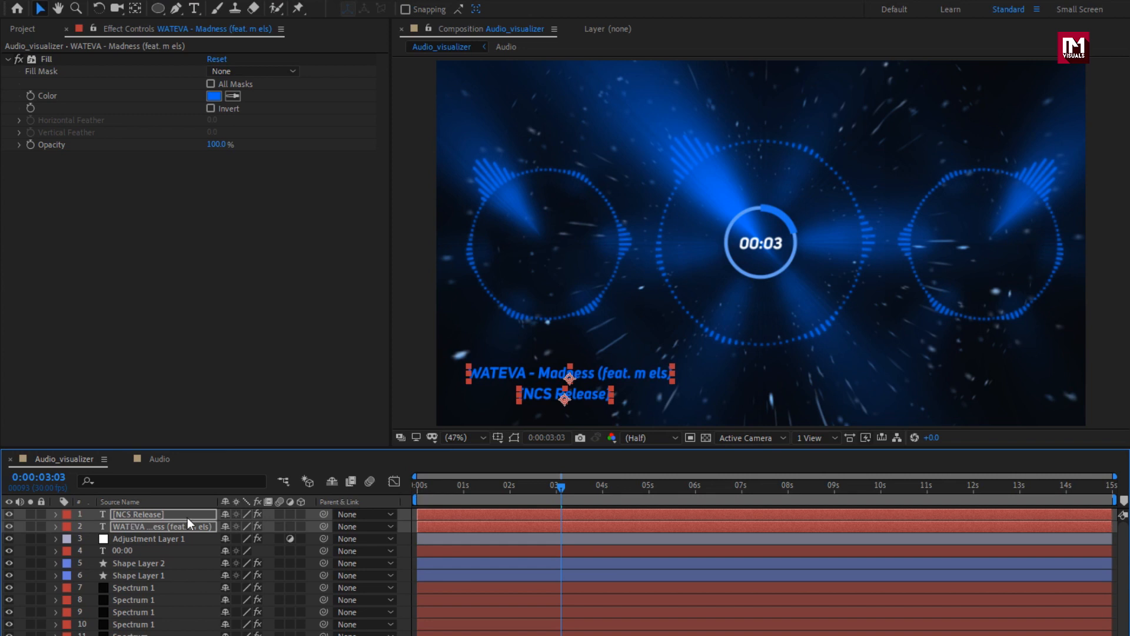
Step: Create a black 1920 x 1080 px solid layer named Color
click(266, 521)
right_click(266, 521)
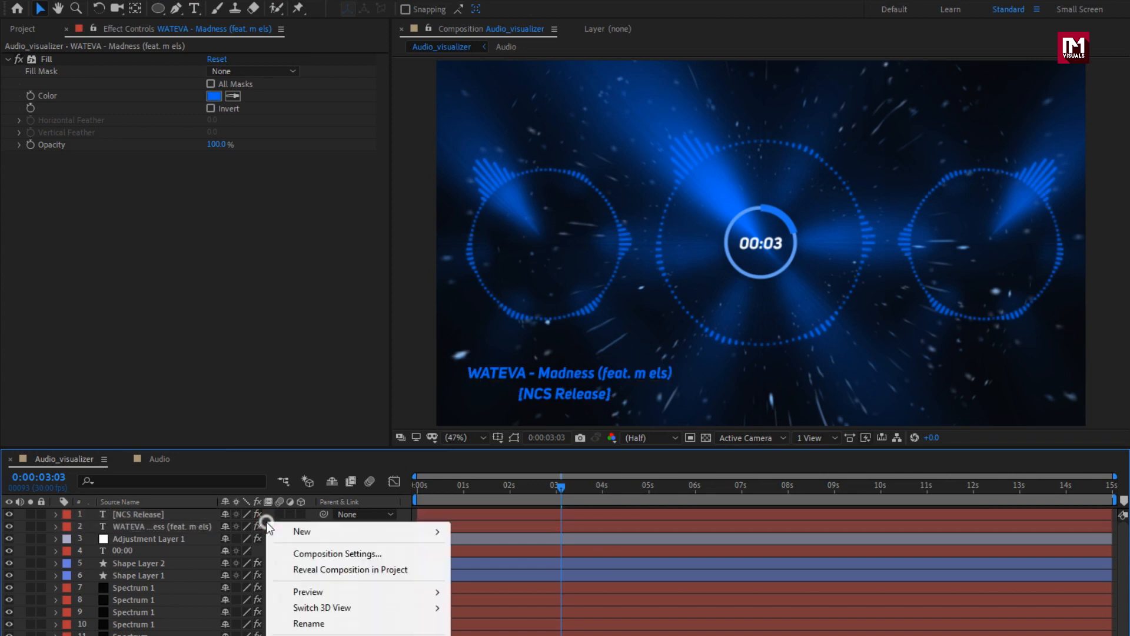
mouse_move(319, 534)
click(483, 568)
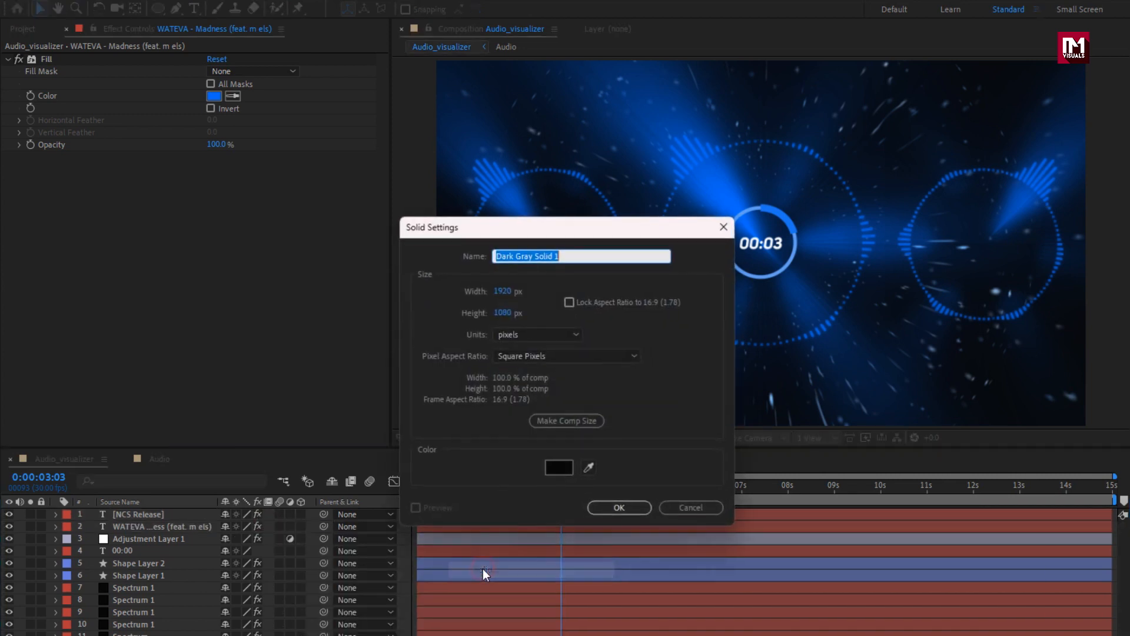
text(Color)
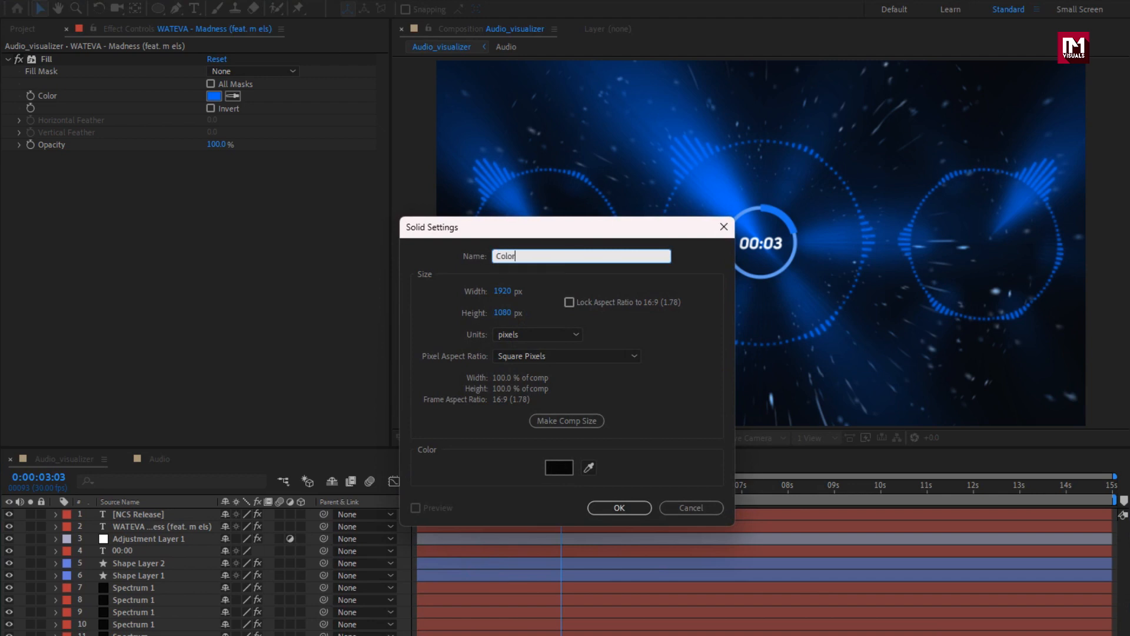
key(Return)
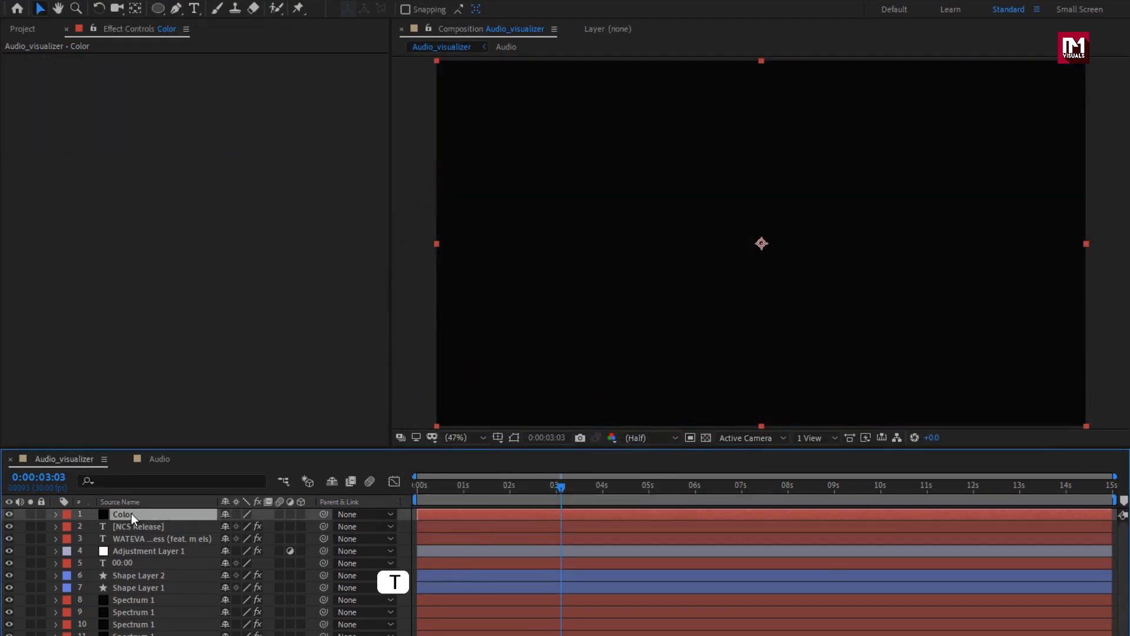
Step: Keyframe the Color solid's Opacity from 100% at 0:00 to 0% at 2 seconds and check the fade-in
key(t)
drag(425, 486, 386, 488)
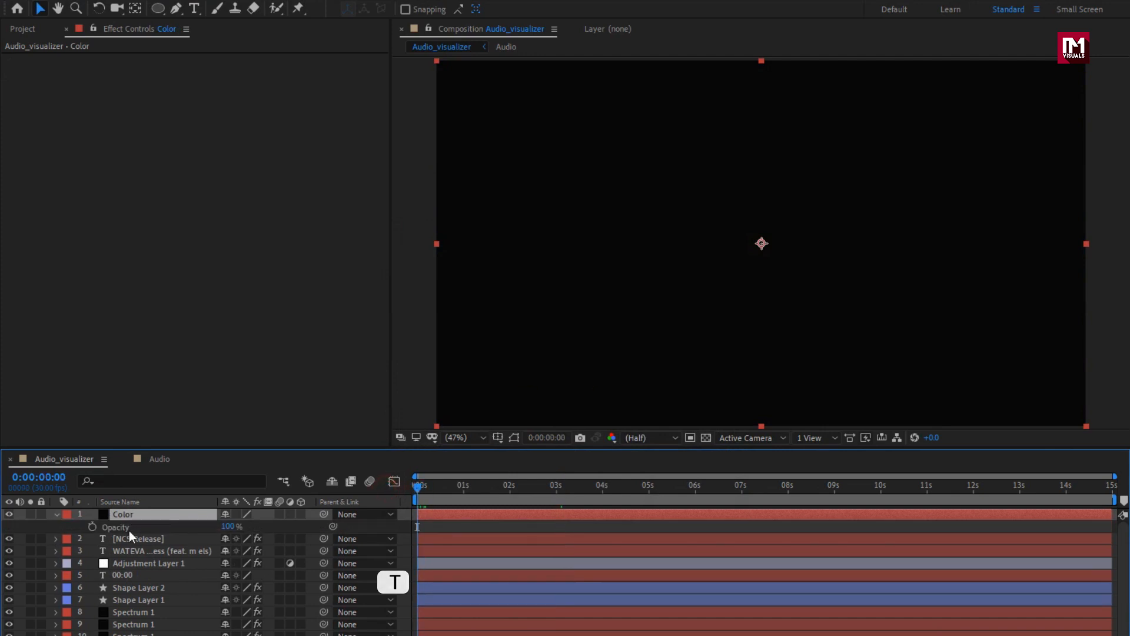
click(92, 526)
drag(462, 486, 509, 488)
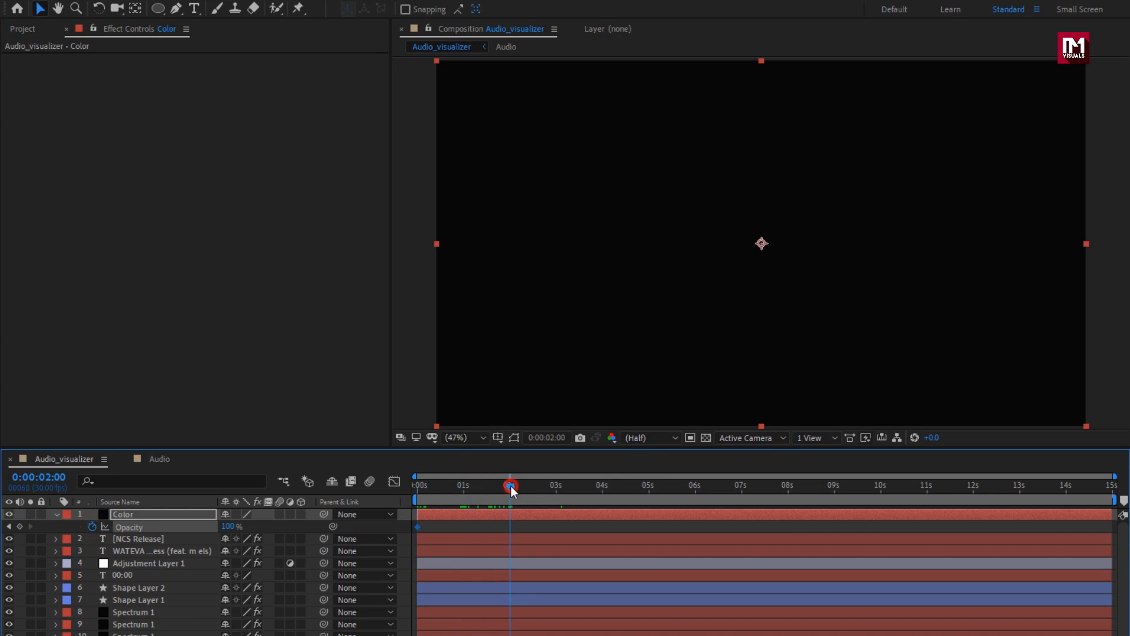
drag(227, 527, 122, 526)
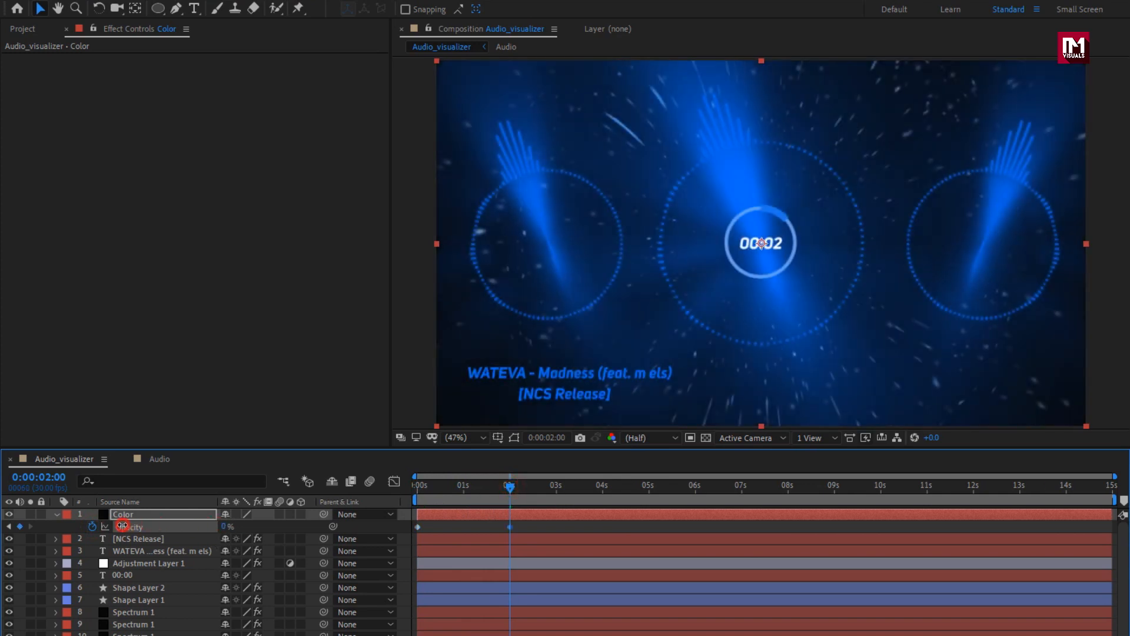
click(56, 514)
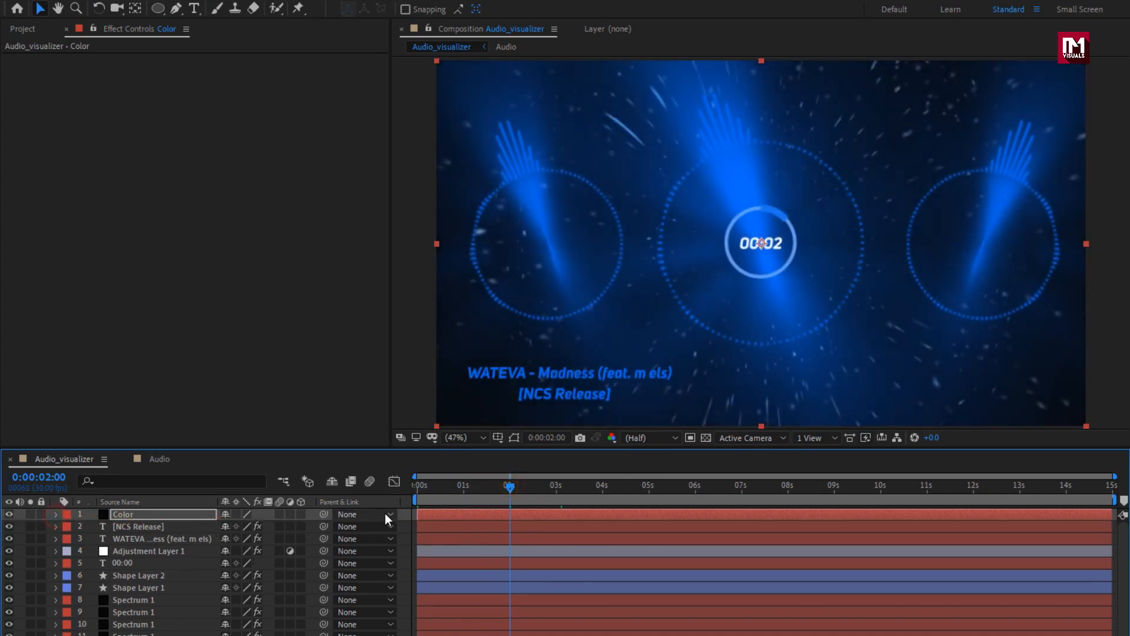
drag(424, 489, 375, 488)
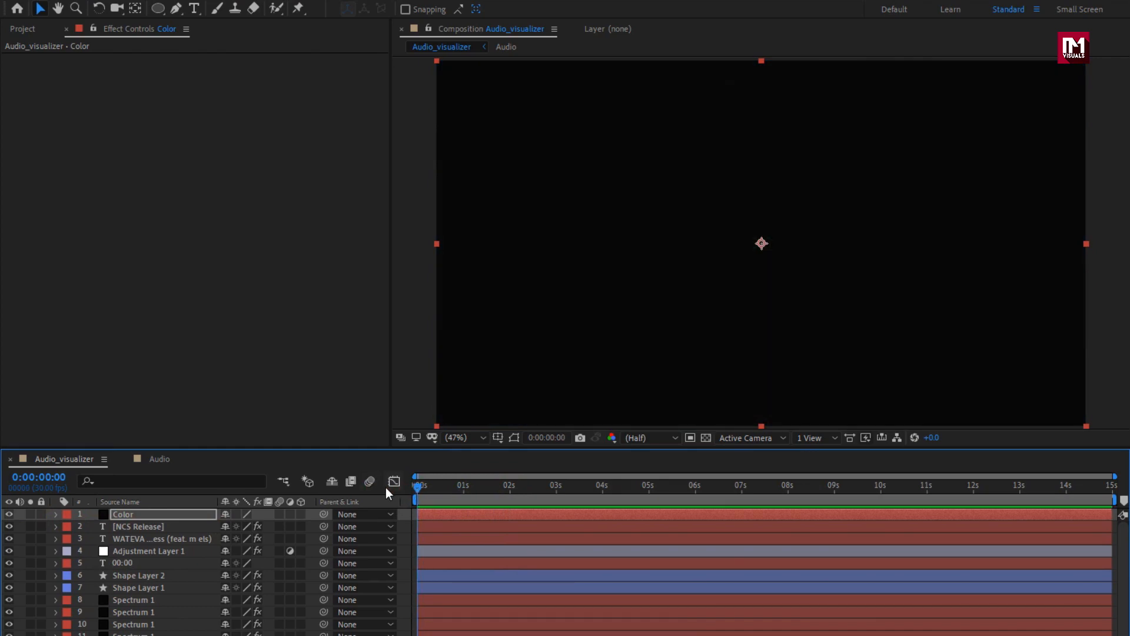
drag(418, 489, 666, 490)
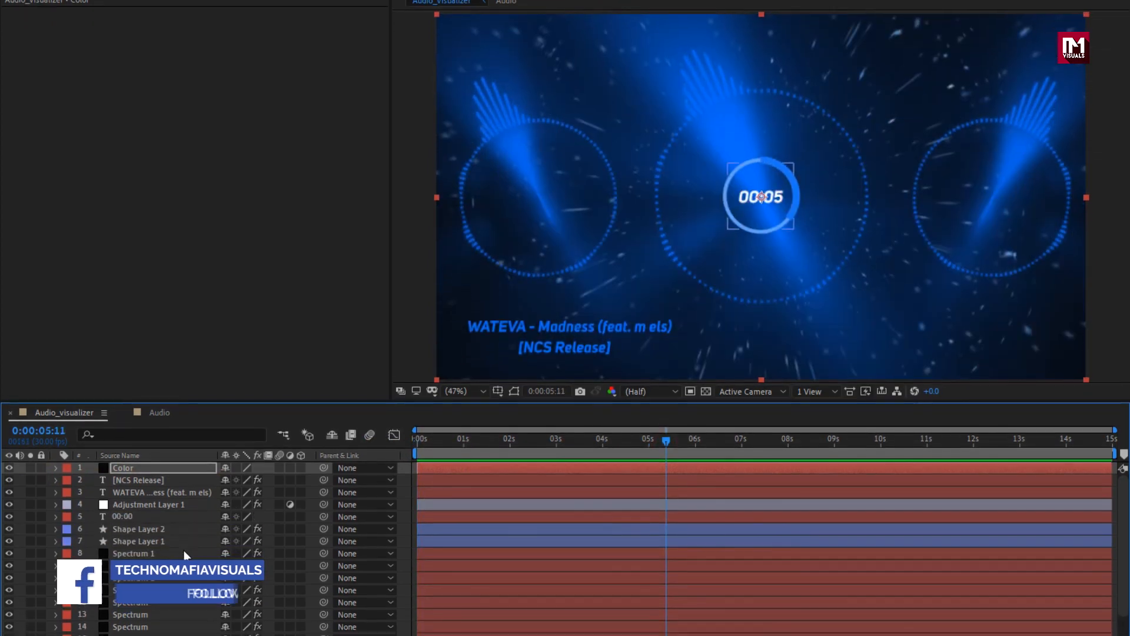
Step: Set the Scale of the lower Particles layer, just above BG, to 39%
scroll(156, 612, down, 2)
click(154, 591)
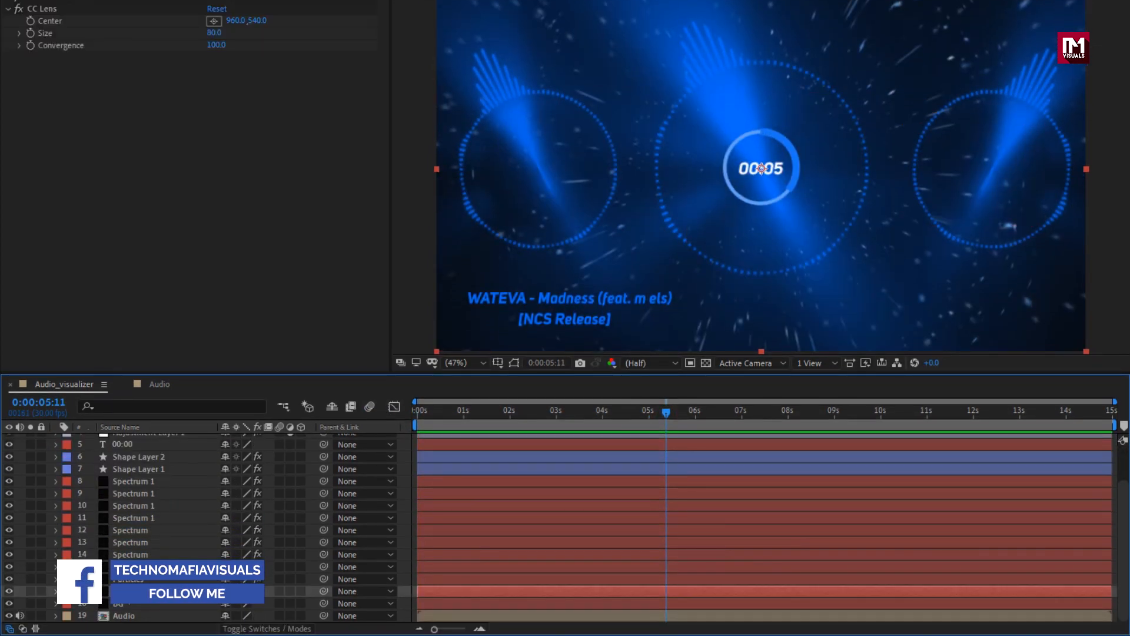
key(s)
drag(264, 602, 226, 607)
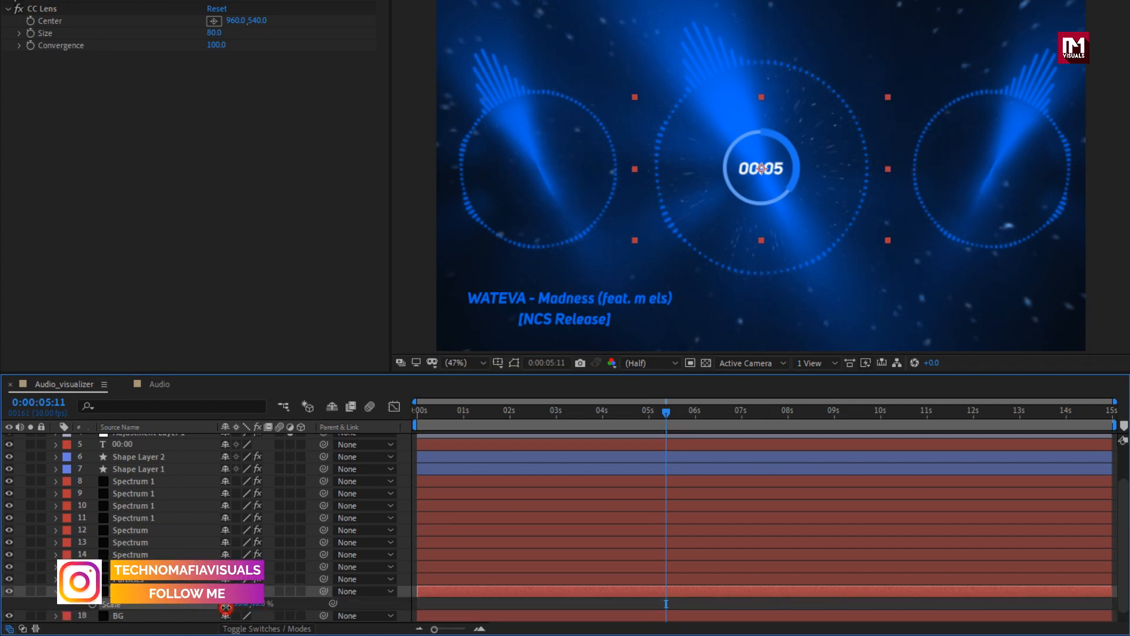
Step: Preview the composition from the beginning to check the fade-in, title text and rescaled particles
click(514, 421)
key(space)
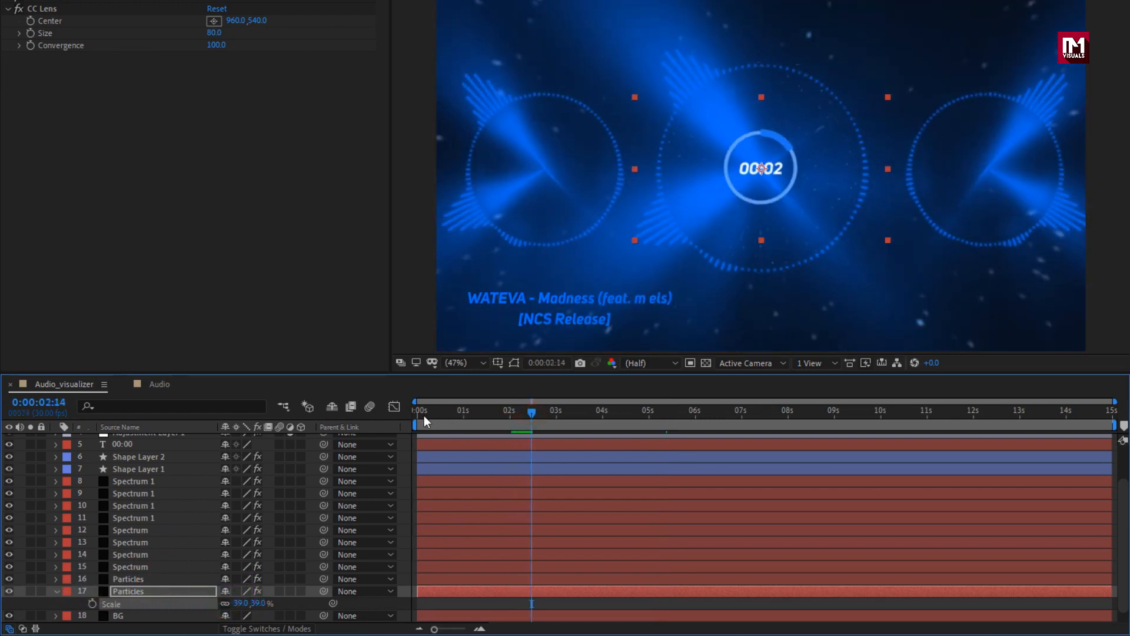
drag(424, 414, 408, 418)
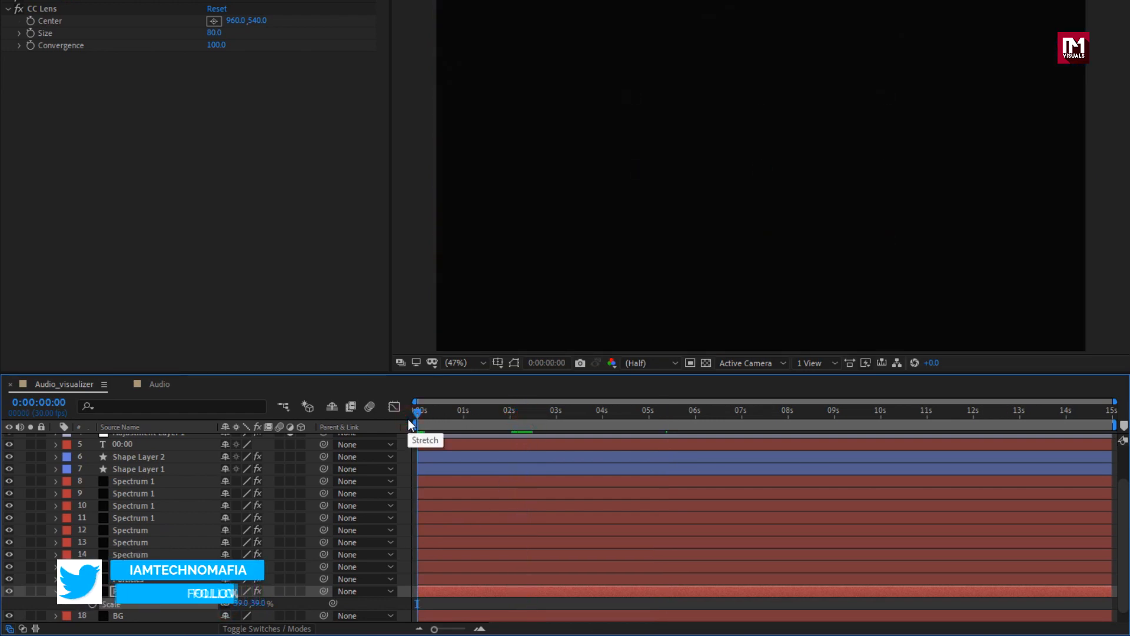
key(space)
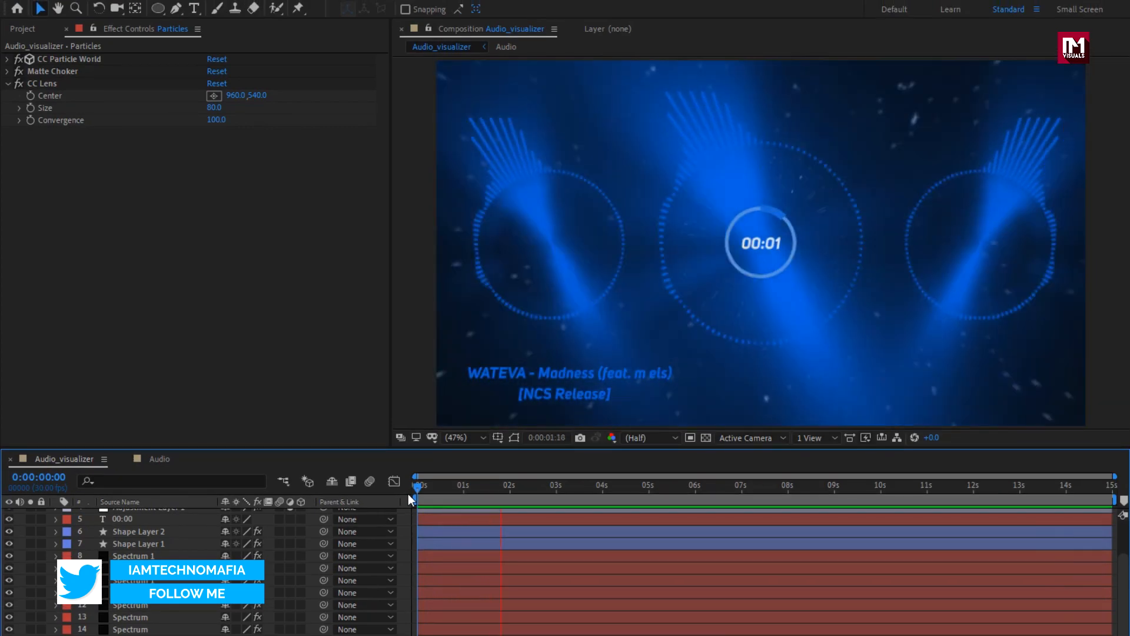